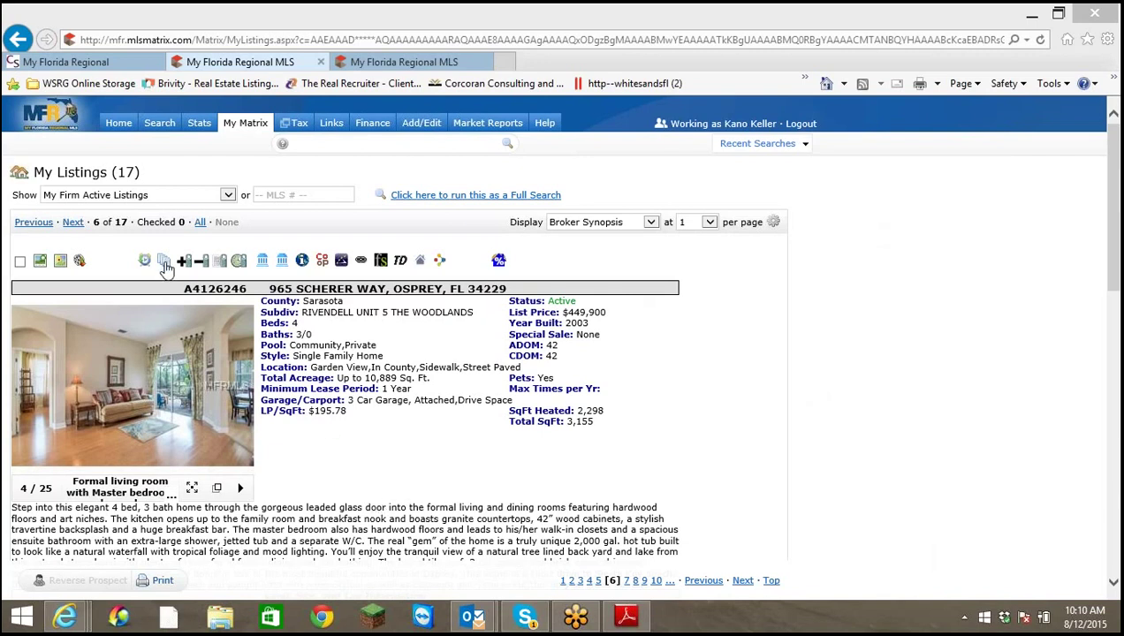
{"action": "left_click", "coordinate": [164, 263]}
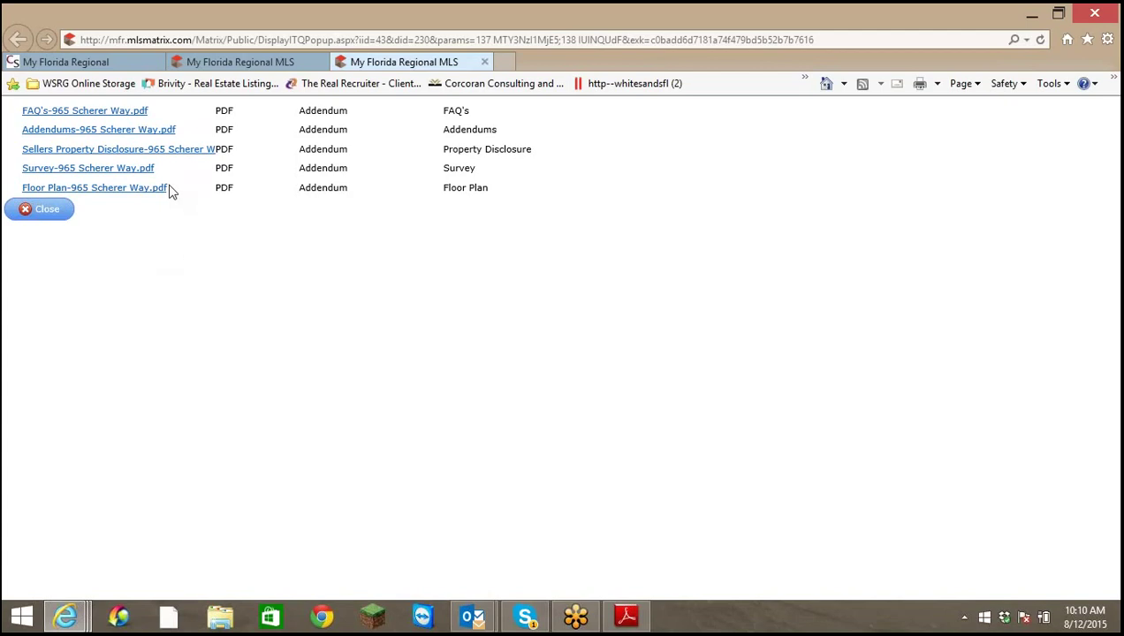
{"action": "right_click", "coordinate": [473, 617]}
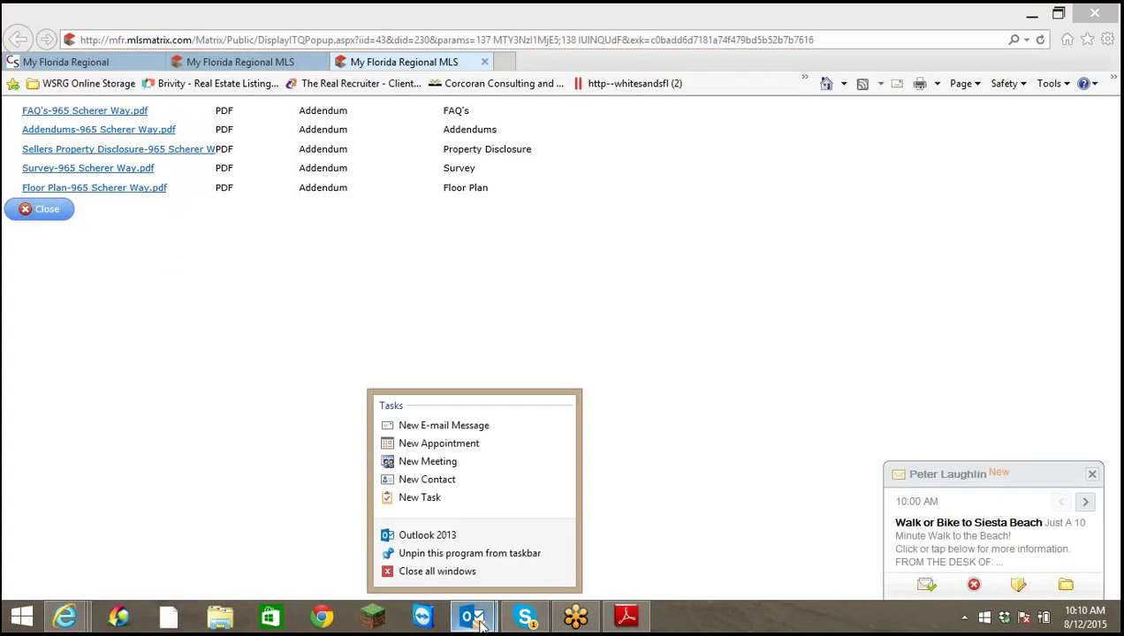
{"action": "left_click", "coordinate": [447, 574]}
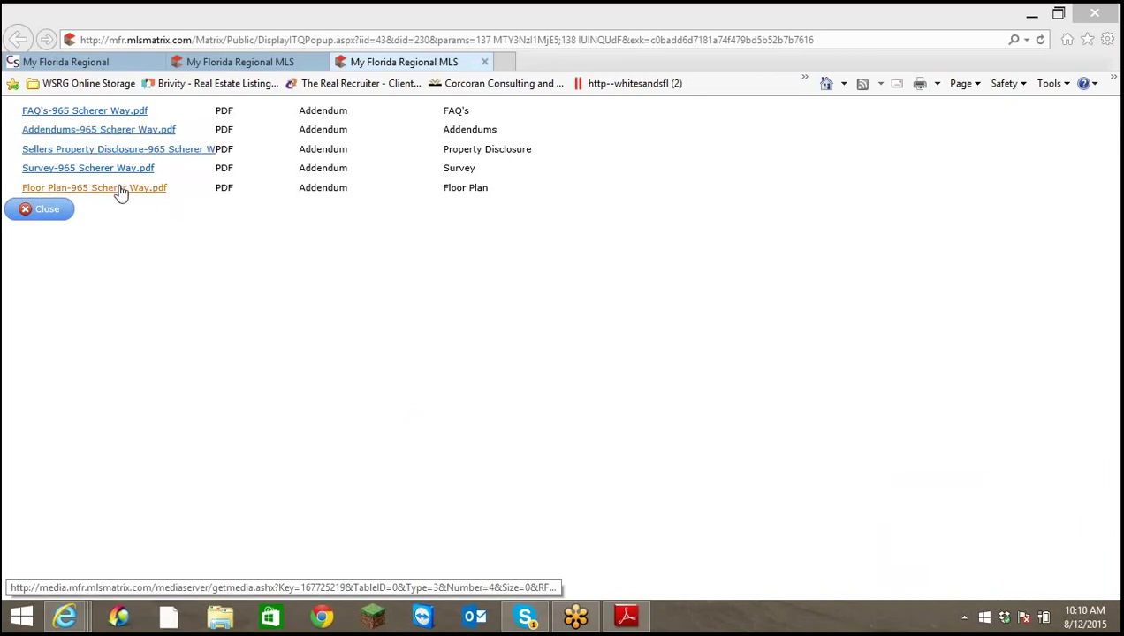
{"action": "left_click", "coordinate": [133, 132]}
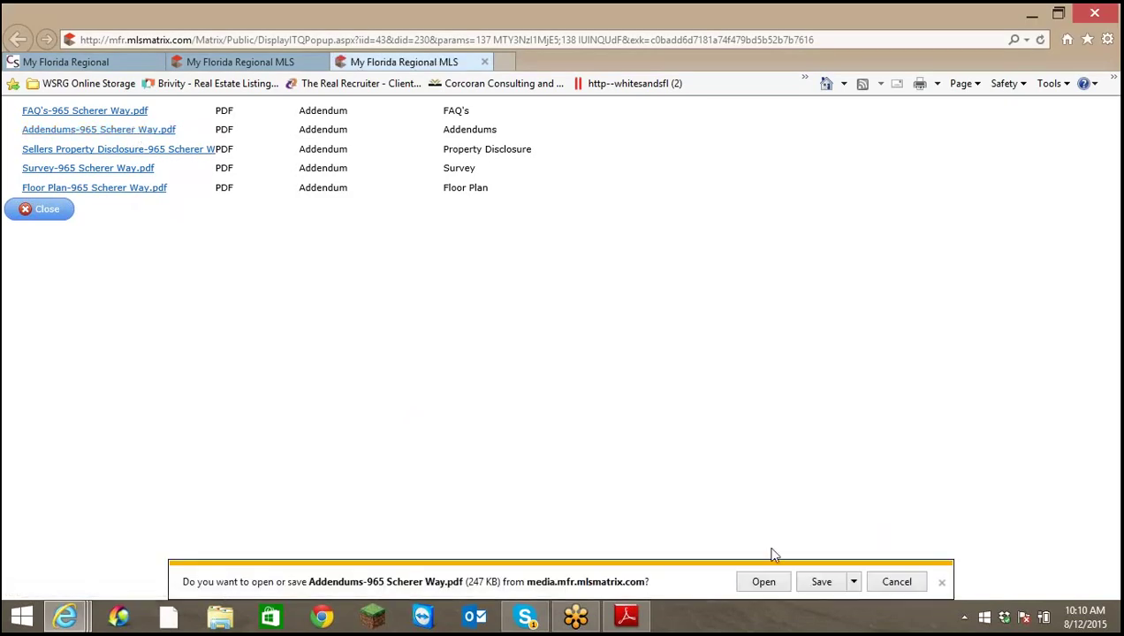
Choose Save As for the Addendums PDF and sort the Documents file list by name
{"action": "left_click", "coordinate": [769, 585]}
{"action": "left_click", "coordinate": [854, 583]}
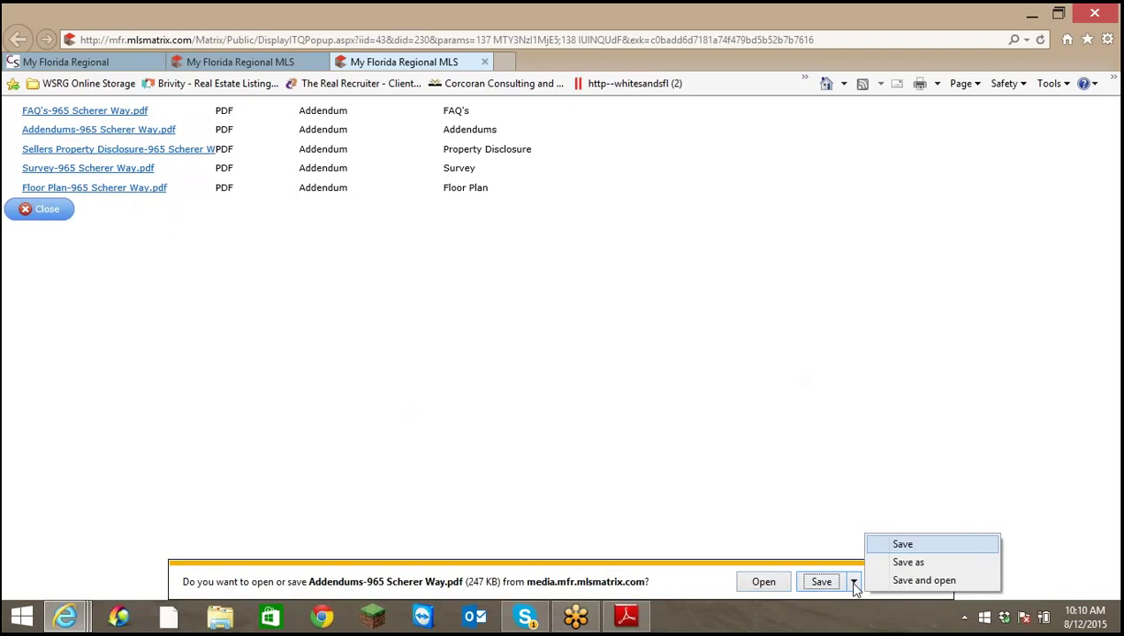
{"action": "left_click", "coordinate": [901, 563]}
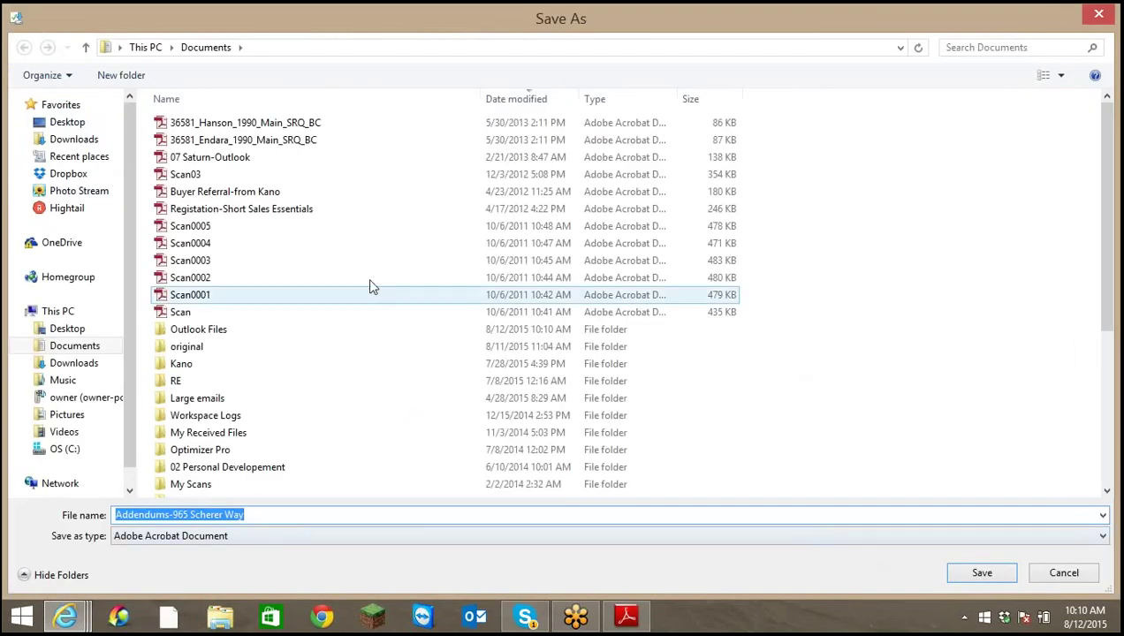
{"action": "right_click", "coordinate": [425, 102]}
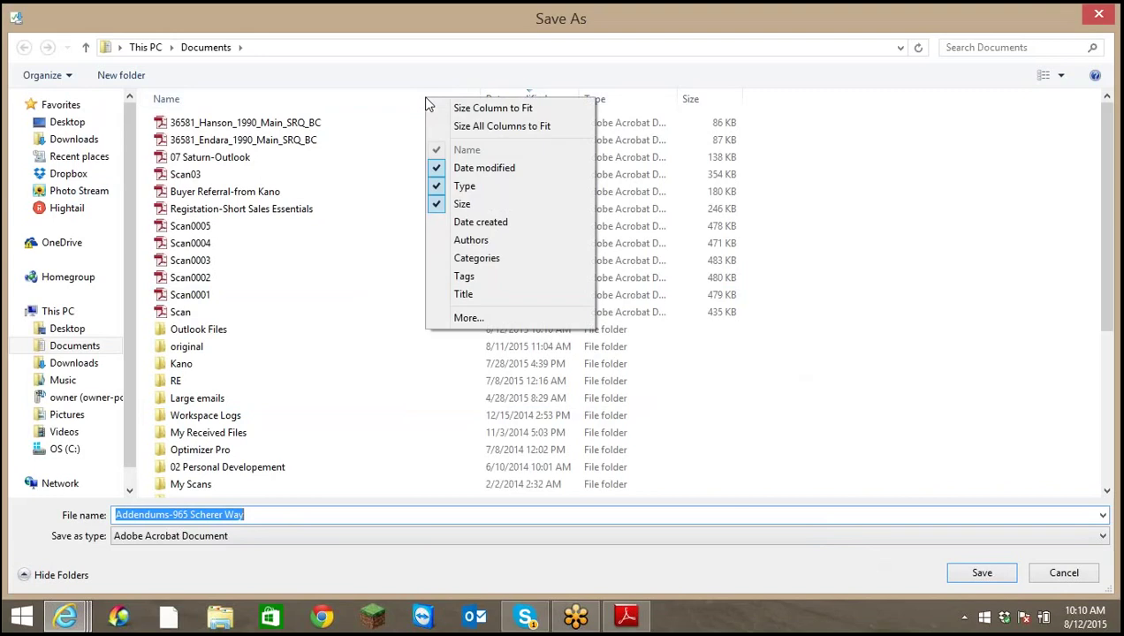
{"action": "left_click", "coordinate": [384, 105]}
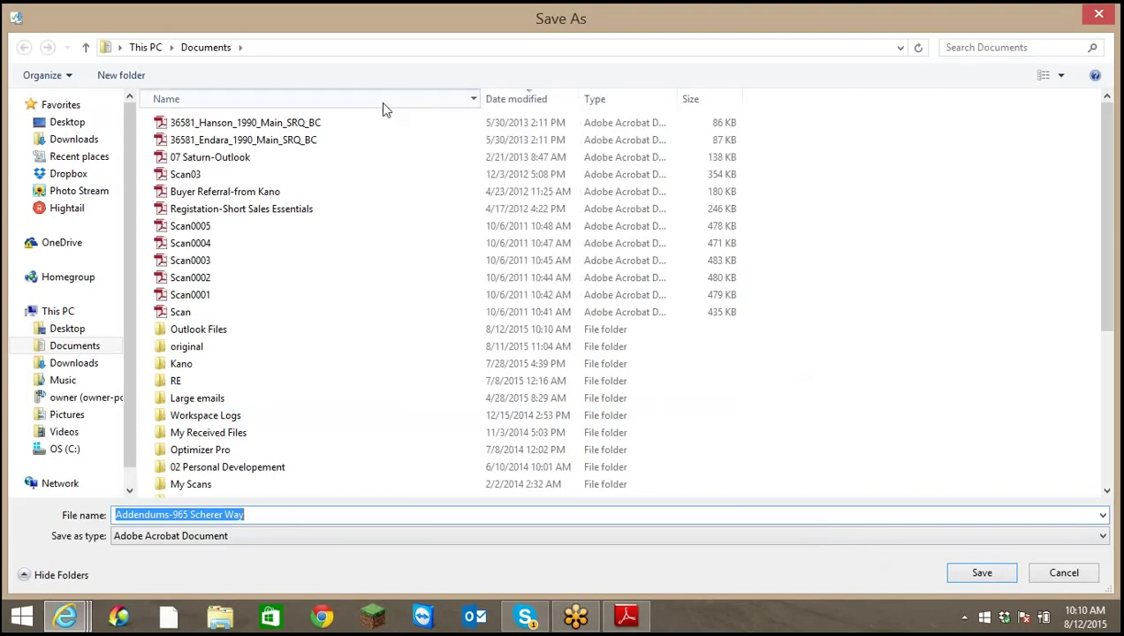
{"action": "left_click", "coordinate": [381, 104]}
{"action": "left_click", "coordinate": [389, 107]}
{"action": "left_click", "coordinate": [391, 102]}
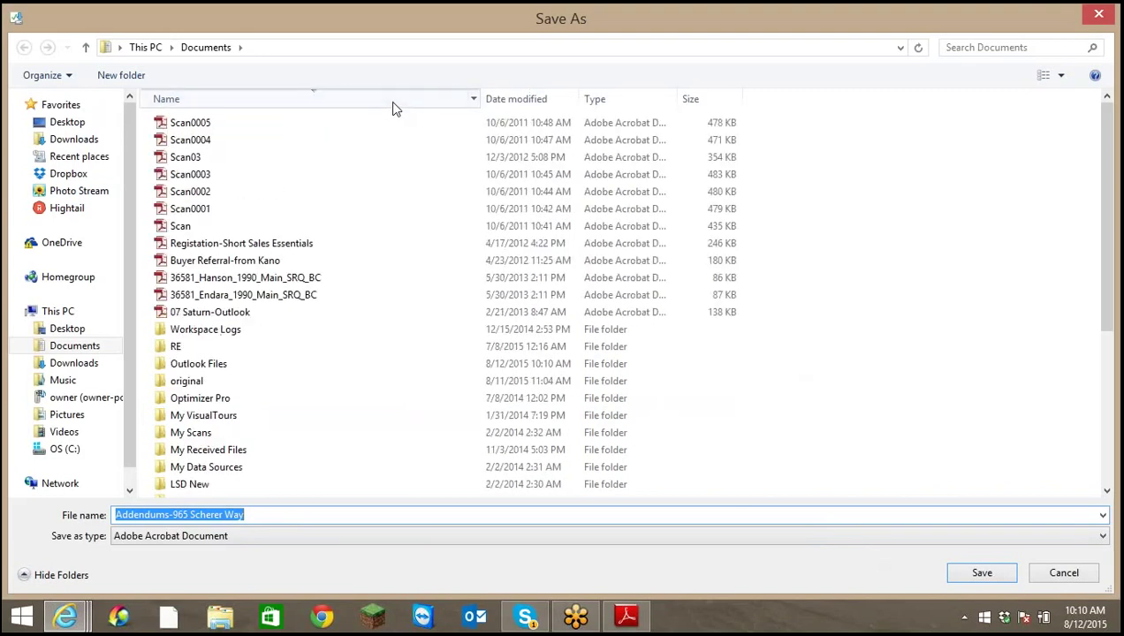
{"action": "left_click", "coordinate": [390, 101]}
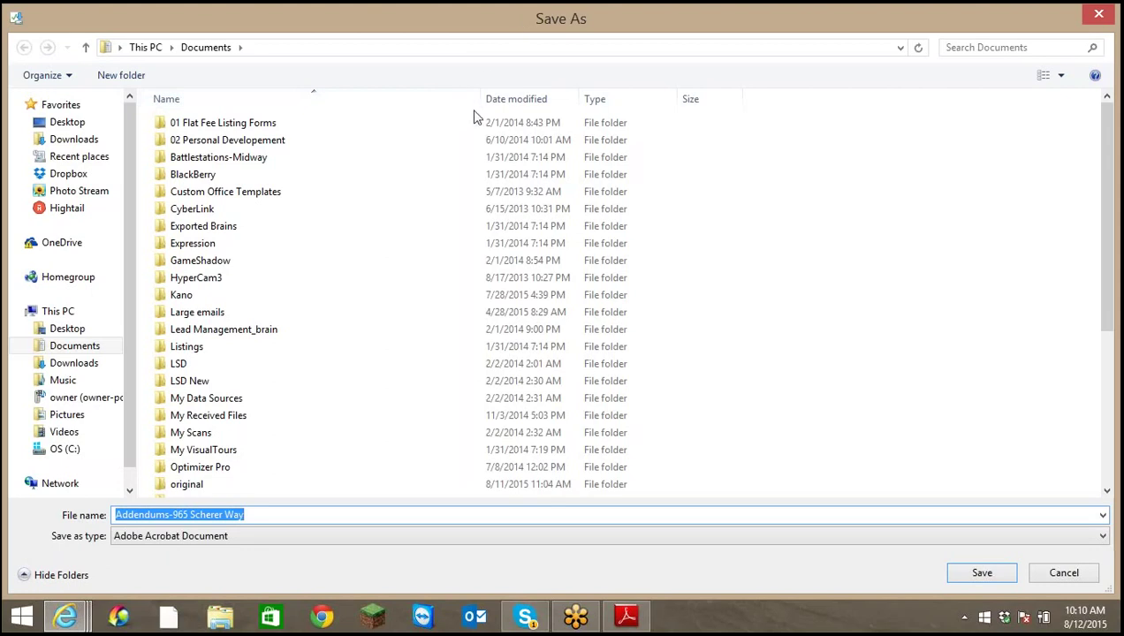
Create a folder named 01 in Documents and save the Addendums PDF into it
{"action": "left_click", "coordinate": [118, 76]}
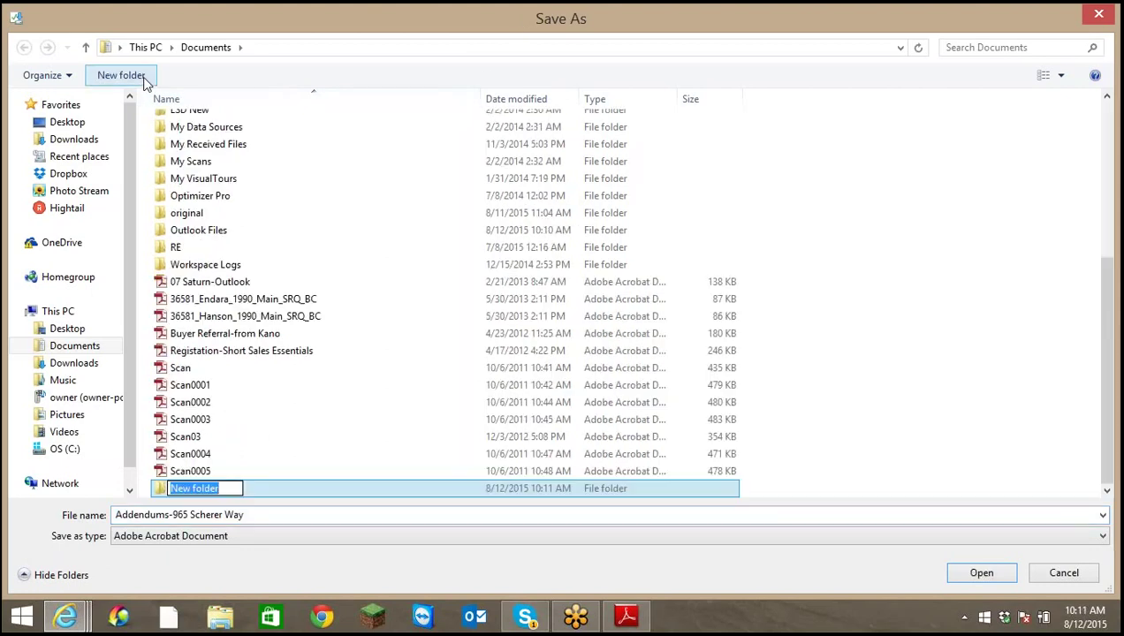
{"action": "type", "text": "0"}
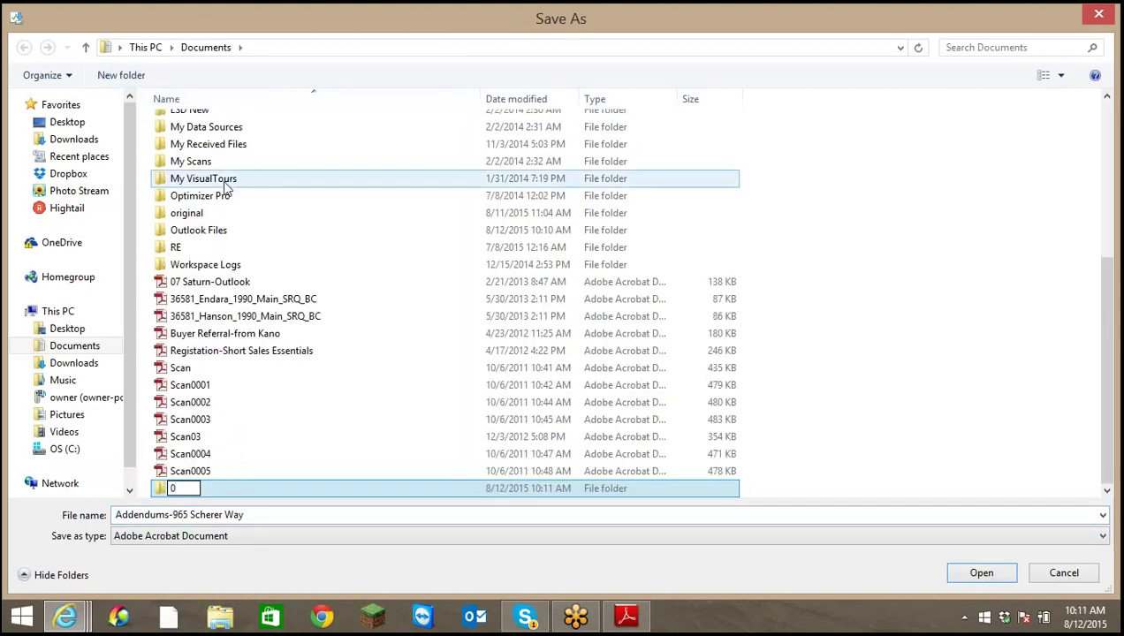
{"action": "type", "text": "1"}
{"action": "key", "text": "Return"}
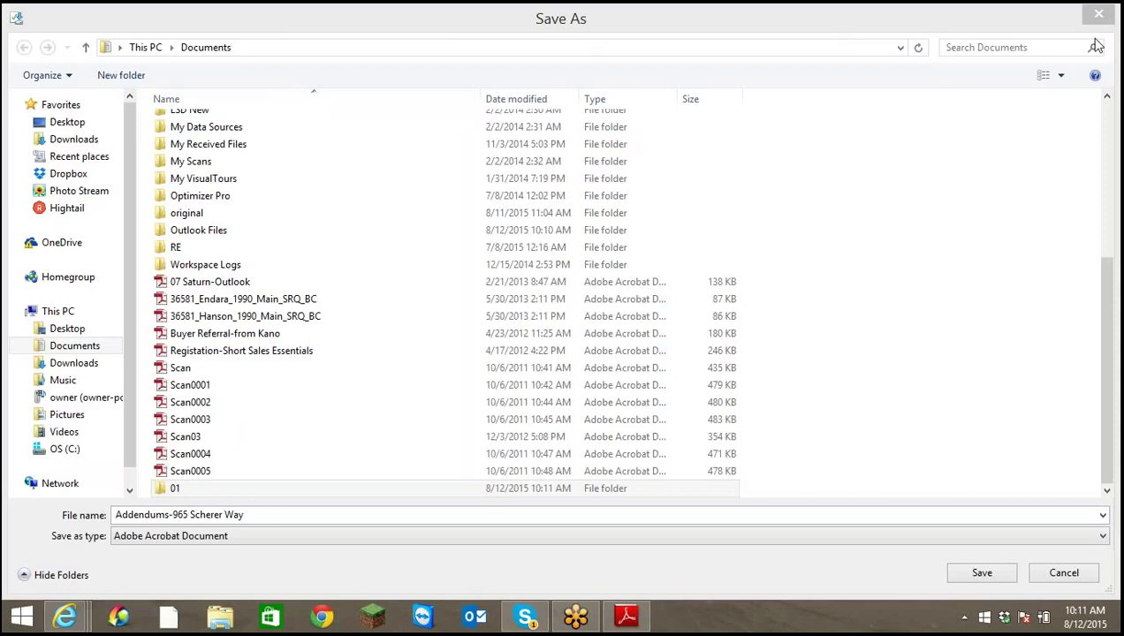
{"action": "left_click", "coordinate": [1010, 16]}
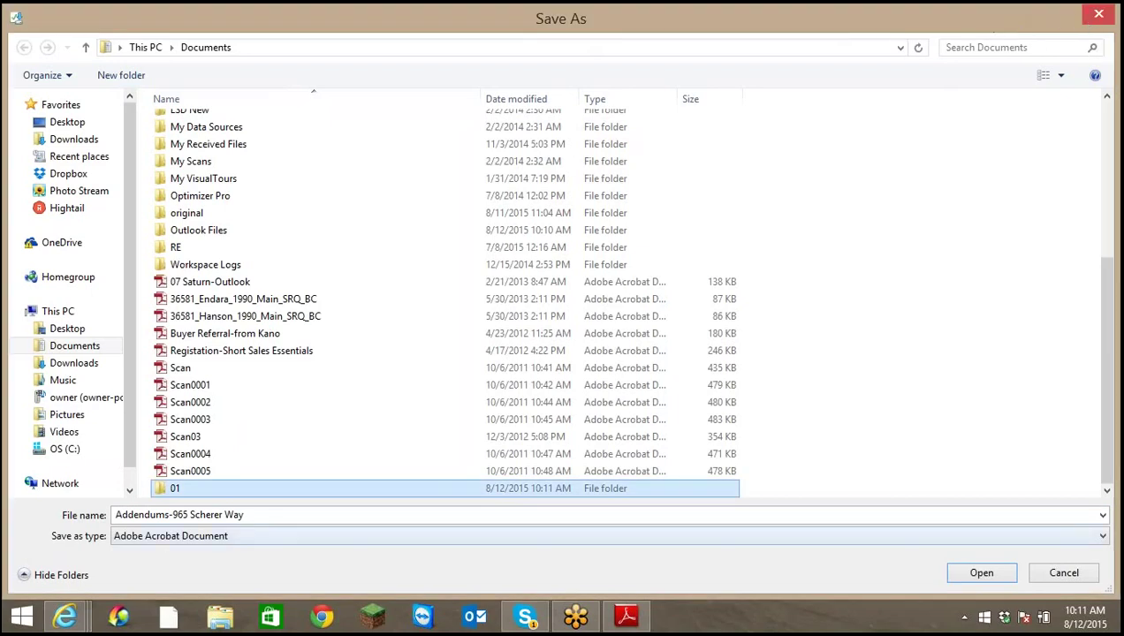
{"action": "double_click", "coordinate": [196, 488]}
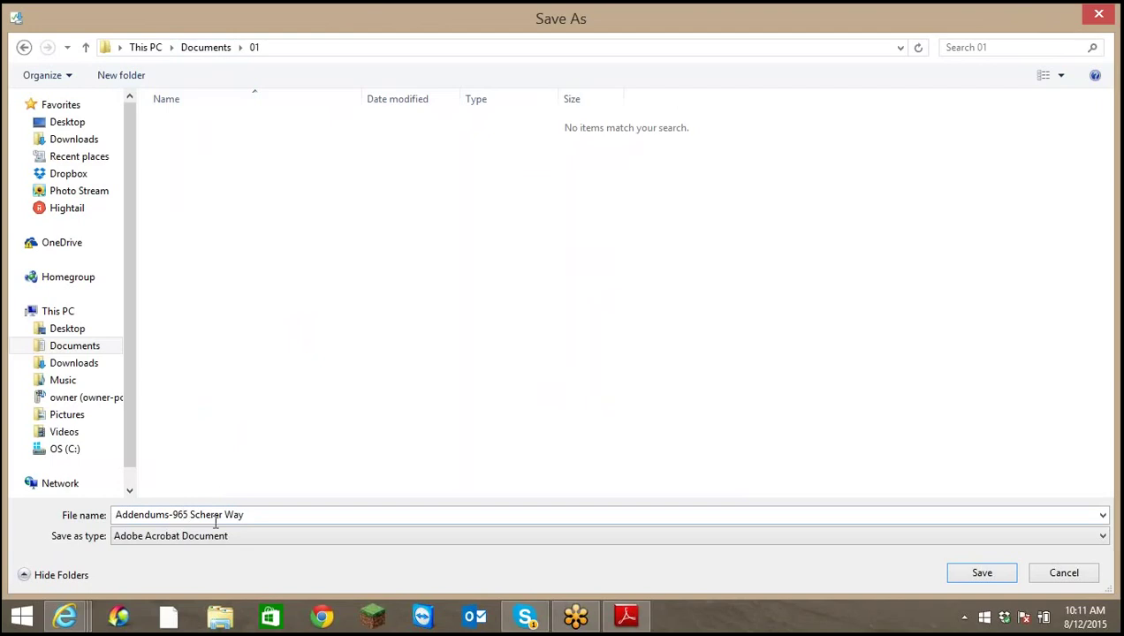
{"action": "left_click", "coordinate": [983, 573]}
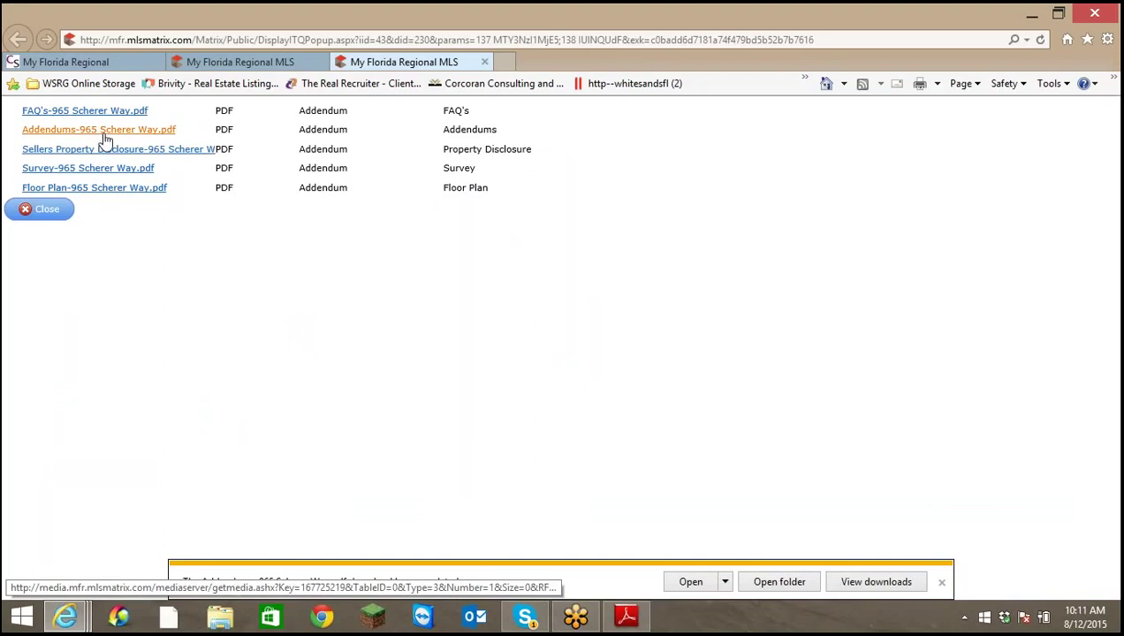
{"action": "left_click", "coordinate": [98, 151]}
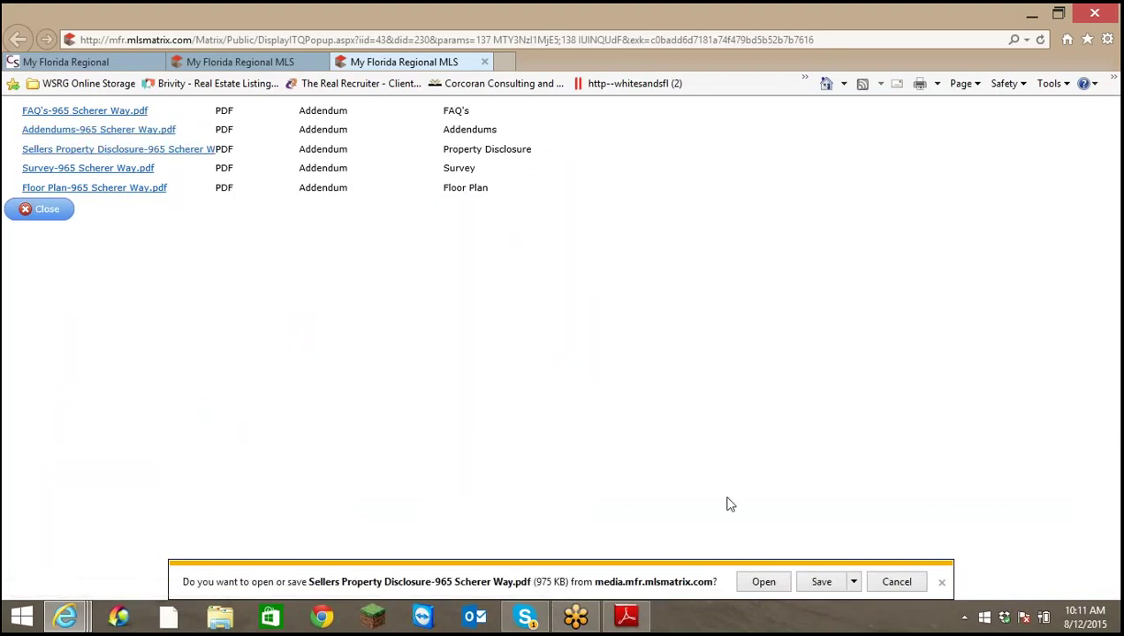
{"action": "left_click", "coordinate": [854, 582]}
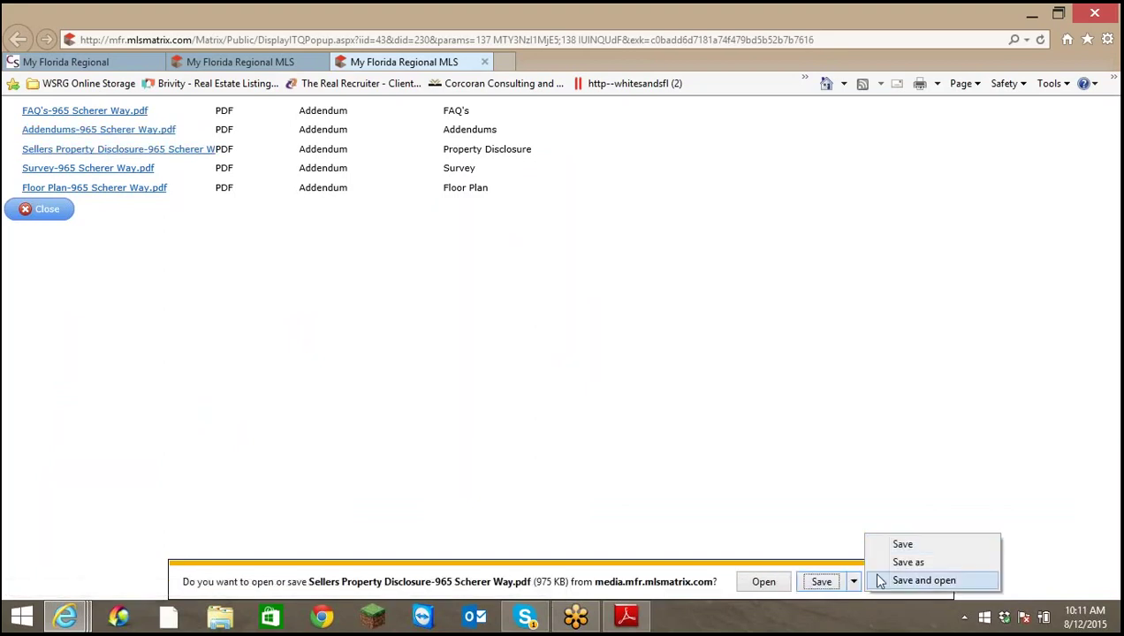
{"action": "left_click", "coordinate": [910, 562]}
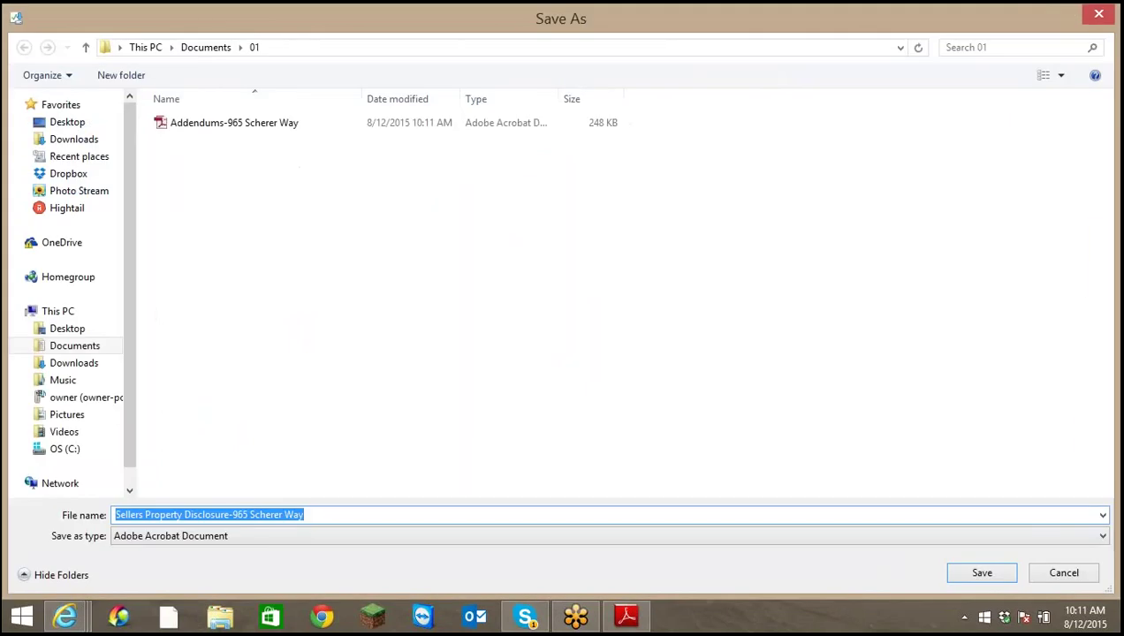
{"action": "left_click", "coordinate": [979, 580]}
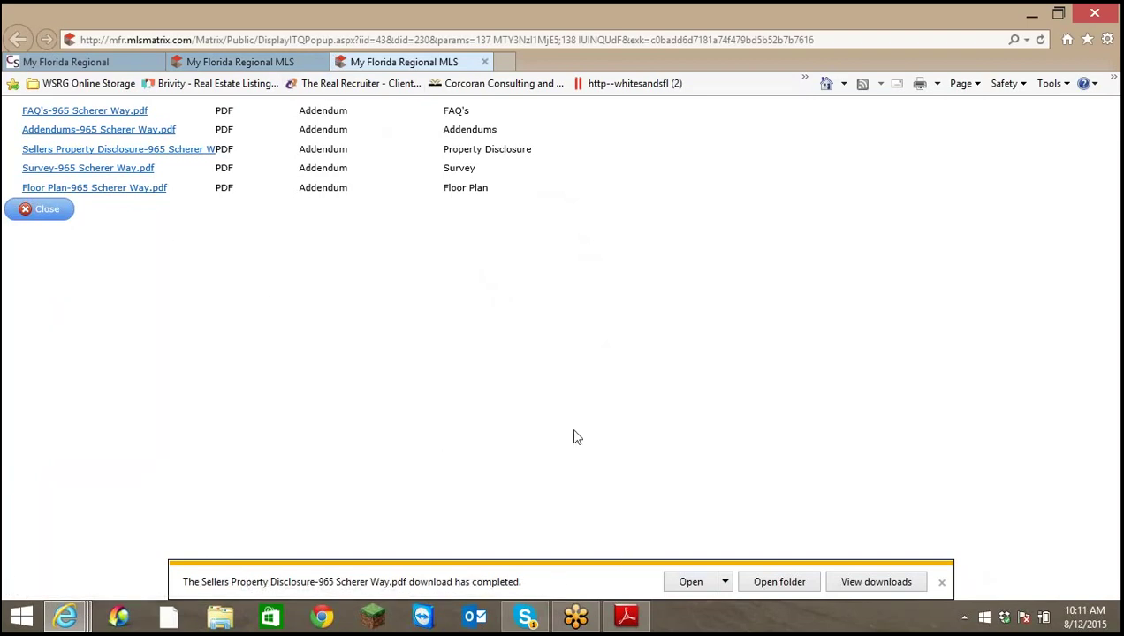
{"action": "left_click", "coordinate": [265, 67]}
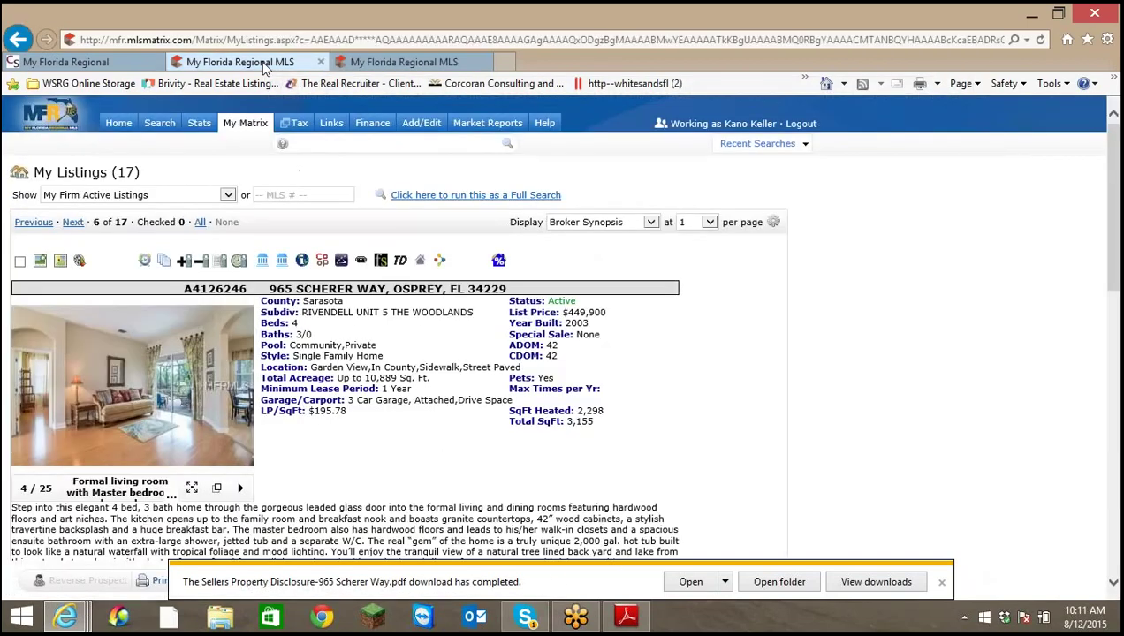
{"action": "left_click", "coordinate": [943, 585]}
{"action": "left_click", "coordinate": [942, 584]}
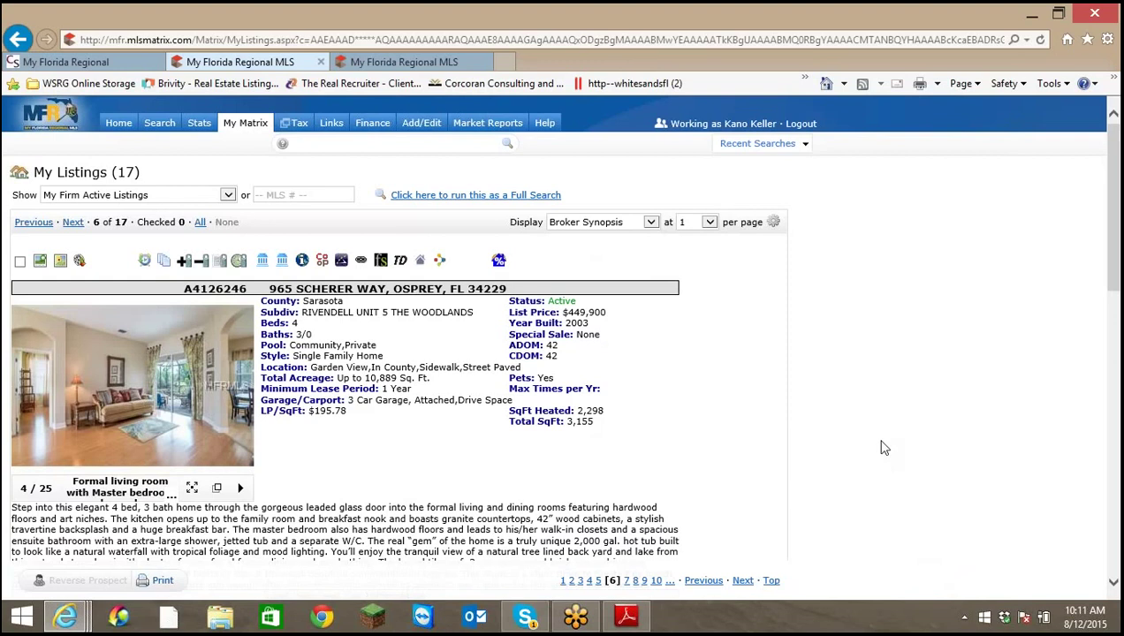
{"action": "left_click", "coordinate": [855, 29]}
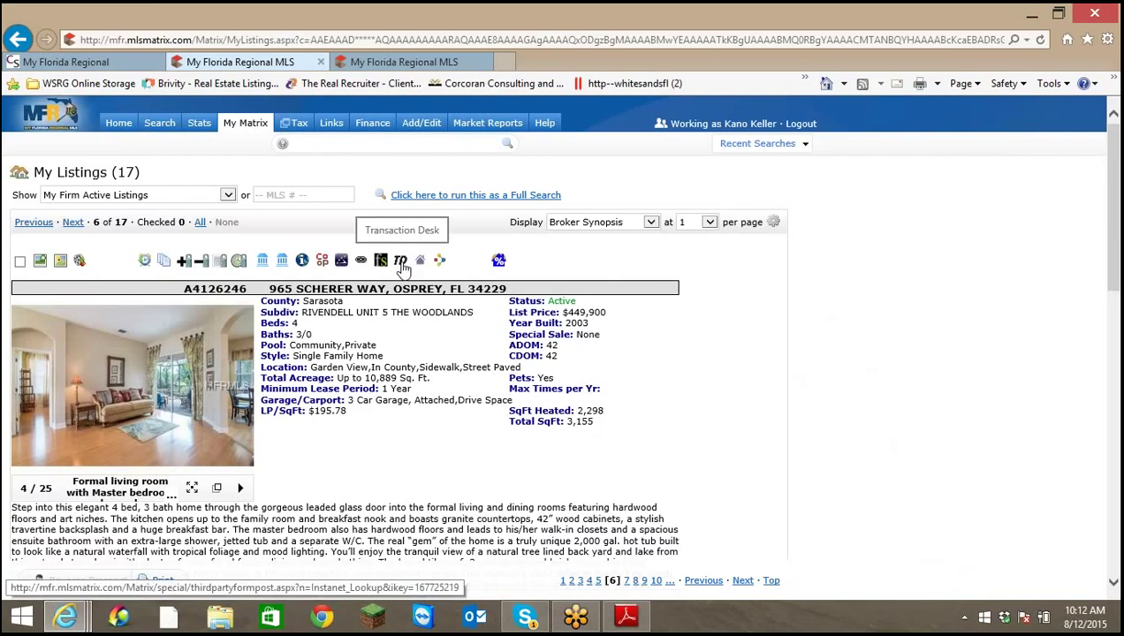
{"action": "left_click", "coordinate": [402, 263]}
{"action": "left_click", "coordinate": [403, 263]}
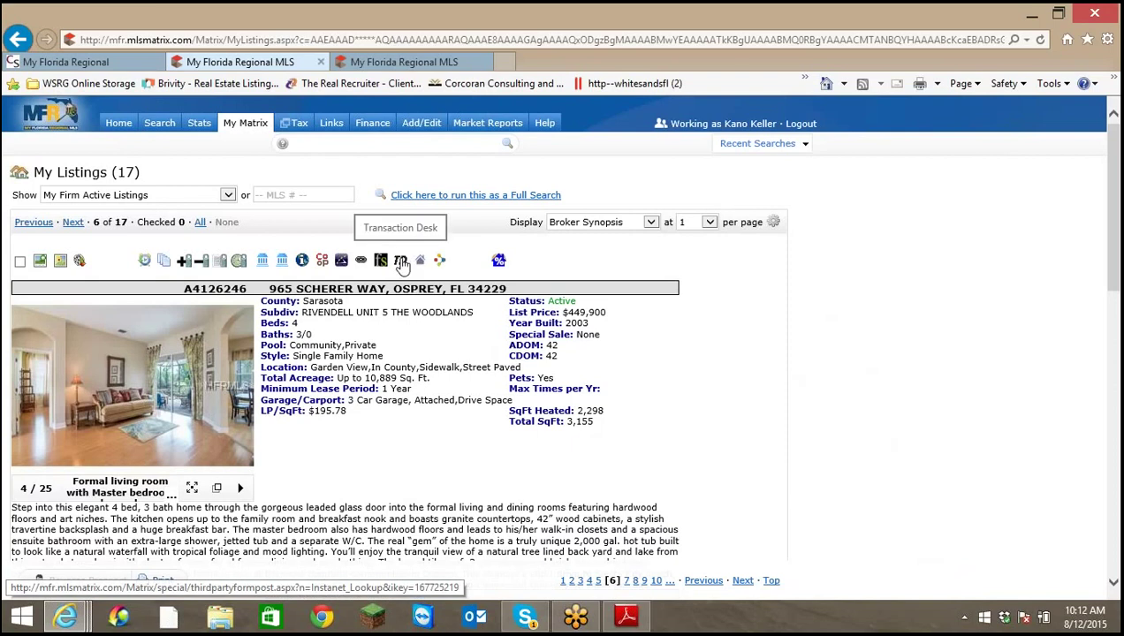
{"action": "left_click", "coordinate": [402, 263]}
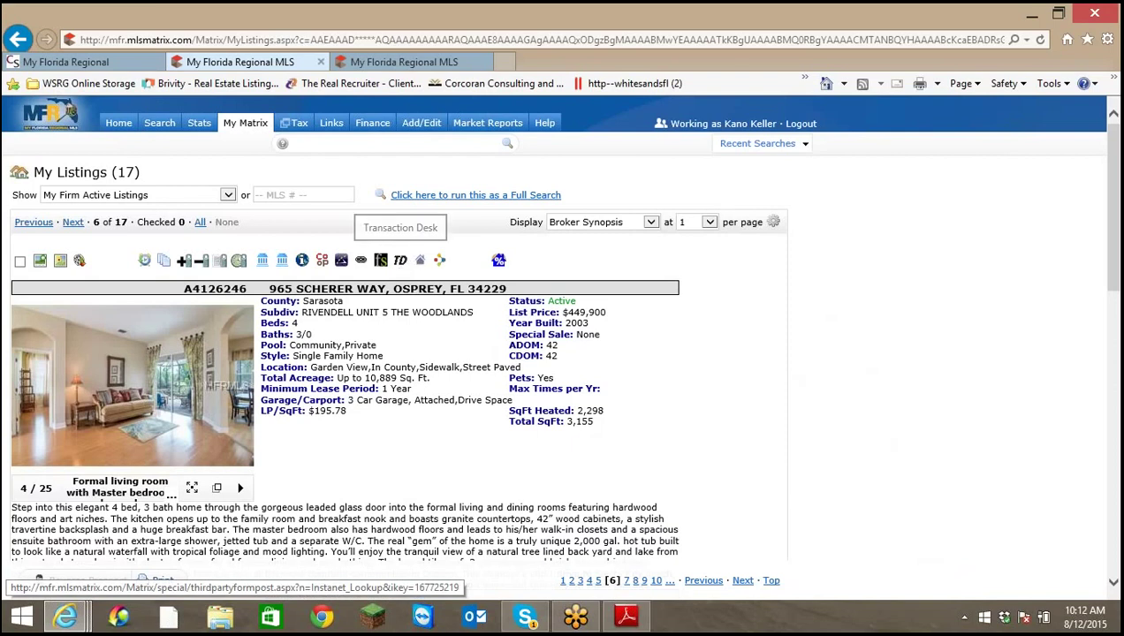
{"action": "left_click", "coordinate": [402, 263]}
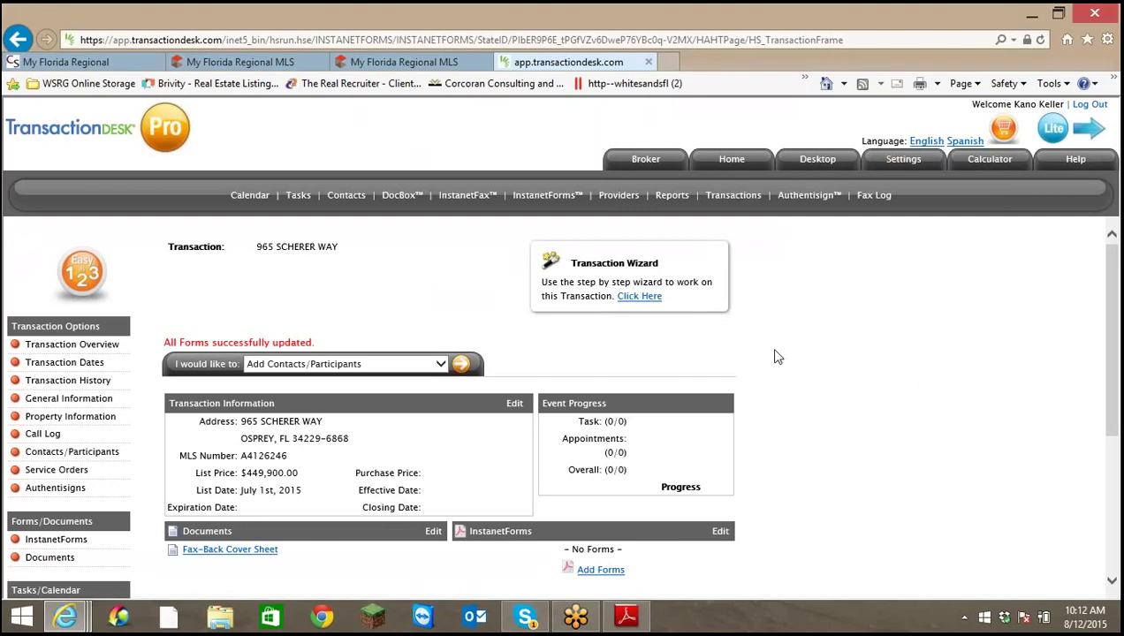
Review the Contacts/Participants box, then return to the Matrix tab listing five PDF attachments
{"action": "scroll", "coordinate": [781, 352], "scroll_direction": "down", "scroll_amount": 3}
{"action": "scroll", "coordinate": [774, 349], "scroll_direction": "up", "scroll_amount": 3}
{"action": "scroll", "coordinate": [768, 346], "scroll_direction": "down", "scroll_amount": 1}
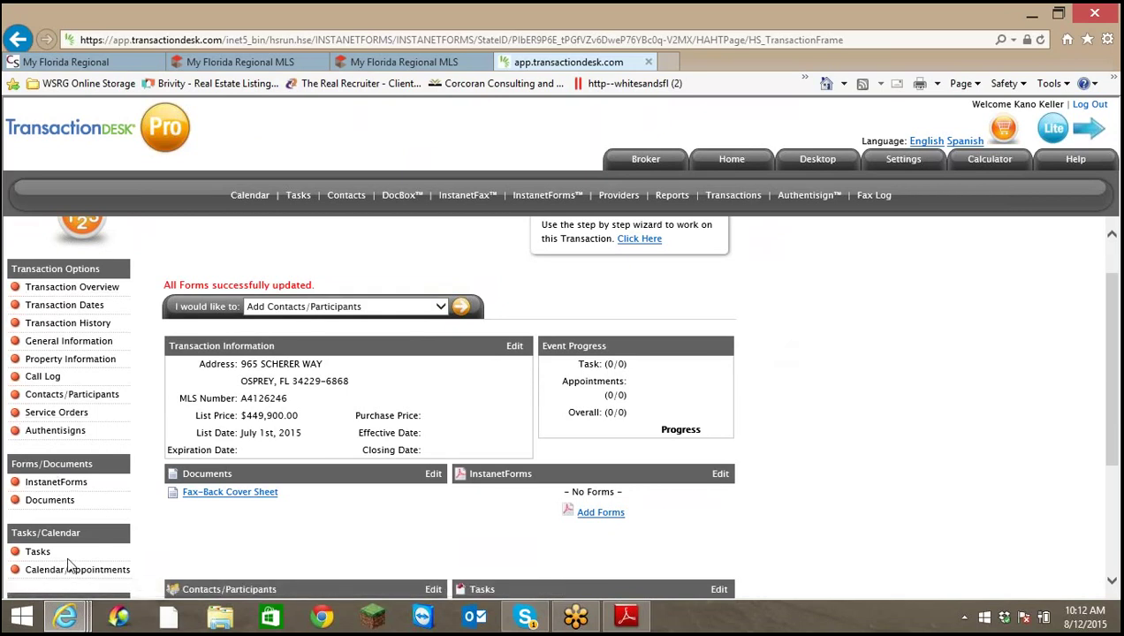
{"action": "scroll", "coordinate": [84, 477], "scroll_direction": "down", "scroll_amount": 2}
{"action": "scroll", "coordinate": [98, 406], "scroll_direction": "up", "scroll_amount": 1}
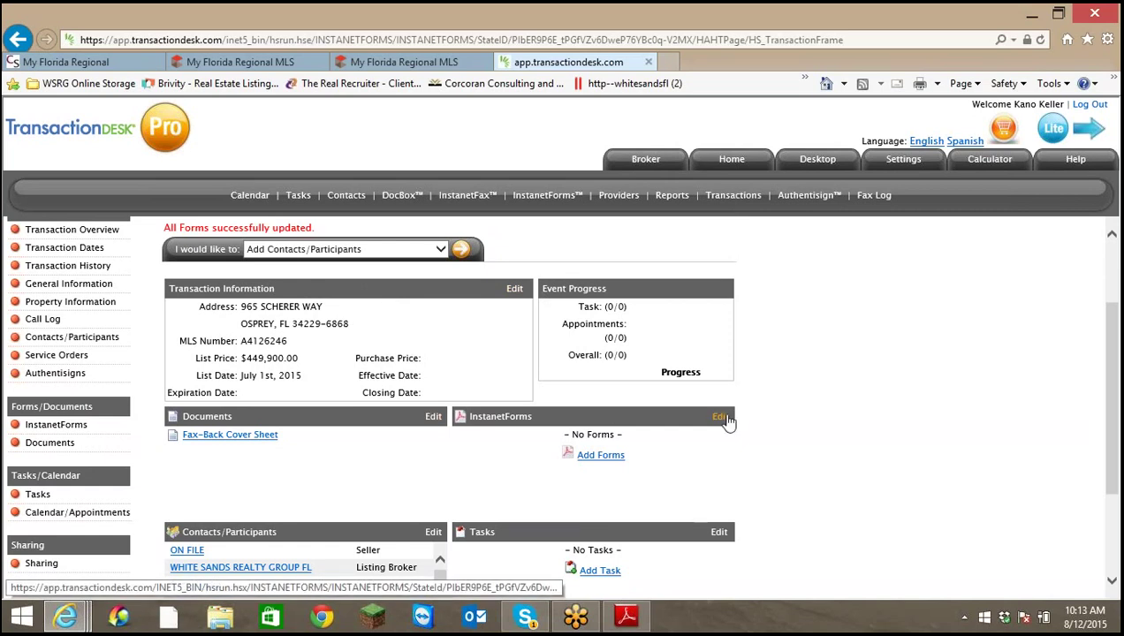
{"action": "scroll", "coordinate": [606, 393], "scroll_direction": "down", "scroll_amount": 3}
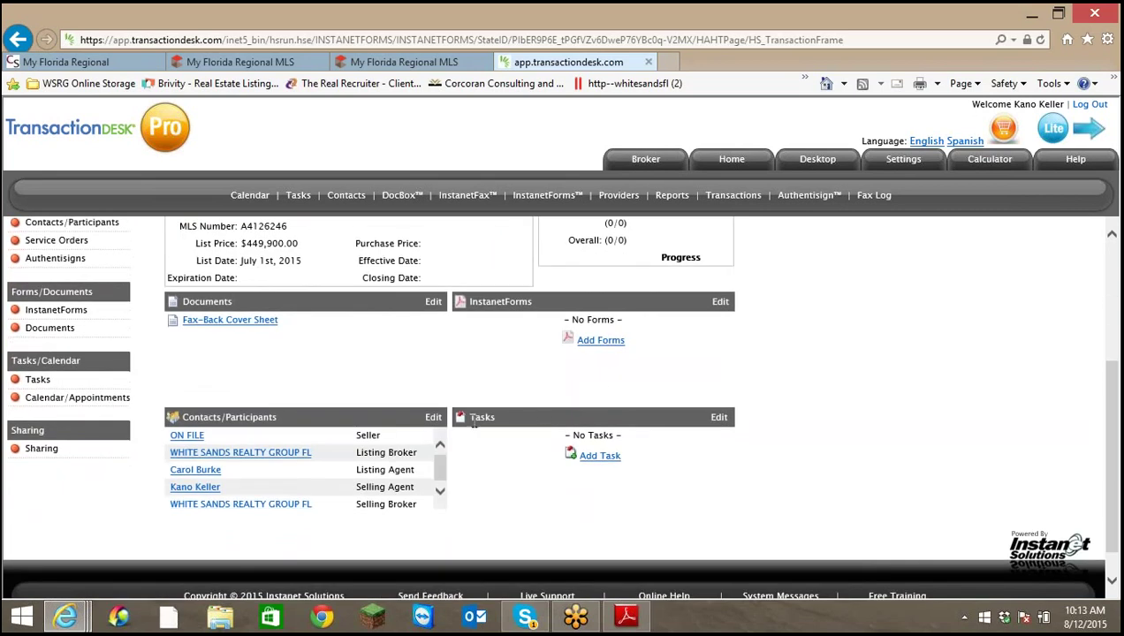
{"action": "scroll", "coordinate": [234, 425], "scroll_direction": "down", "scroll_amount": 1}
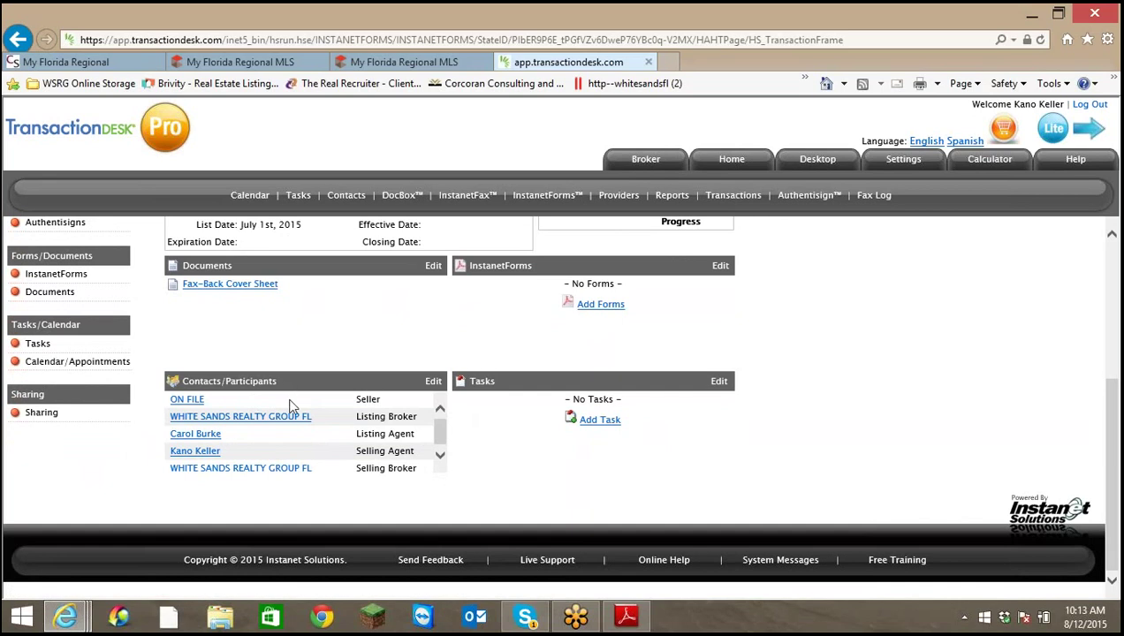
{"action": "left_click", "coordinate": [444, 460]}
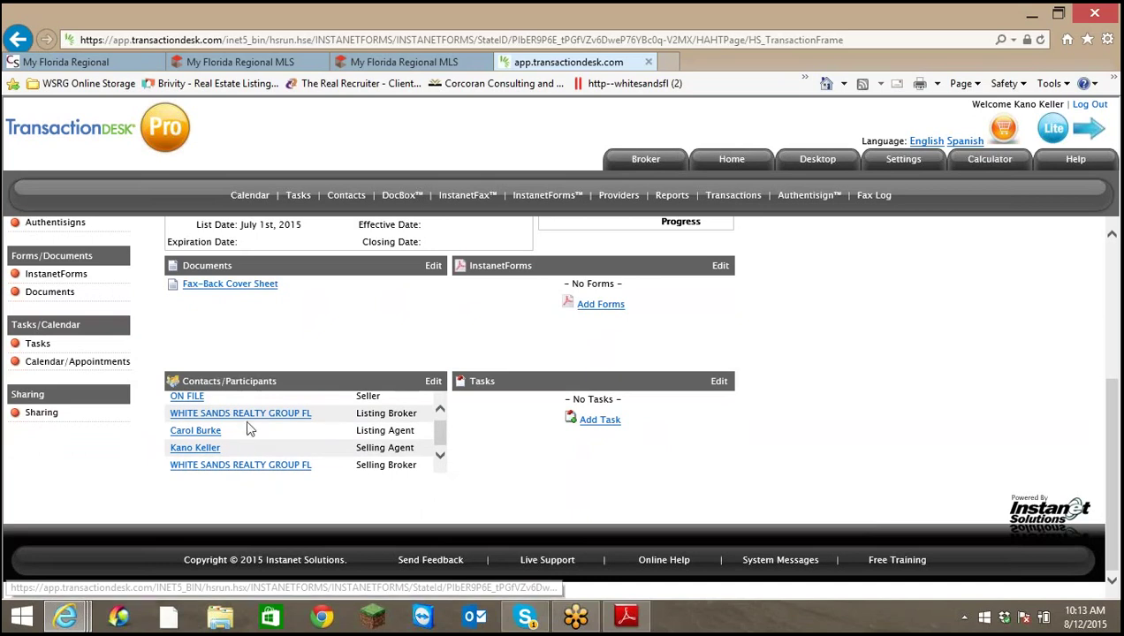
{"action": "left_click", "coordinate": [306, 423]}
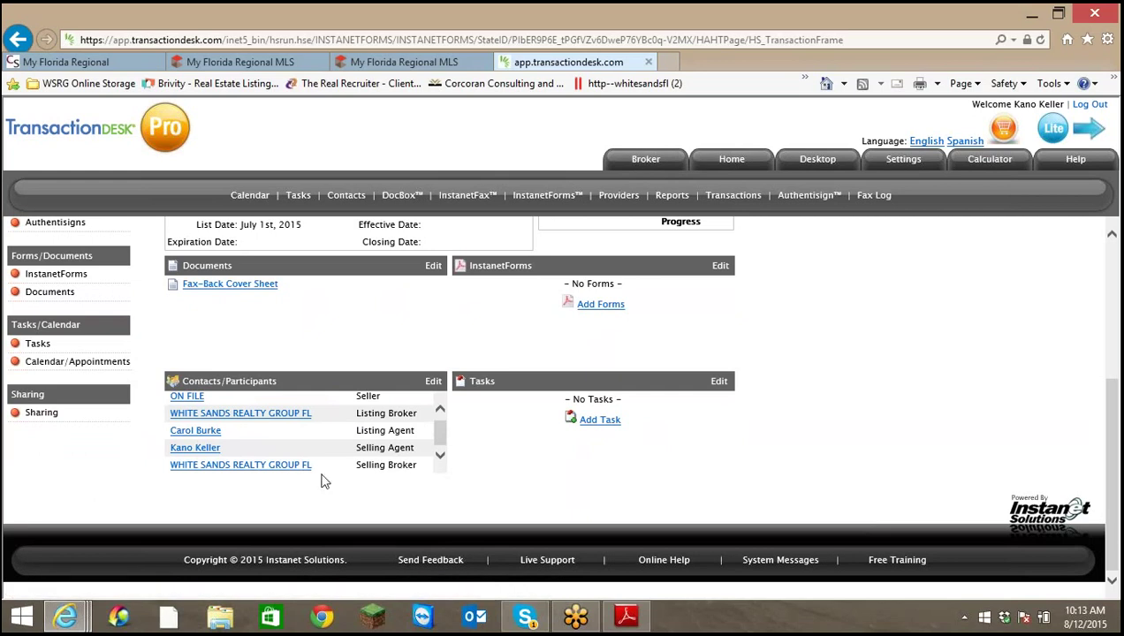
{"action": "left_click", "coordinate": [439, 408]}
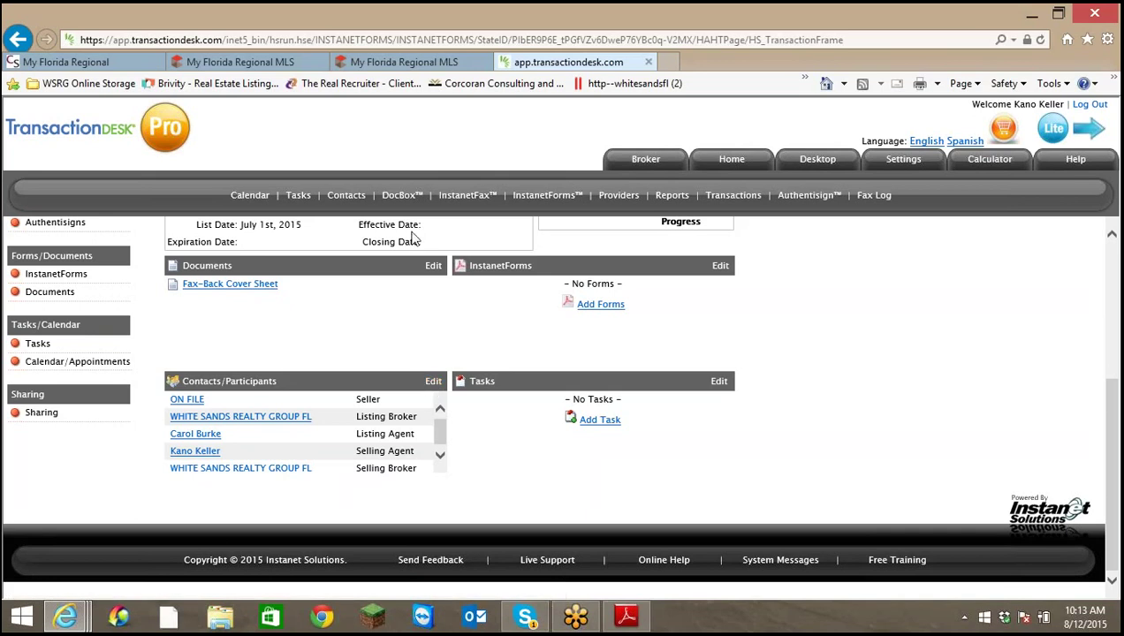
{"action": "left_click", "coordinate": [402, 64]}
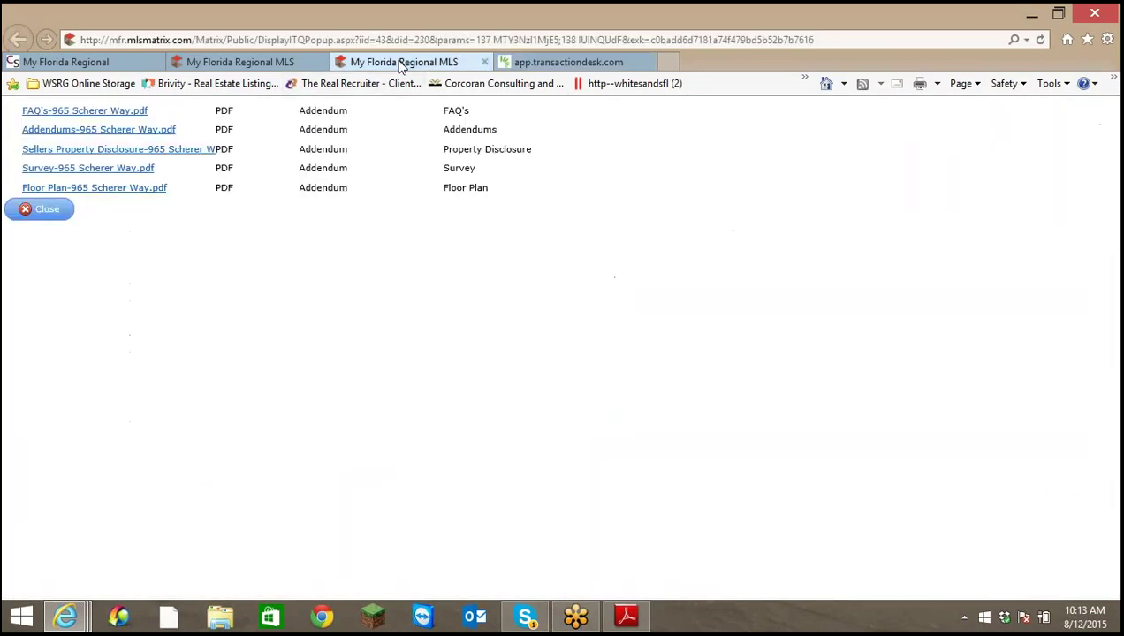
{"action": "left_click", "coordinate": [299, 68]}
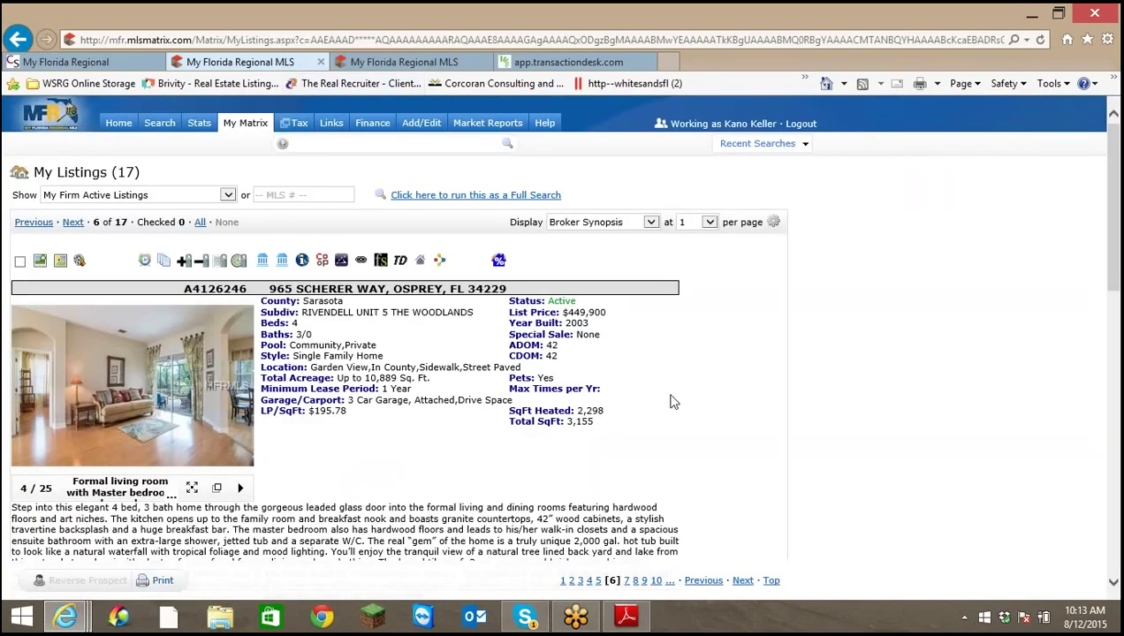
{"action": "scroll", "coordinate": [670, 402], "scroll_direction": "down", "scroll_amount": 1}
{"action": "scroll", "coordinate": [671, 402], "scroll_direction": "down", "scroll_amount": 10}
{"action": "scroll", "coordinate": [658, 398], "scroll_direction": "up", "scroll_amount": 5}
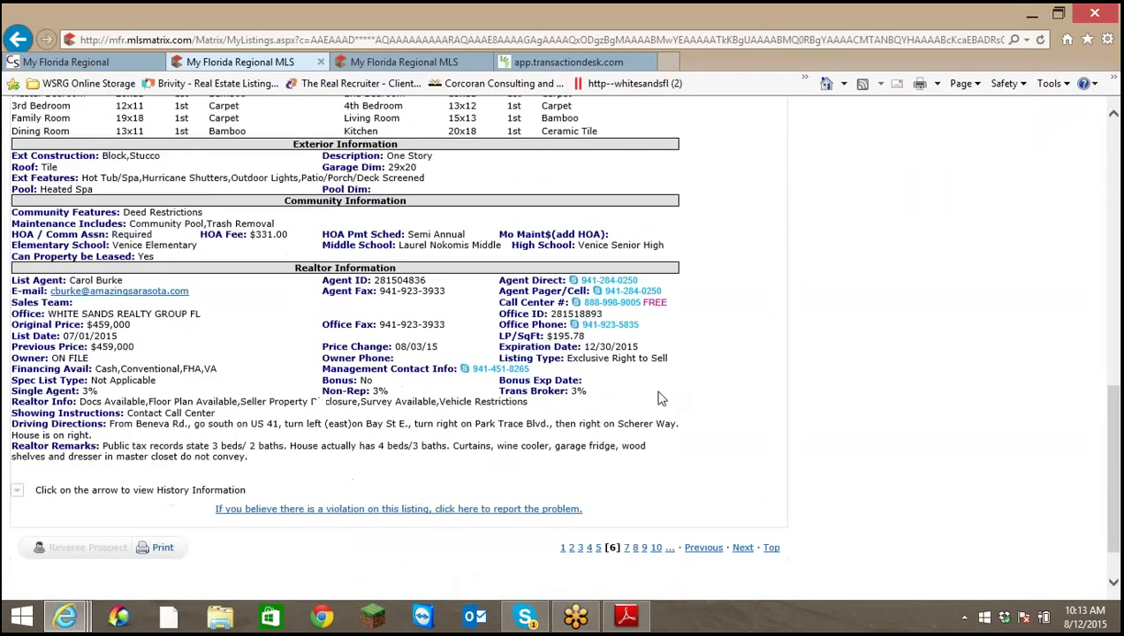
{"action": "scroll", "coordinate": [658, 398], "scroll_direction": "up", "scroll_amount": 2}
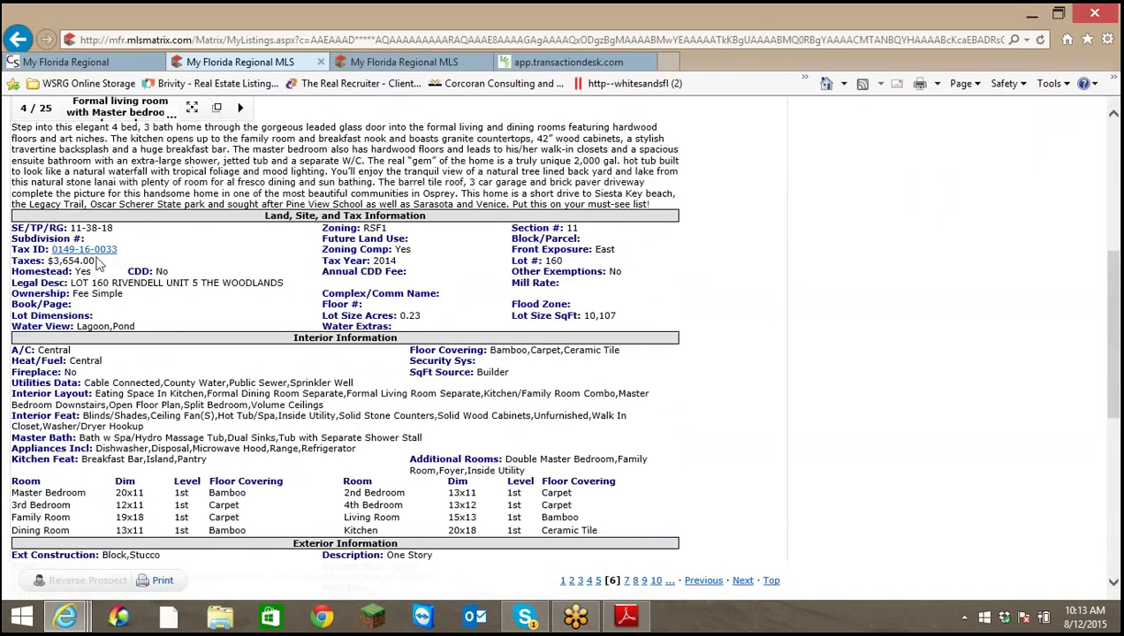
{"action": "left_click", "coordinate": [94, 252]}
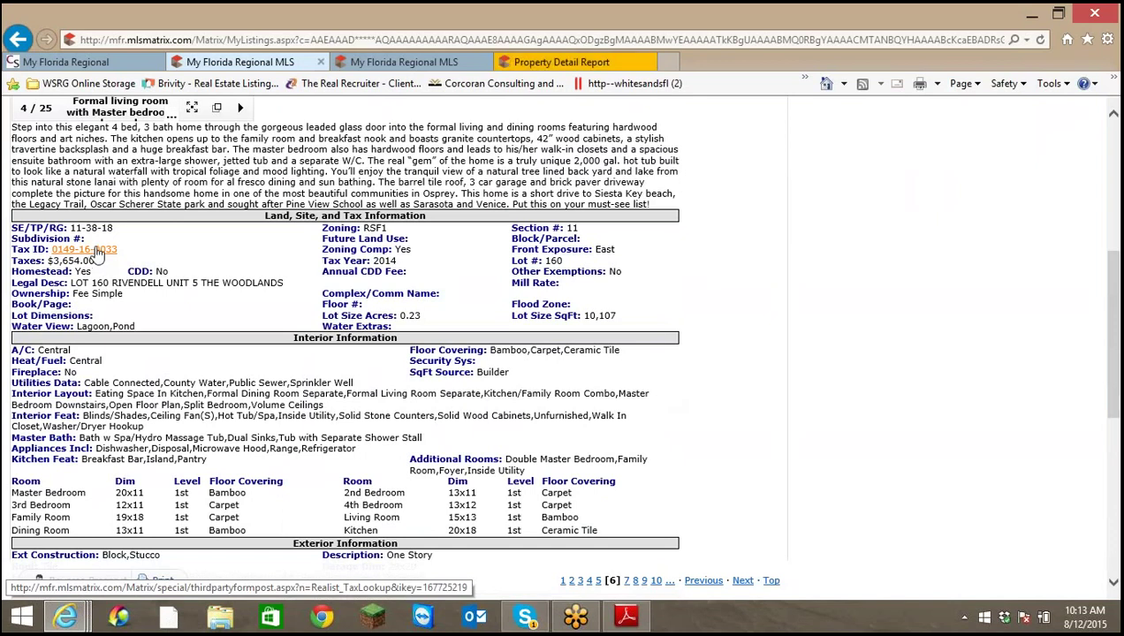
{"action": "left_click", "coordinate": [590, 69]}
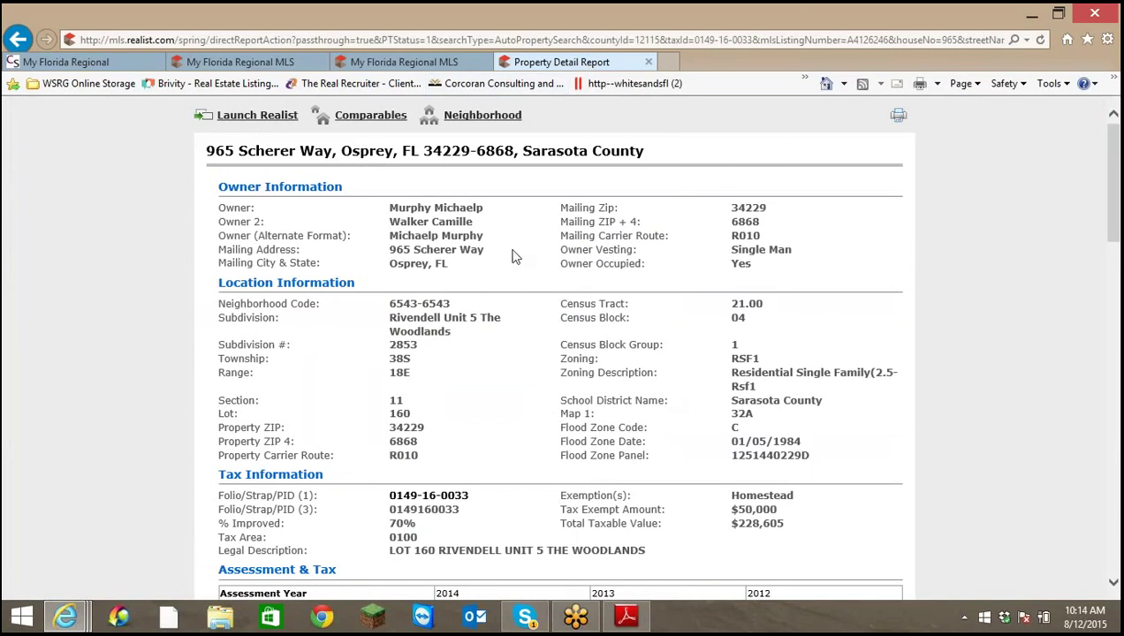
{"action": "left_click_drag", "start_coordinate": [391, 206], "coordinate": [493, 208]}
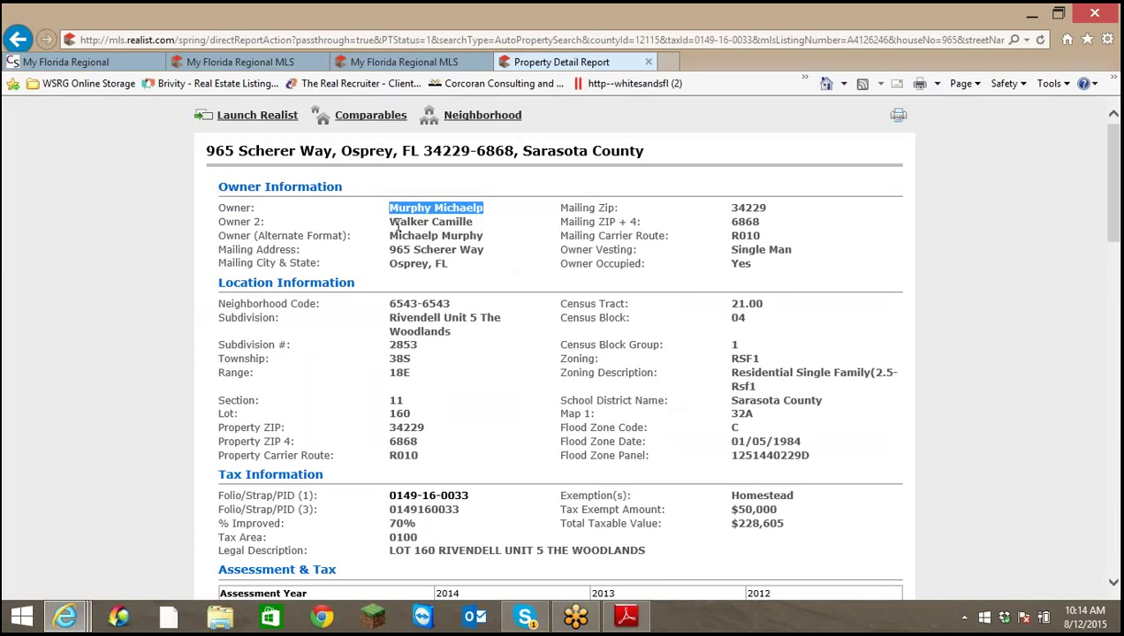
{"action": "left_click_drag", "start_coordinate": [389, 221], "coordinate": [472, 223]}
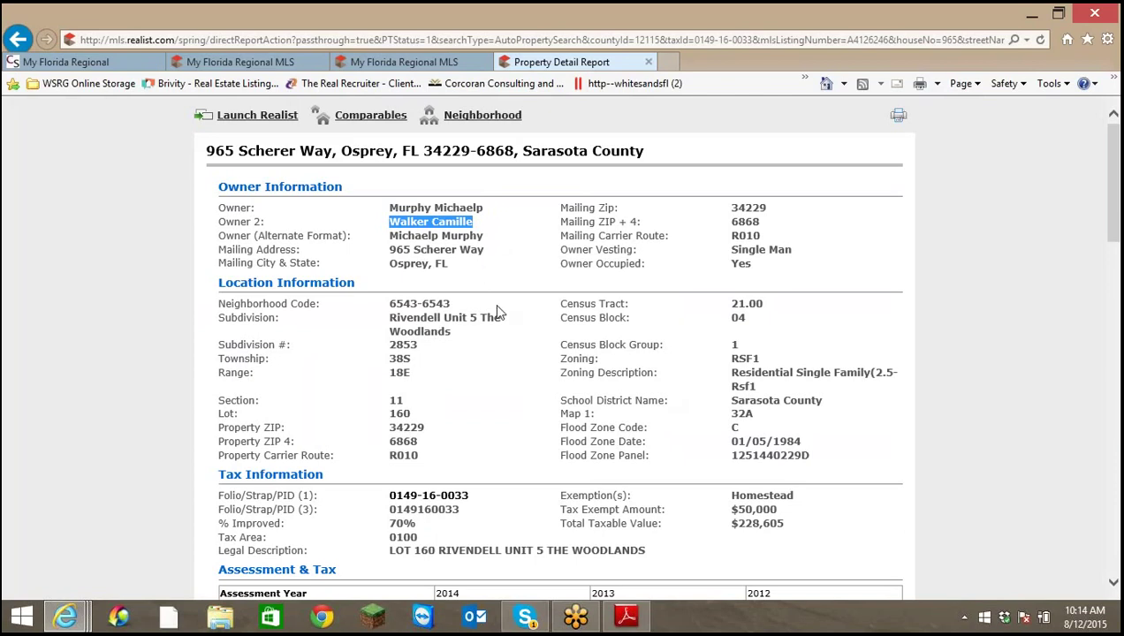
{"action": "left_click", "coordinate": [478, 208]}
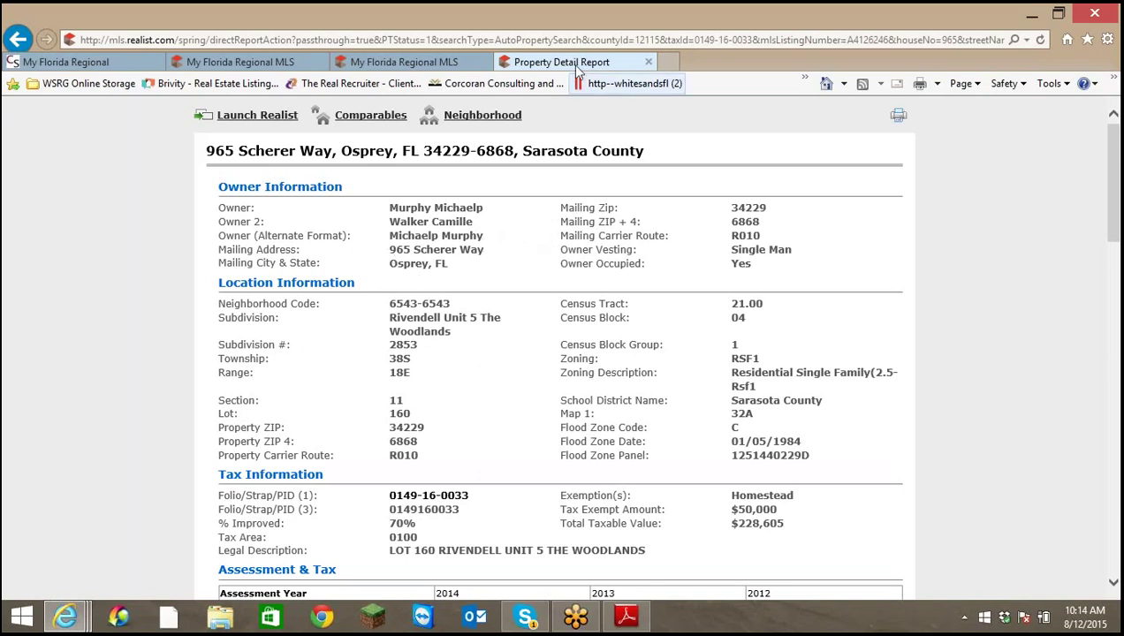
Open the iMAPP county tax report in its own window and return to My Listings
{"action": "left_click", "coordinate": [276, 64]}
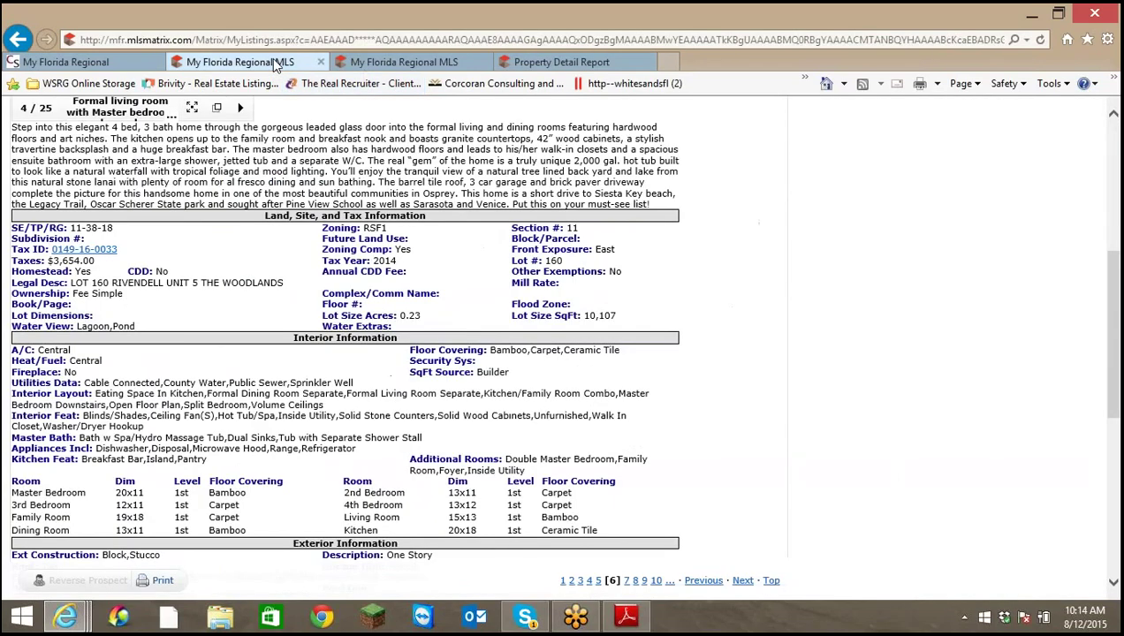
{"action": "scroll", "coordinate": [447, 265], "scroll_direction": "up", "scroll_amount": 5}
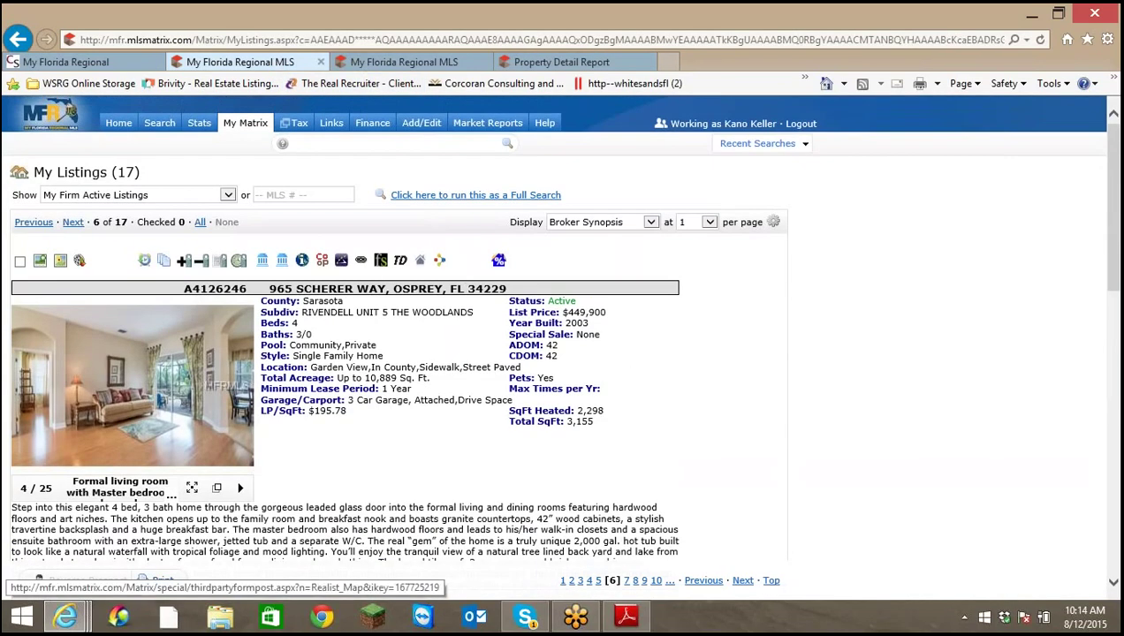
{"action": "left_click", "coordinate": [303, 265]}
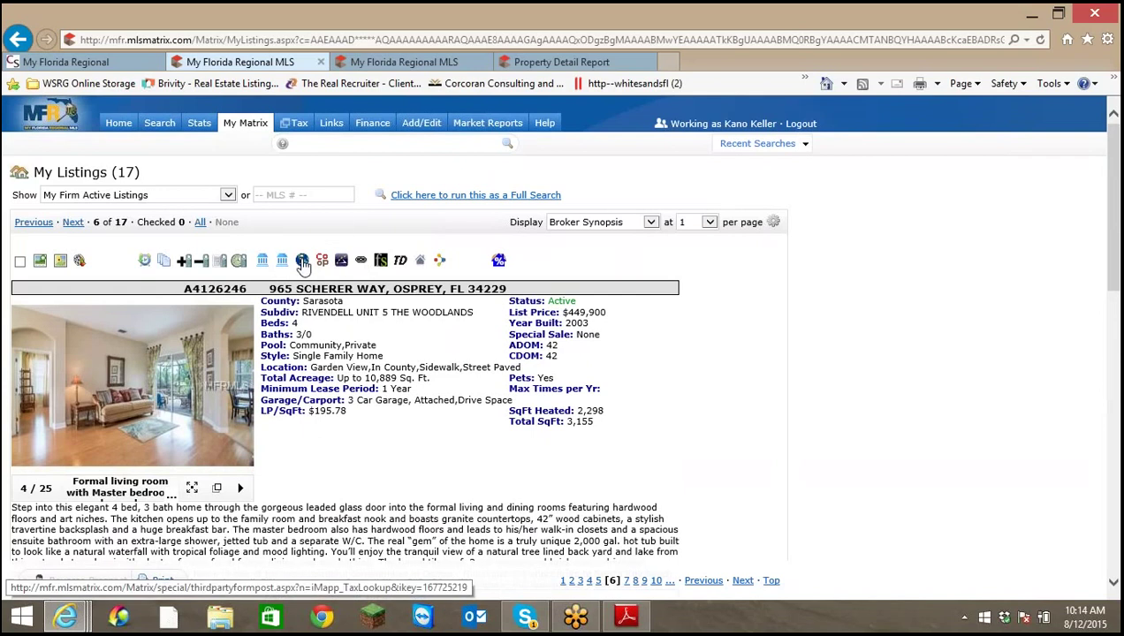
{"action": "left_click", "coordinate": [547, 66]}
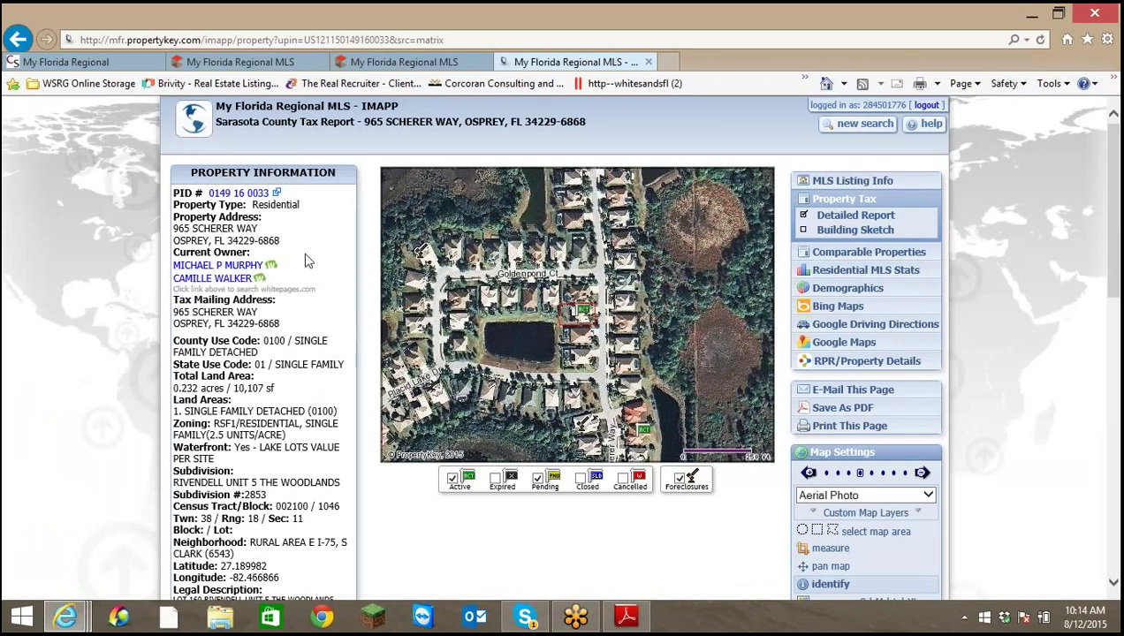
{"action": "left_click_drag", "start_coordinate": [555, 66], "coordinate": [1122, 26]}
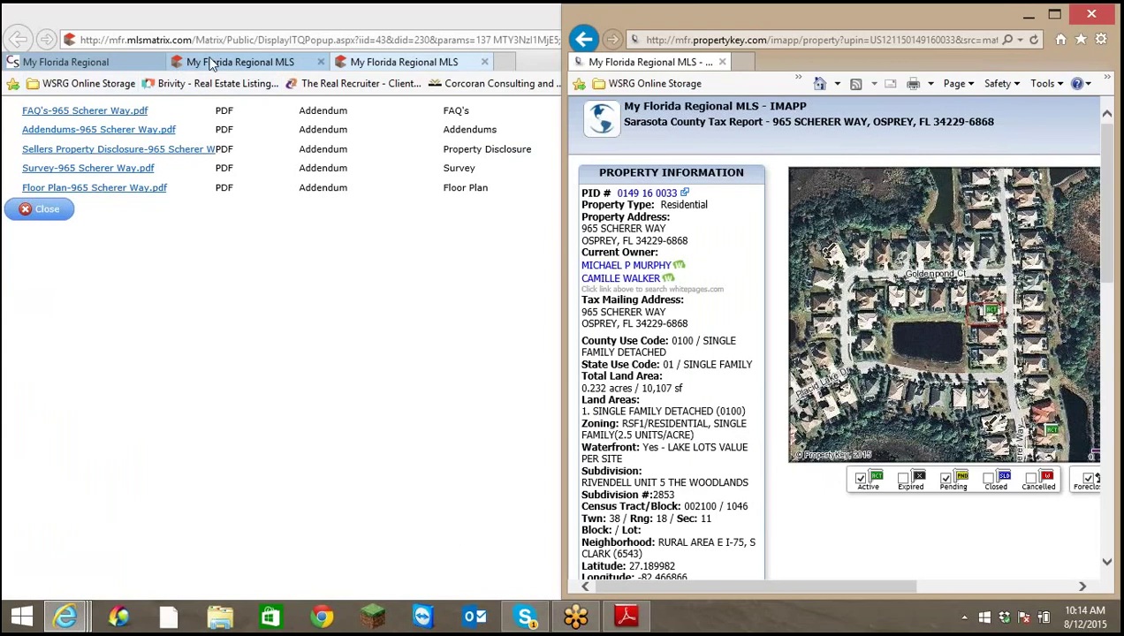
{"action": "left_click", "coordinate": [272, 64]}
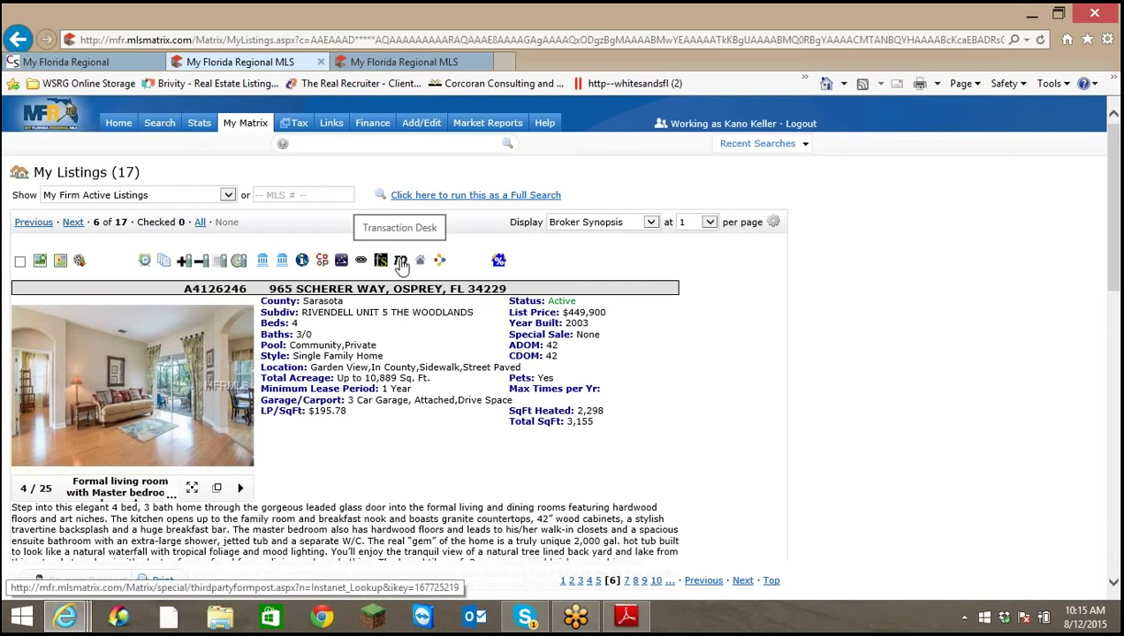
Maximize the TransactionDesk window and open the Contacts/Participants list for editing
{"action": "left_click", "coordinate": [400, 262]}
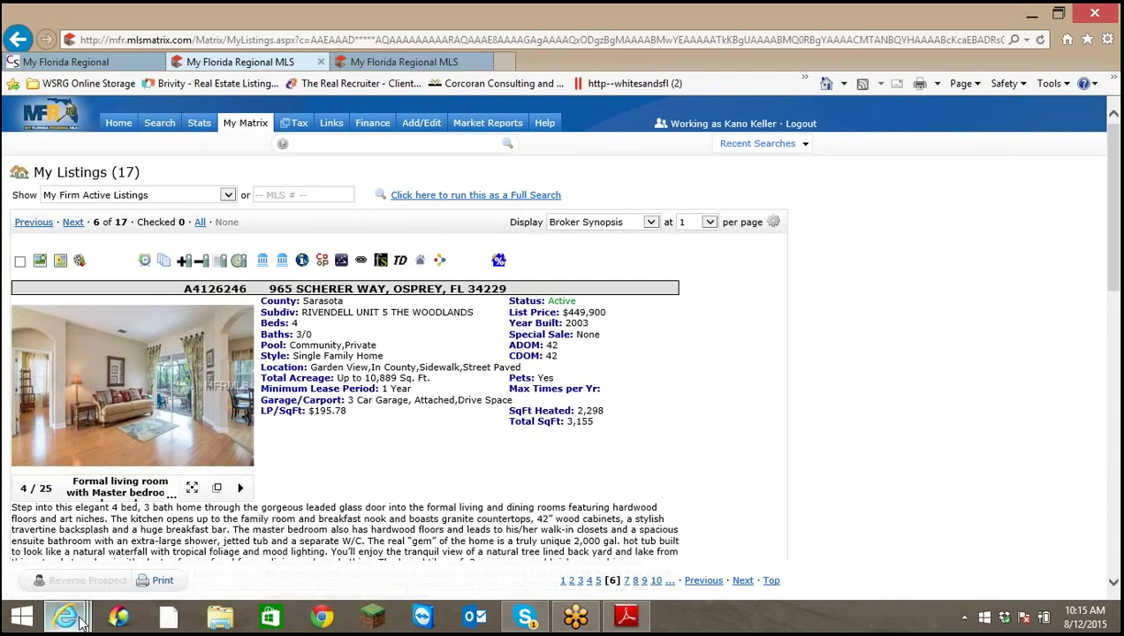
{"action": "mouse_move", "coordinate": [78, 618]}
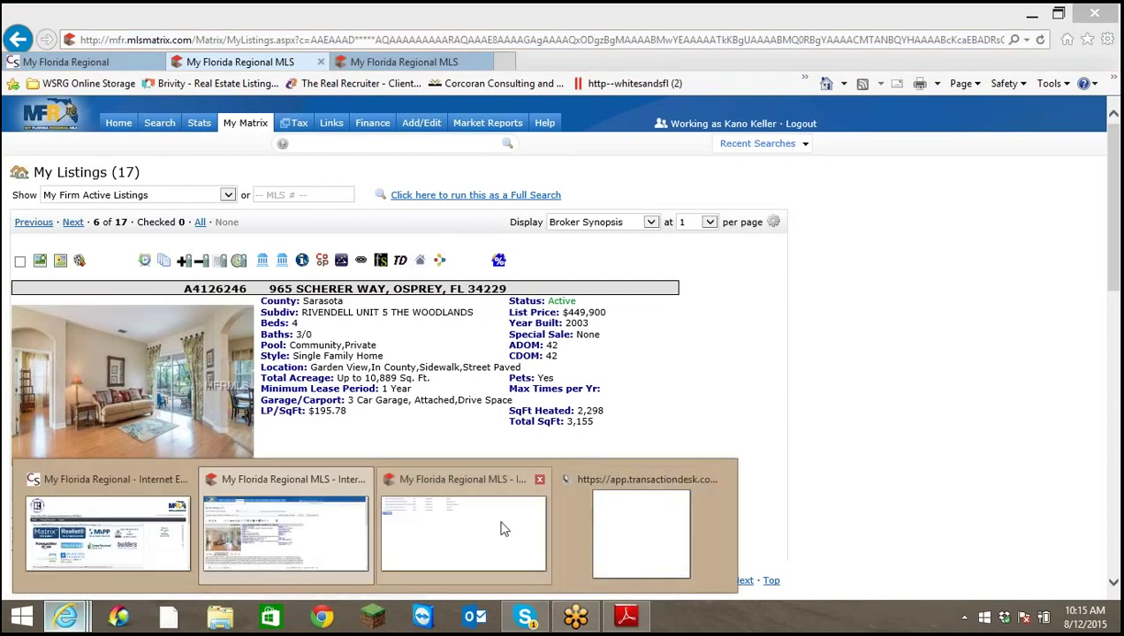
{"action": "left_click", "coordinate": [608, 517]}
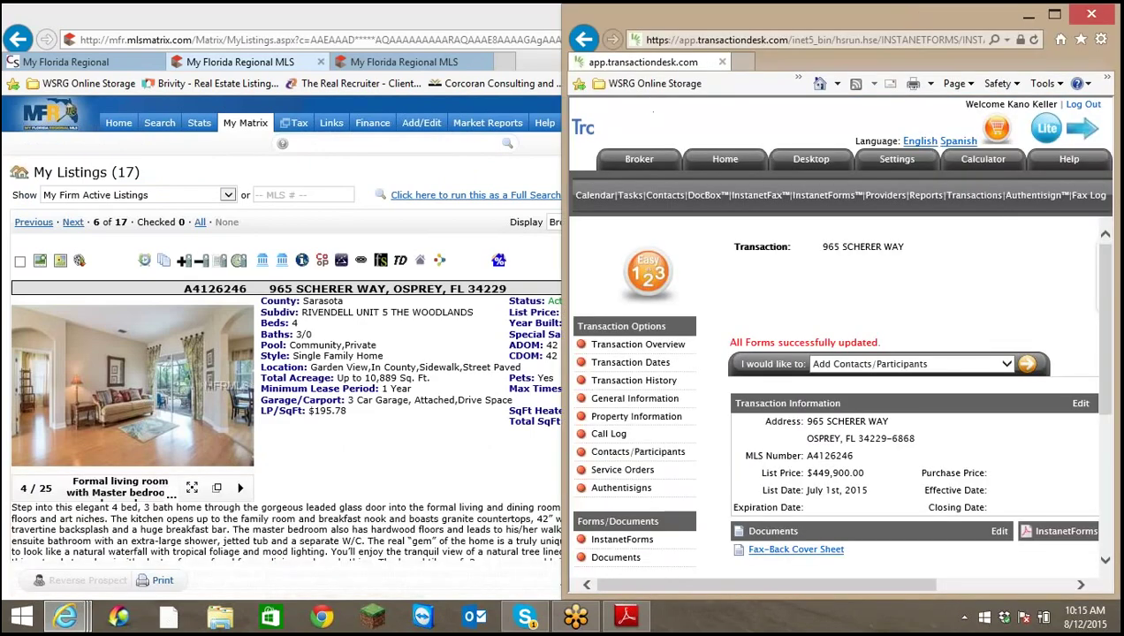
{"action": "left_click_drag", "start_coordinate": [883, 13], "coordinate": [495, 44]}
{"action": "double_click", "coordinate": [559, 39]}
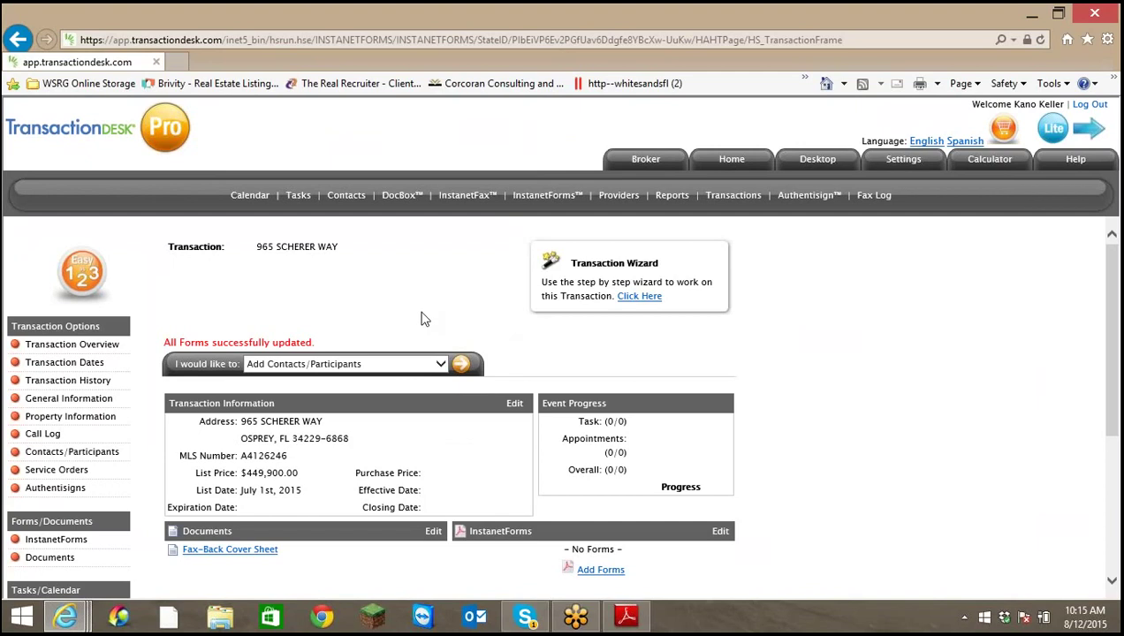
{"action": "scroll", "coordinate": [427, 319], "scroll_direction": "down", "scroll_amount": 5}
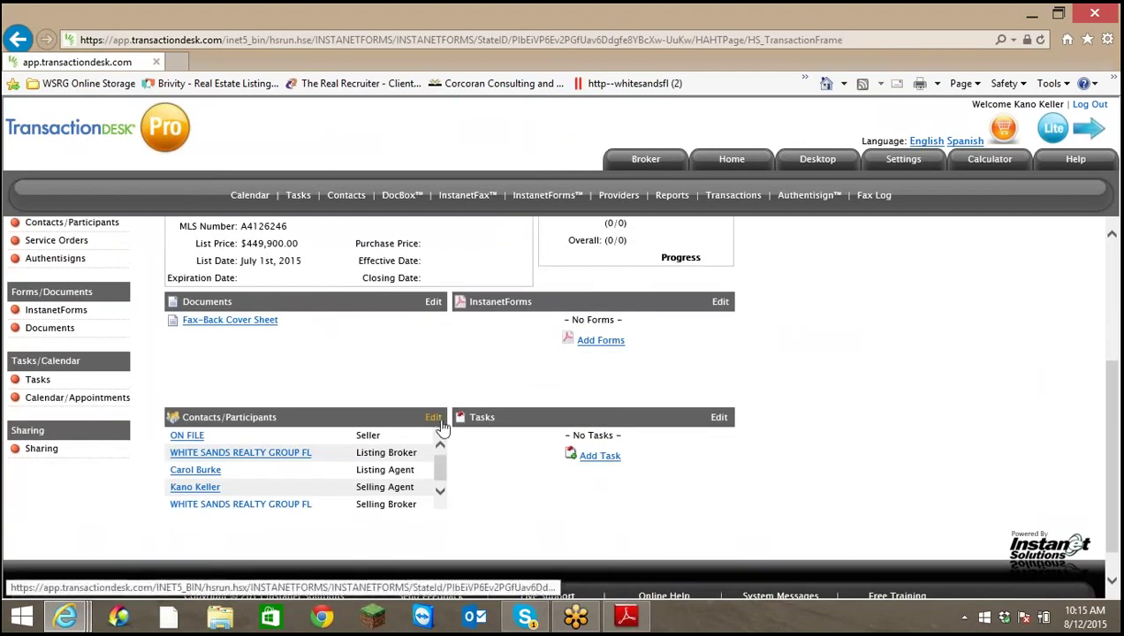
{"action": "left_click", "coordinate": [433, 418]}
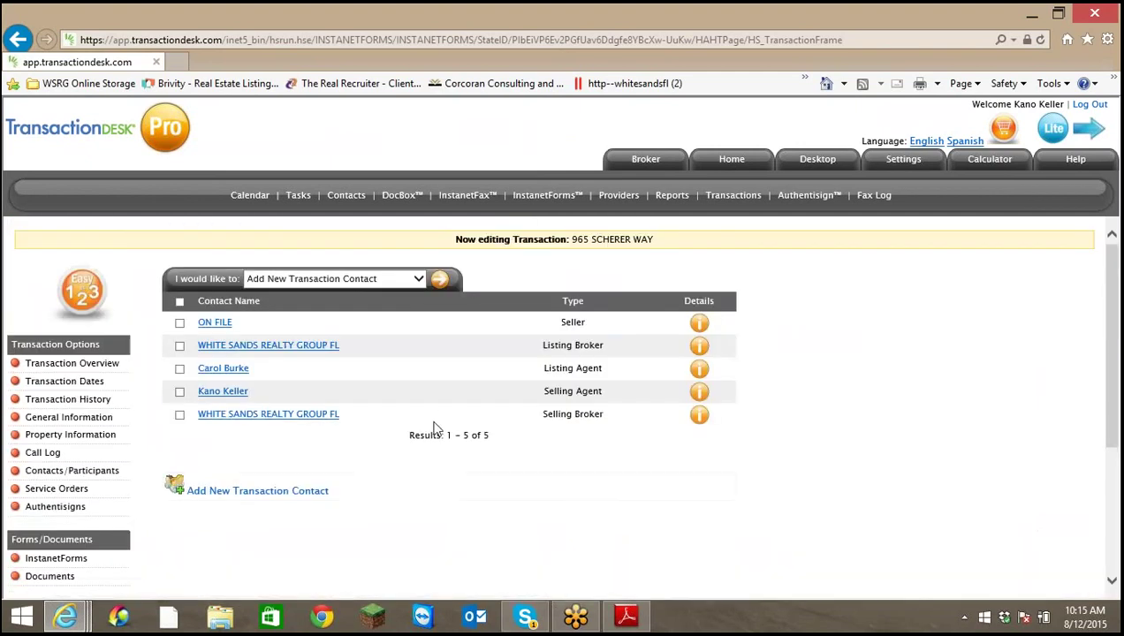
Add a Seller contact with the owner's first and last name and save it
{"action": "left_click", "coordinate": [440, 281]}
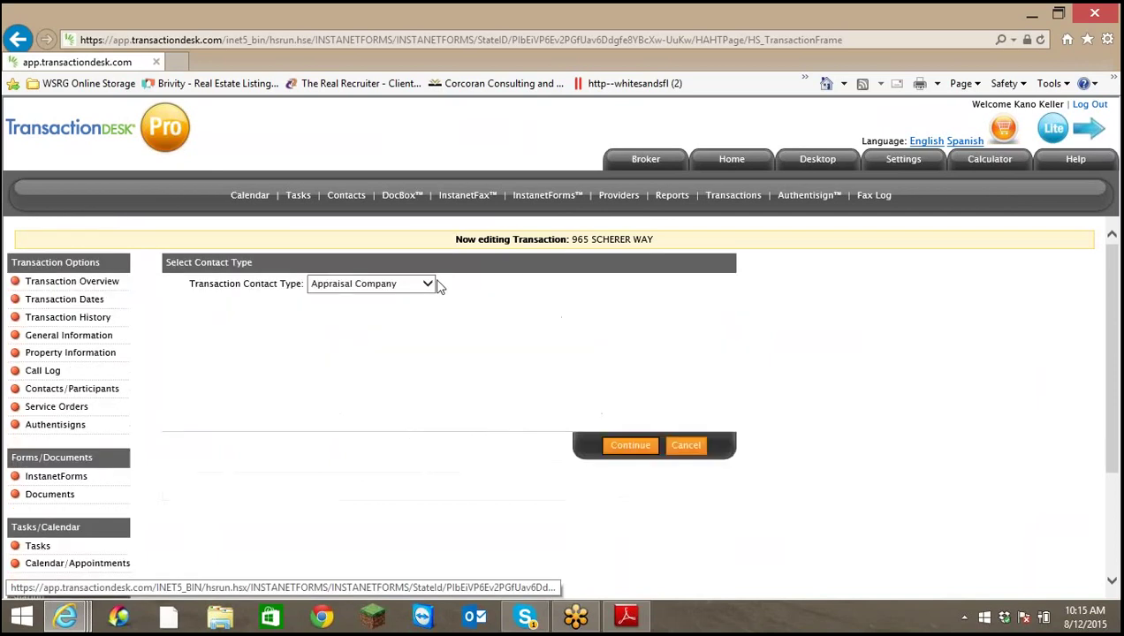
{"action": "left_click", "coordinate": [429, 285]}
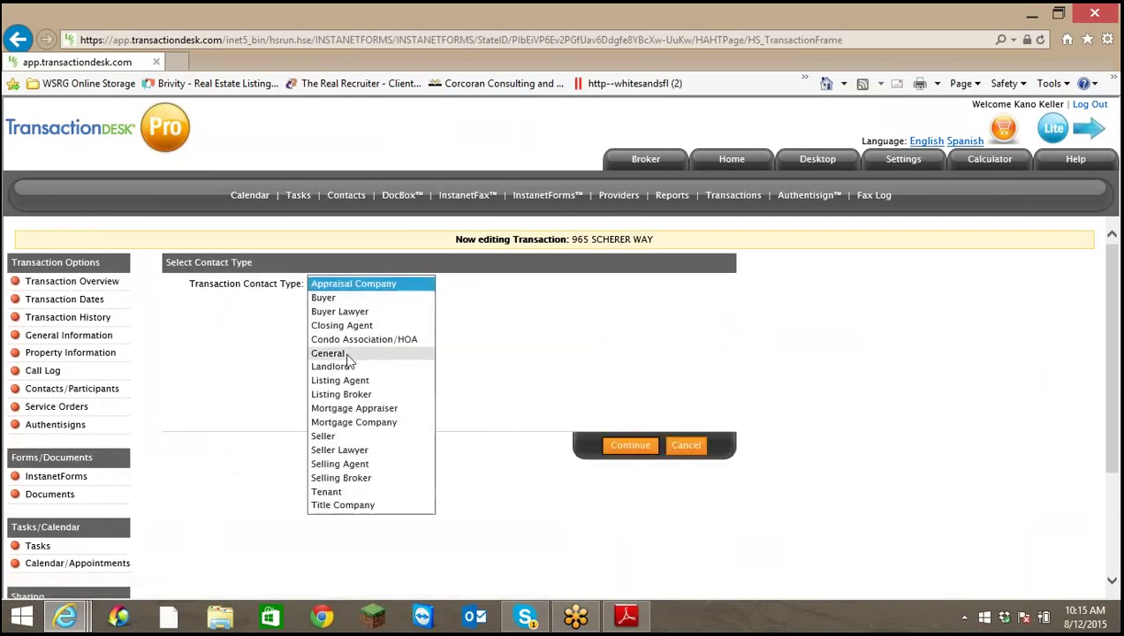
{"action": "left_click", "coordinate": [343, 436]}
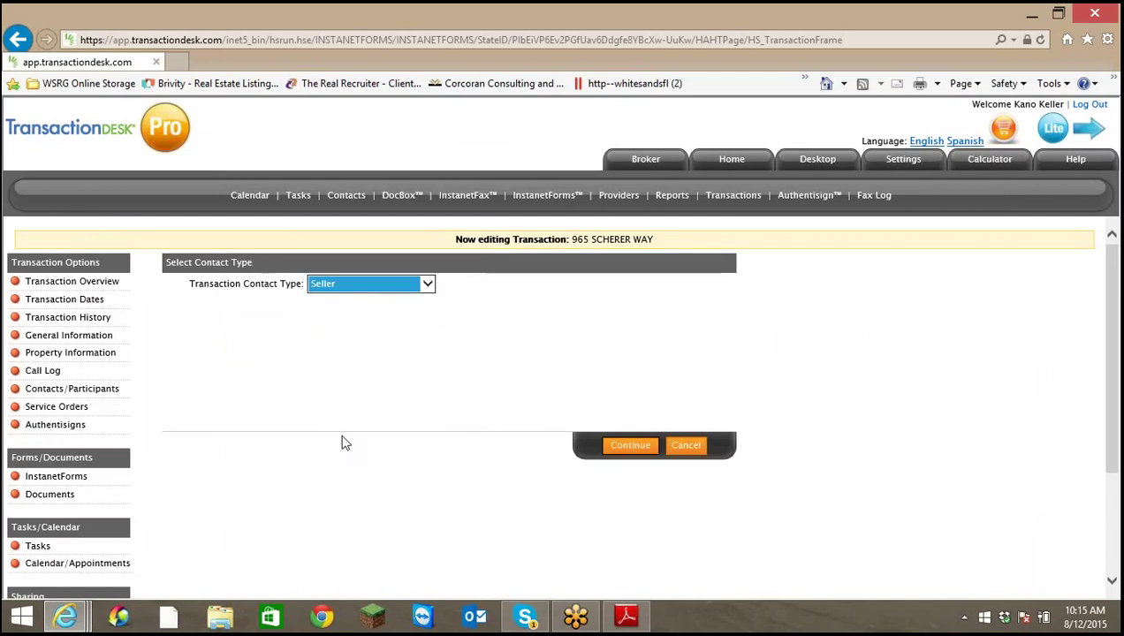
{"action": "left_click", "coordinate": [631, 446]}
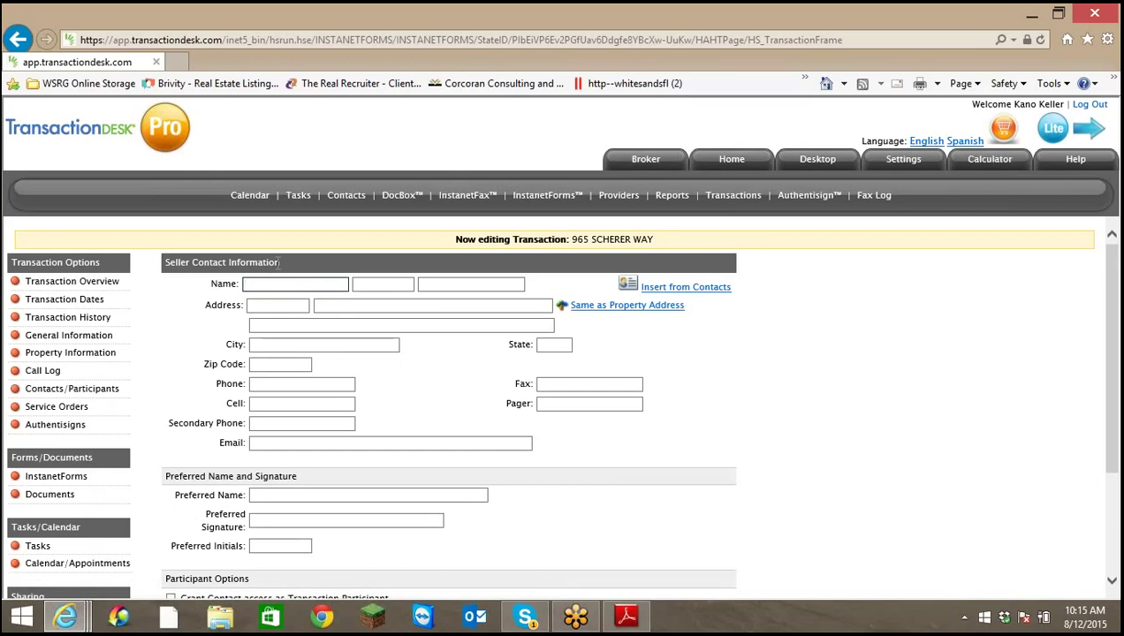
{"action": "key", "text": "Tab"}
{"action": "key", "text": "Tab"}
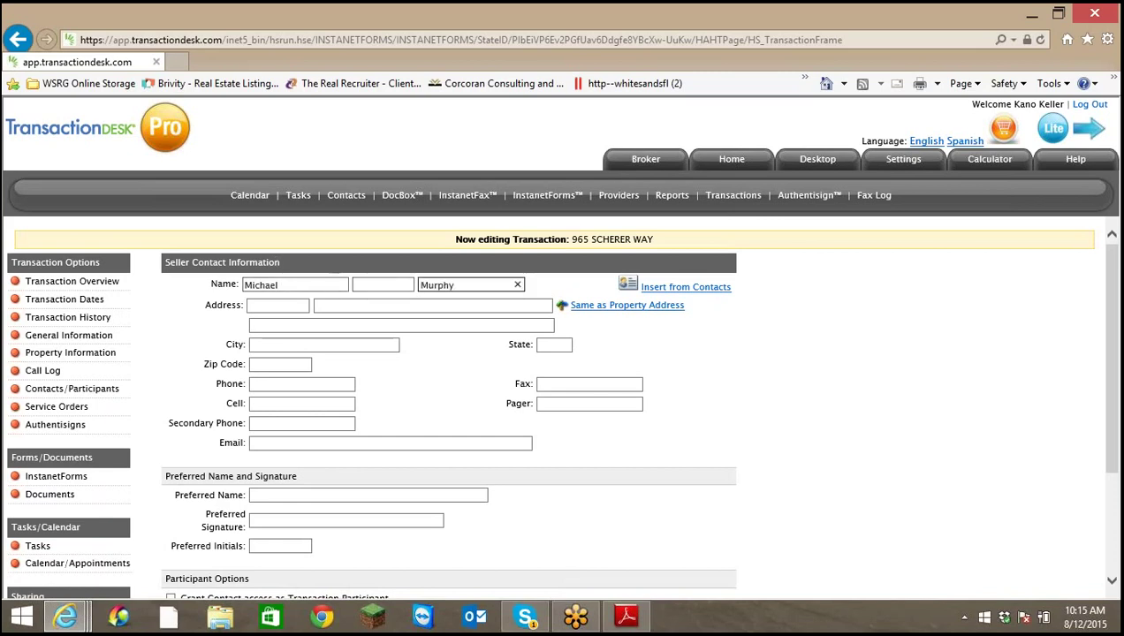
{"action": "scroll", "coordinate": [735, 543], "scroll_direction": "down", "scroll_amount": 3}
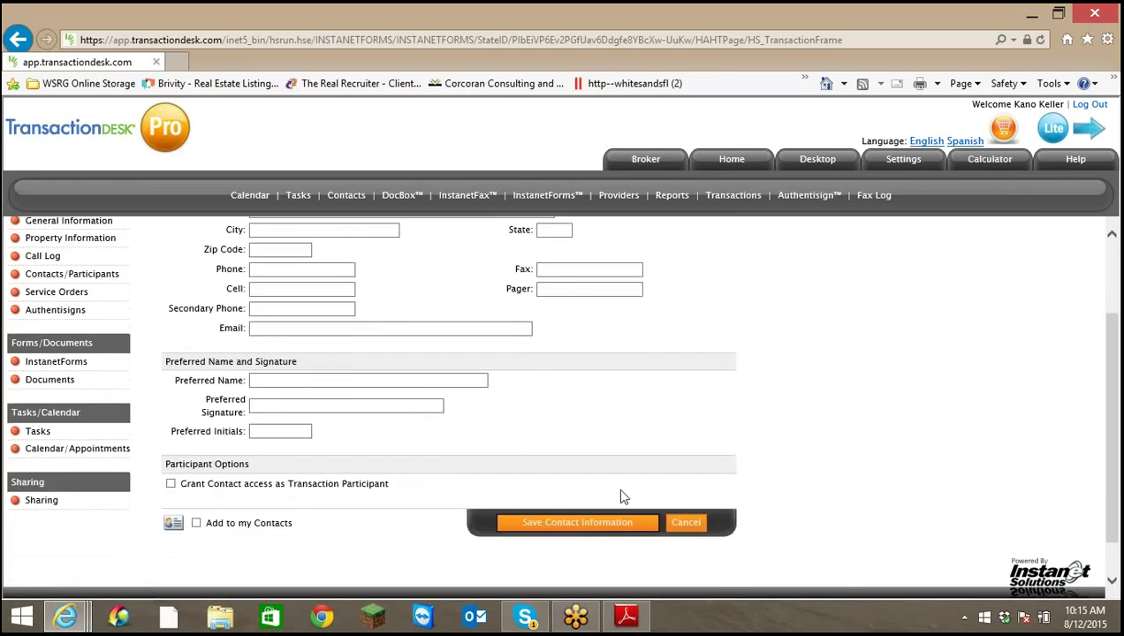
{"action": "left_click", "coordinate": [577, 523]}
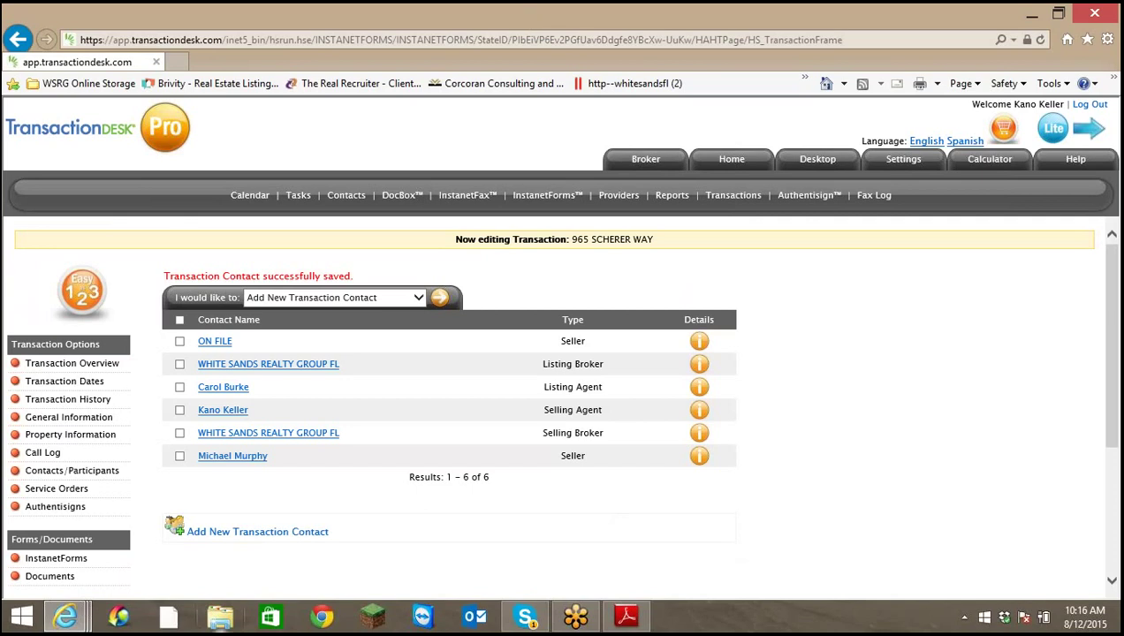
Check the owners on the county tax report window, then switch back to the MLS listing
{"action": "left_click", "coordinate": [65, 616]}
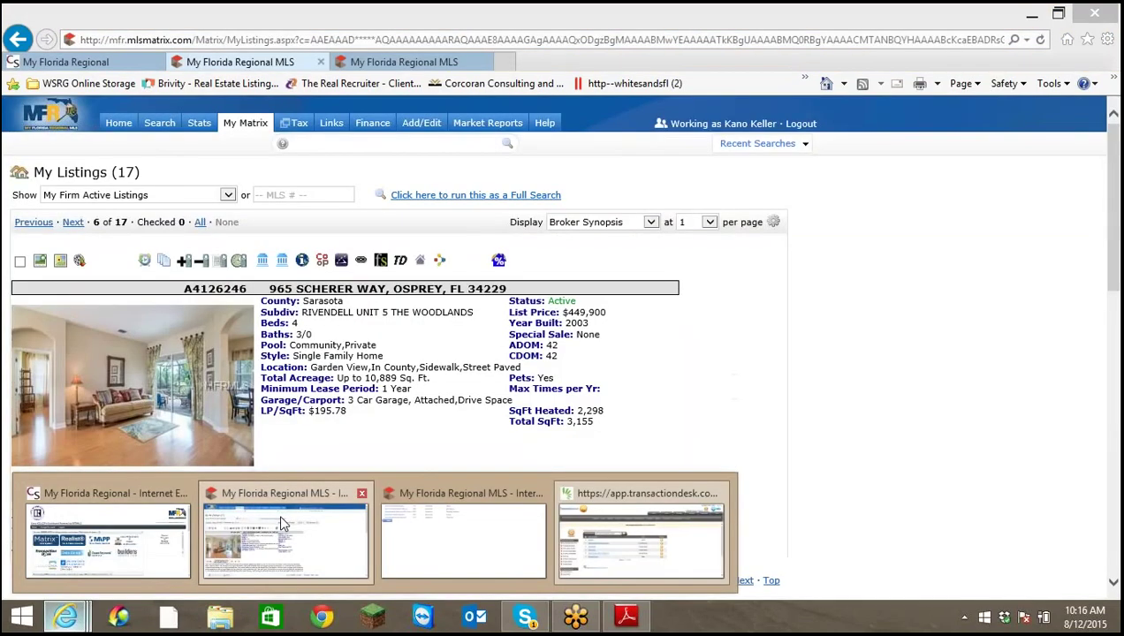
{"action": "left_click", "coordinate": [281, 530]}
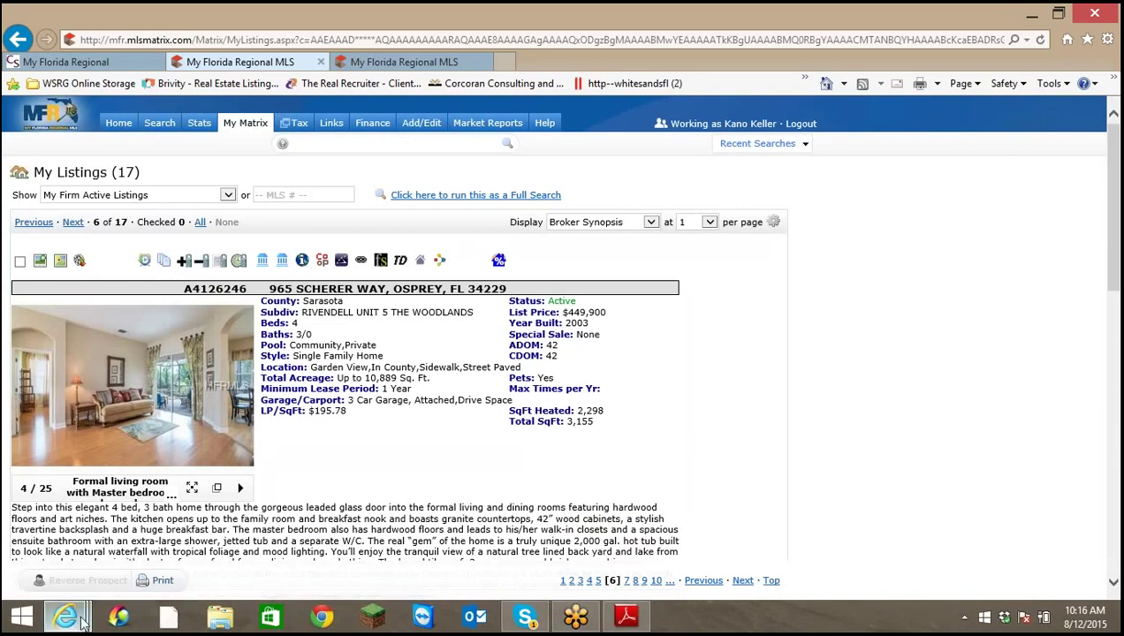
{"action": "mouse_move", "coordinate": [70, 617]}
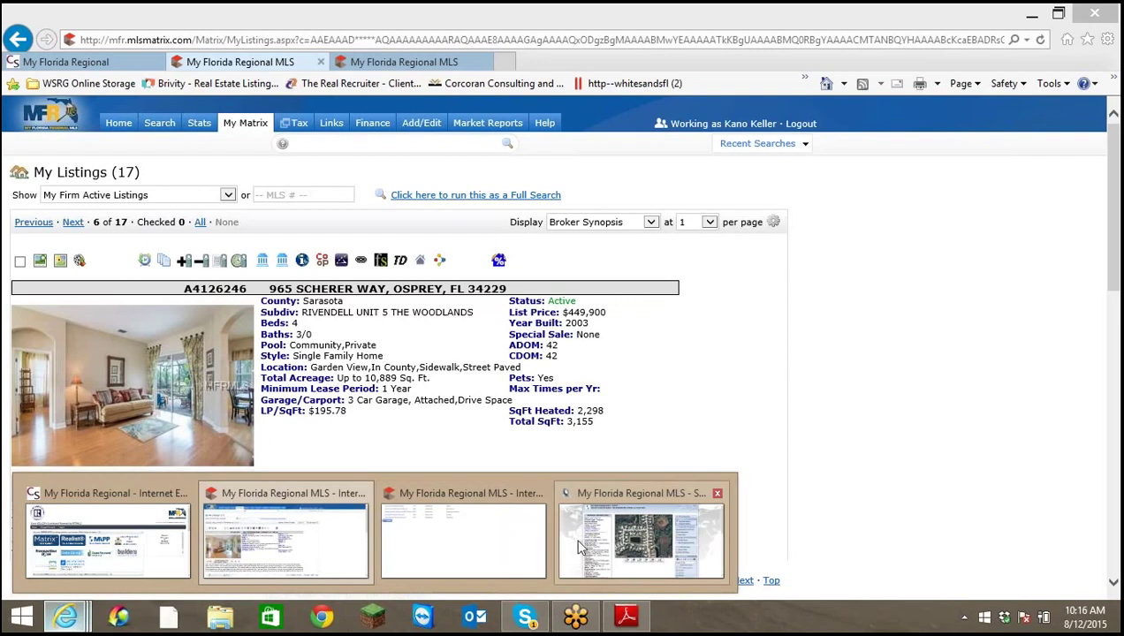
{"action": "left_click", "coordinate": [575, 541]}
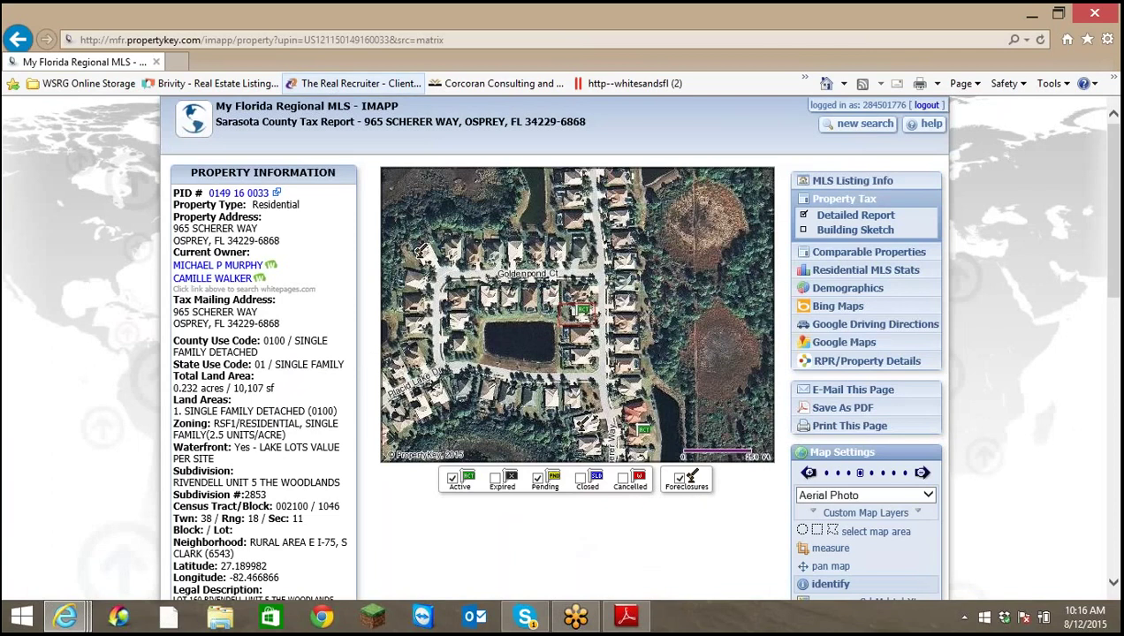
{"action": "mouse_move", "coordinate": [70, 608]}
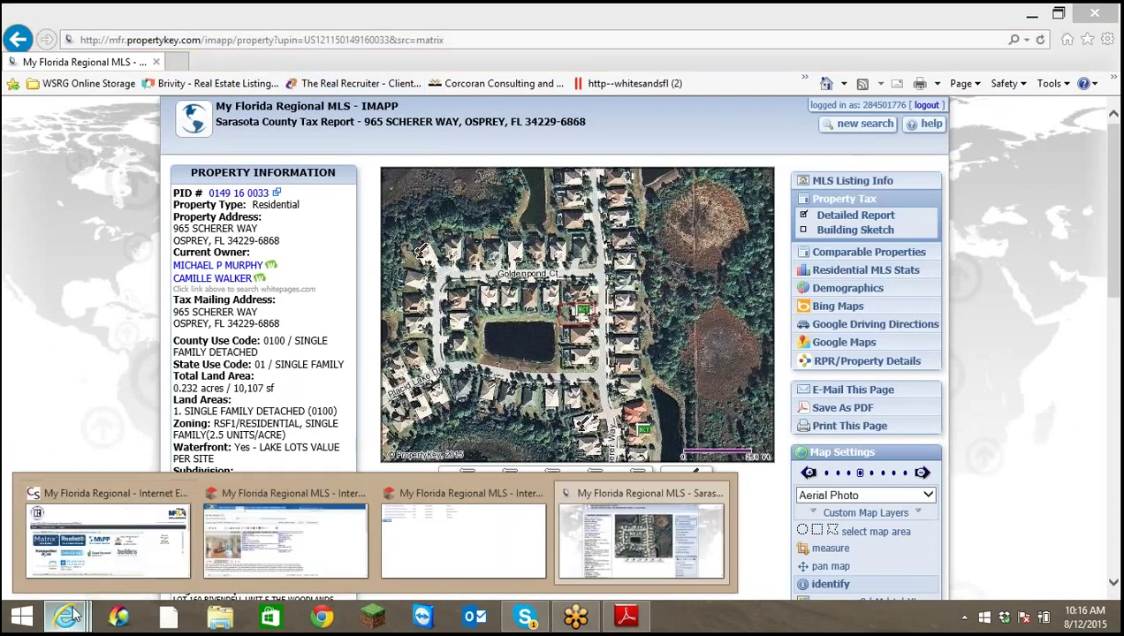
{"action": "left_click", "coordinate": [291, 527]}
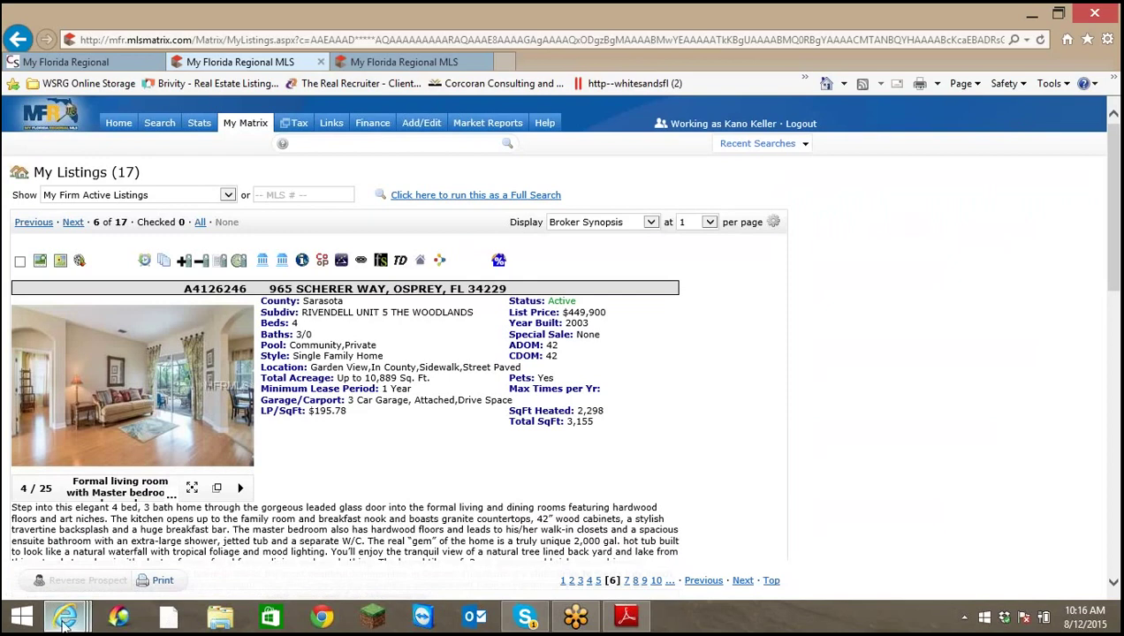
Return to the TransactionDesk transaction and open Contacts/Participants for editing
{"action": "mouse_move", "coordinate": [66, 616]}
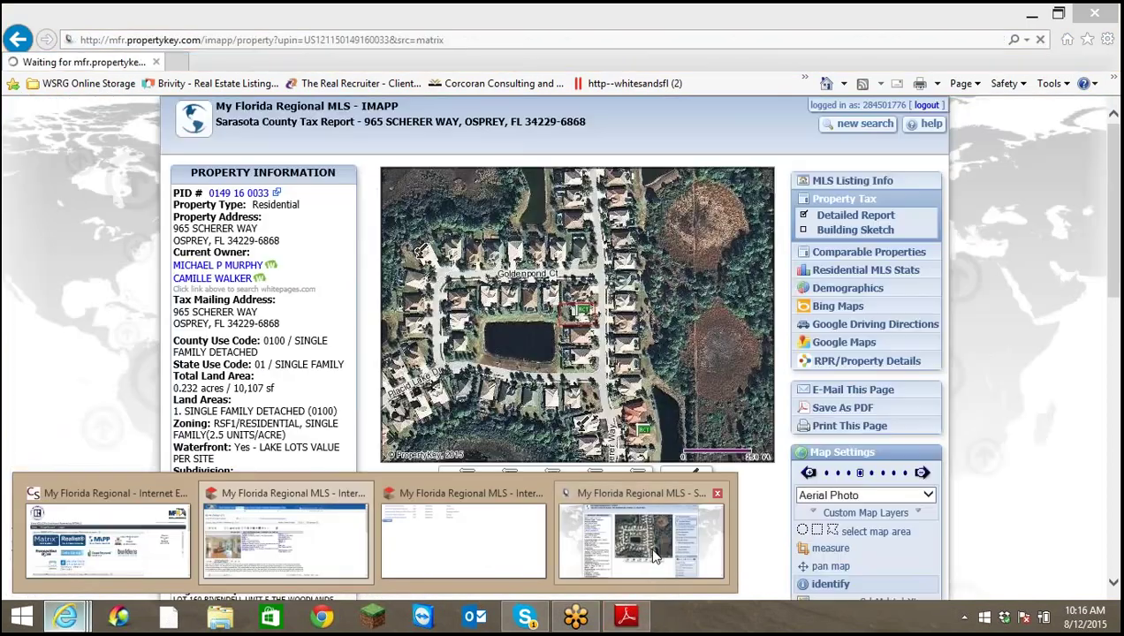
{"action": "left_click", "coordinate": [650, 557]}
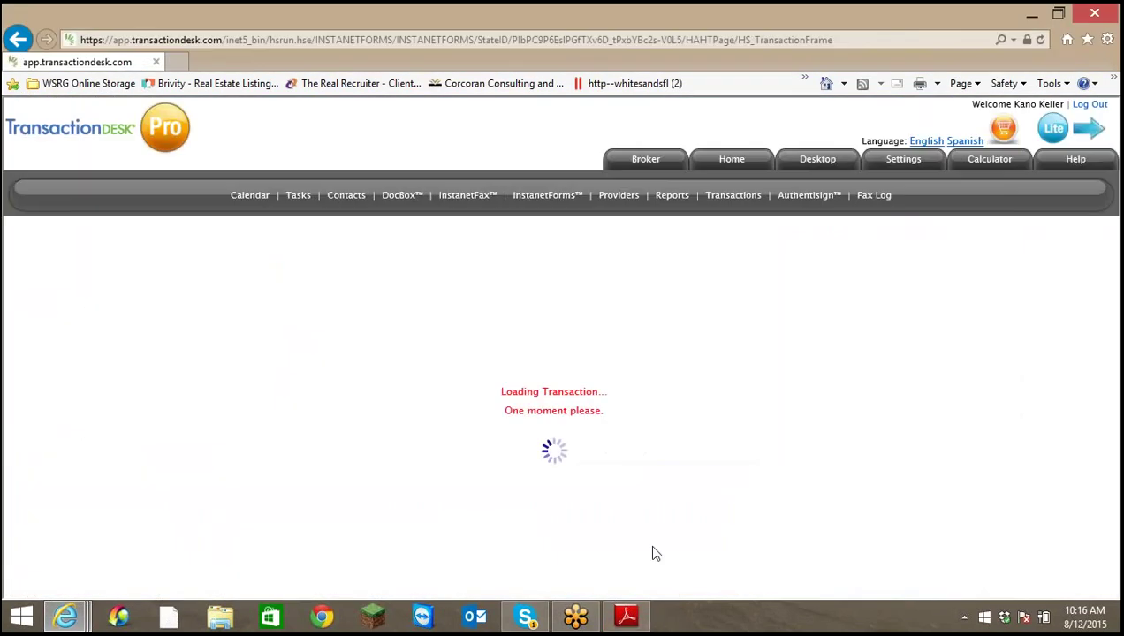
{"action": "scroll", "coordinate": [754, 503], "scroll_direction": "down", "scroll_amount": 3}
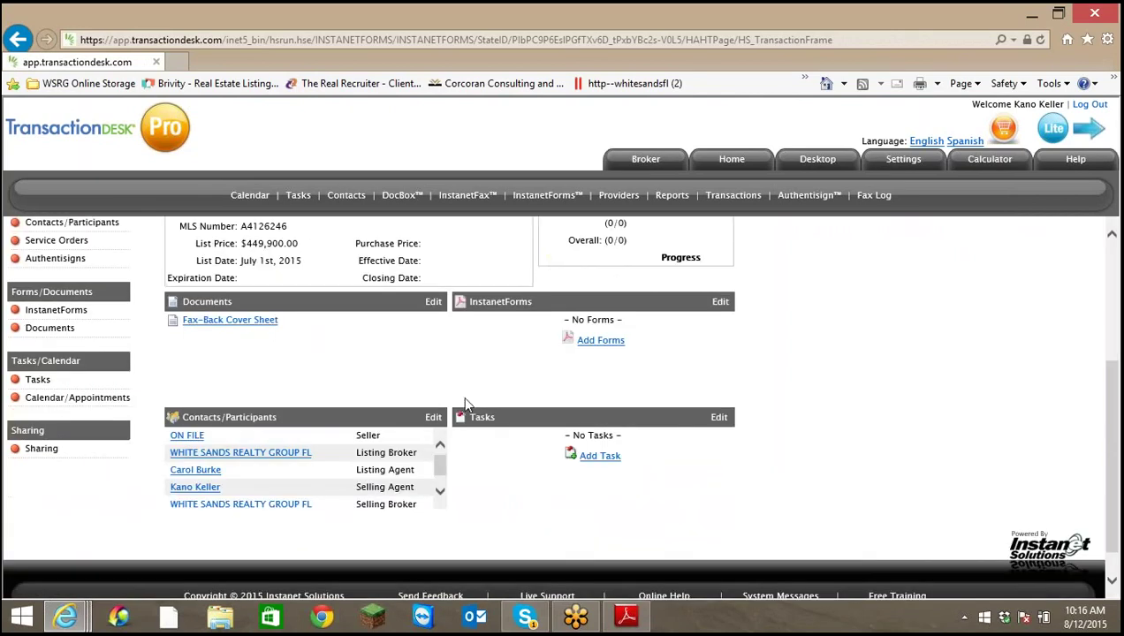
{"action": "left_click", "coordinate": [435, 418]}
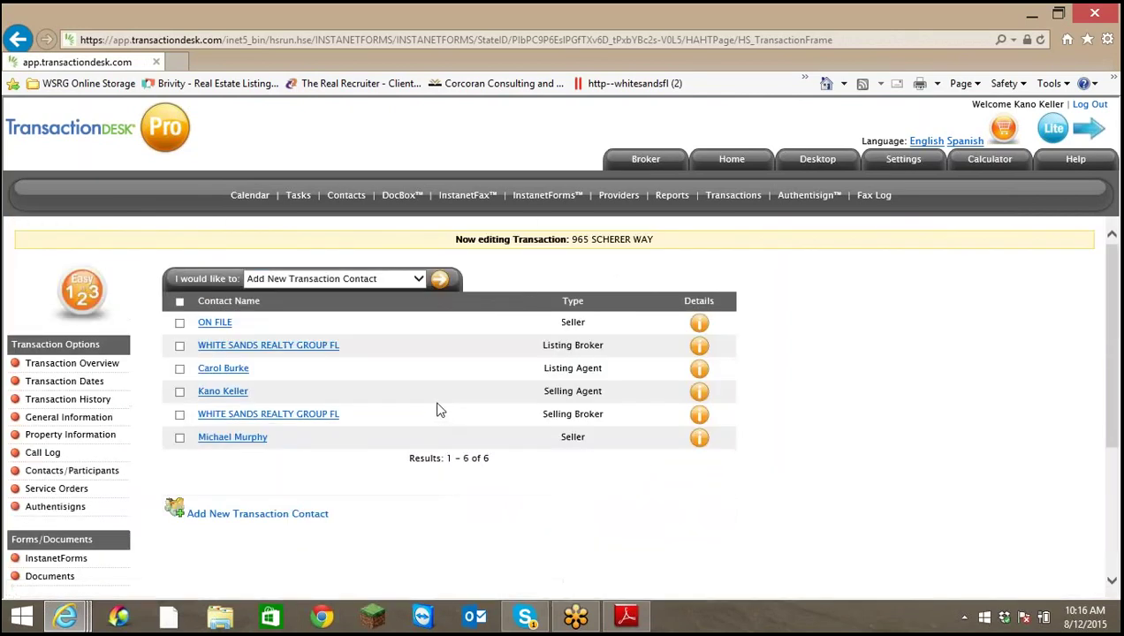
Start a new transaction contact with Seller as the contact type
{"action": "left_click", "coordinate": [418, 277]}
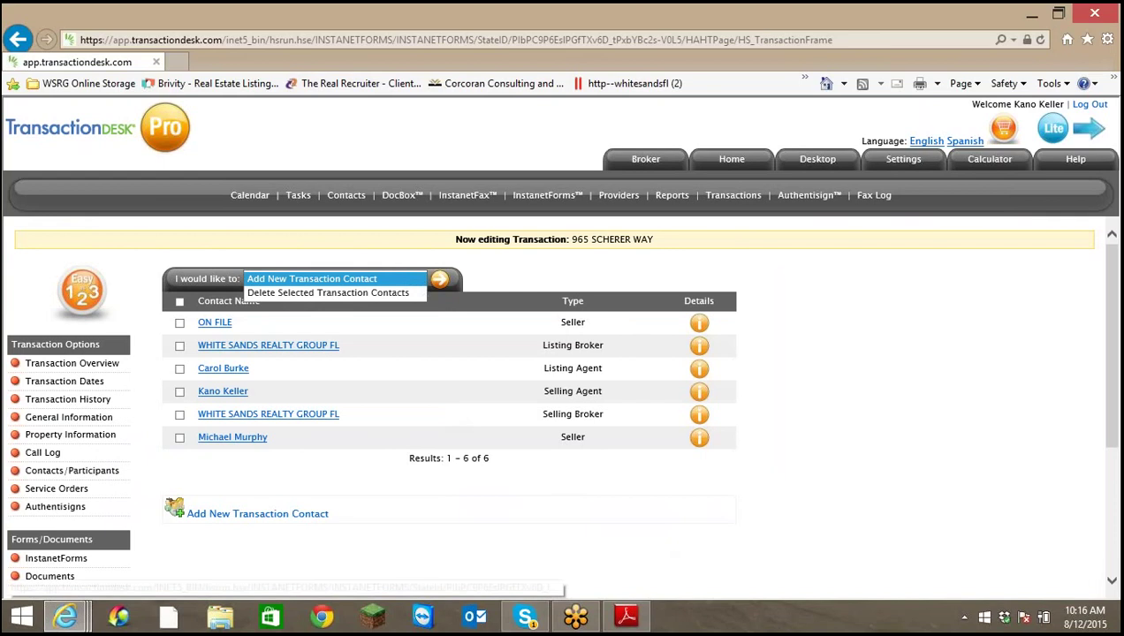
{"action": "left_click", "coordinate": [420, 279]}
{"action": "left_click", "coordinate": [440, 279]}
{"action": "left_click", "coordinate": [429, 283]}
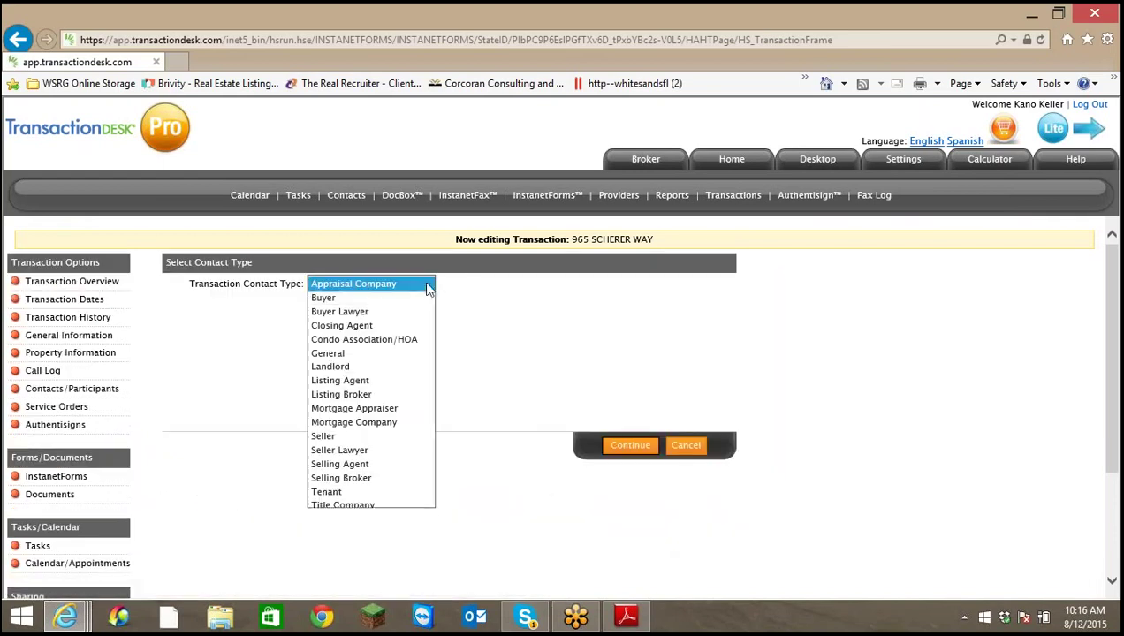
{"action": "left_click", "coordinate": [345, 438]}
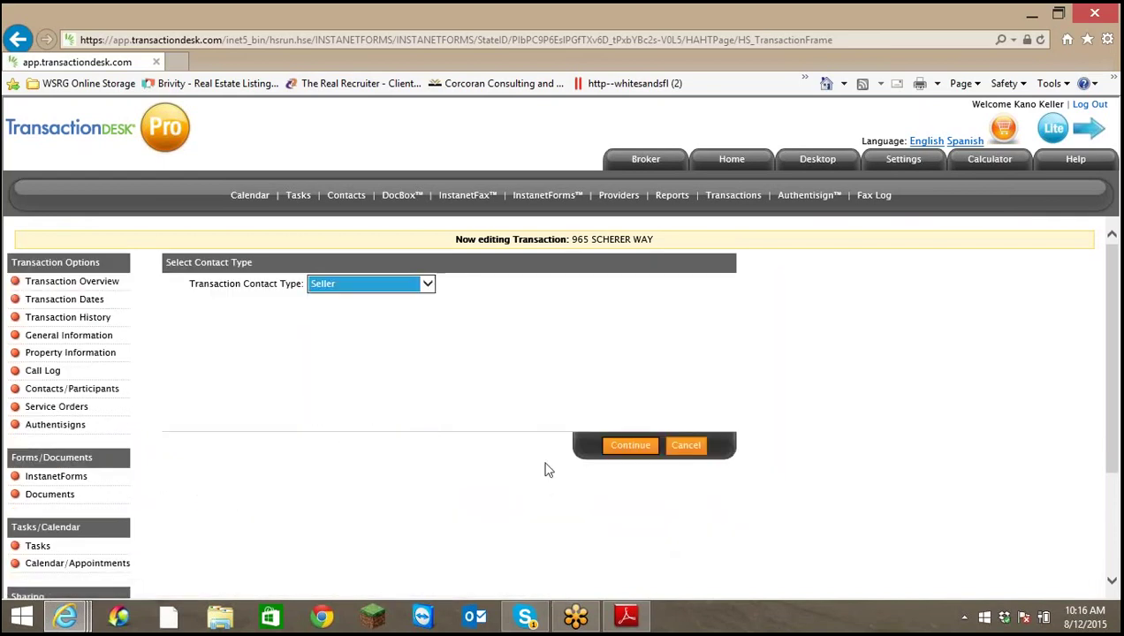
{"action": "left_click", "coordinate": [630, 446]}
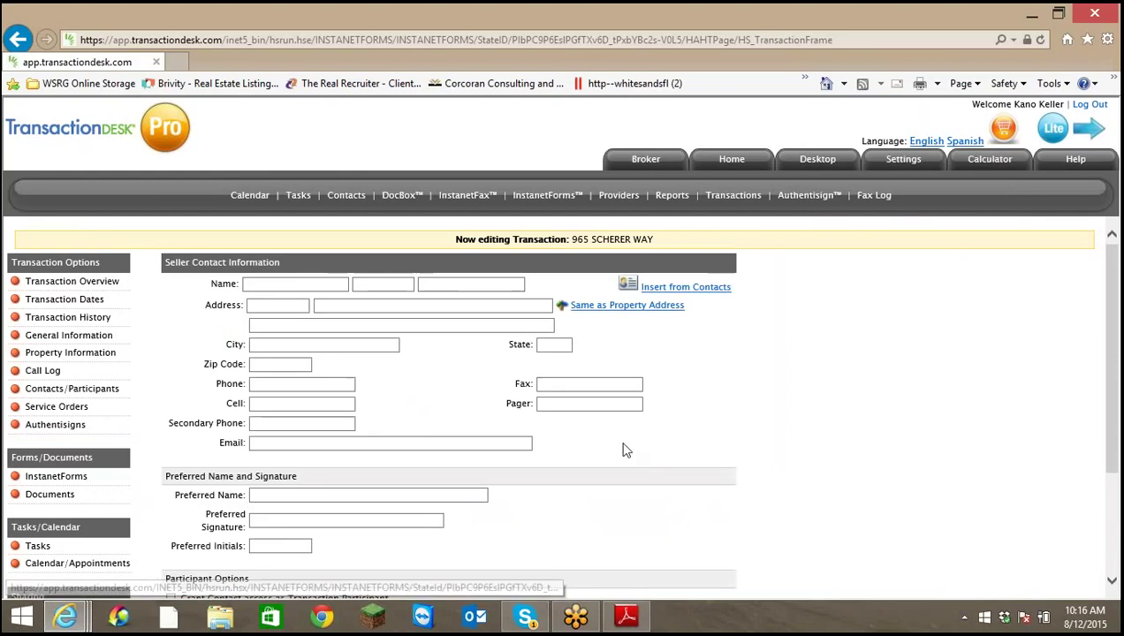
Enter the second seller's first and last name on the contact form
{"action": "left_click", "coordinate": [341, 283]}
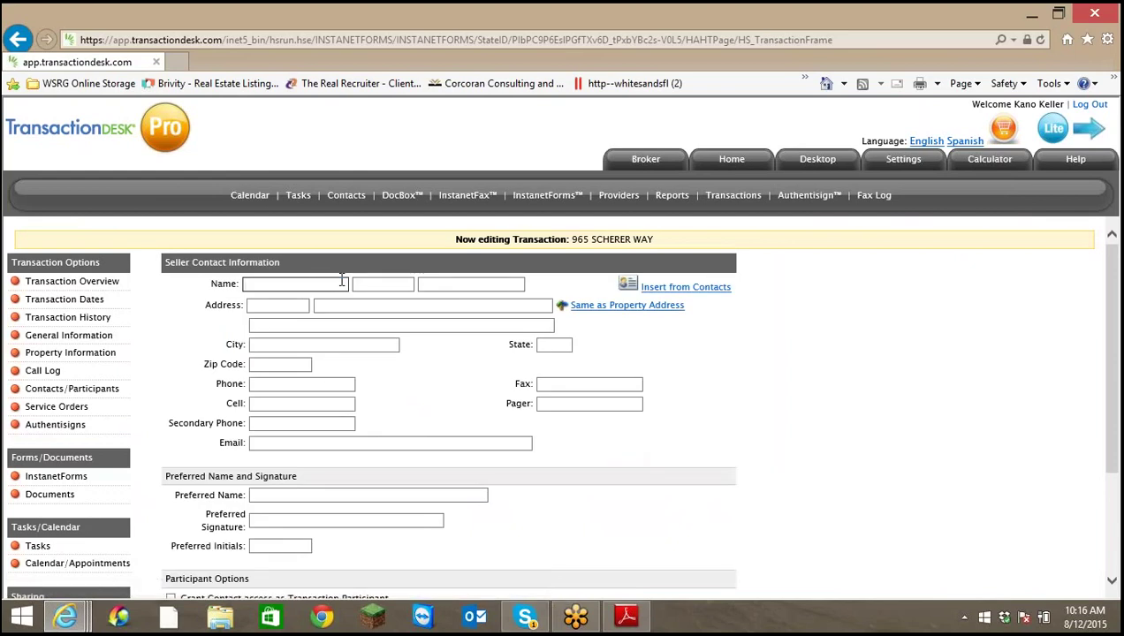
{"action": "key", "text": "Tab"}
{"action": "key", "text": "Tab"}
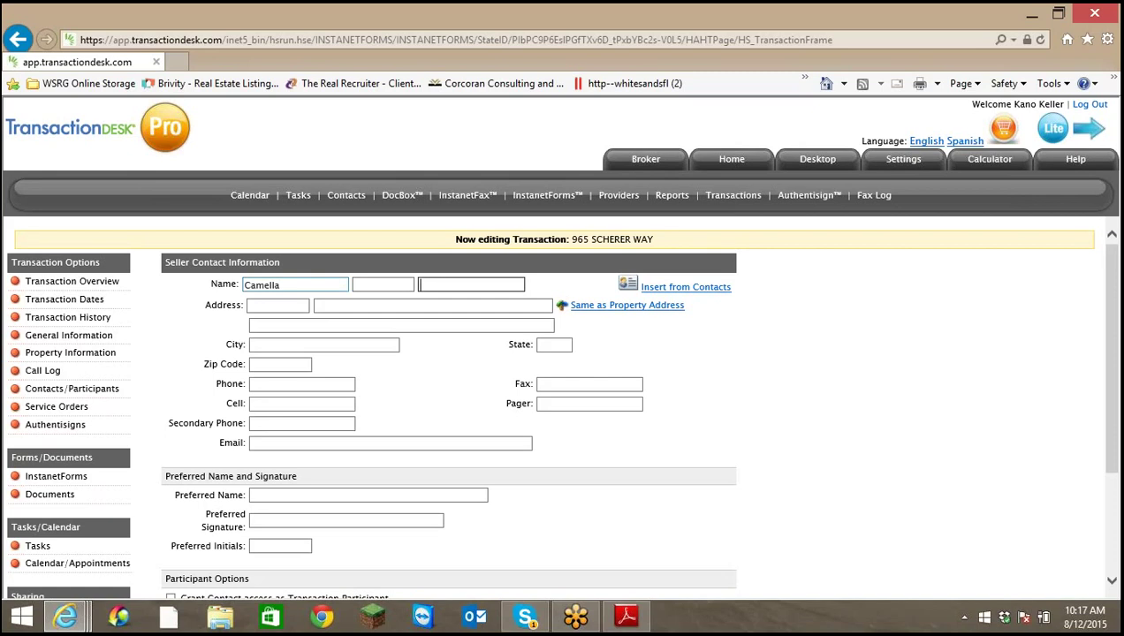
Check the owners' names on the tax report in the MLS listing window
{"action": "mouse_move", "coordinate": [69, 616]}
{"action": "left_click", "coordinate": [232, 545]}
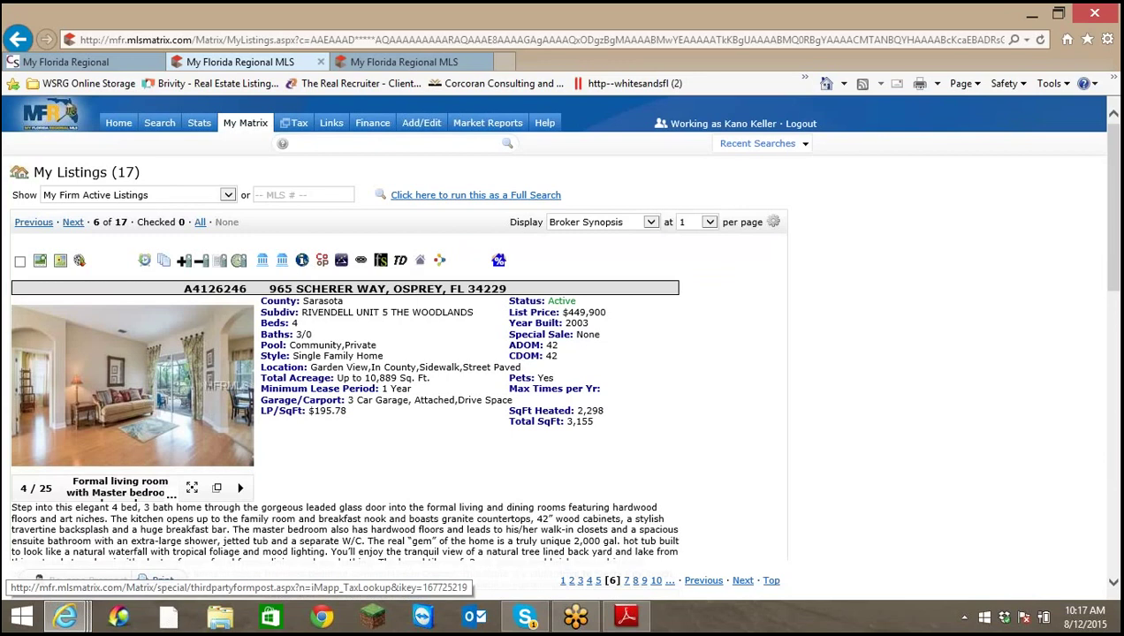
{"action": "mouse_move", "coordinate": [66, 625]}
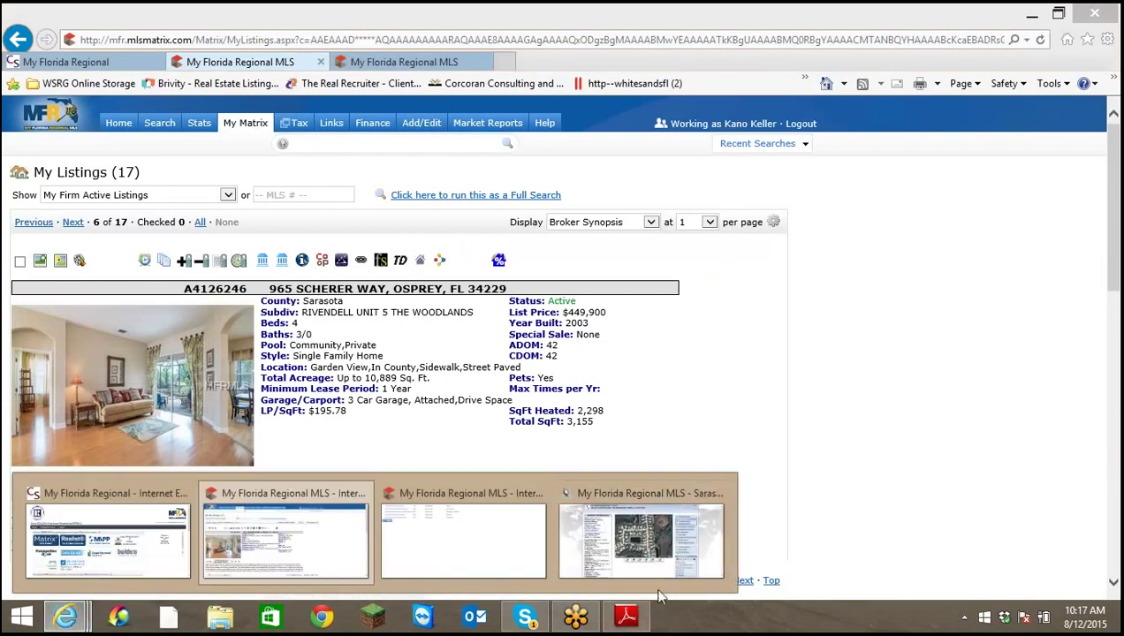
{"action": "left_click", "coordinate": [674, 548]}
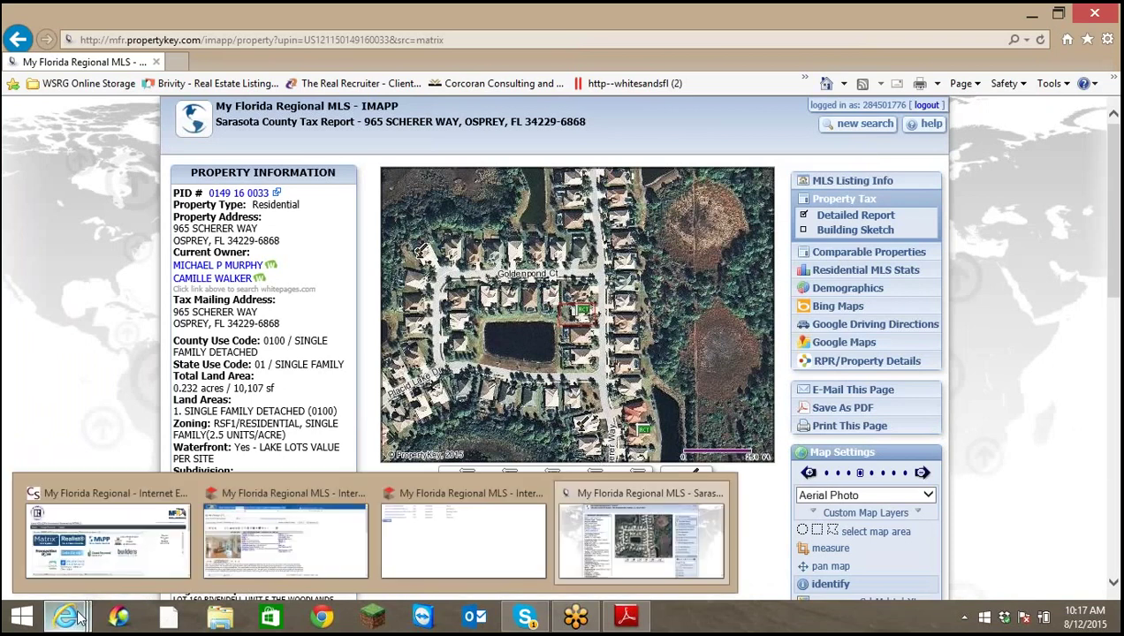
{"action": "left_click", "coordinate": [18, 39]}
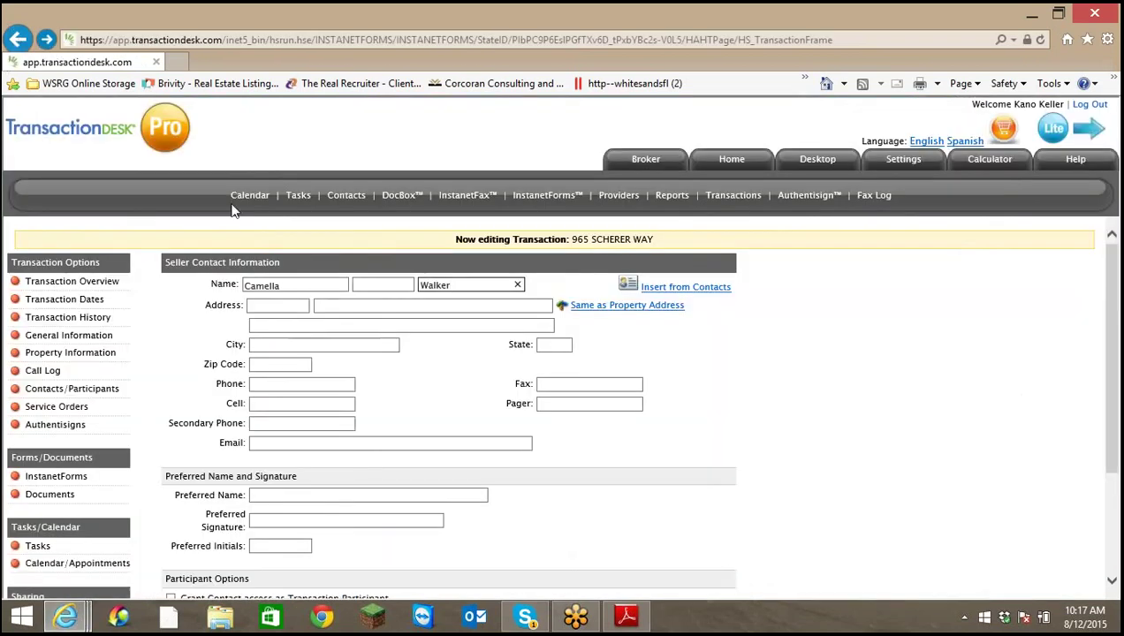
Correct the spelling of the seller's first name and save the contact
{"action": "left_click", "coordinate": [270, 285]}
{"action": "left_click", "coordinate": [269, 285]}
{"action": "key", "text": "BackSpace"}
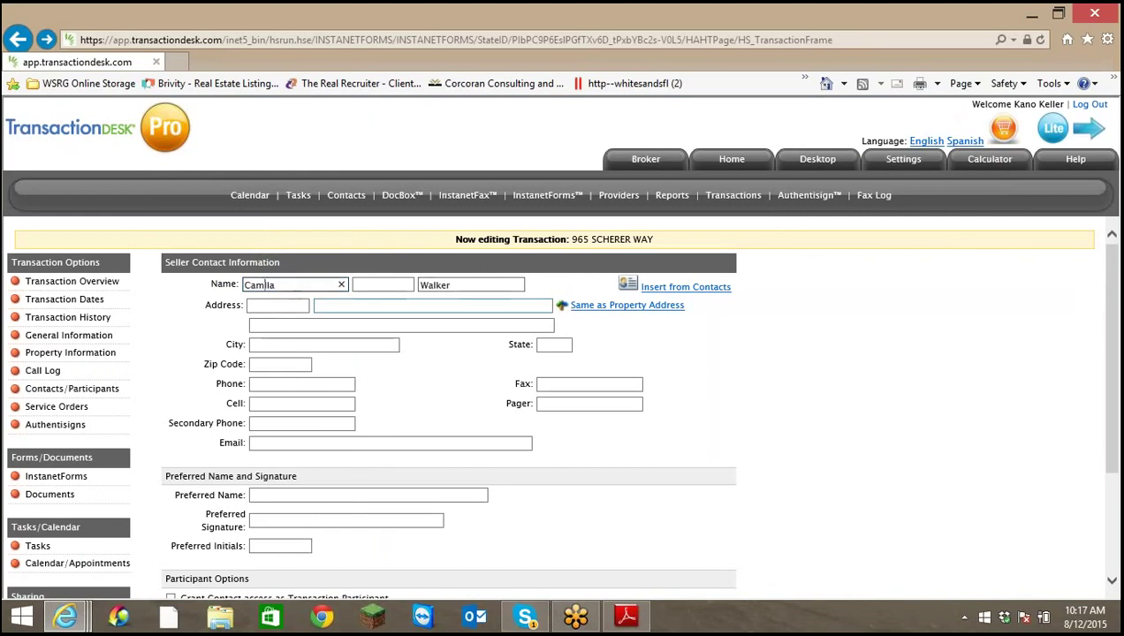
{"action": "type", "text": "ille"}
{"action": "scroll", "coordinate": [475, 388], "scroll_direction": "down", "scroll_amount": 3}
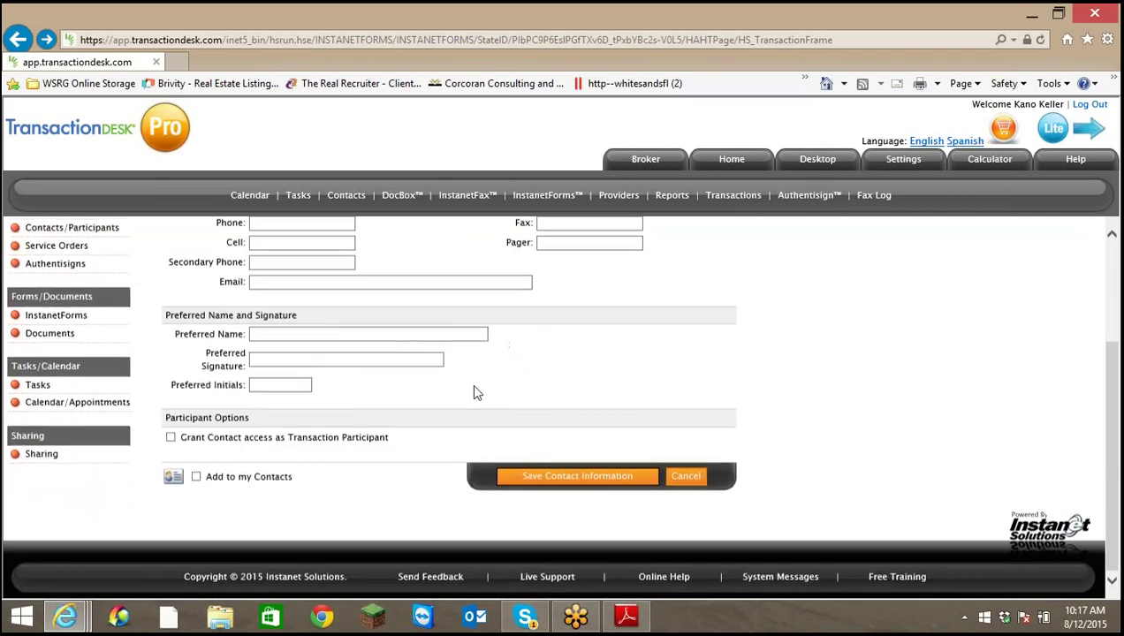
{"action": "left_click", "coordinate": [549, 476]}
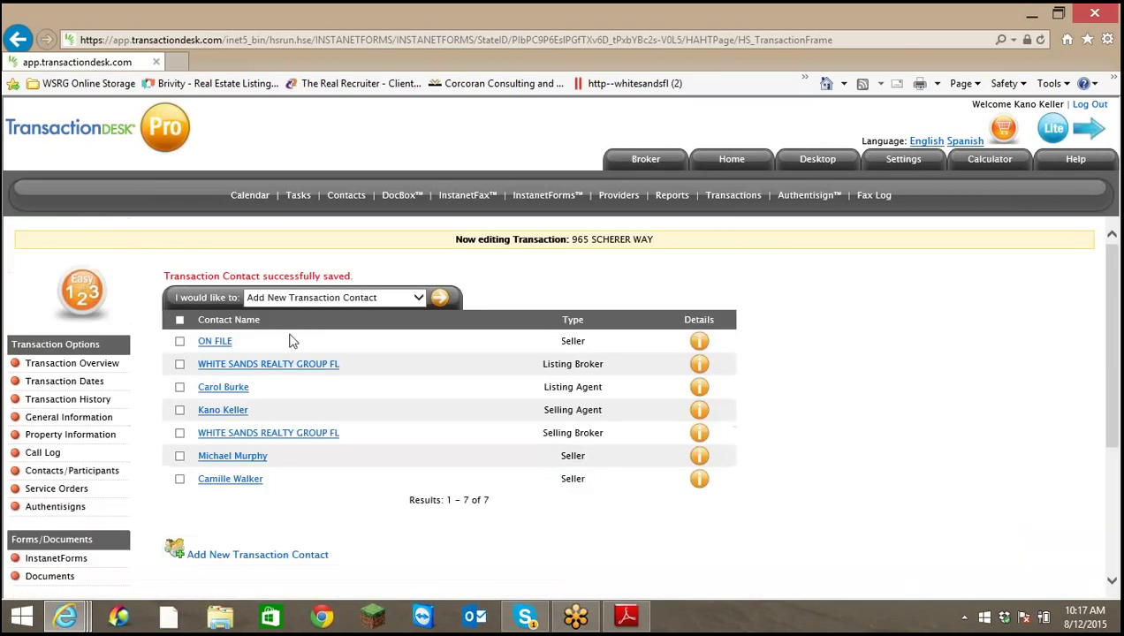
Delete the ON FILE seller placeholder from the transaction contacts
{"action": "left_click", "coordinate": [180, 341]}
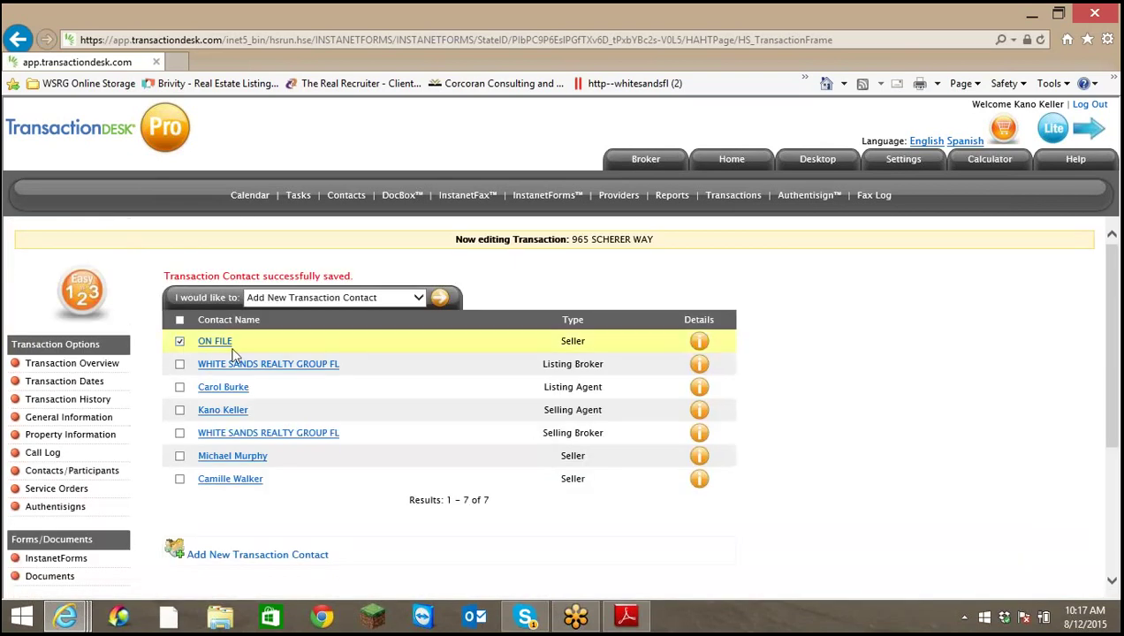
{"action": "left_click", "coordinate": [417, 297]}
{"action": "left_click", "coordinate": [412, 311]}
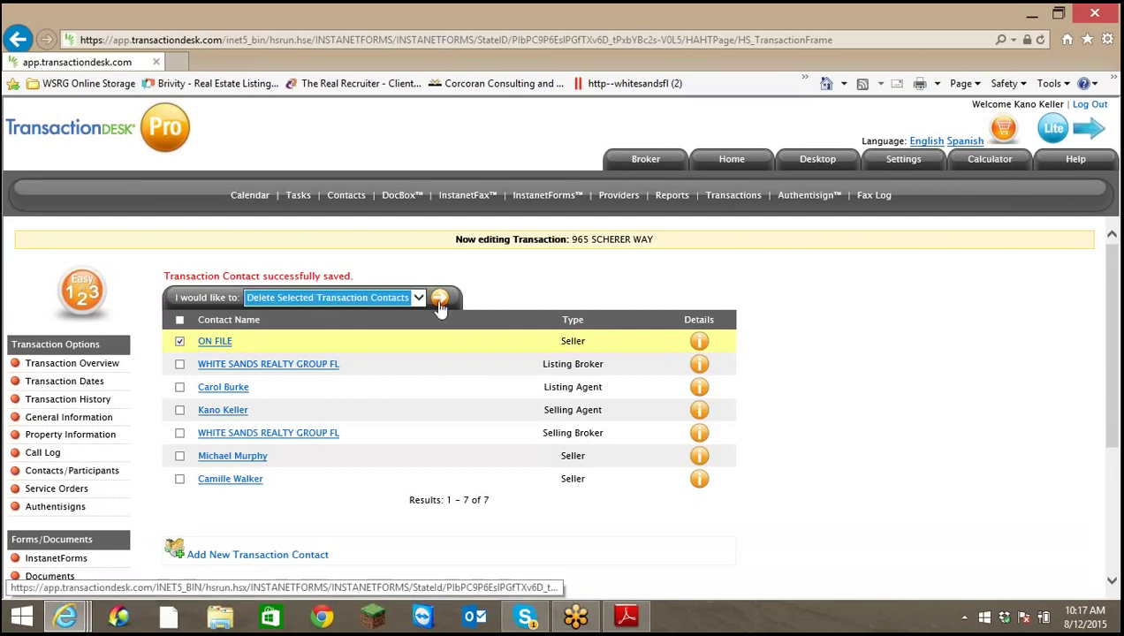
{"action": "left_click", "coordinate": [440, 298]}
{"action": "left_click", "coordinate": [600, 377]}
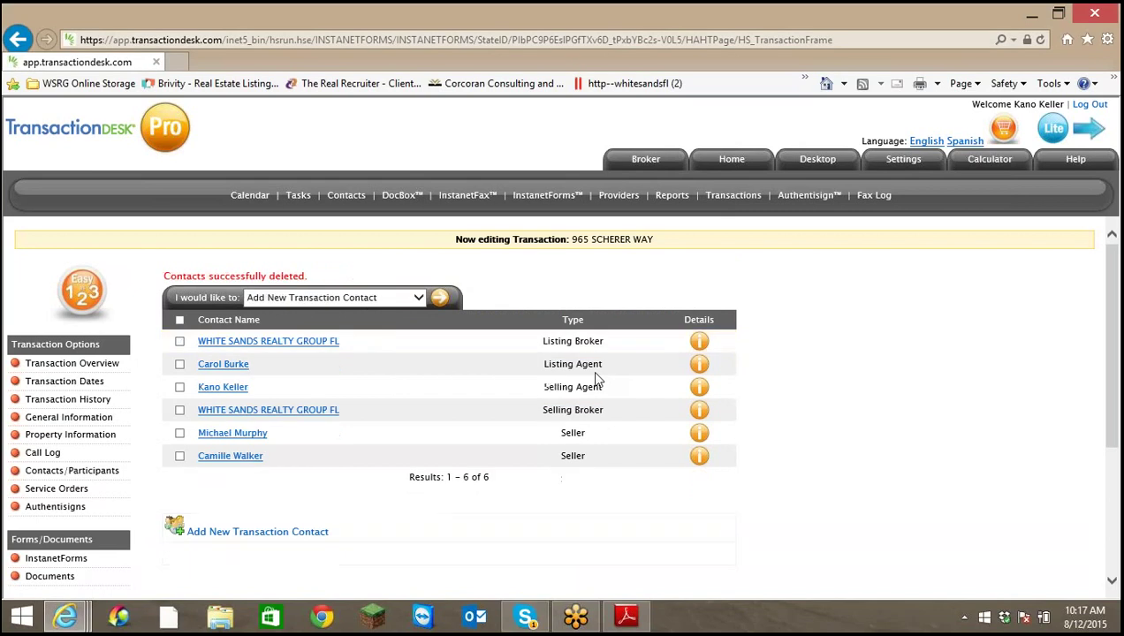
Start another new transaction contact with Buyer as the type
{"action": "left_click", "coordinate": [439, 296]}
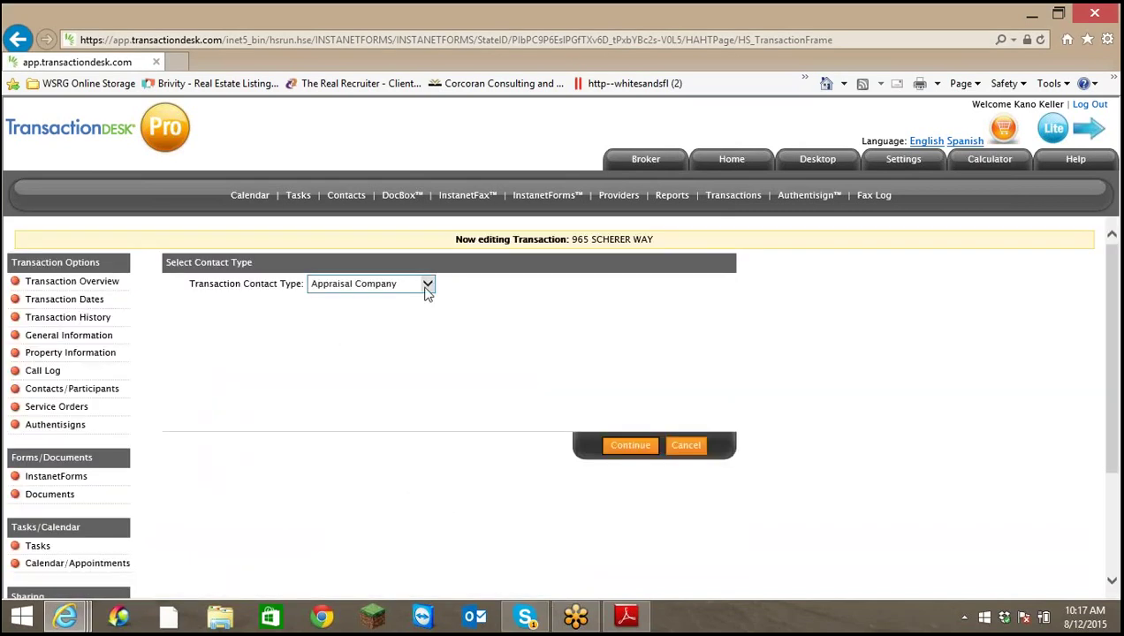
{"action": "left_click", "coordinate": [428, 286]}
{"action": "left_click", "coordinate": [354, 298]}
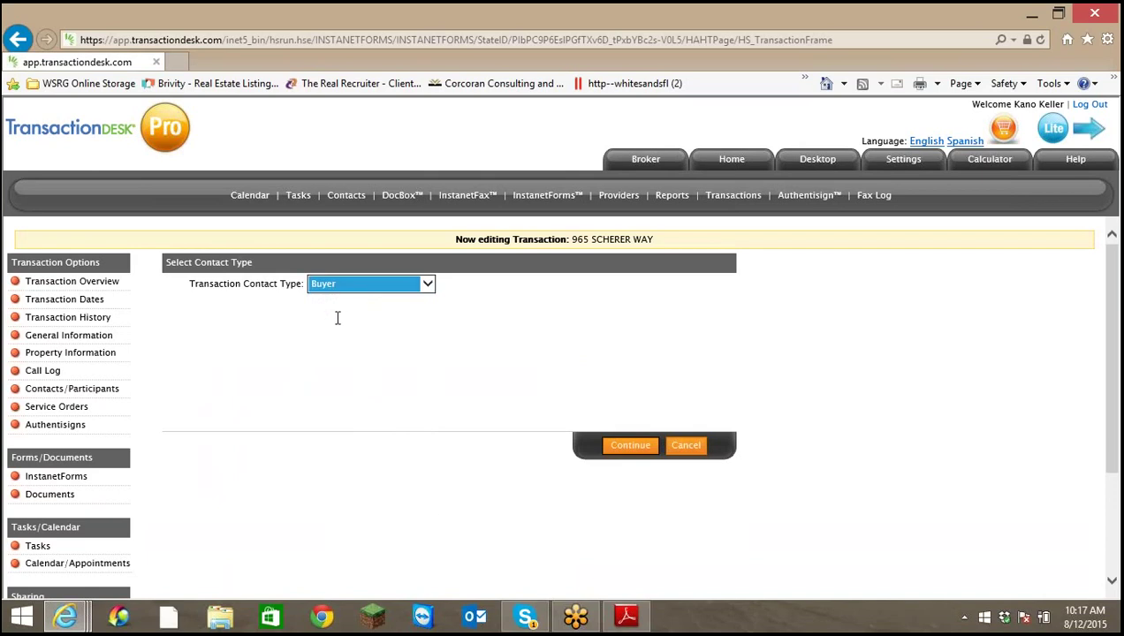
Enter the buyer's first and last name on the buyer contact form
{"action": "left_click", "coordinate": [631, 448]}
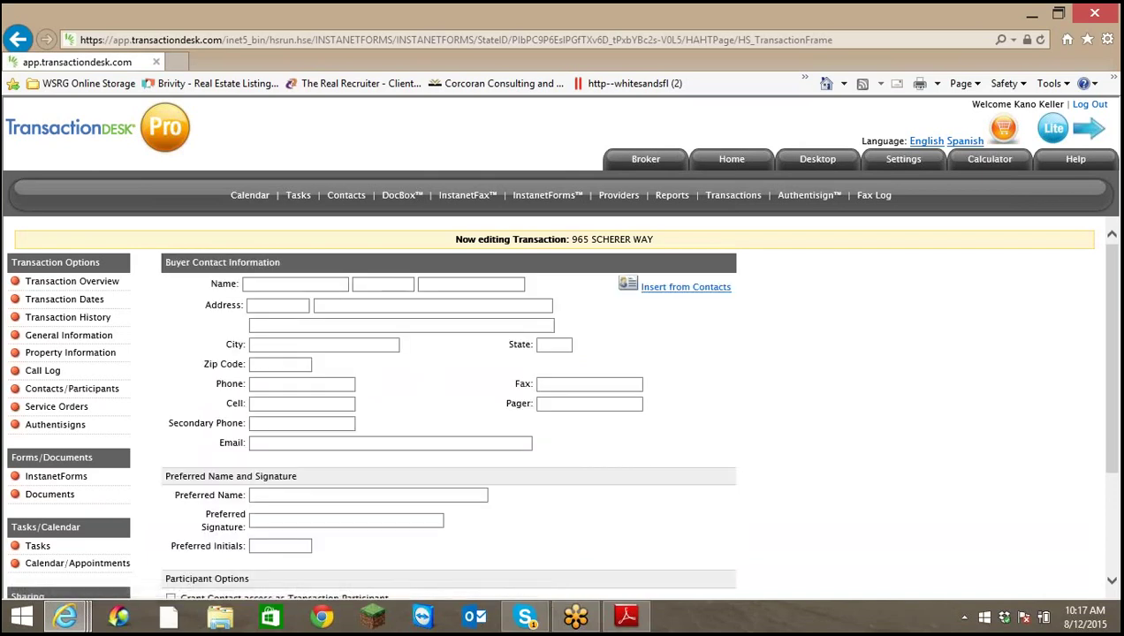
{"action": "left_click", "coordinate": [302, 286]}
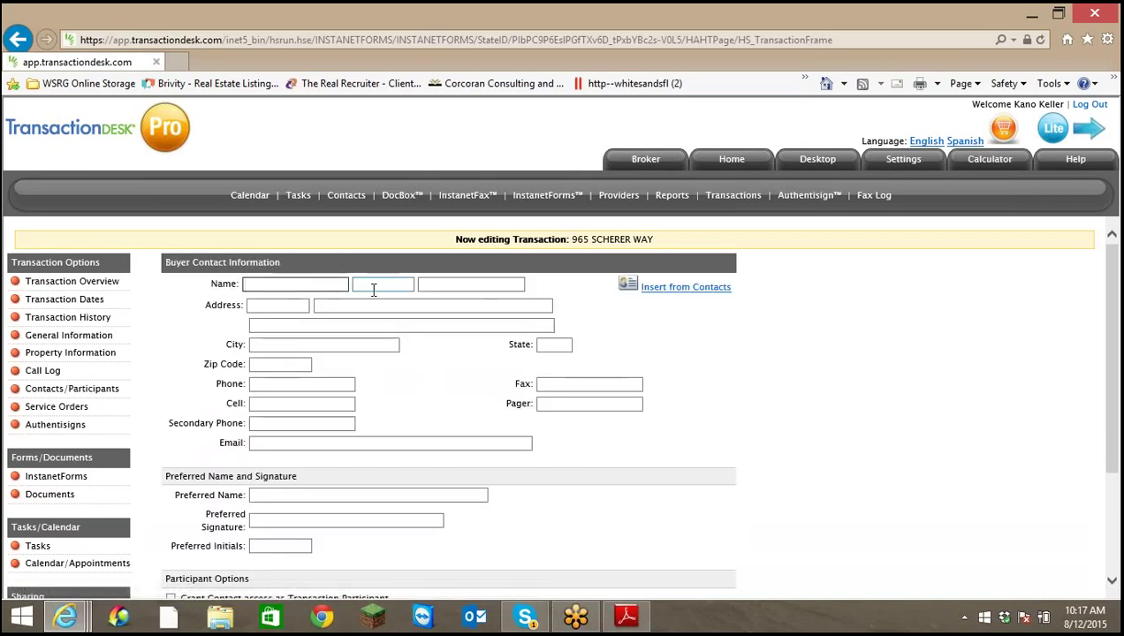
{"action": "type", "text": "Joh"}
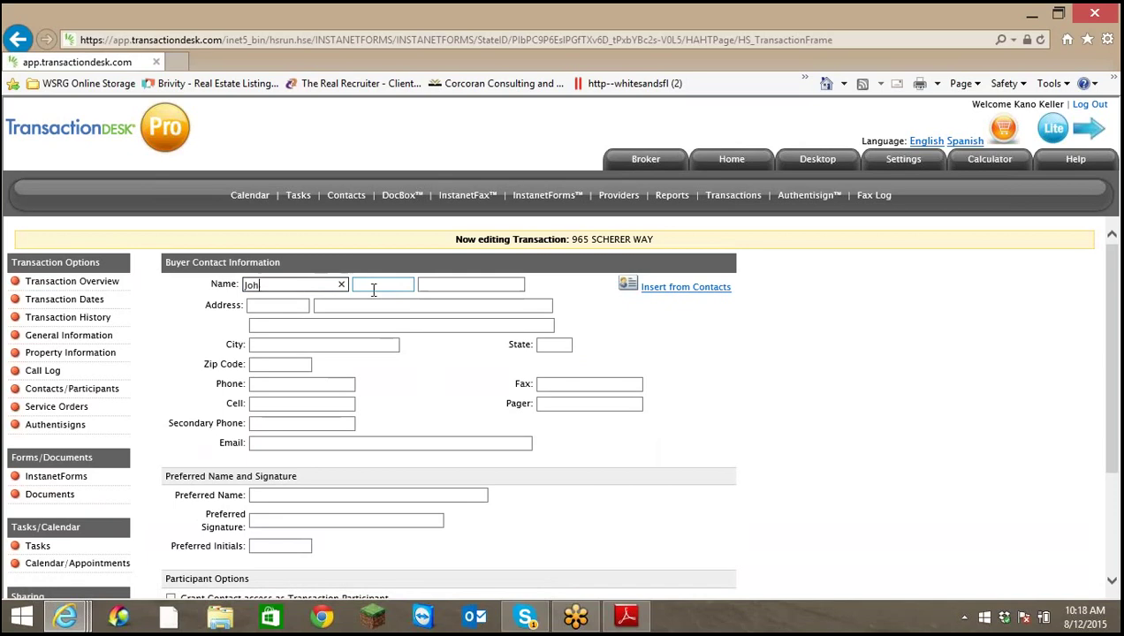
{"action": "type", "text": "n"}
{"action": "key", "text": "Tab"}
{"action": "key", "text": "Tab"}
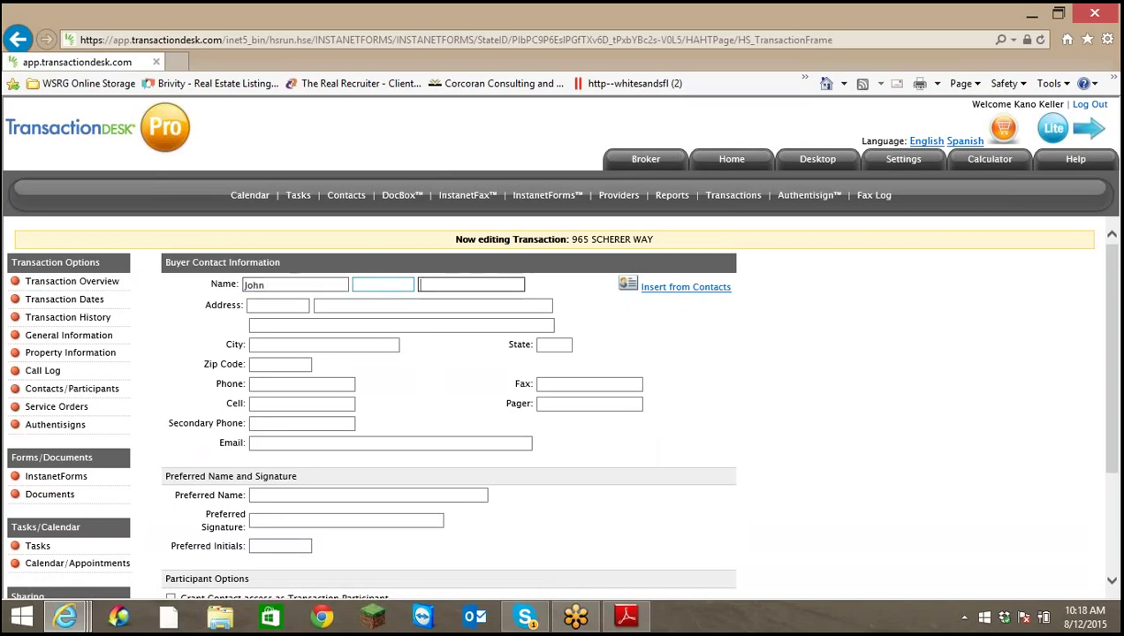
{"action": "type", "text": "Doe"}
Add the buyer's e-mail address and save the buyer contact
{"action": "left_click", "coordinate": [393, 444]}
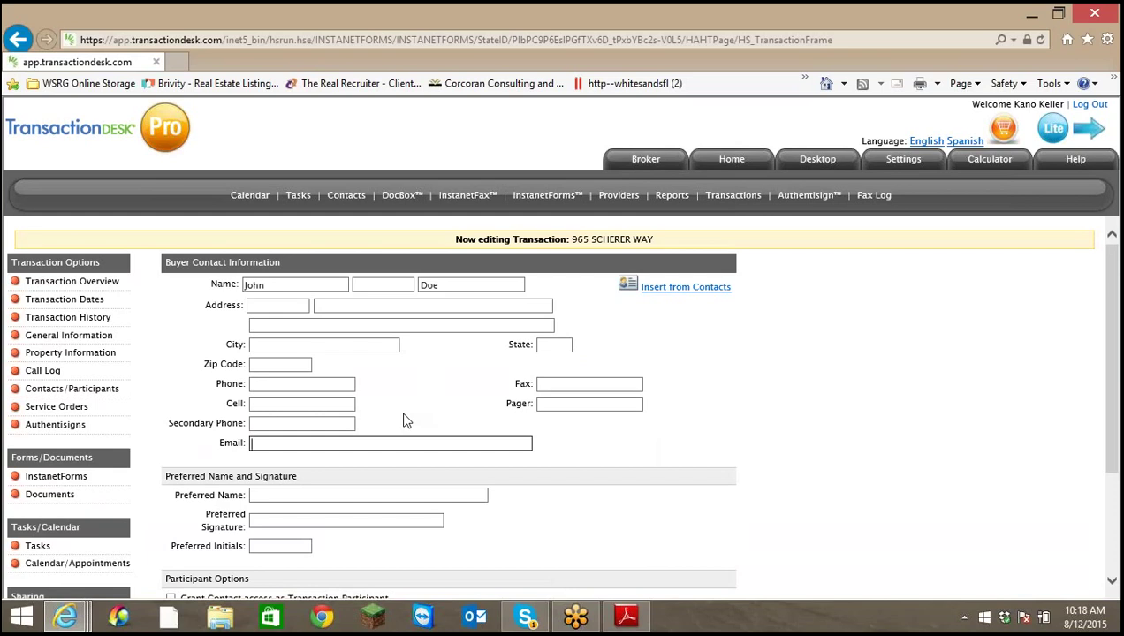
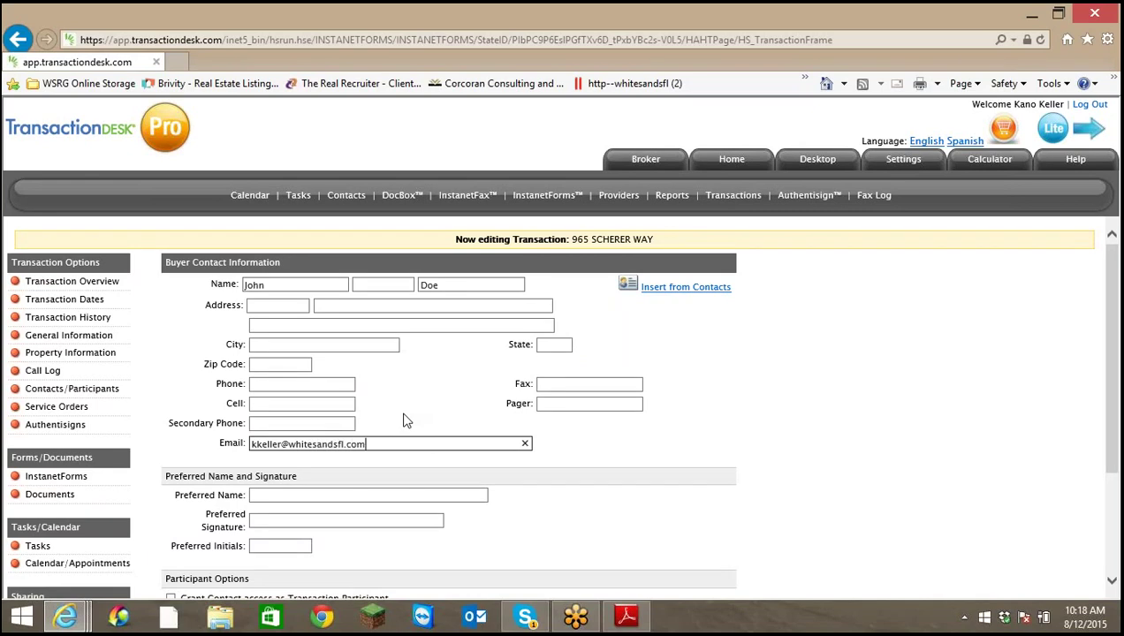
{"action": "key", "text": "Tab"}
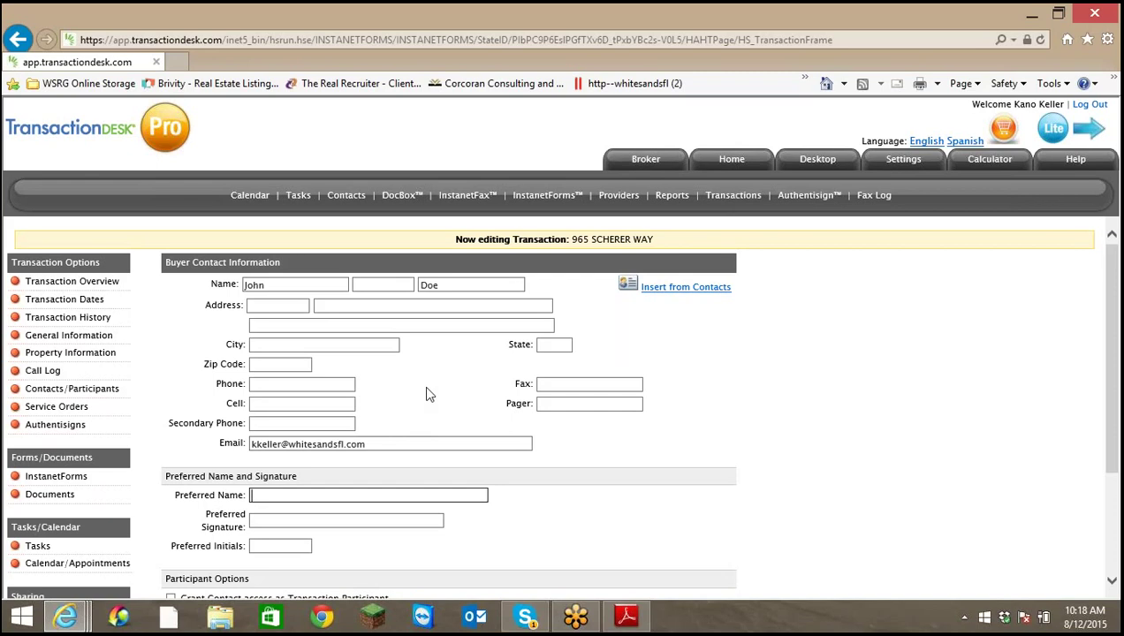
{"action": "scroll", "coordinate": [421, 394], "scroll_direction": "down", "scroll_amount": 3}
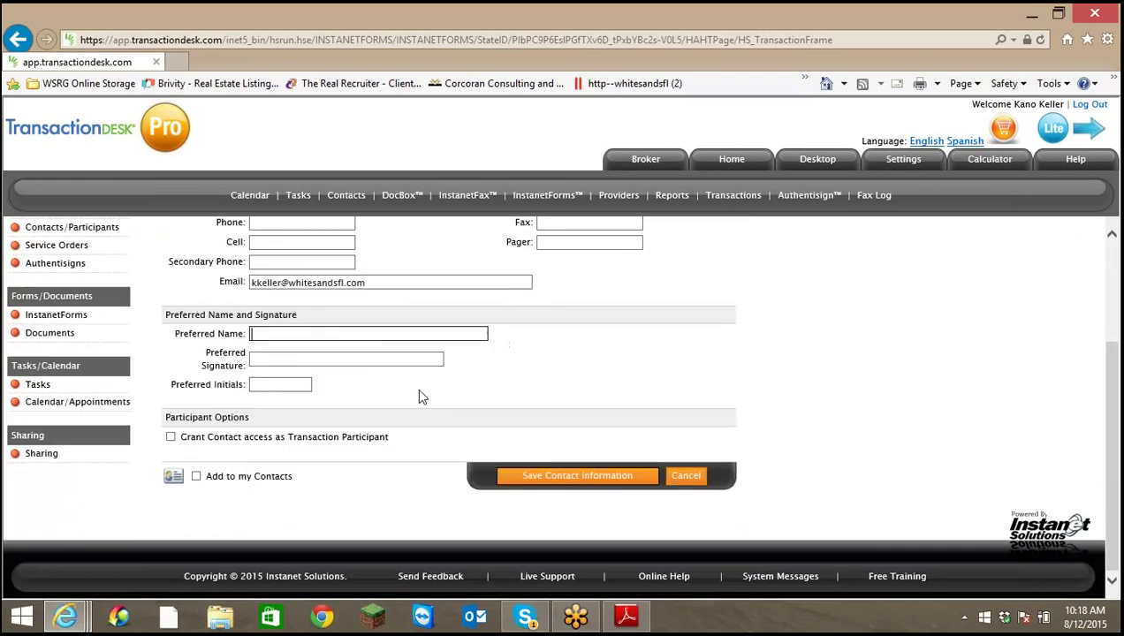
{"action": "left_click", "coordinate": [555, 476]}
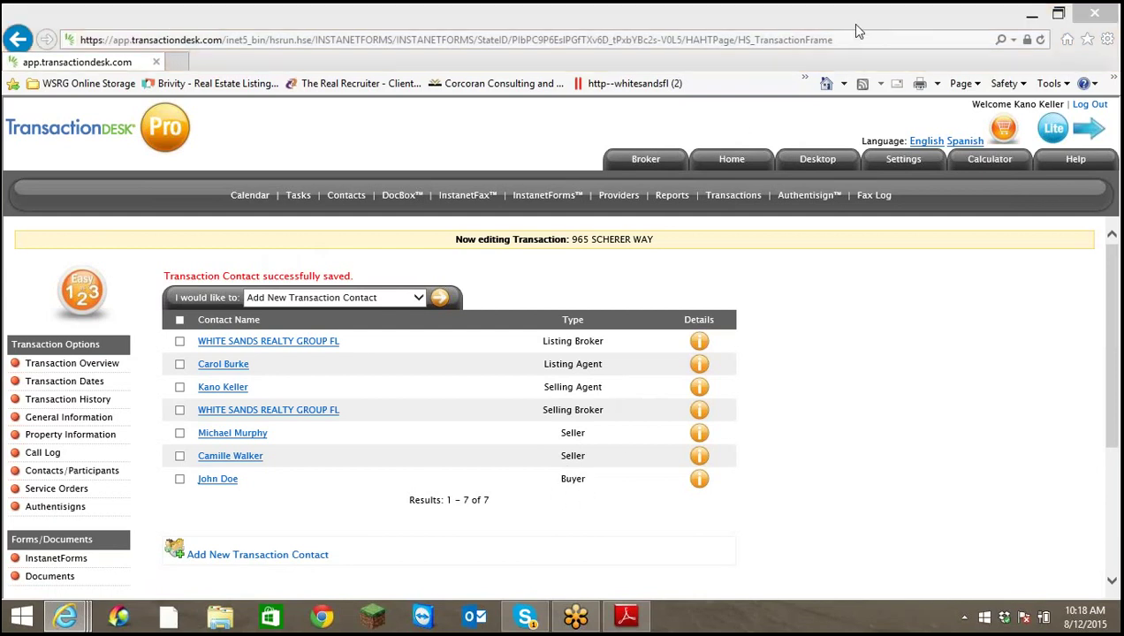
Open the transaction's Documents for editing and choose Upload a Document as the action
{"action": "left_click", "coordinate": [855, 31]}
{"action": "left_click", "coordinate": [450, 400]}
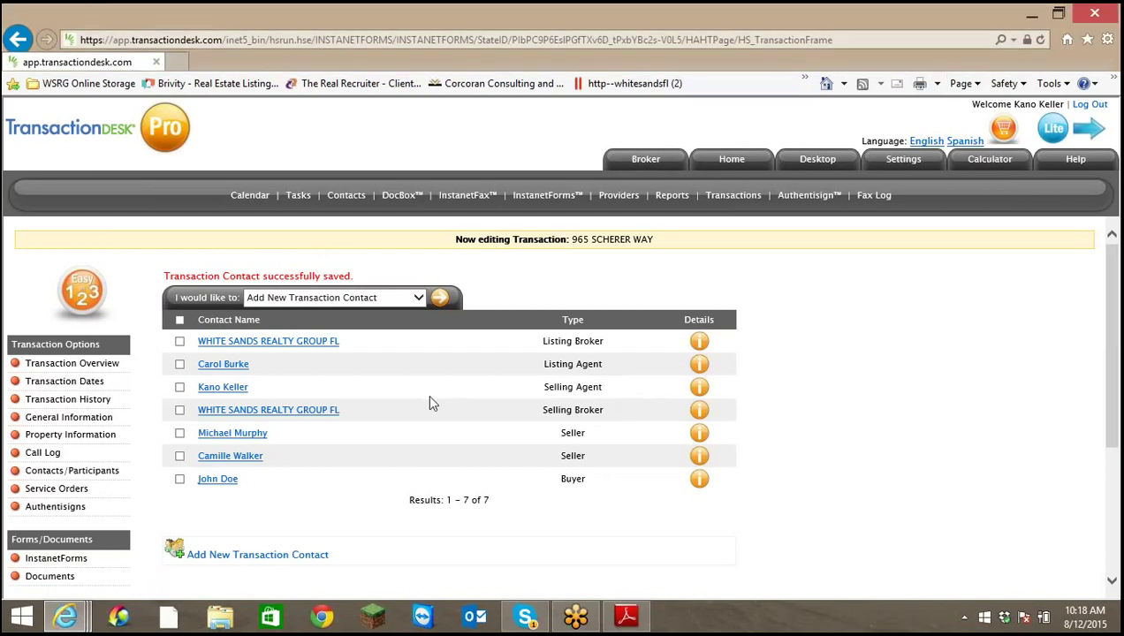
{"action": "left_click", "coordinate": [89, 364]}
{"action": "scroll", "coordinate": [942, 448], "scroll_direction": "down", "scroll_amount": 3}
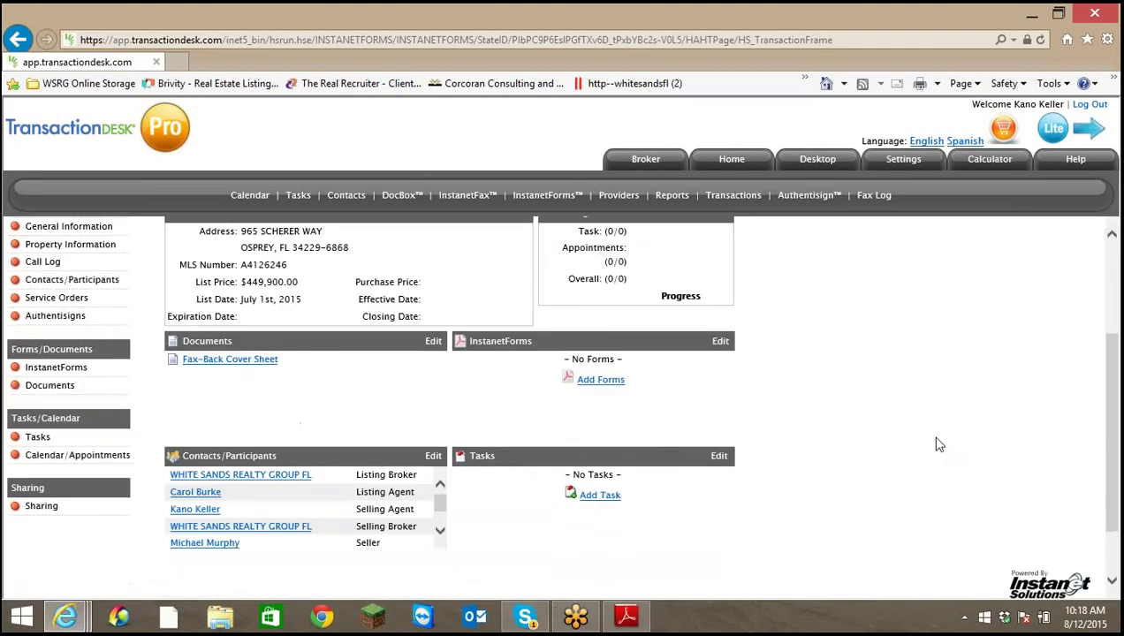
{"action": "scroll", "coordinate": [439, 528], "scroll_direction": "down", "scroll_amount": 2}
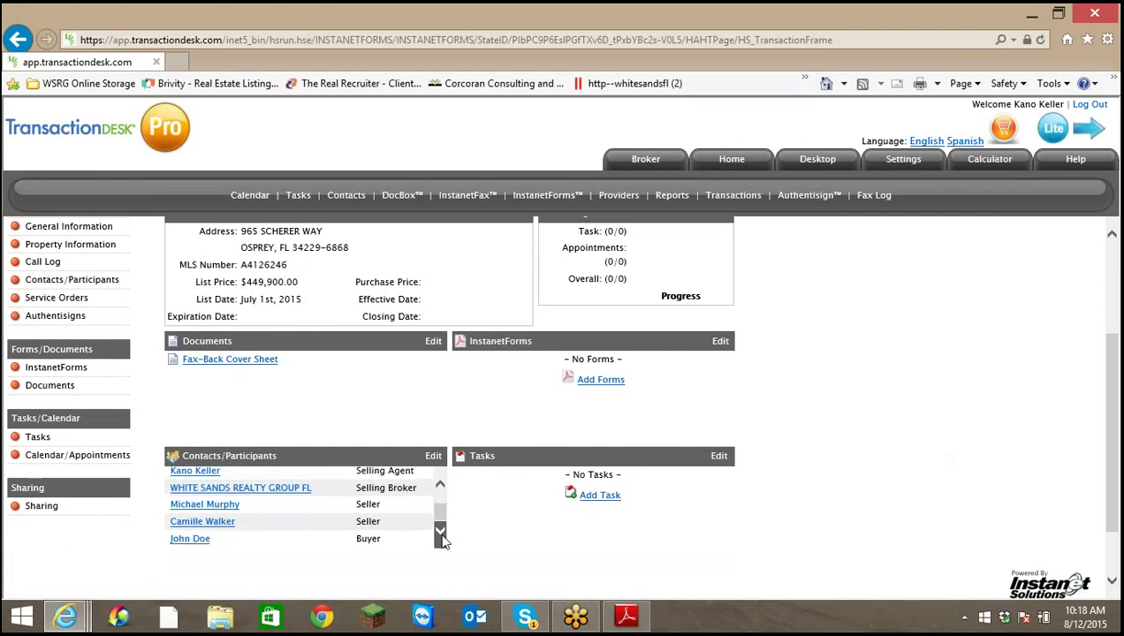
{"action": "scroll", "coordinate": [442, 488], "scroll_direction": "up", "scroll_amount": 2}
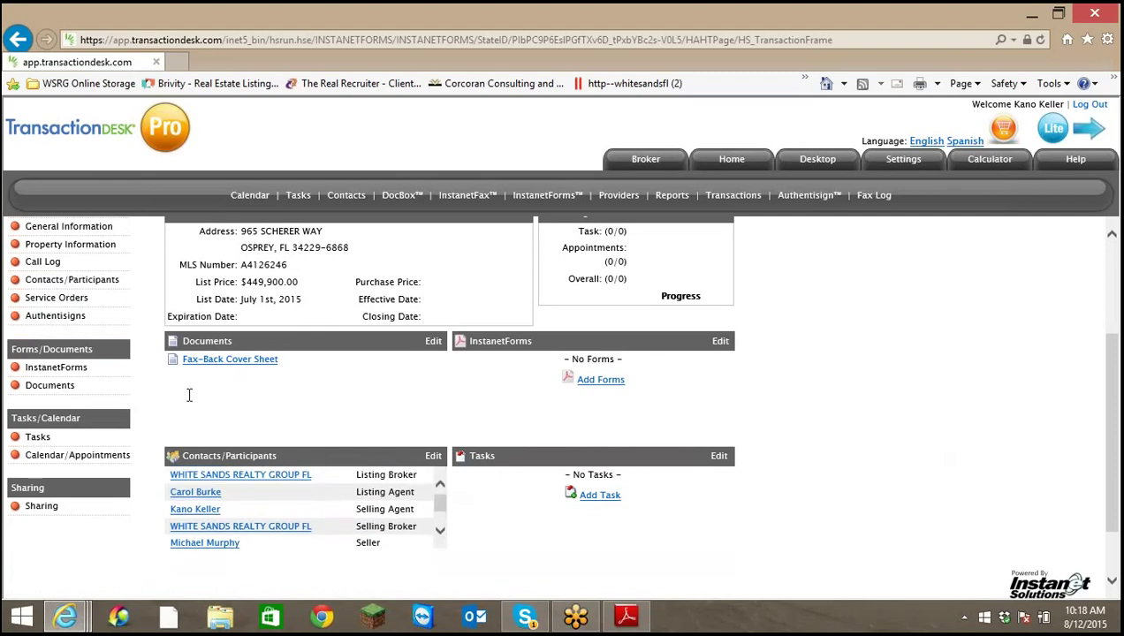
{"action": "left_click", "coordinate": [433, 342]}
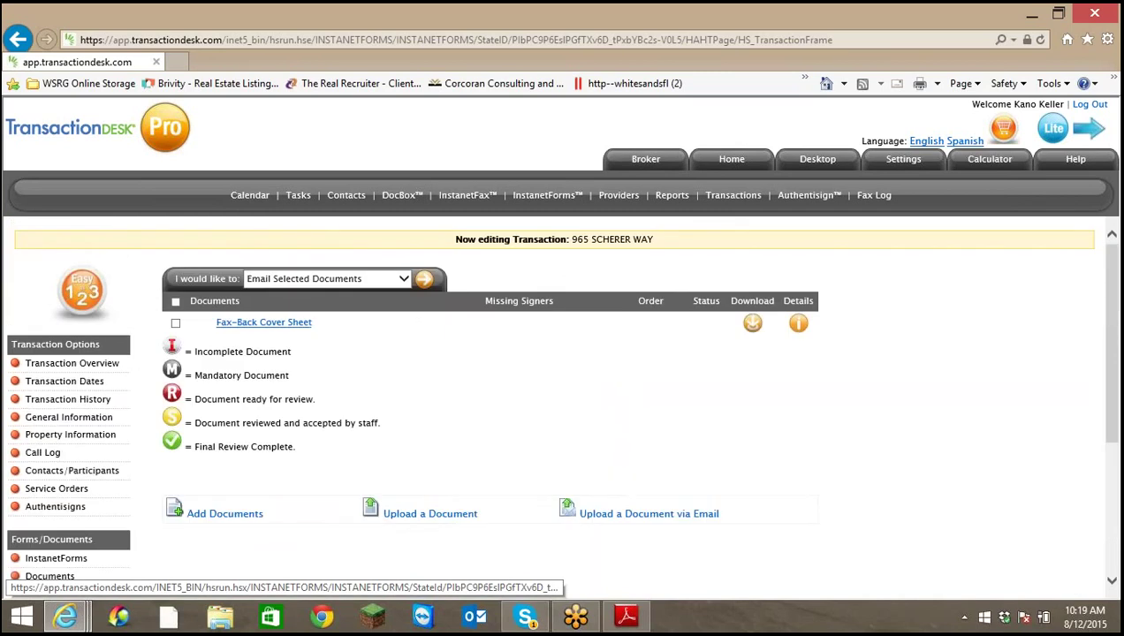
{"action": "left_click", "coordinate": [403, 279]}
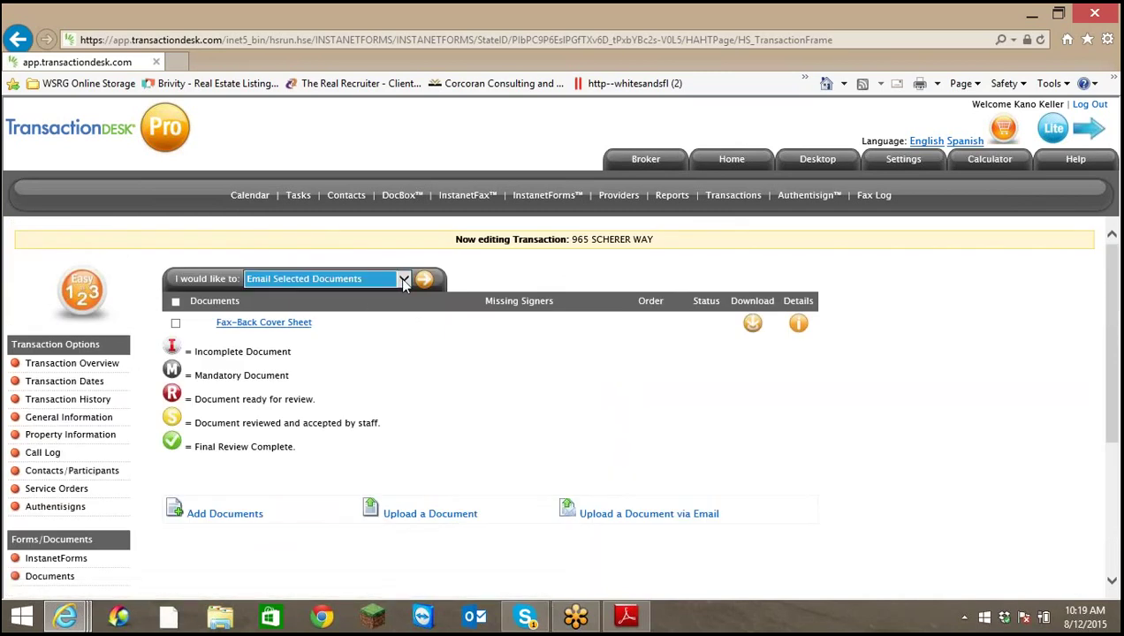
{"action": "left_click", "coordinate": [403, 279]}
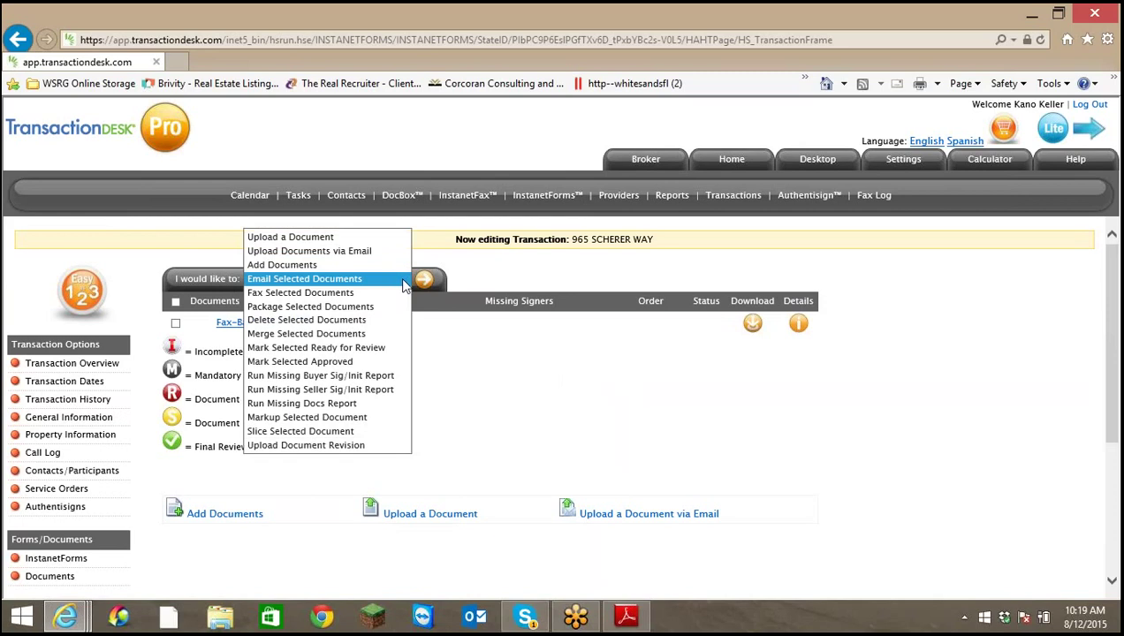
{"action": "left_click", "coordinate": [316, 239]}
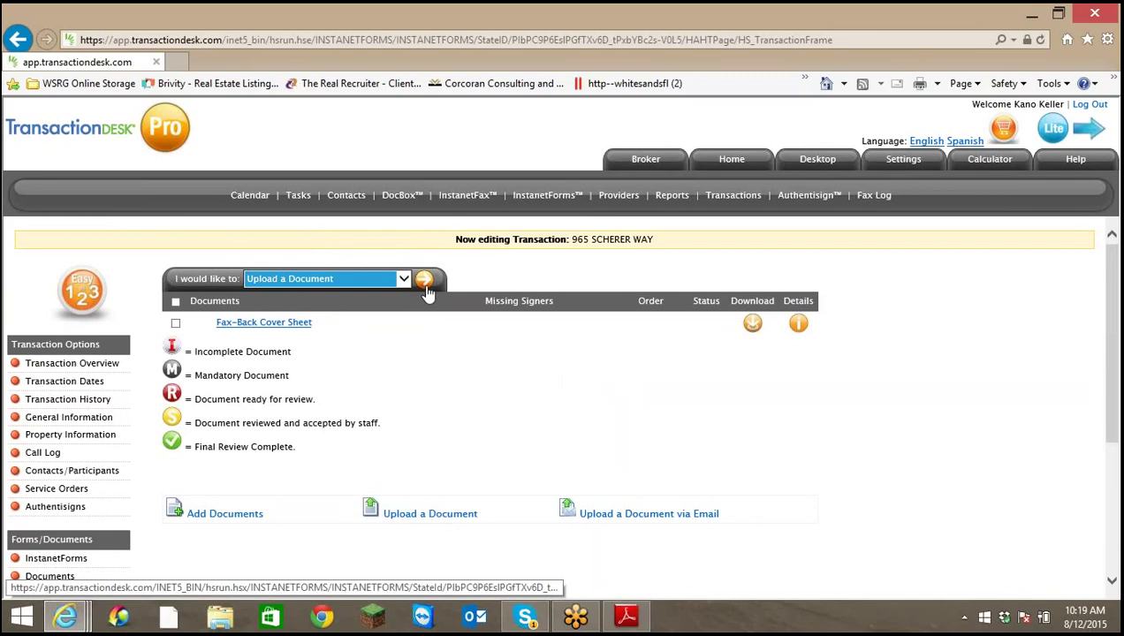
Reopen Documents from Transaction Overview and bring up the Upload Document form
{"action": "left_click", "coordinate": [76, 364]}
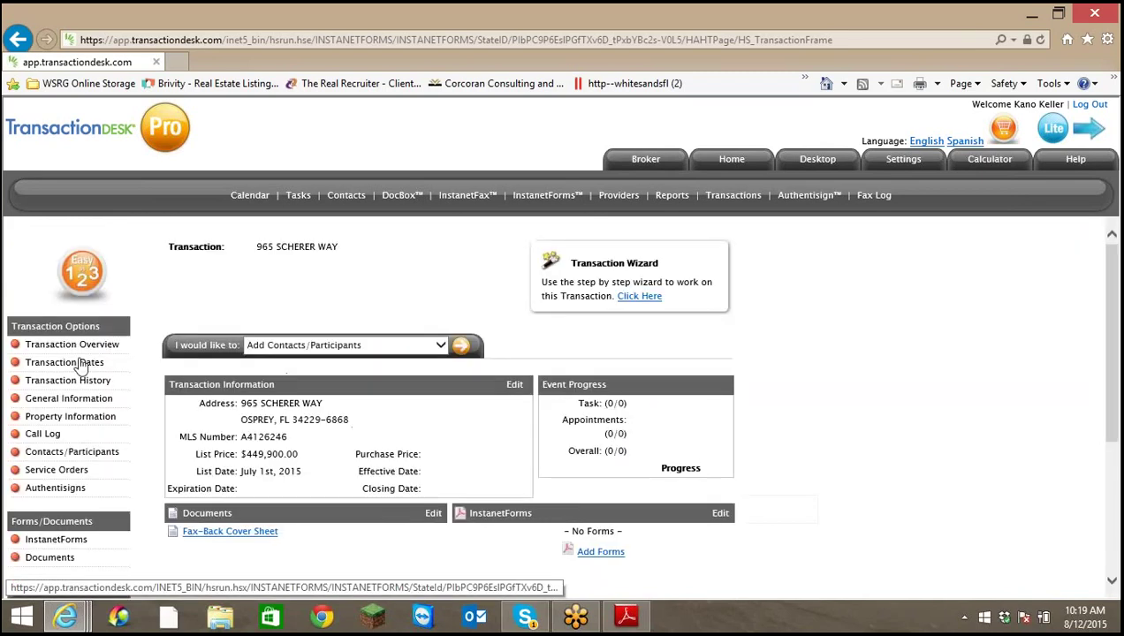
{"action": "scroll", "coordinate": [999, 477], "scroll_direction": "down", "scroll_amount": 3}
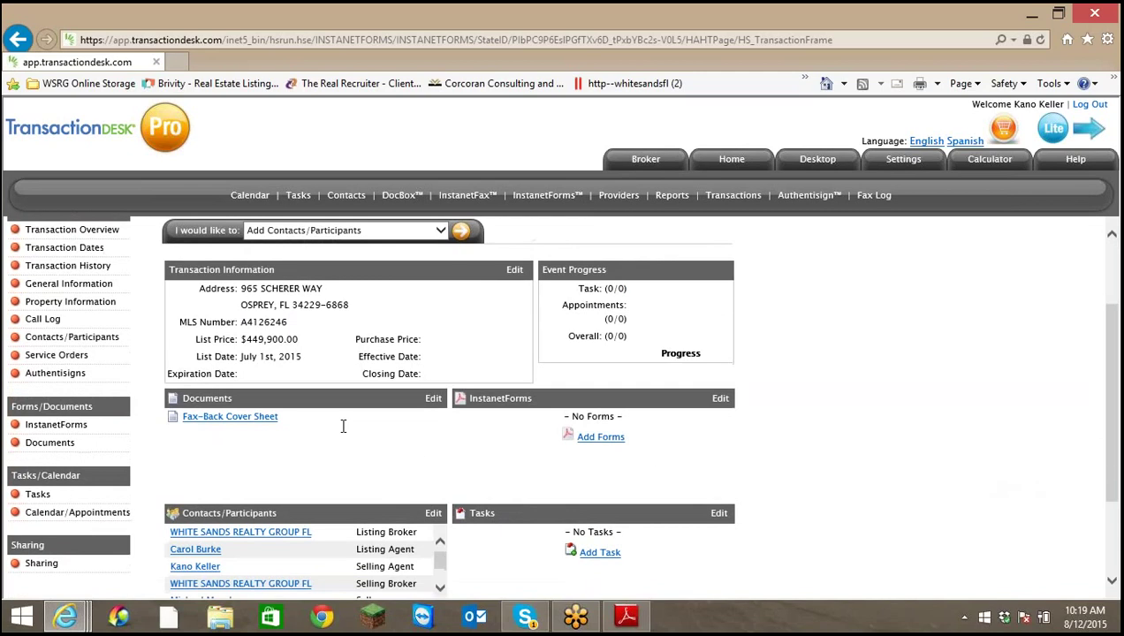
{"action": "left_click", "coordinate": [433, 399]}
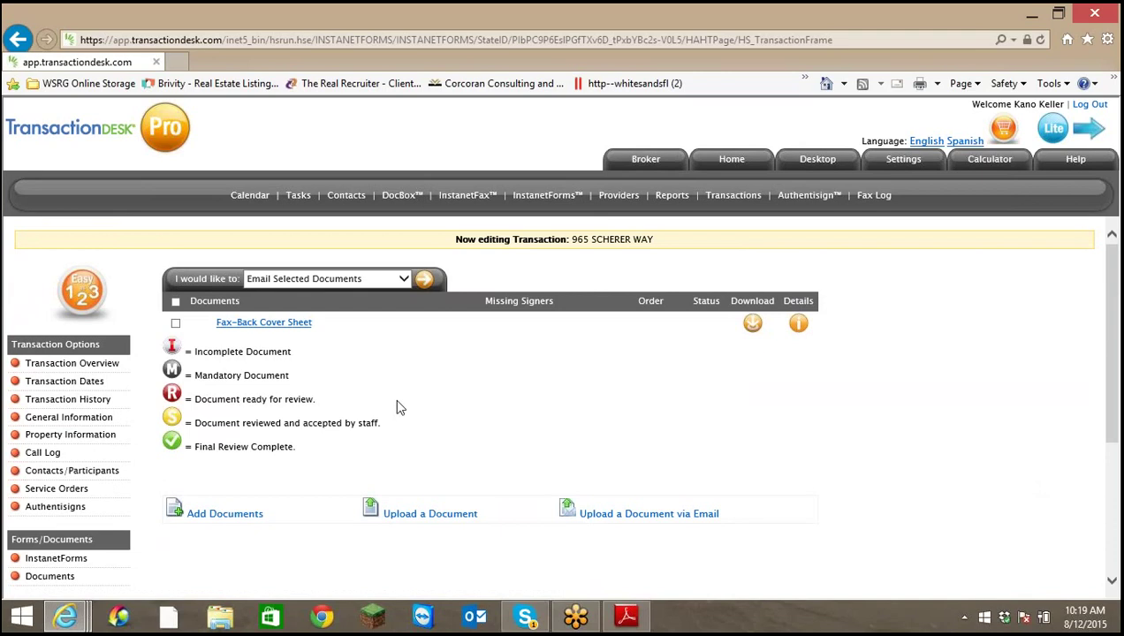
{"action": "left_click", "coordinate": [404, 279]}
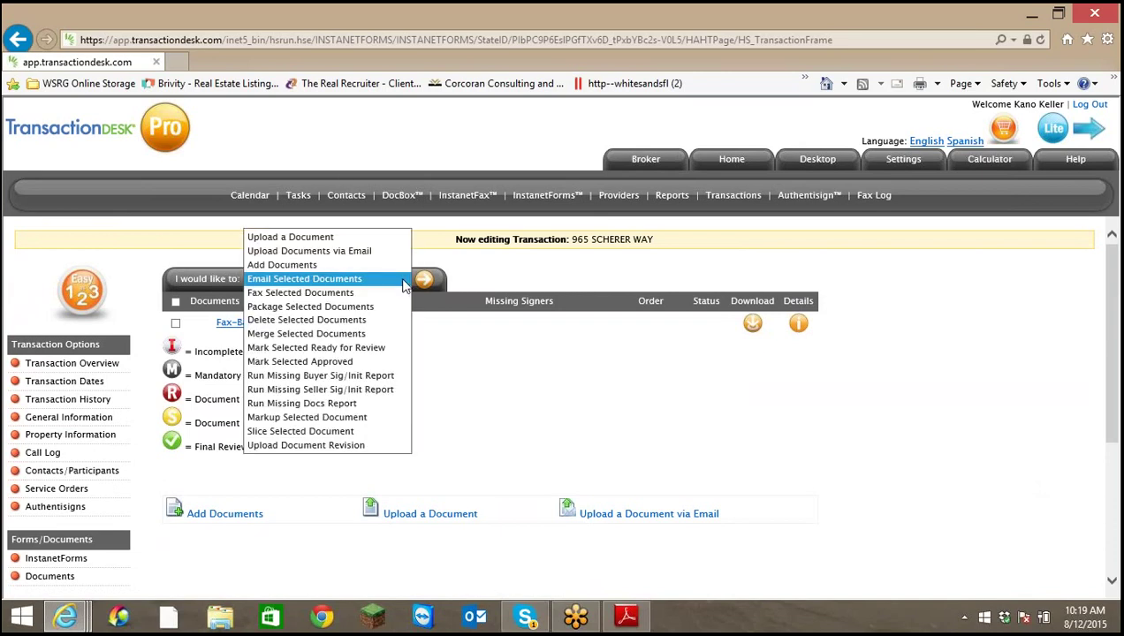
{"action": "left_click", "coordinate": [320, 238]}
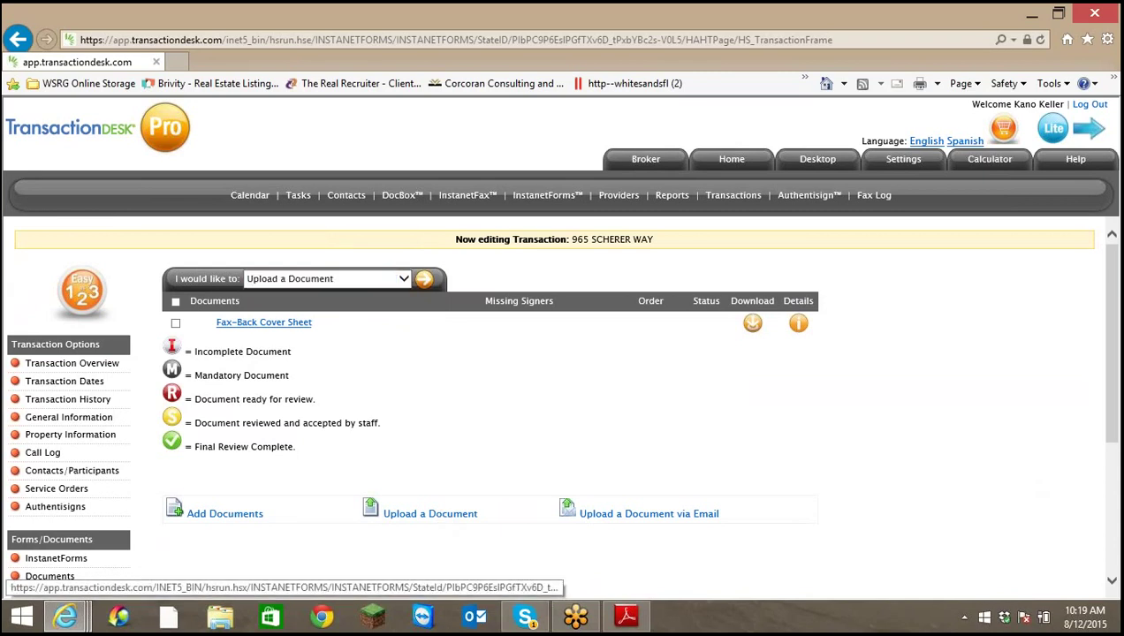
{"action": "left_click", "coordinate": [433, 513]}
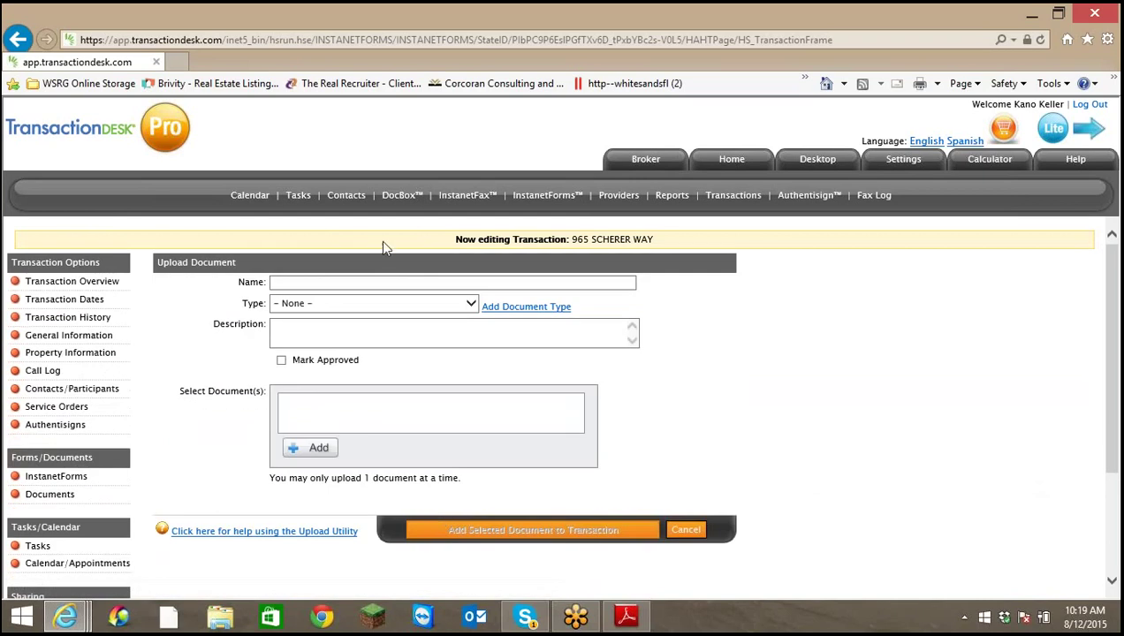
Name the document Seller's Property Disclosure with type Seller's Real Property Disclosure Statement
{"action": "left_click", "coordinate": [388, 281]}
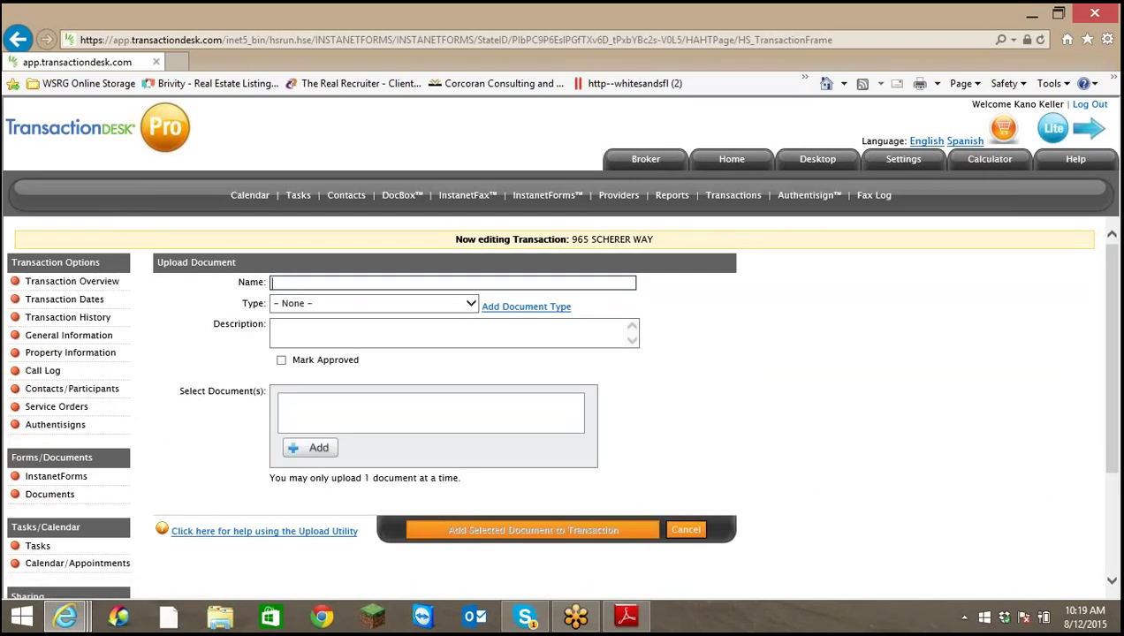
{"action": "type", "text": "Seller's Property Disclosure"}
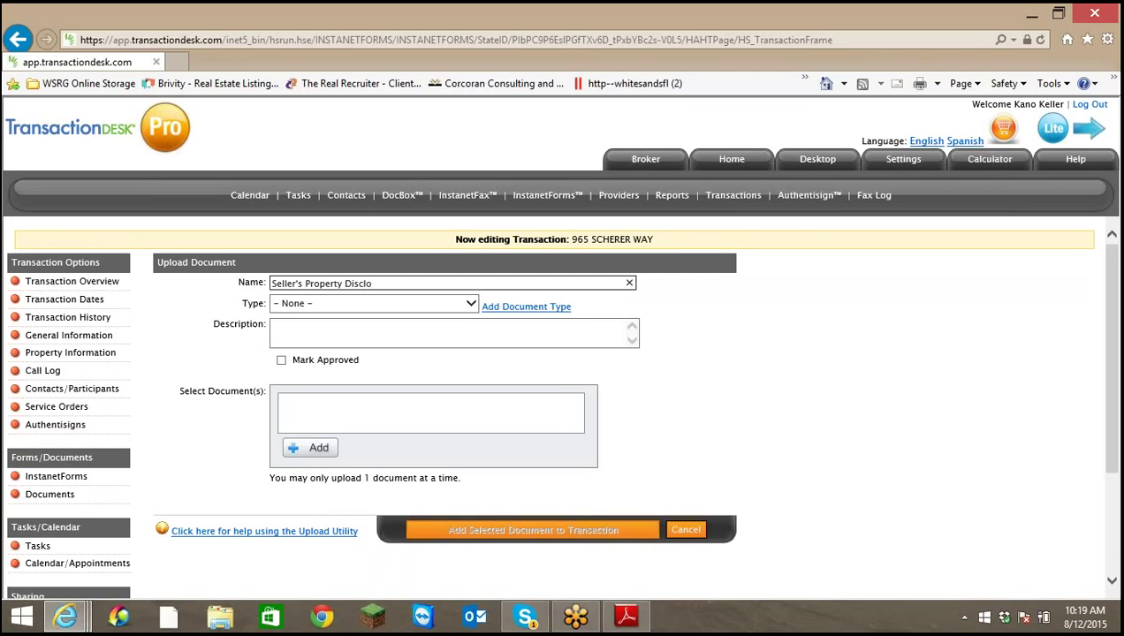
{"action": "left_click", "coordinate": [471, 304]}
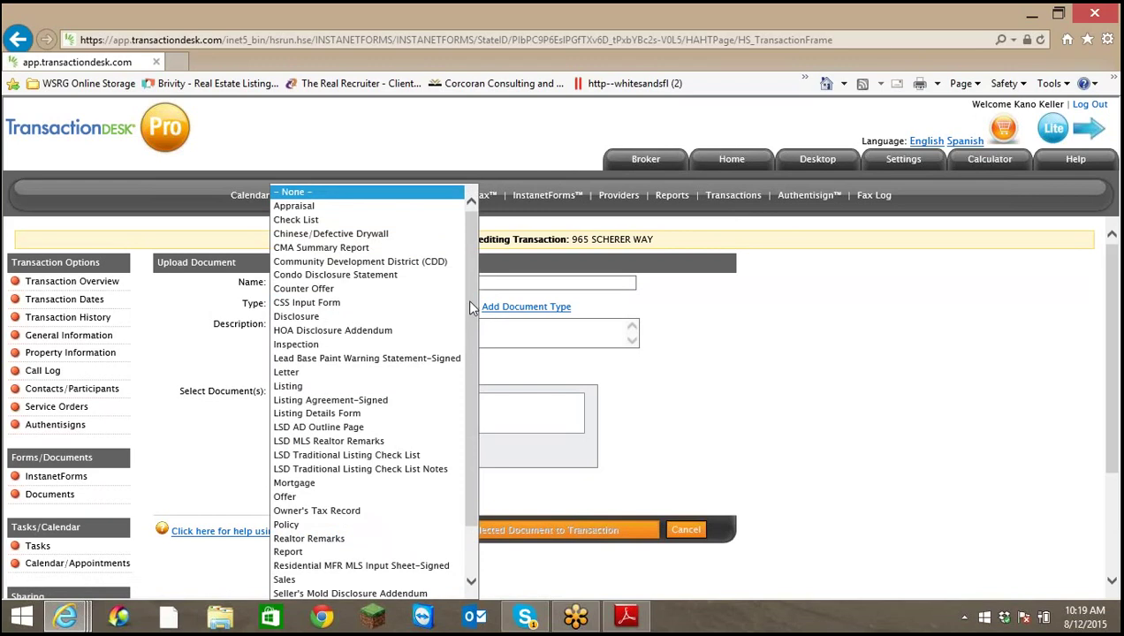
{"action": "scroll", "coordinate": [471, 307], "scroll_direction": "down", "scroll_amount": 2}
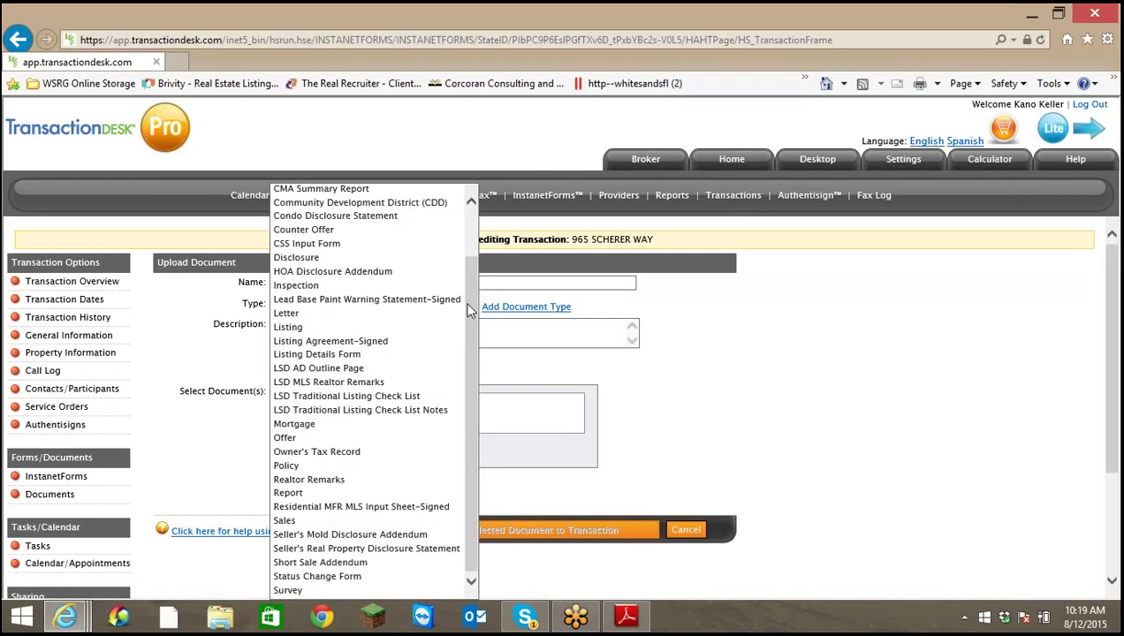
{"action": "left_click", "coordinate": [404, 550]}
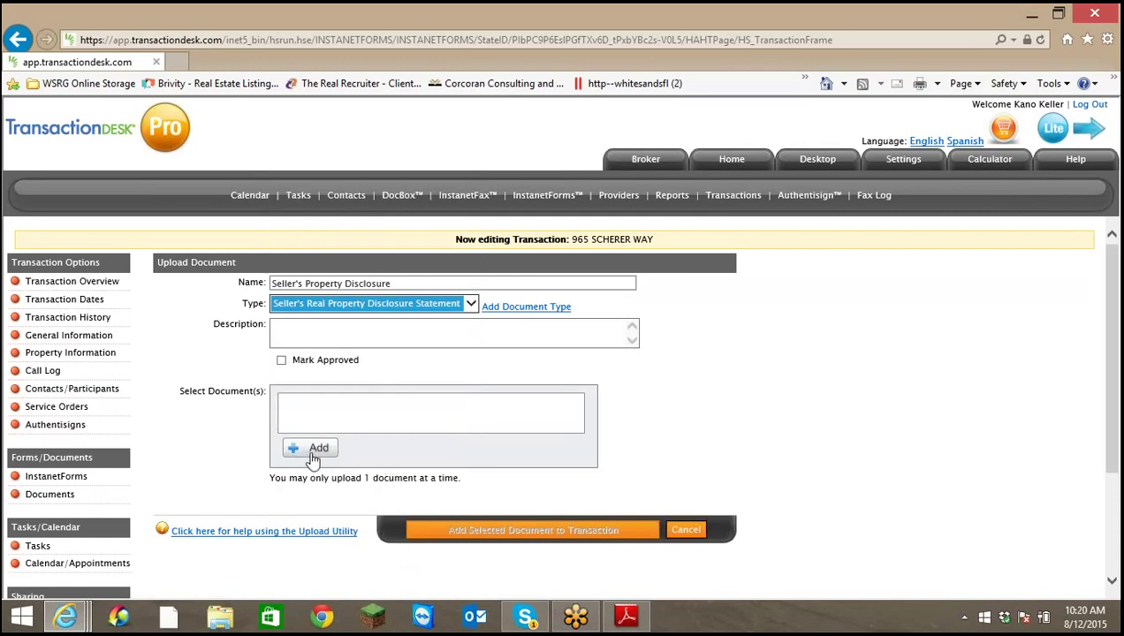
{"action": "left_click_drag", "start_coordinate": [271, 478], "coordinate": [458, 483]}
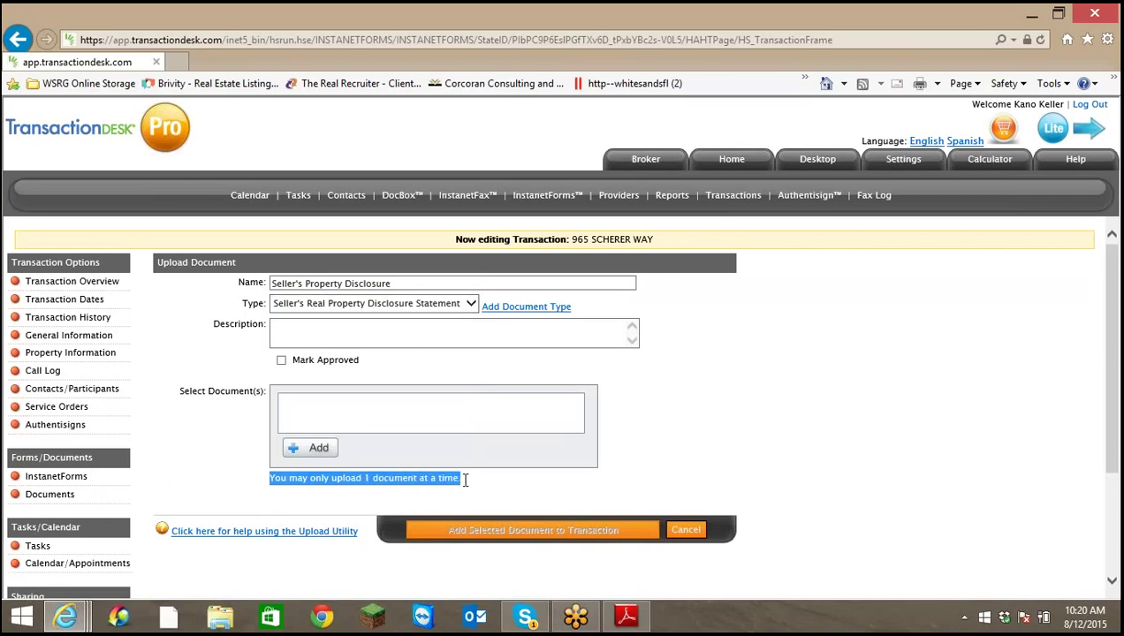
{"action": "left_click", "coordinate": [311, 450]}
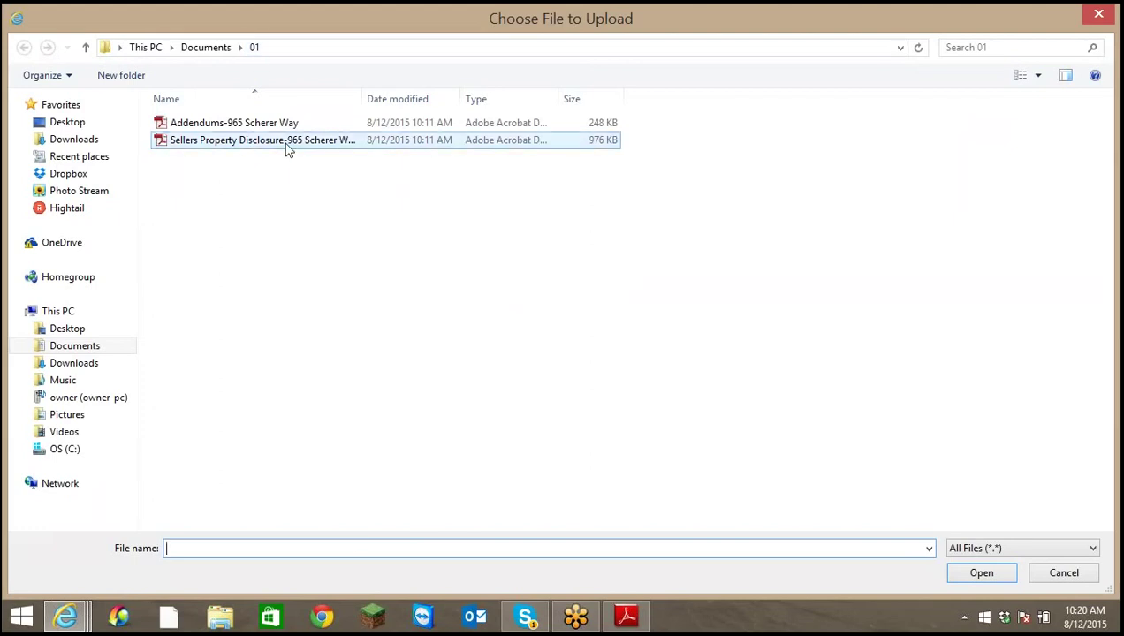
{"action": "left_click", "coordinate": [283, 147]}
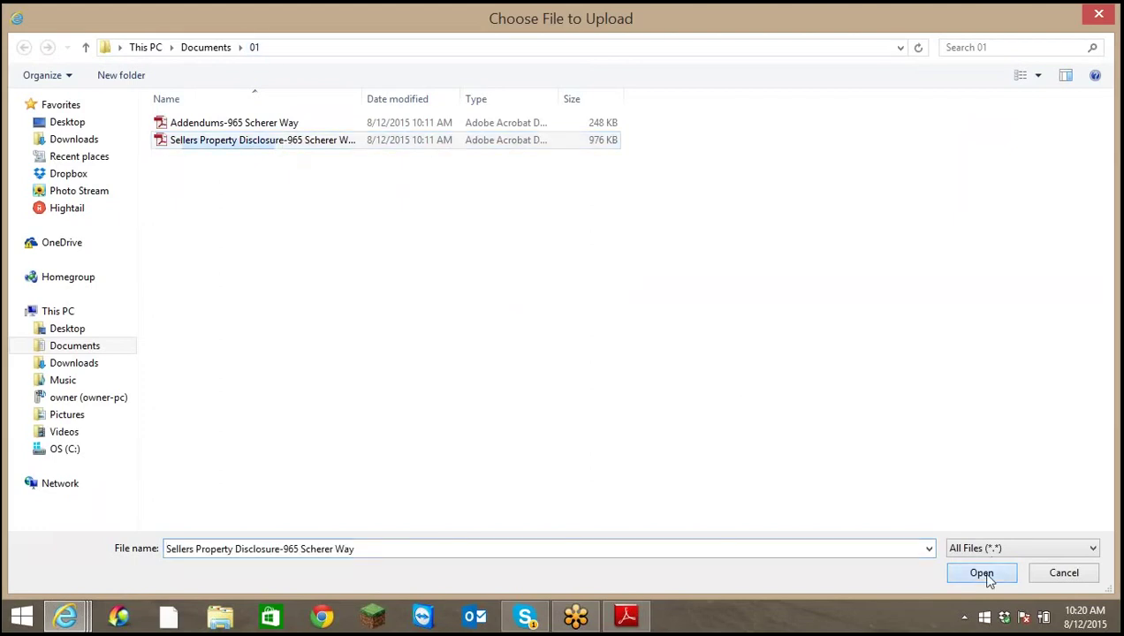
{"action": "left_click", "coordinate": [985, 575]}
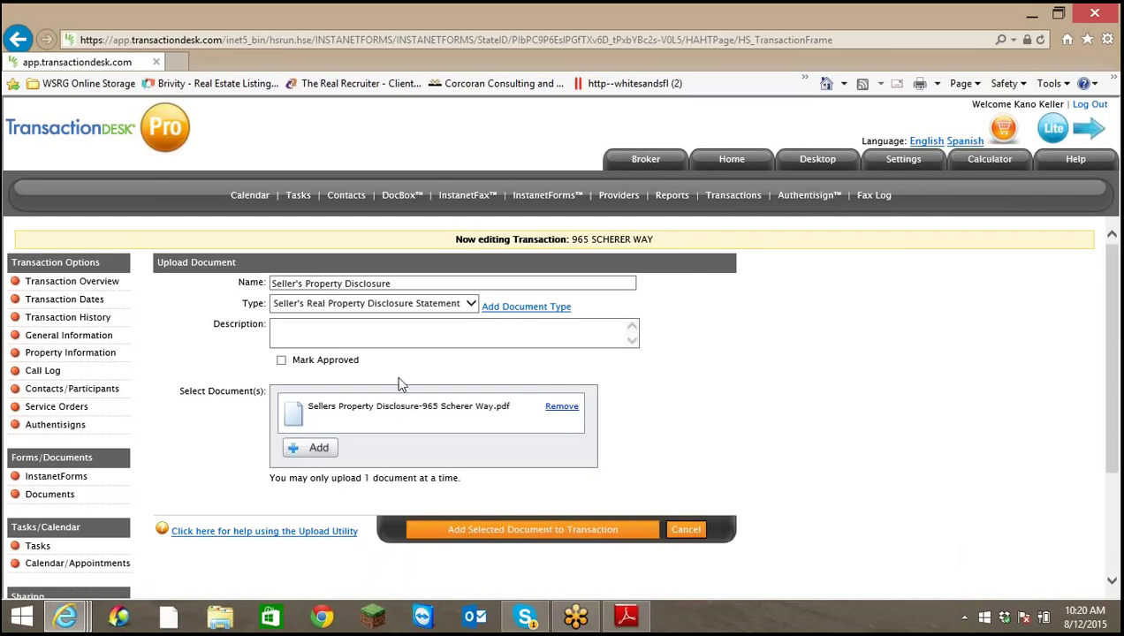
{"action": "left_click", "coordinate": [509, 534]}
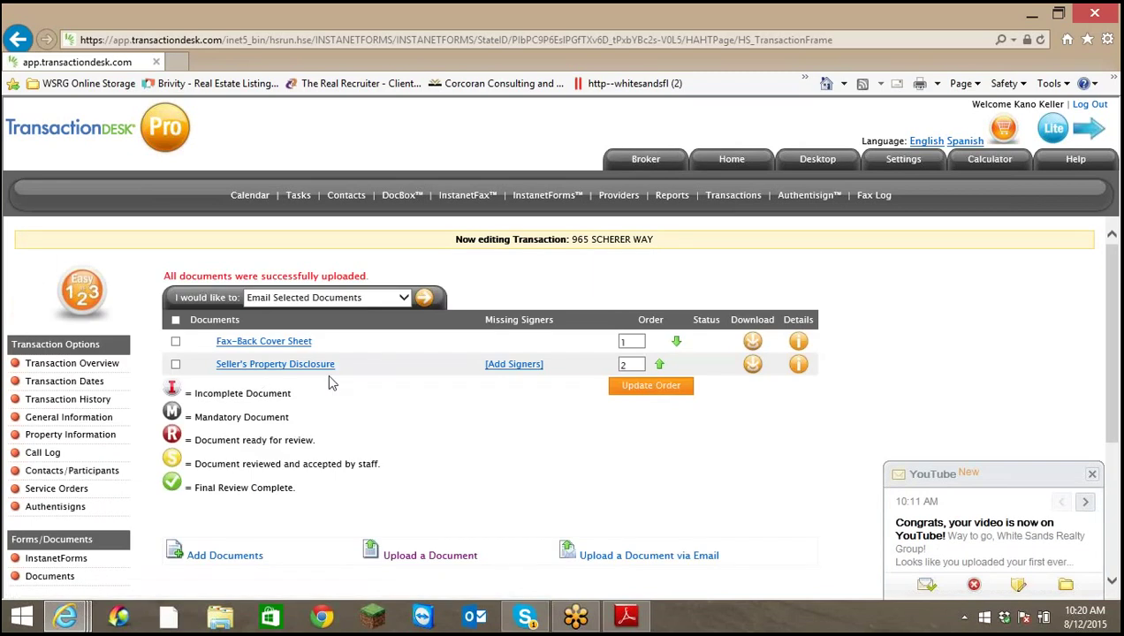
Open a new Upload Document form and name the document Addendum to Contract
{"action": "left_click", "coordinate": [403, 298]}
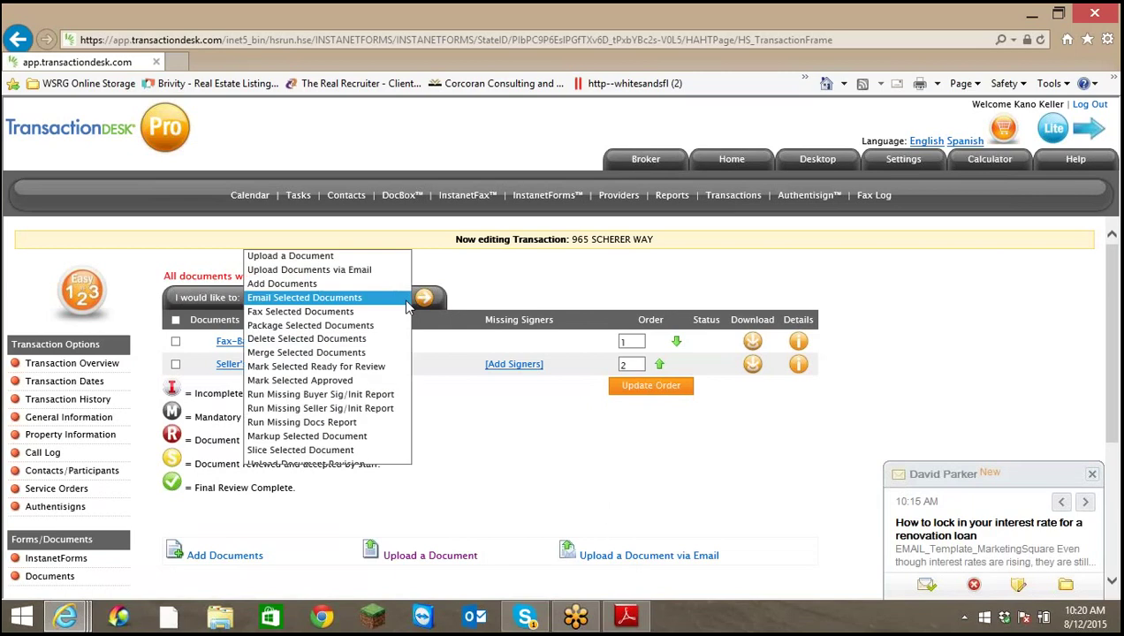
{"action": "left_click", "coordinate": [359, 264]}
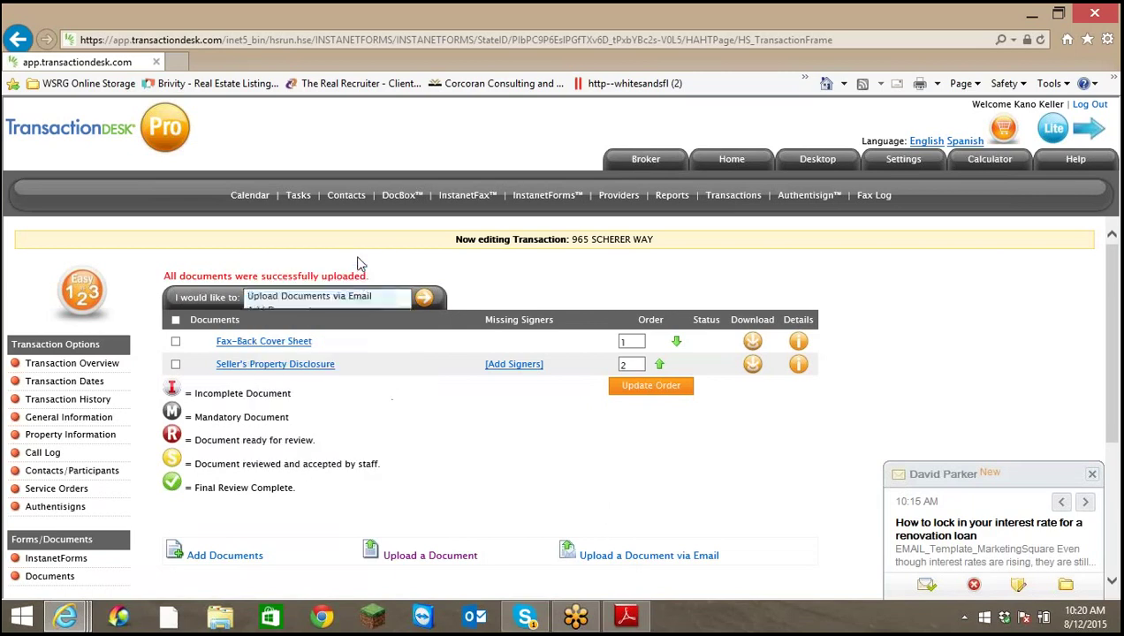
{"action": "left_click", "coordinate": [425, 301]}
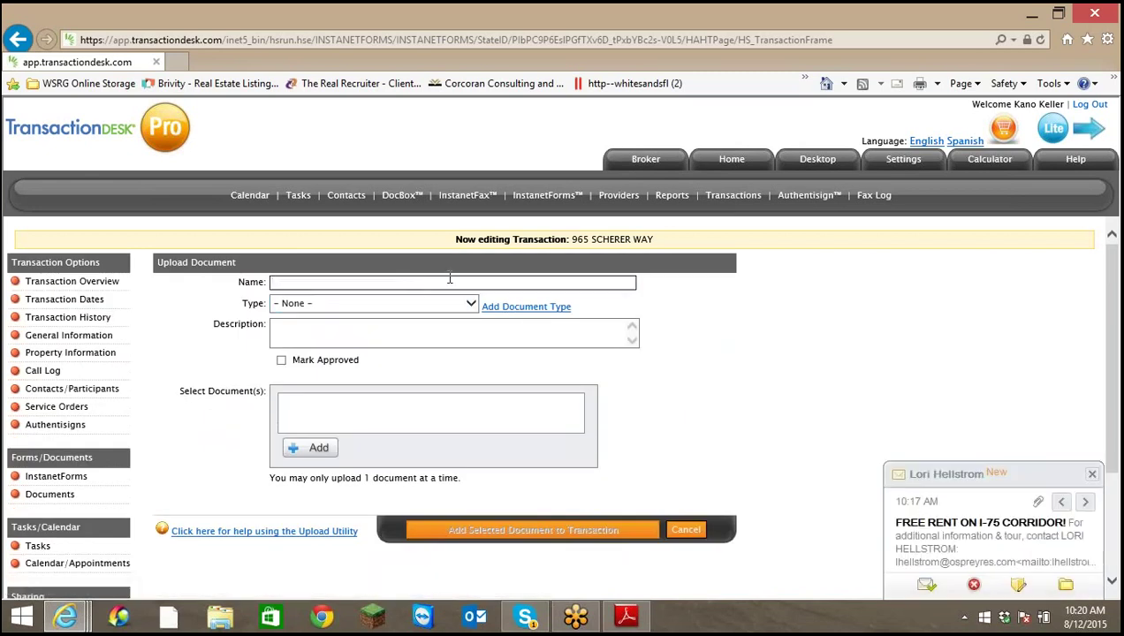
{"action": "left_click", "coordinate": [449, 281]}
{"action": "type", "text": "Addendum"}
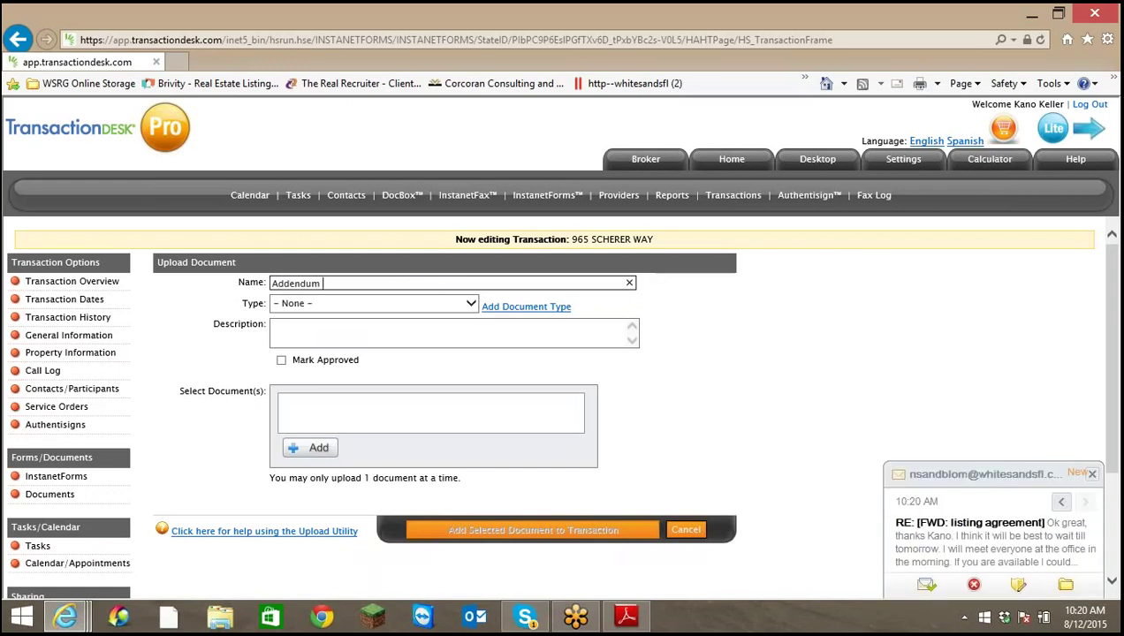
{"action": "type", "text": " to Contract"}
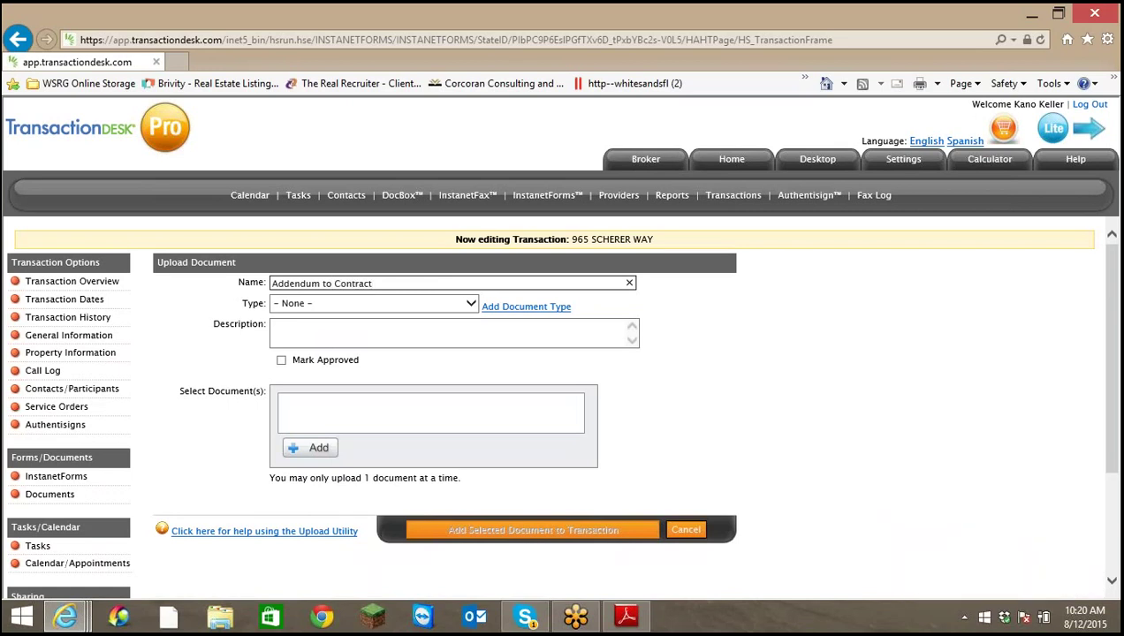
Set the document type to Chinese/Defective Drywall
{"action": "left_click", "coordinate": [471, 304]}
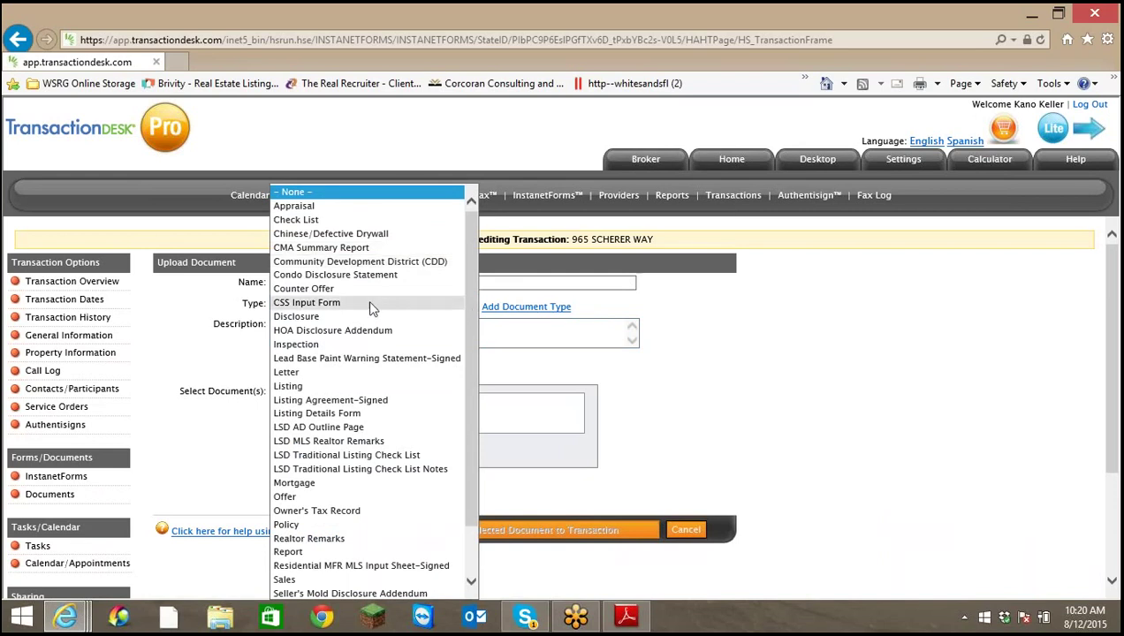
{"action": "scroll", "coordinate": [388, 398], "scroll_direction": "down", "scroll_amount": 2}
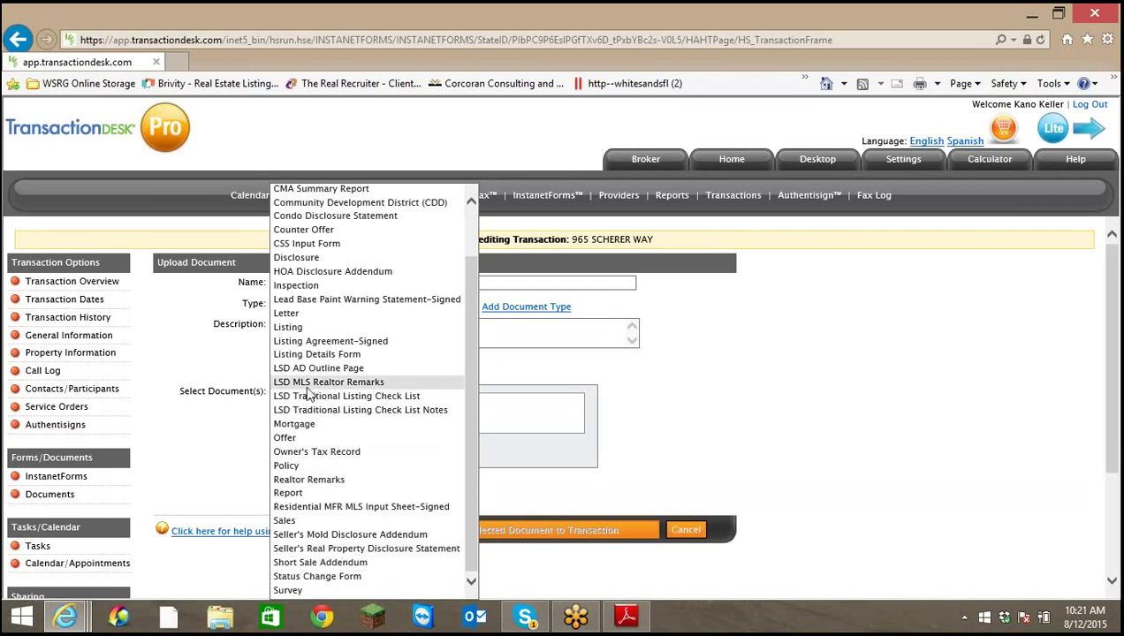
{"action": "scroll", "coordinate": [318, 388], "scroll_direction": "up", "scroll_amount": 2}
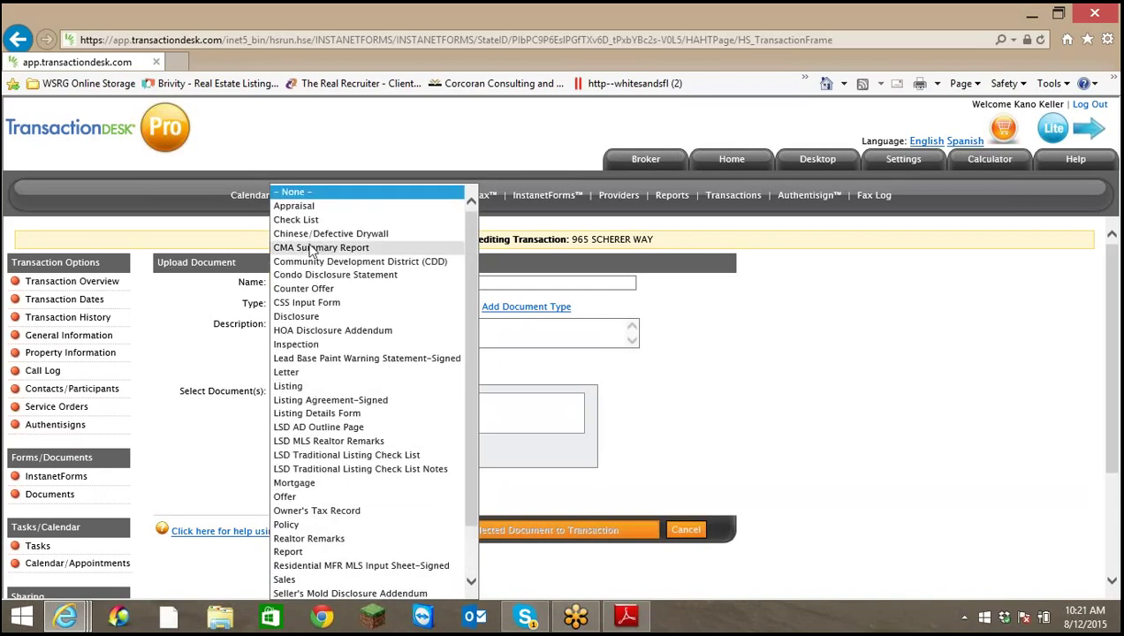
{"action": "scroll", "coordinate": [325, 230], "scroll_direction": "down", "scroll_amount": 1}
{"action": "left_click", "coordinate": [327, 240]}
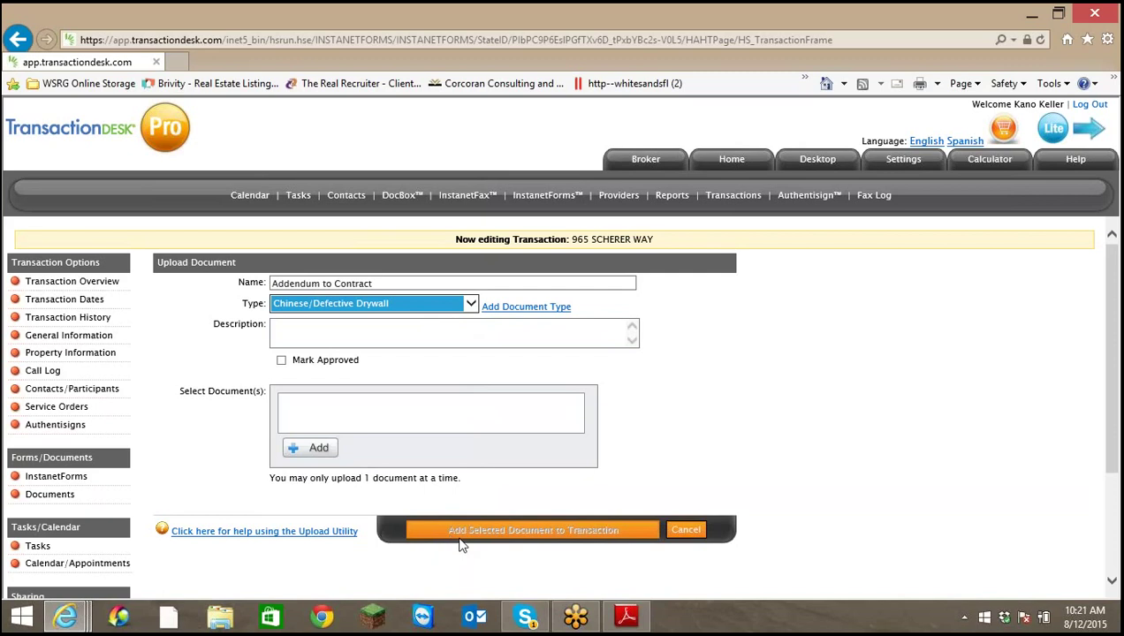
{"action": "left_click", "coordinate": [299, 451]}
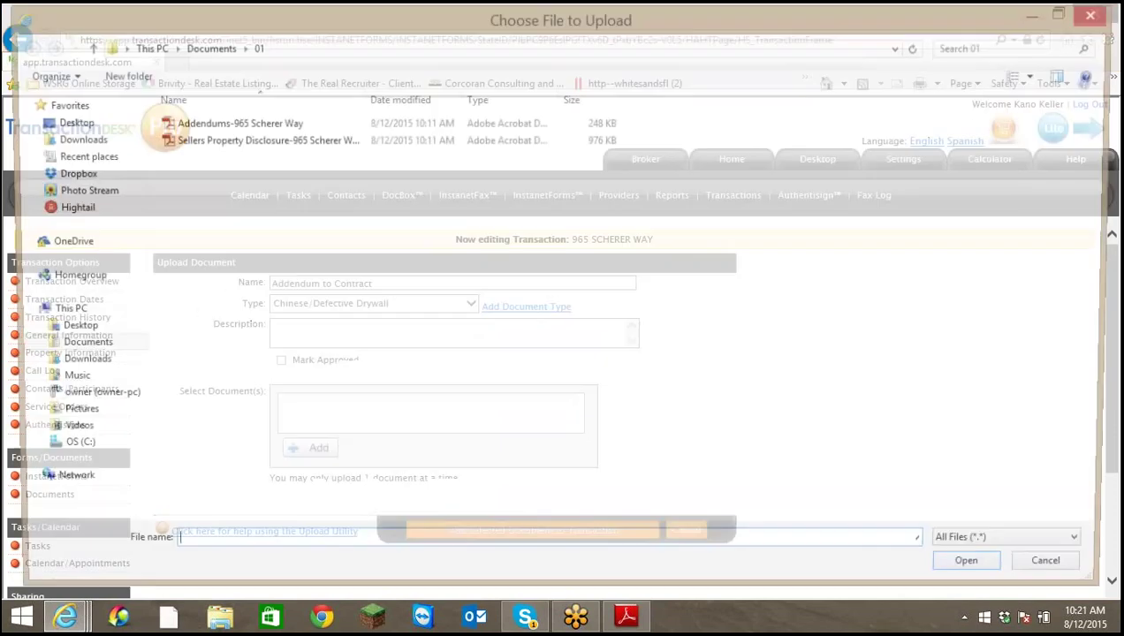
{"action": "left_click", "coordinate": [261, 131]}
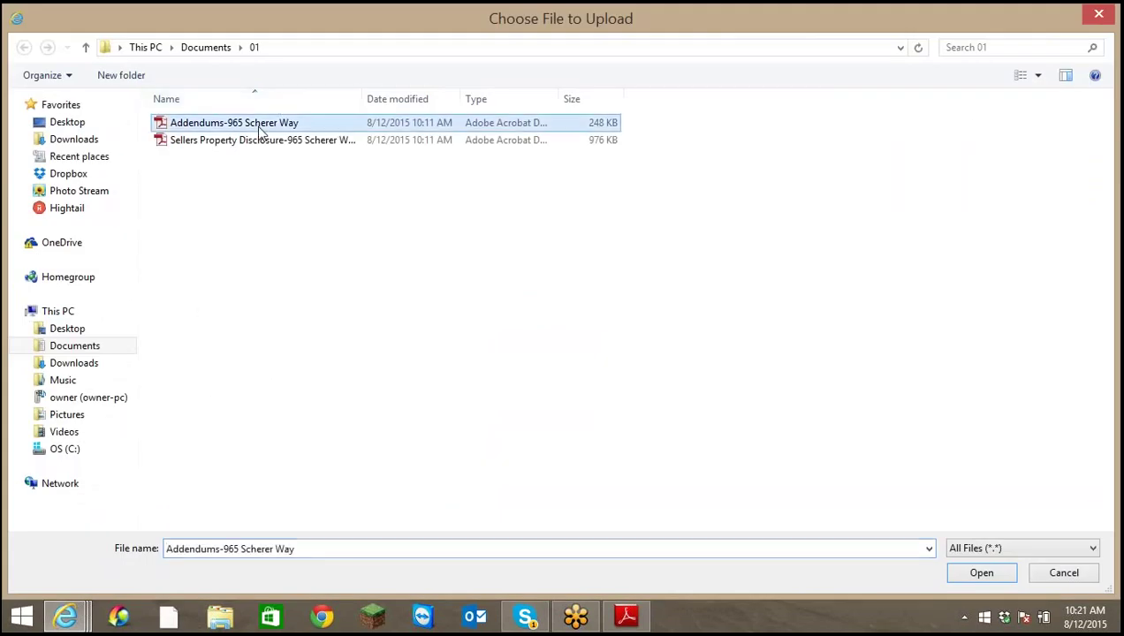
{"action": "left_click", "coordinate": [981, 573]}
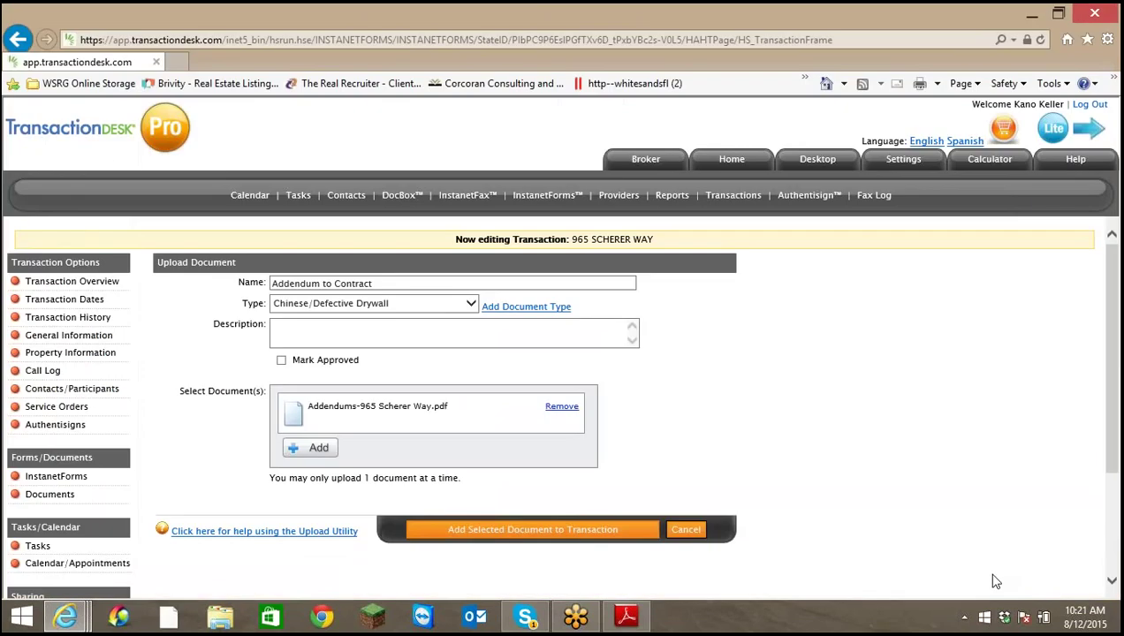
{"action": "left_click", "coordinate": [600, 530]}
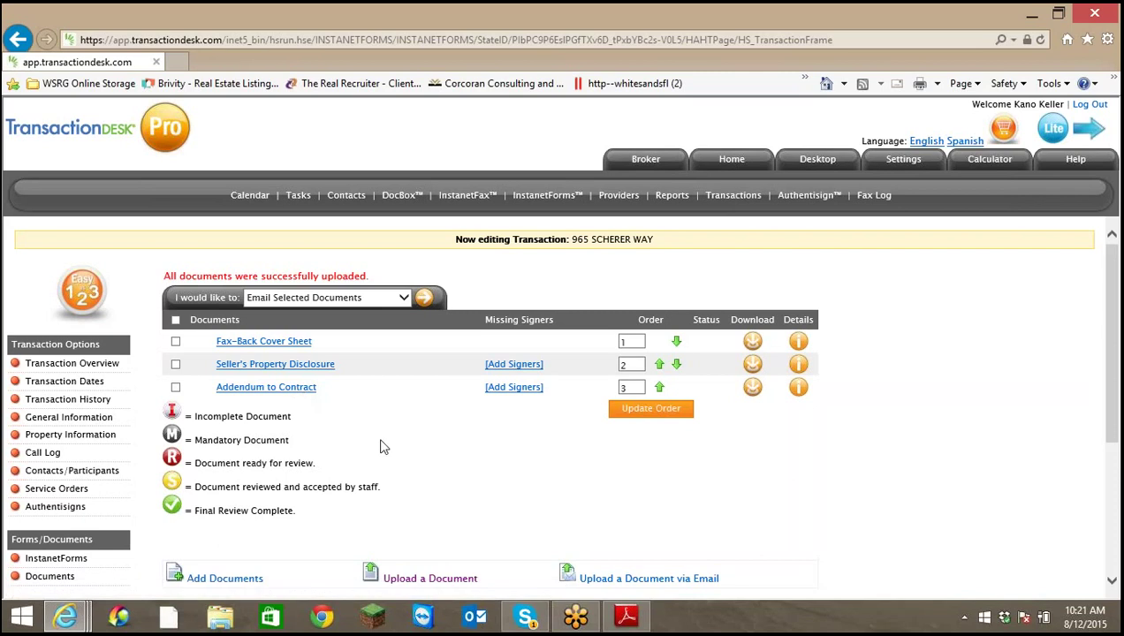
Select both uploaded documents for Email Selected Documents, then go to Transaction Overview
{"action": "left_click", "coordinate": [408, 296]}
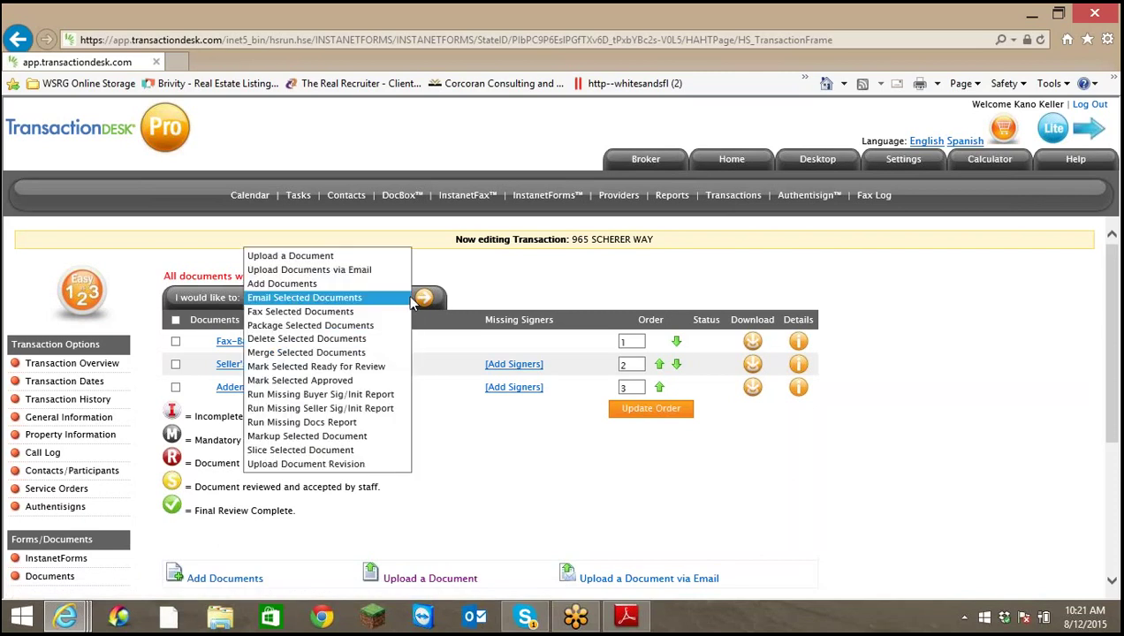
{"action": "left_click", "coordinate": [304, 297]}
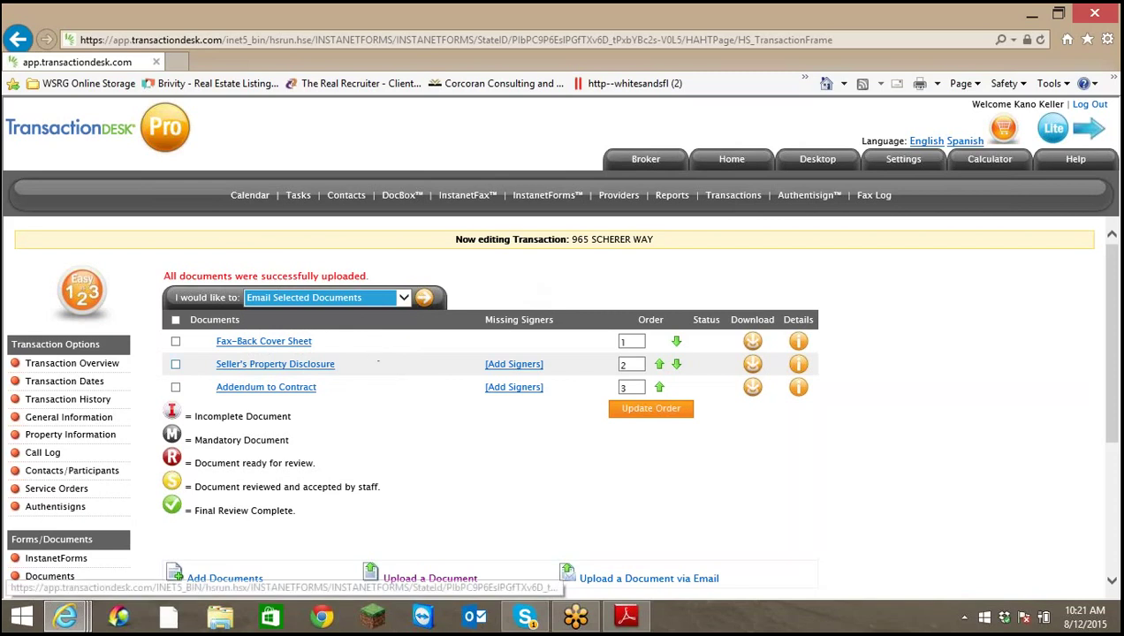
{"action": "left_click", "coordinate": [175, 364]}
{"action": "left_click", "coordinate": [175, 392]}
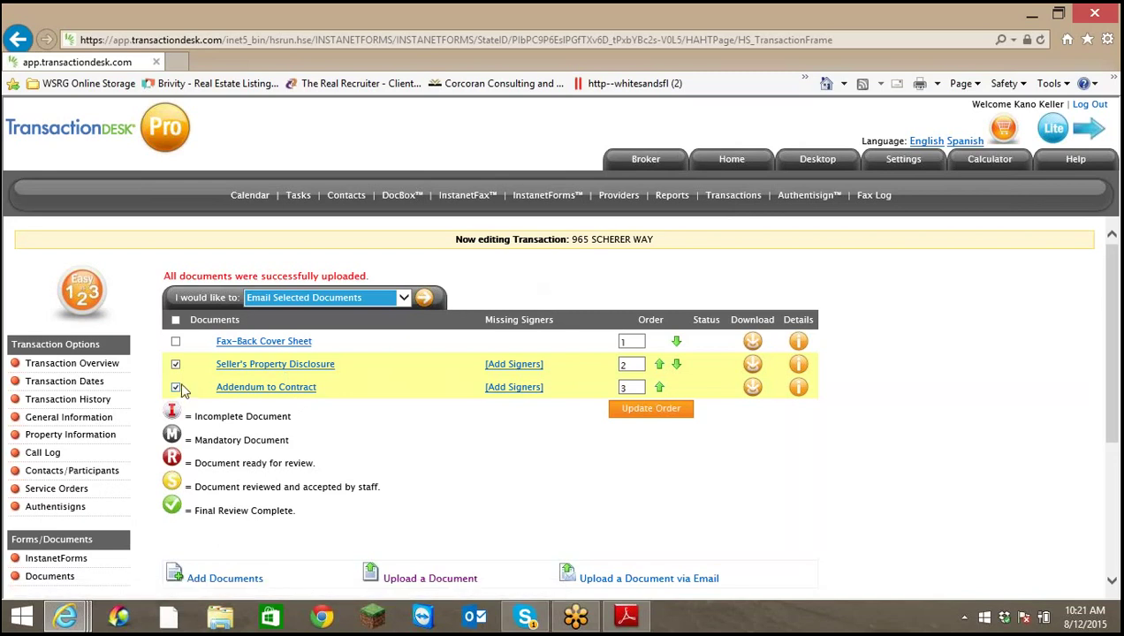
{"action": "left_click", "coordinate": [403, 299]}
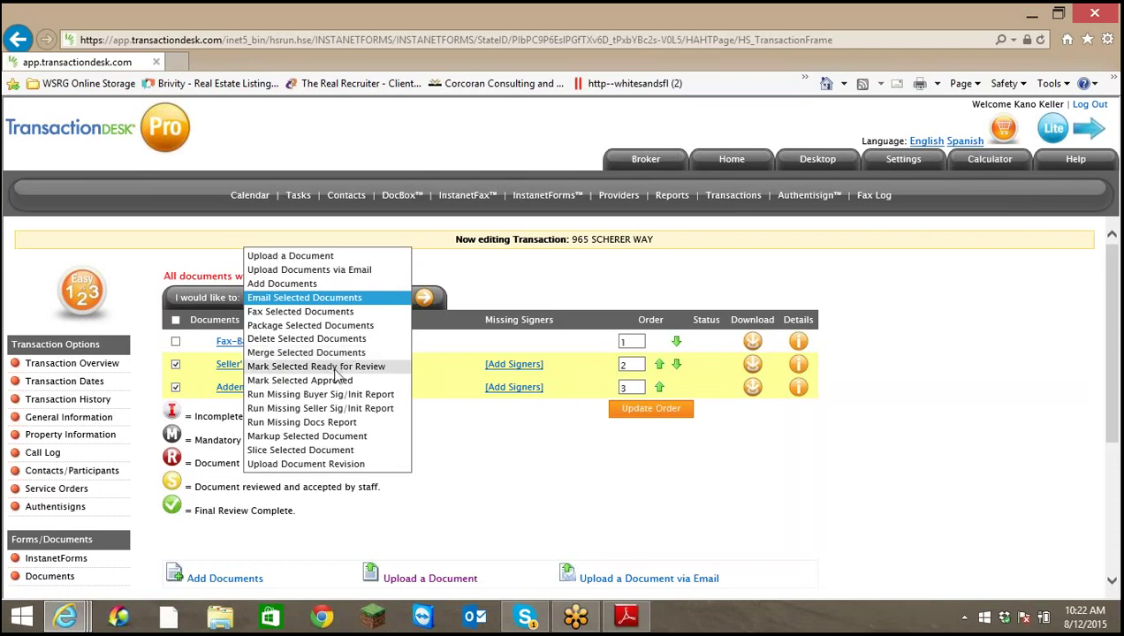
{"action": "left_click", "coordinate": [506, 300]}
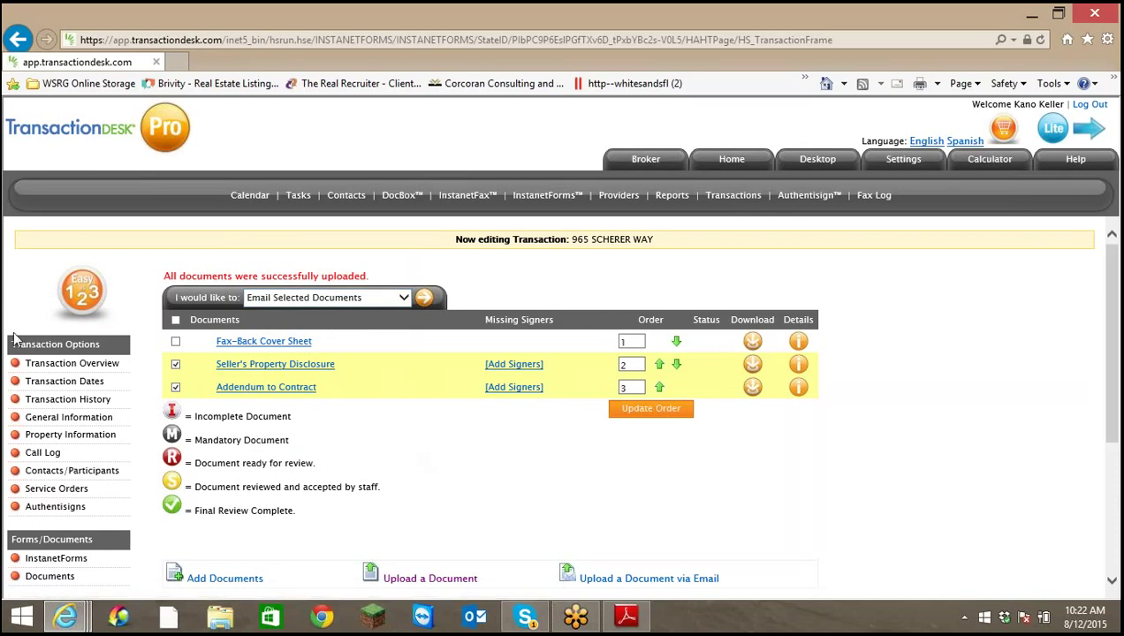
{"action": "left_click", "coordinate": [89, 366]}
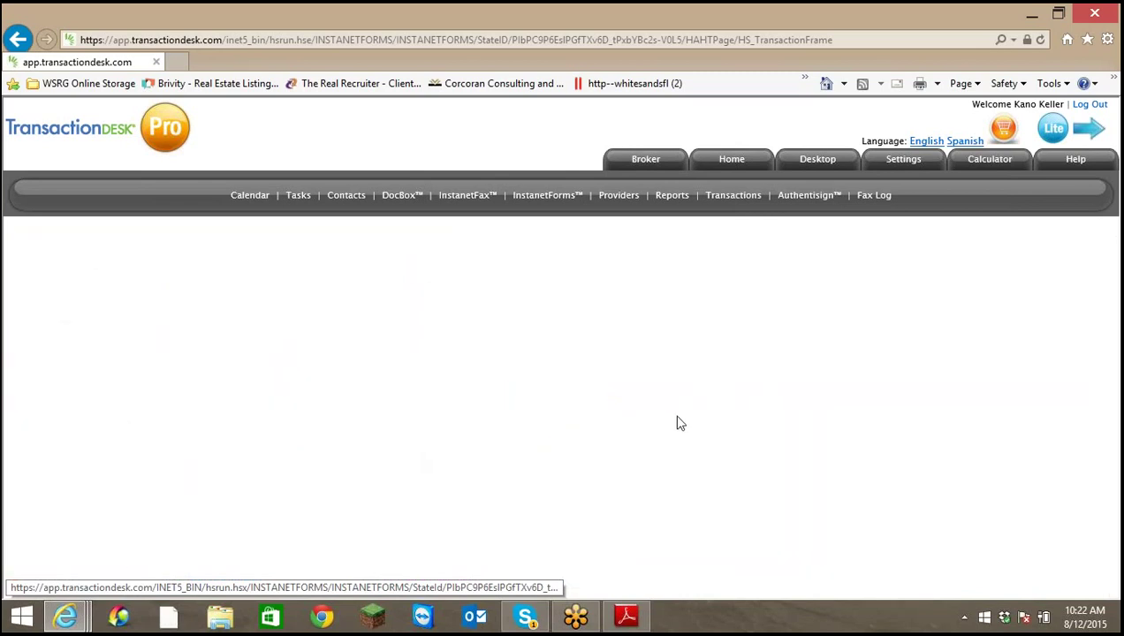
{"action": "scroll", "coordinate": [679, 423], "scroll_direction": "down", "scroll_amount": 3}
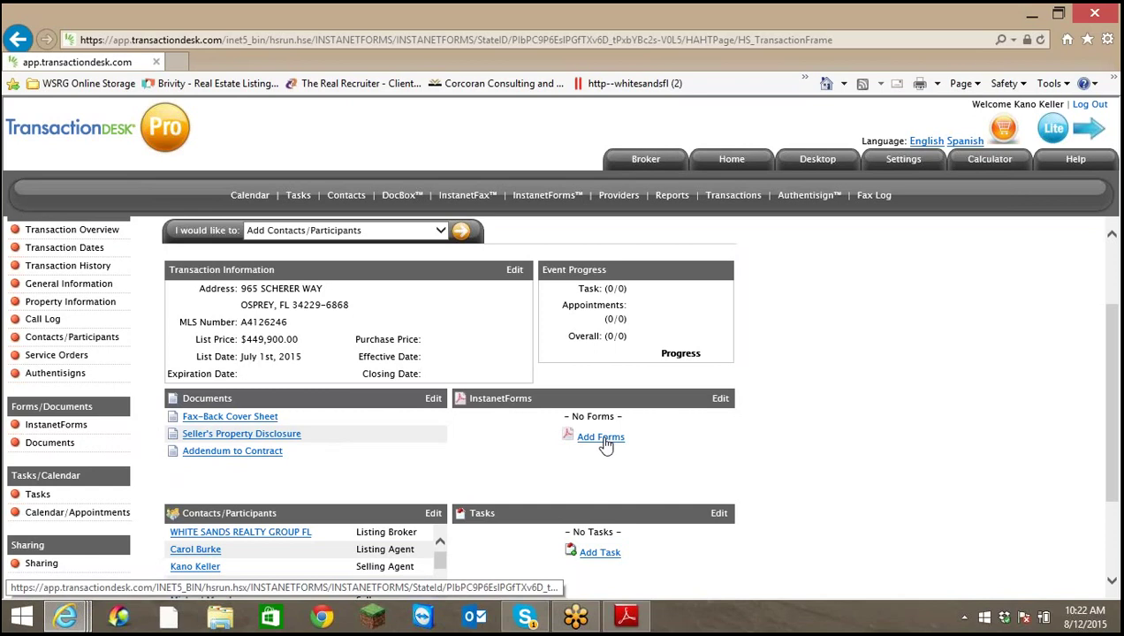
{"action": "left_click", "coordinate": [604, 438]}
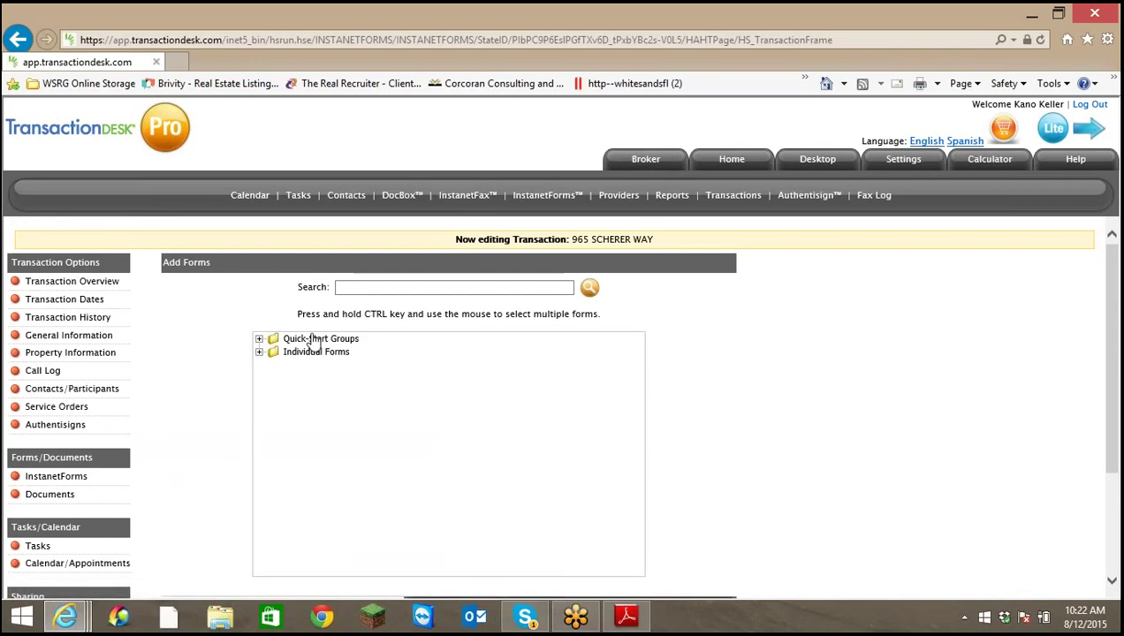
{"action": "scroll", "coordinate": [439, 374], "scroll_direction": "down", "scroll_amount": 3}
Expand Individual Forms and the FAR/BAR Residential Contract & Addenda folder
{"action": "scroll", "coordinate": [439, 373], "scroll_direction": "up", "scroll_amount": 3}
{"action": "left_click", "coordinate": [260, 353]}
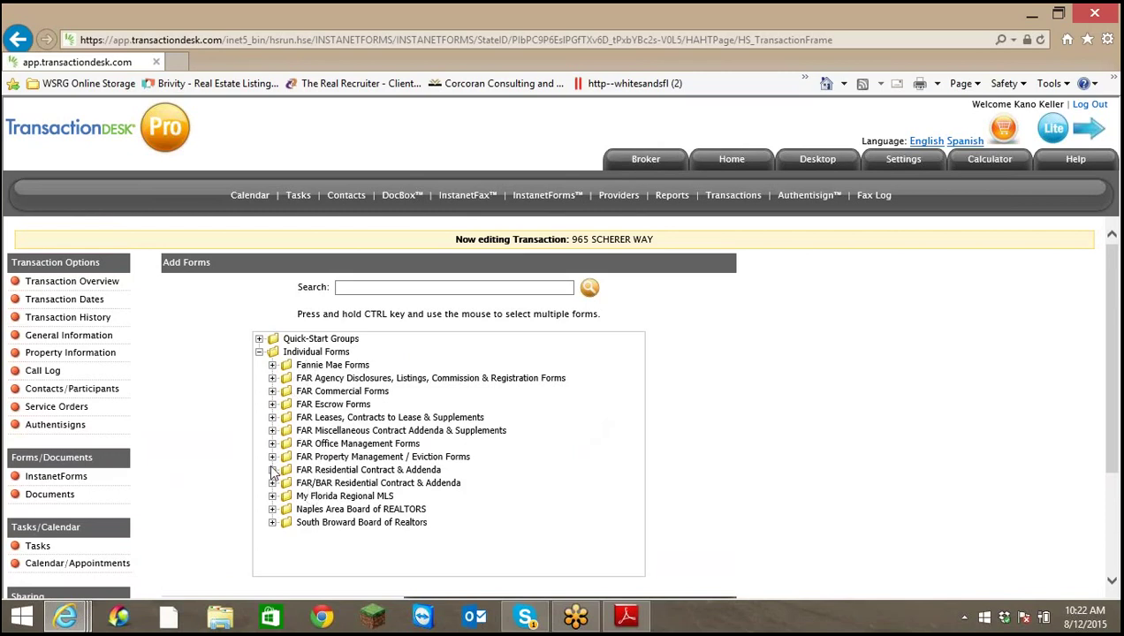
{"action": "left_click", "coordinate": [304, 474]}
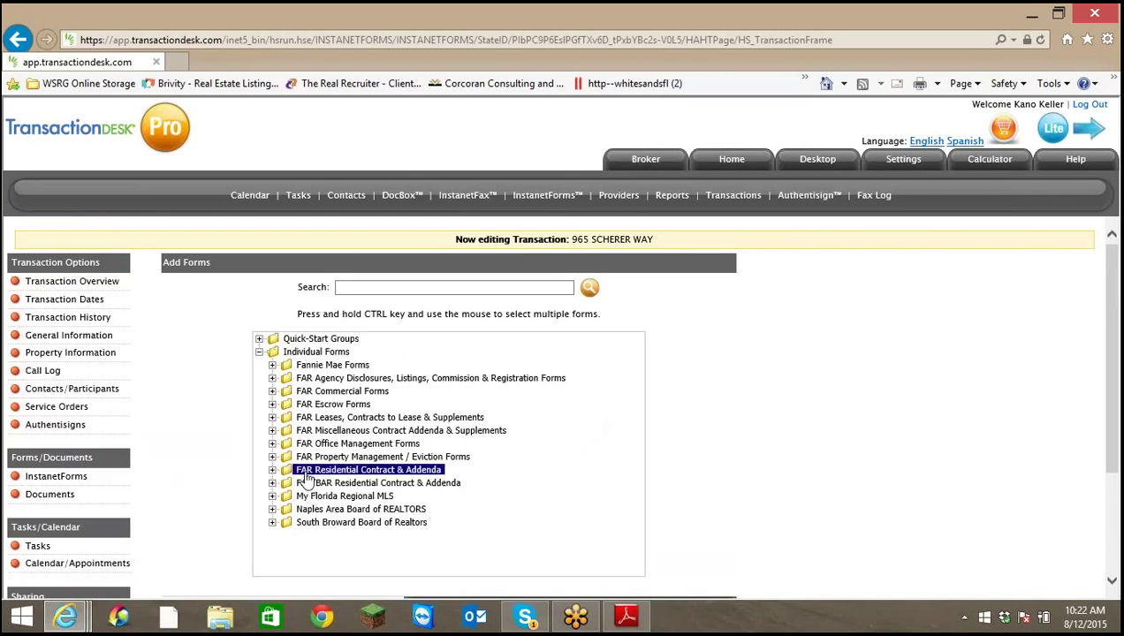
{"action": "left_click", "coordinate": [311, 481]}
{"action": "left_click", "coordinate": [323, 472]}
{"action": "left_click", "coordinate": [346, 482]}
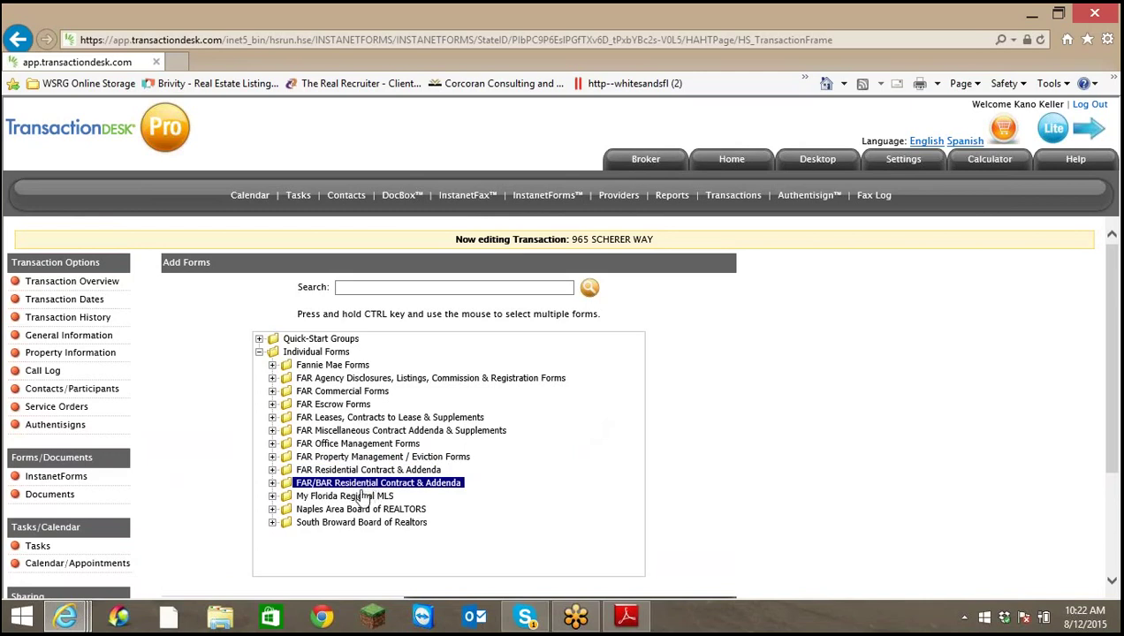
{"action": "left_click", "coordinate": [272, 483]}
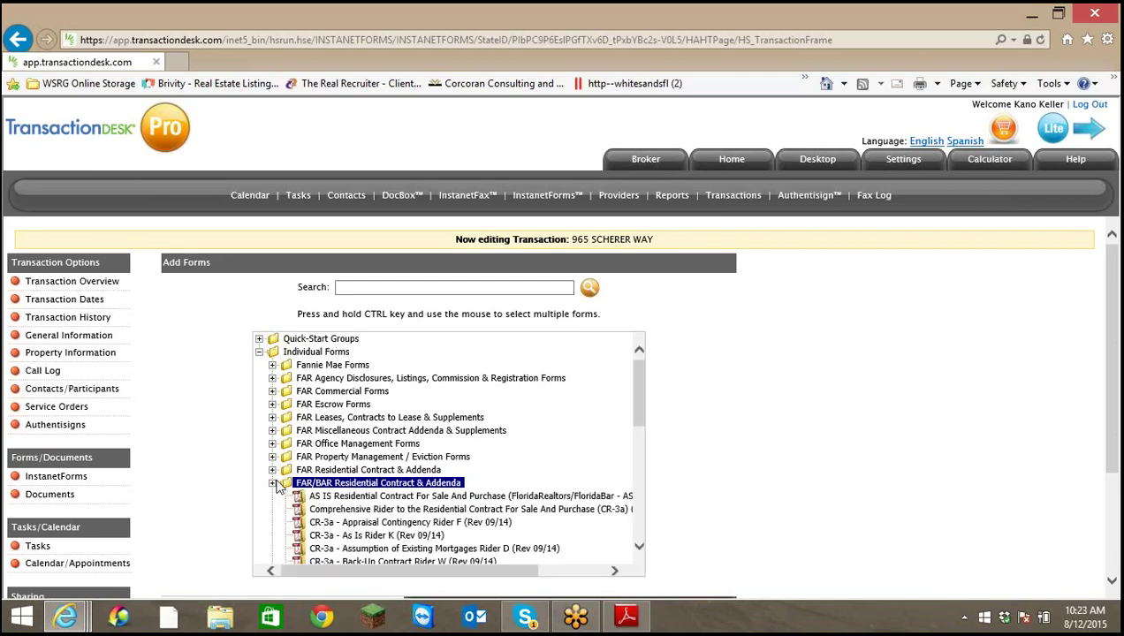
{"action": "scroll", "coordinate": [446, 459], "scroll_direction": "down", "scroll_amount": 3}
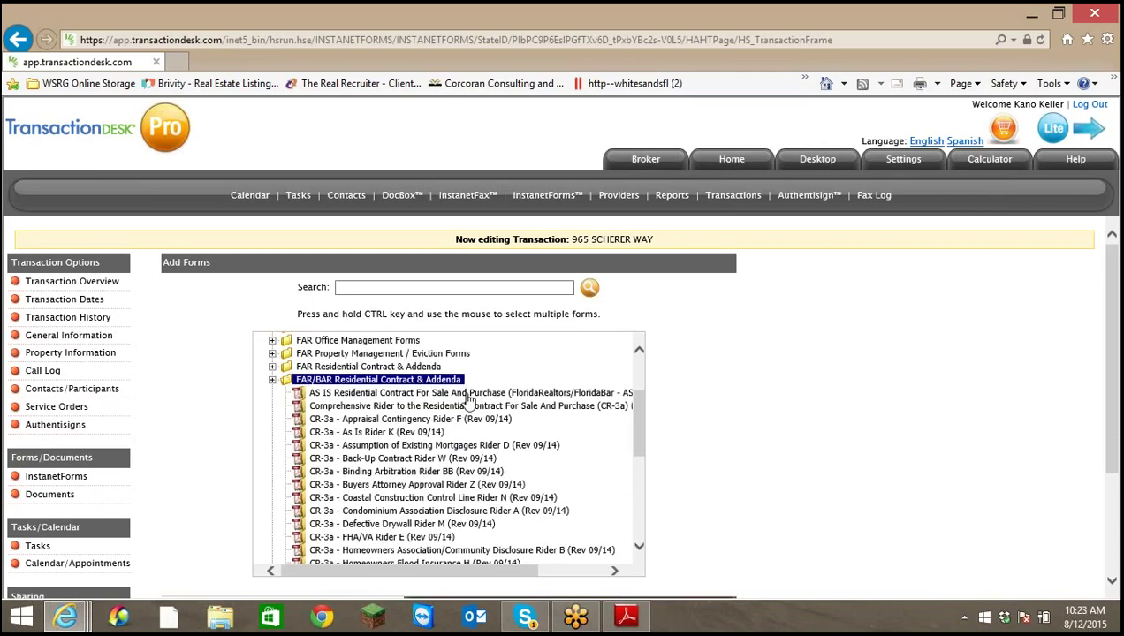
Select Residential Contract For Sale And Purchase (FloridaRealtors/FloridaBar-3) in the list
{"action": "left_click", "coordinate": [468, 394]}
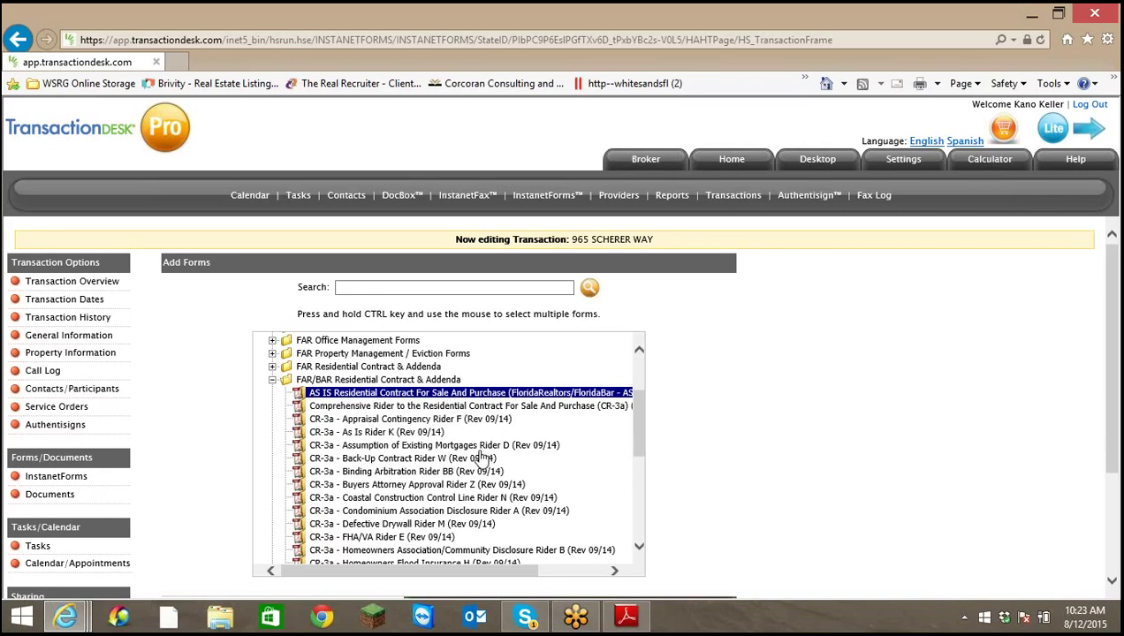
{"action": "scroll", "coordinate": [477, 452], "scroll_direction": "down", "scroll_amount": 3}
{"action": "scroll", "coordinate": [477, 453], "scroll_direction": "down", "scroll_amount": 4}
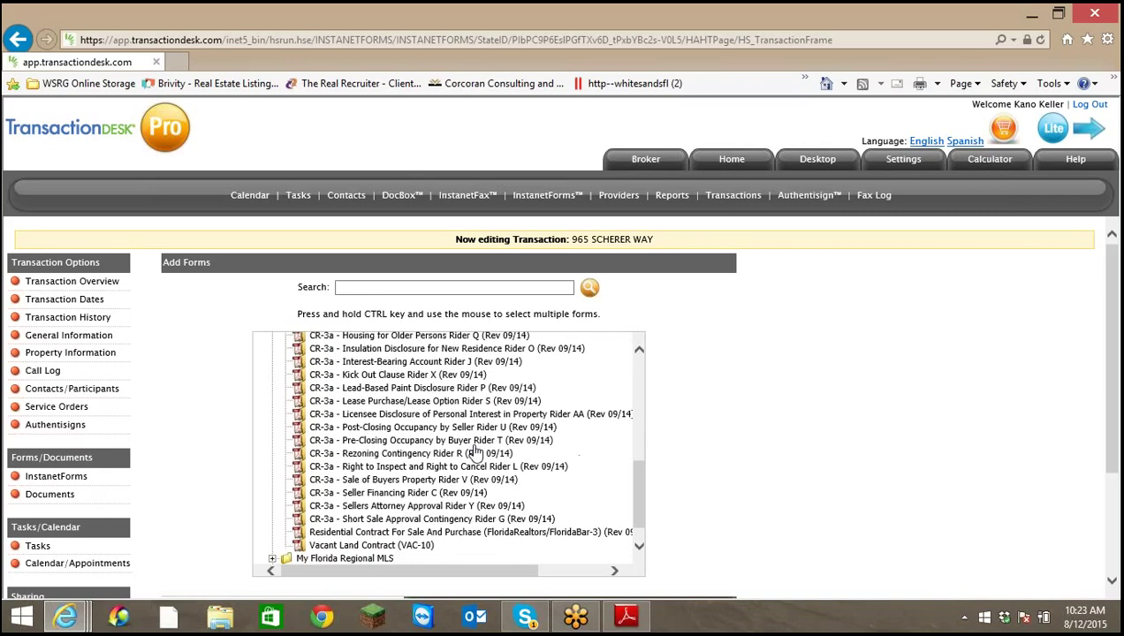
{"action": "left_click", "coordinate": [419, 534]}
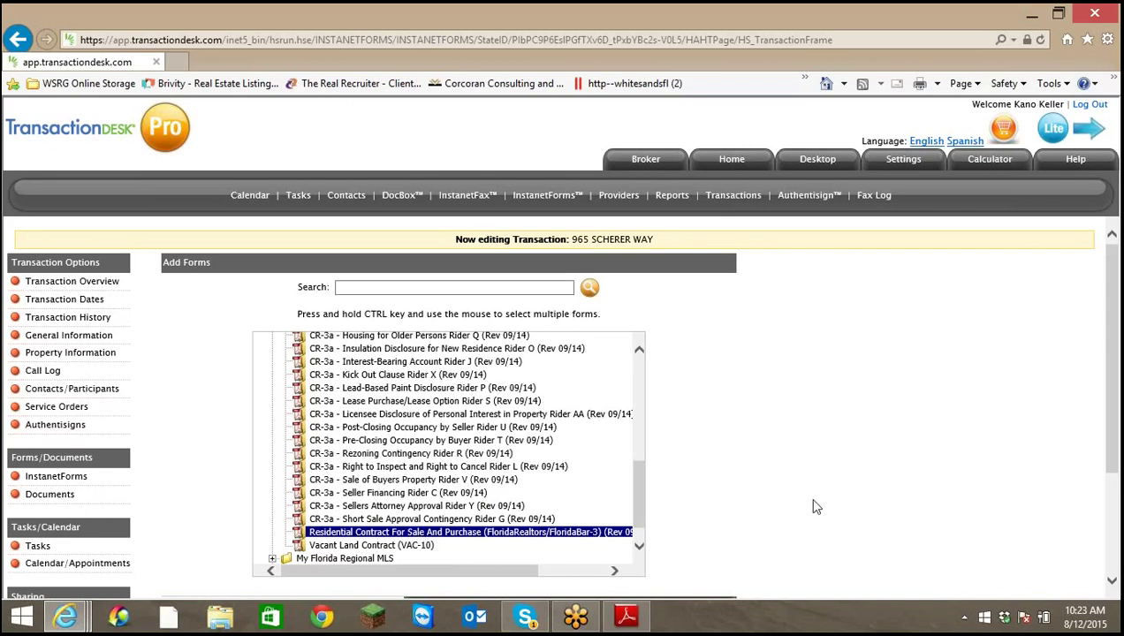
{"action": "scroll", "coordinate": [776, 500], "scroll_direction": "down", "scroll_amount": 3}
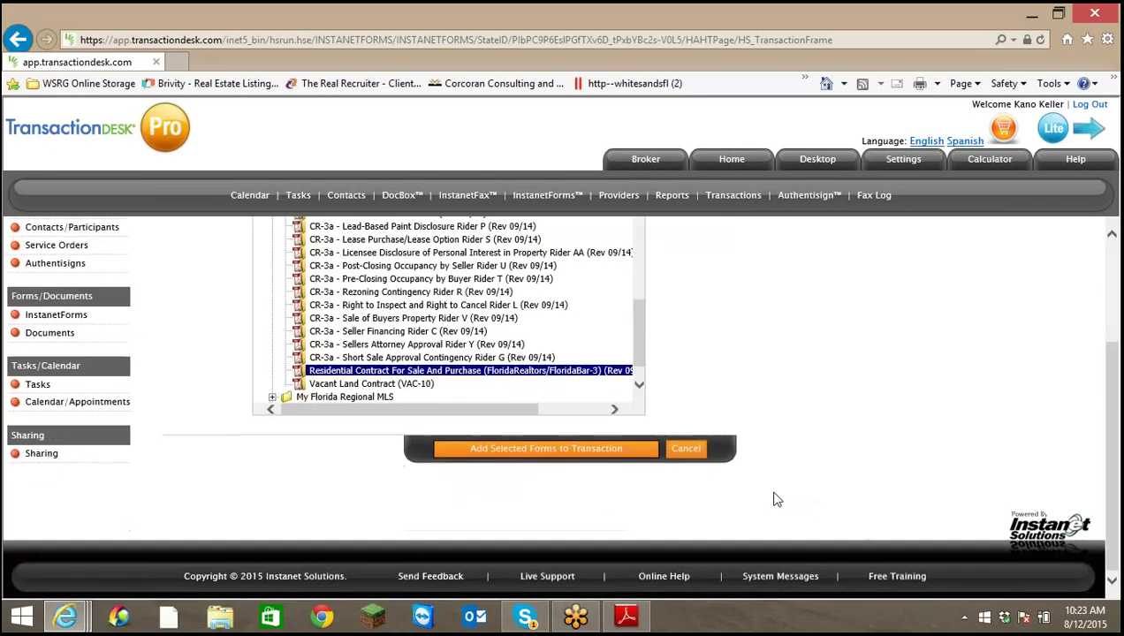
Add the Residential Contract to the transaction and reopen the FAR/BAR Residential Contract & Addenda folder
{"action": "left_click", "coordinate": [634, 452]}
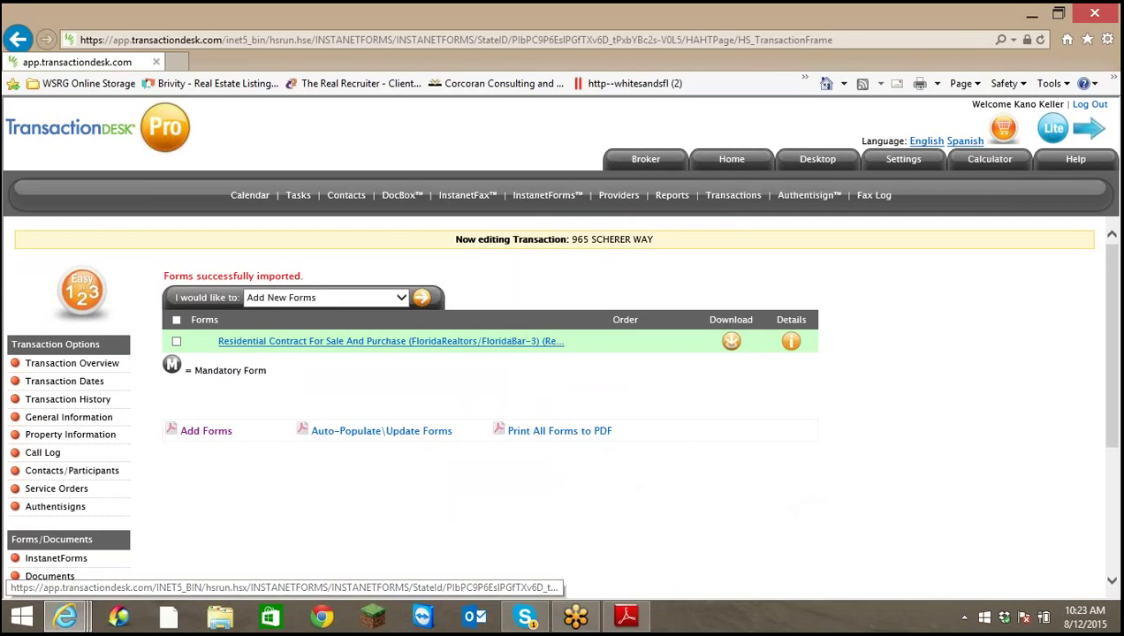
{"action": "left_click", "coordinate": [421, 301]}
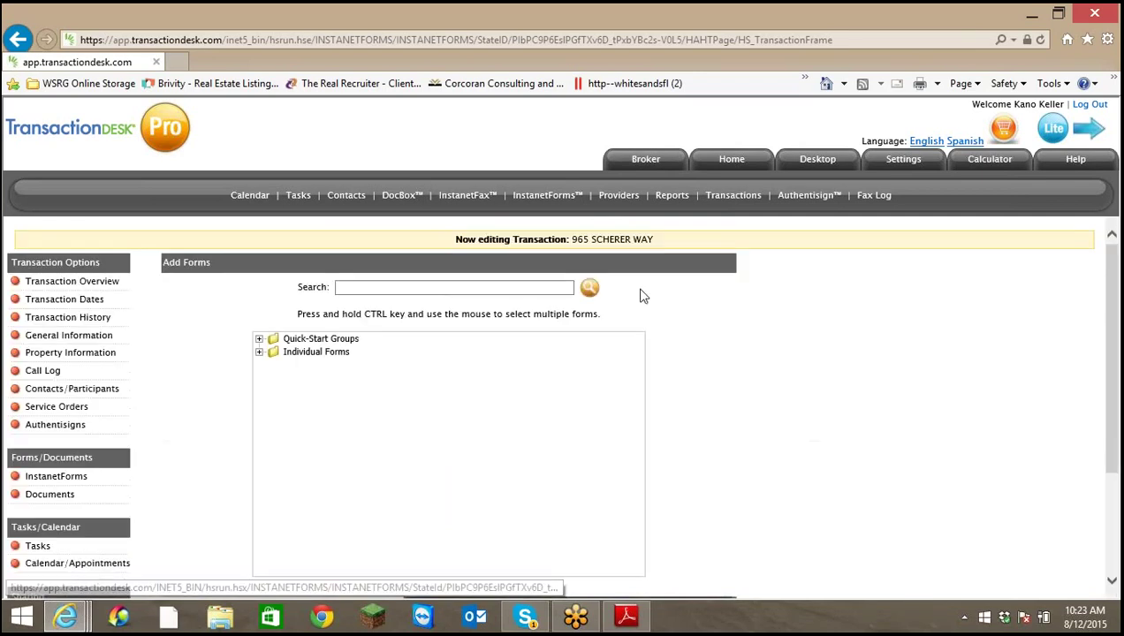
{"action": "left_click", "coordinate": [259, 351]}
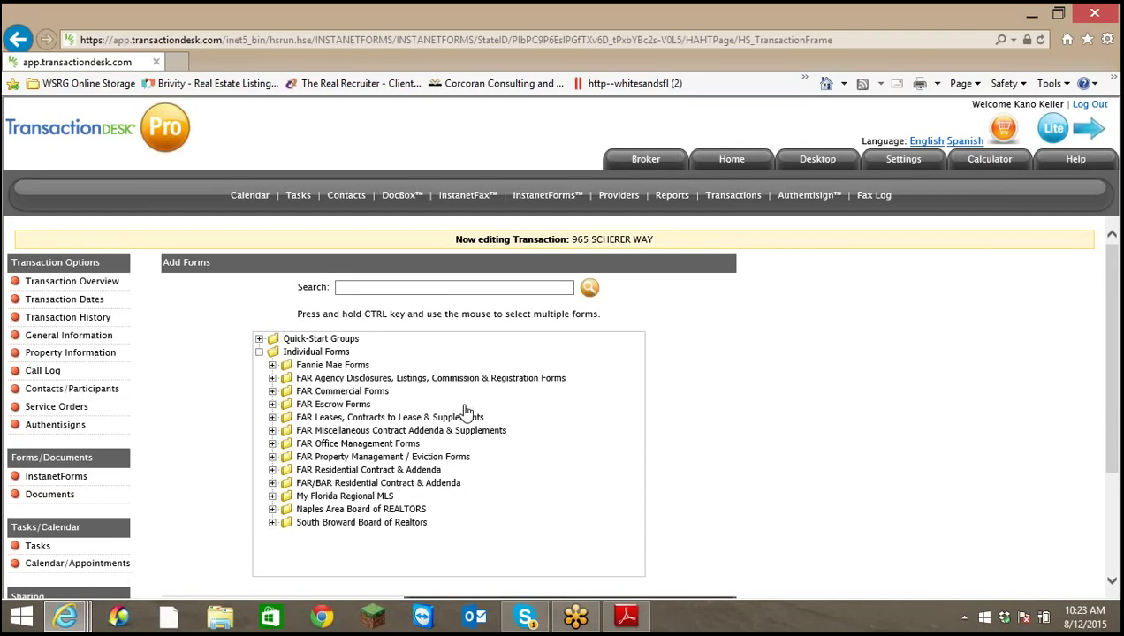
{"action": "scroll", "coordinate": [459, 409], "scroll_direction": "down", "scroll_amount": 1}
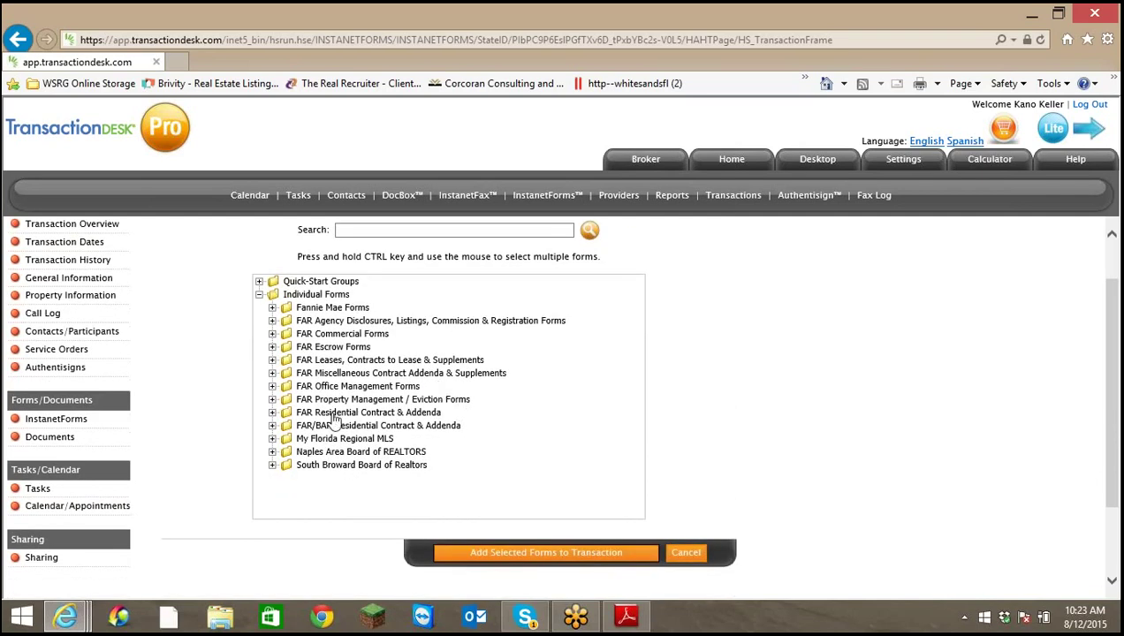
{"action": "left_click", "coordinate": [272, 426]}
{"action": "scroll", "coordinate": [426, 415], "scroll_direction": "down", "scroll_amount": 3}
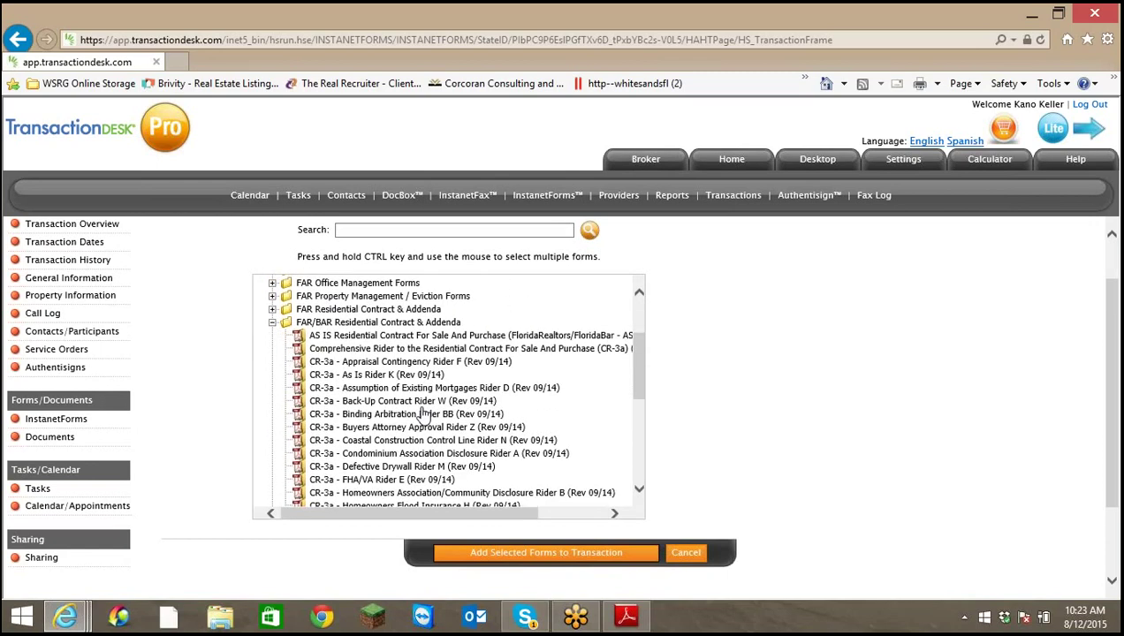
{"action": "scroll", "coordinate": [426, 415], "scroll_direction": "down", "scroll_amount": 1}
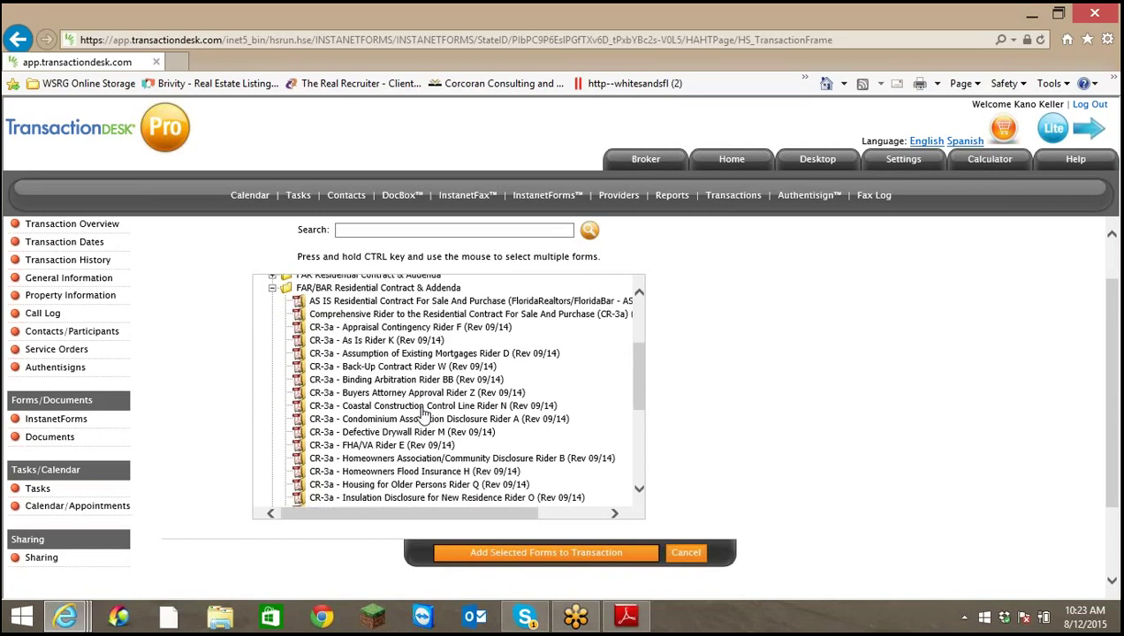
Select the CR-3a Homeowners Association/Community Disclosure Rider B form
{"action": "left_click", "coordinate": [407, 458]}
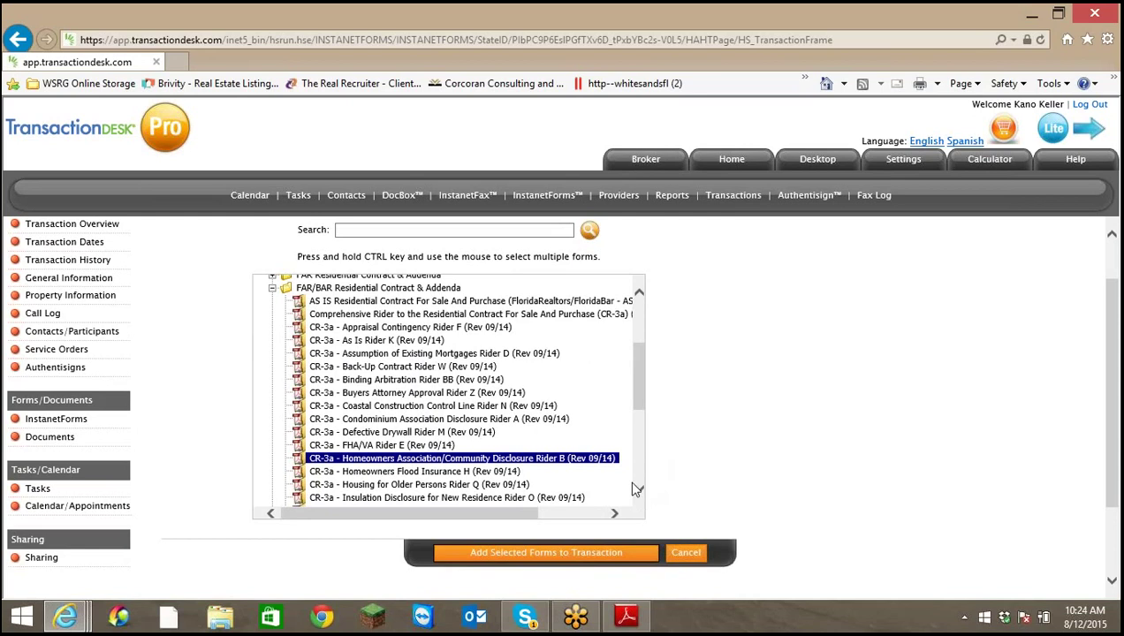
{"action": "triple_click", "coordinate": [300, 254]}
{"action": "left_click", "coordinate": [302, 259]}
{"action": "triple_click", "coordinate": [306, 260]}
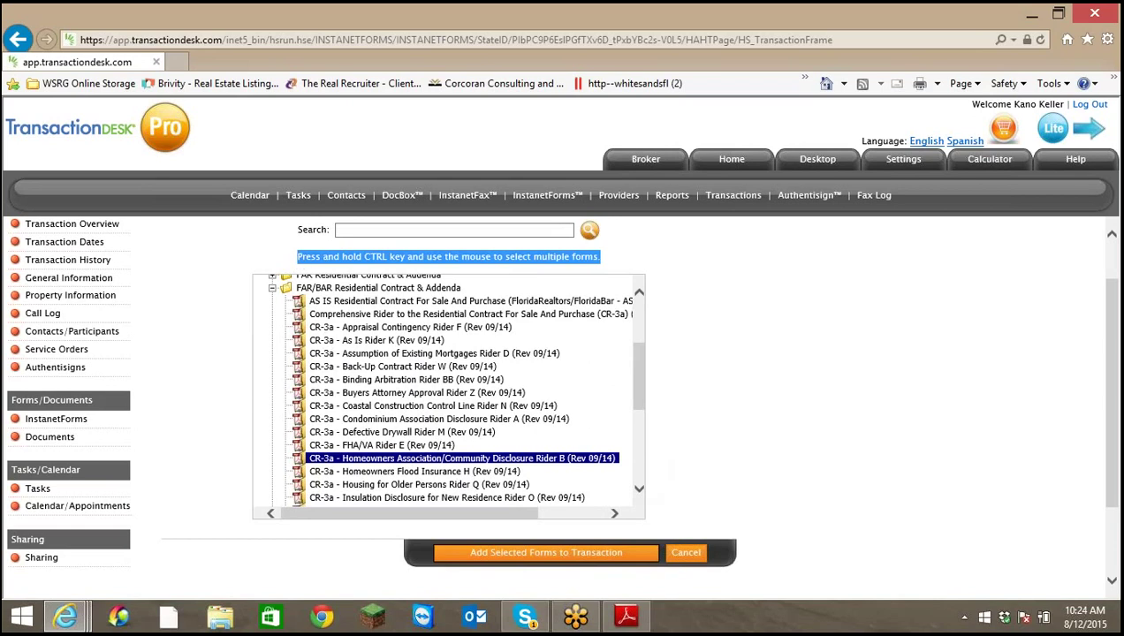
{"action": "left_click", "coordinate": [308, 260]}
{"action": "left_click_drag", "start_coordinate": [300, 257], "coordinate": [321, 257]}
{"action": "triple_click", "coordinate": [321, 258]}
Add the Homeowners Flood Insurance H rider to the selection and import both riders
{"action": "left_click", "coordinate": [435, 474], "text": "ctrl"}
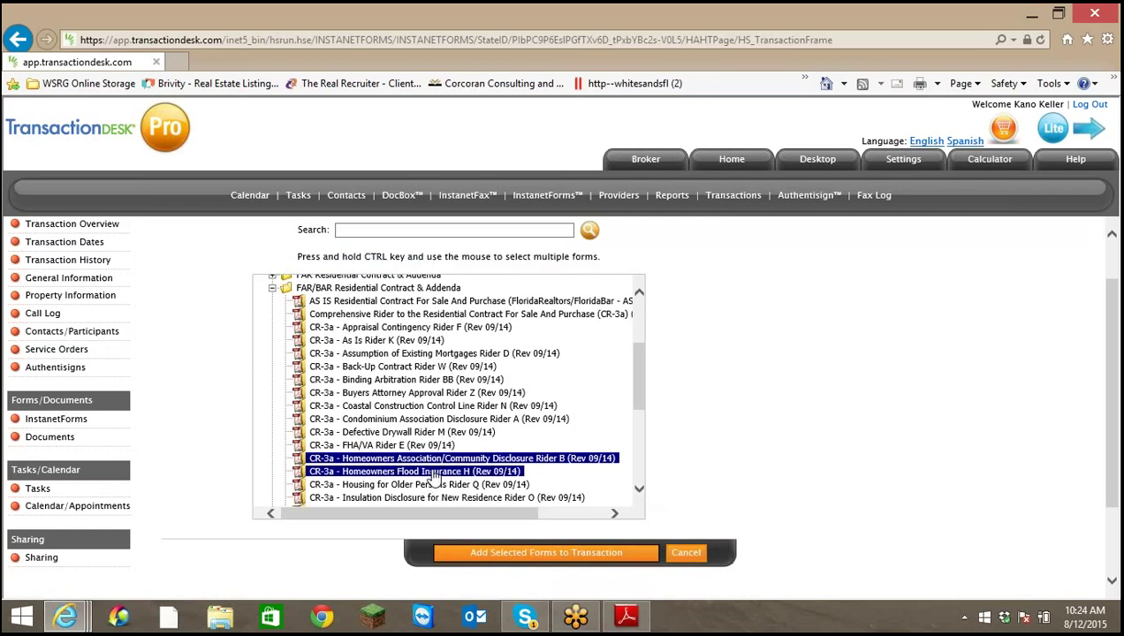
{"action": "left_click", "coordinate": [638, 492]}
{"action": "left_click", "coordinate": [639, 491]}
{"action": "left_click", "coordinate": [639, 492]}
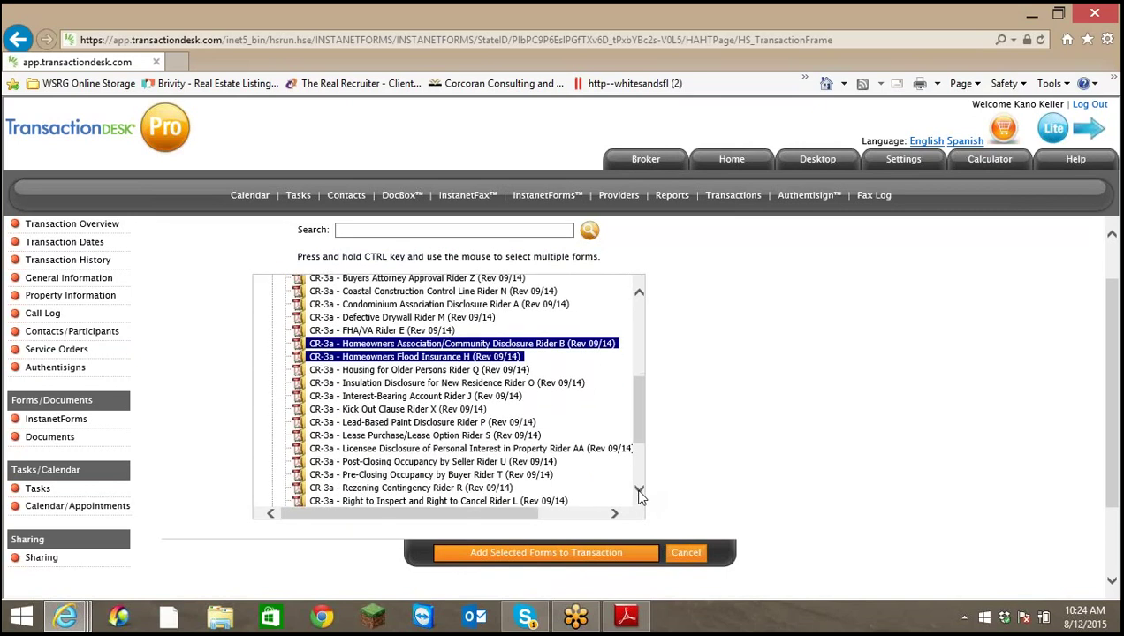
{"action": "left_click", "coordinate": [639, 491]}
{"action": "left_click", "coordinate": [639, 491]}
{"action": "left_click", "coordinate": [638, 492]}
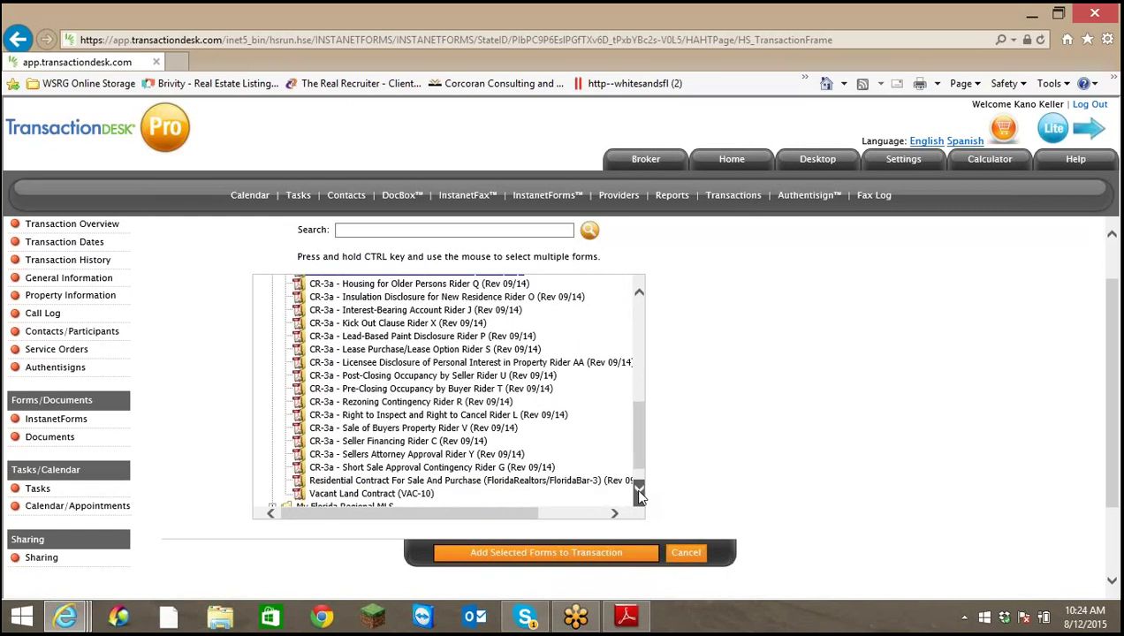
{"action": "left_click", "coordinate": [639, 491]}
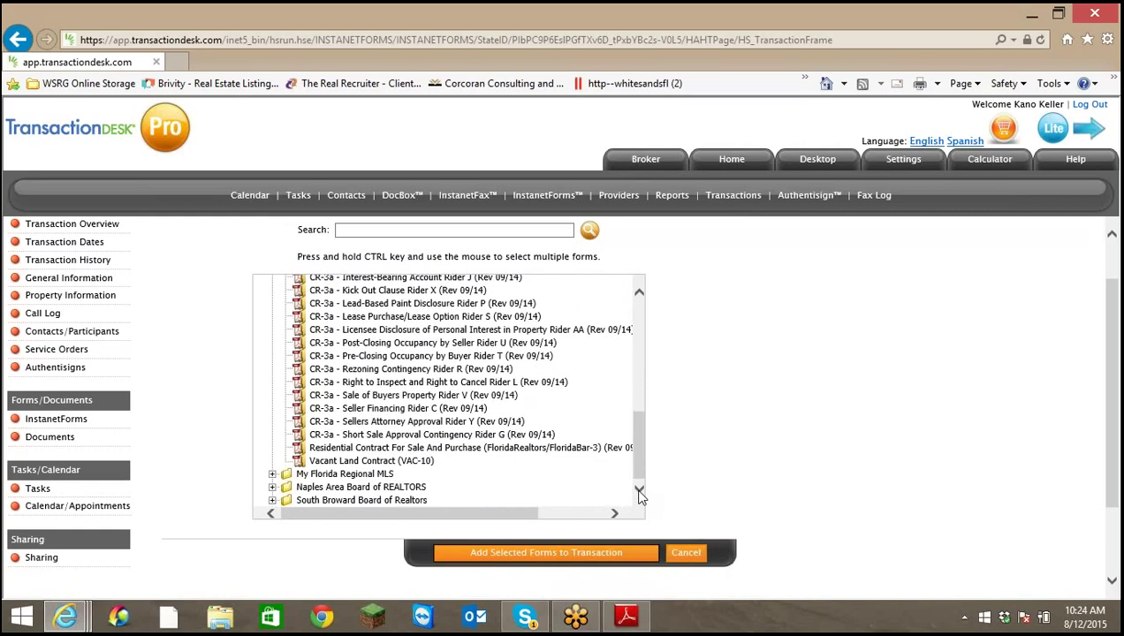
{"action": "left_click", "coordinate": [585, 555]}
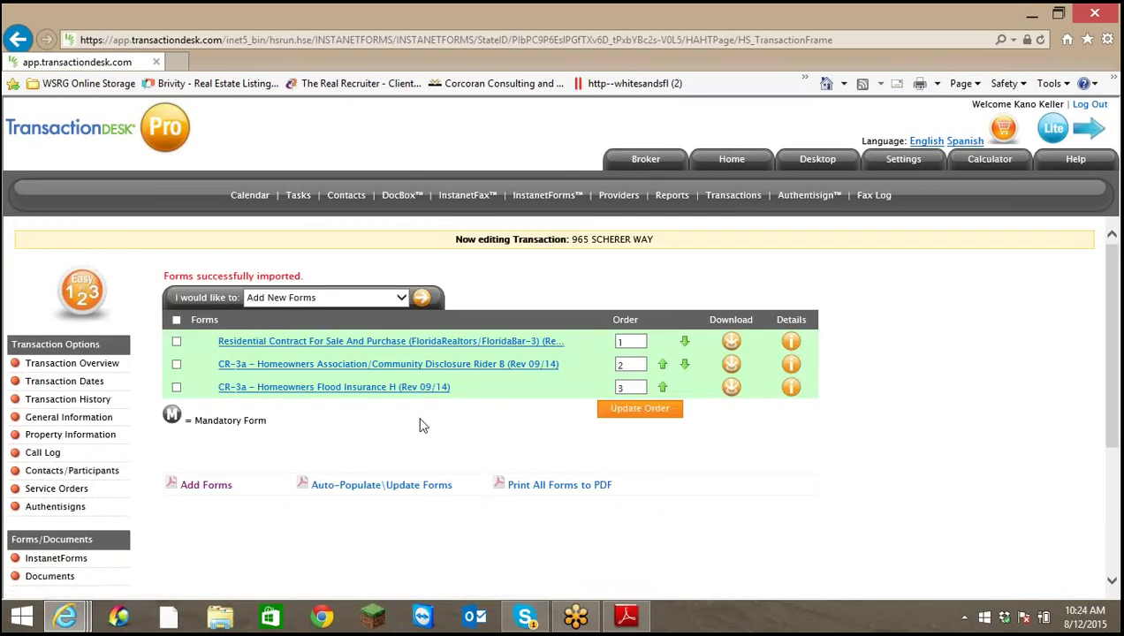
Keep the order contract, HOA rider, flood rider, then auto-populate all three forms
{"action": "left_click", "coordinate": [663, 389]}
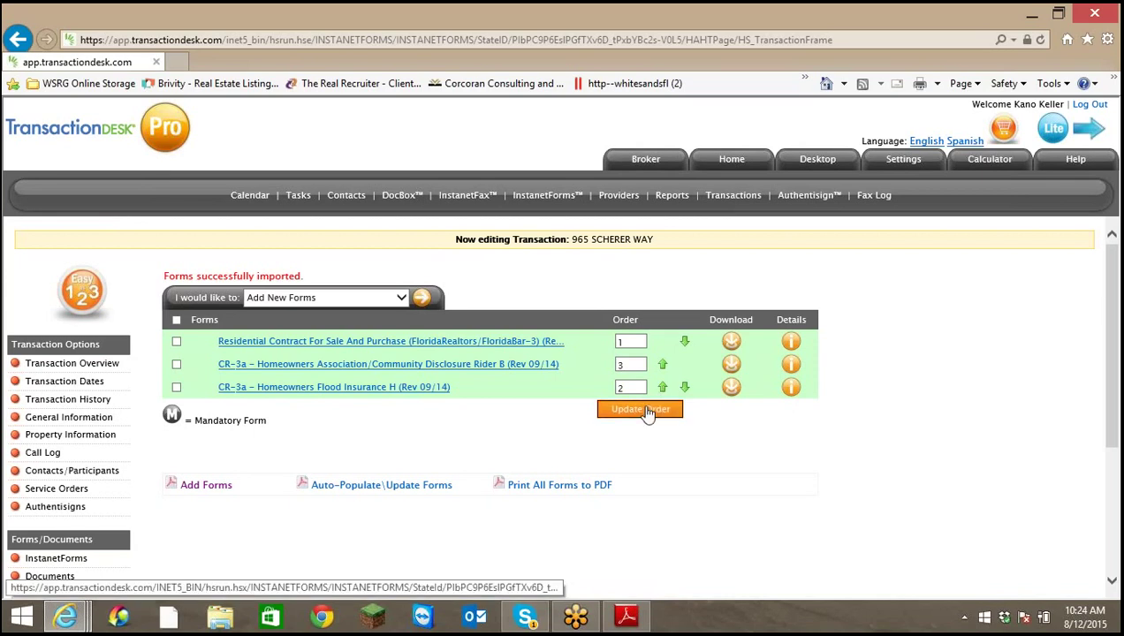
{"action": "left_click", "coordinate": [647, 412]}
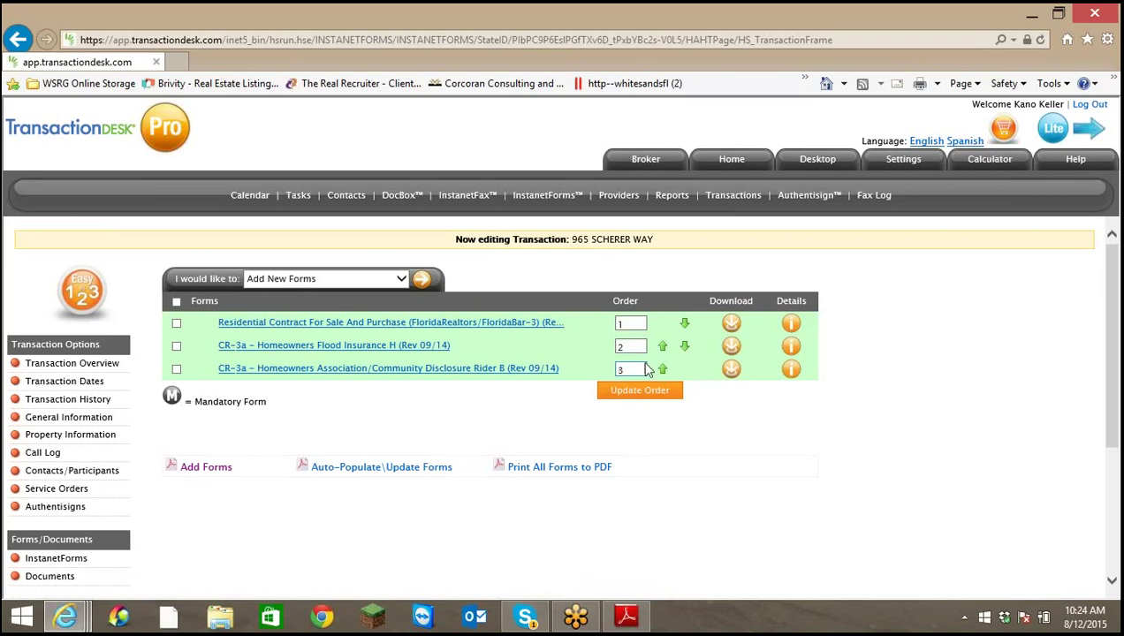
{"action": "left_click", "coordinate": [685, 346]}
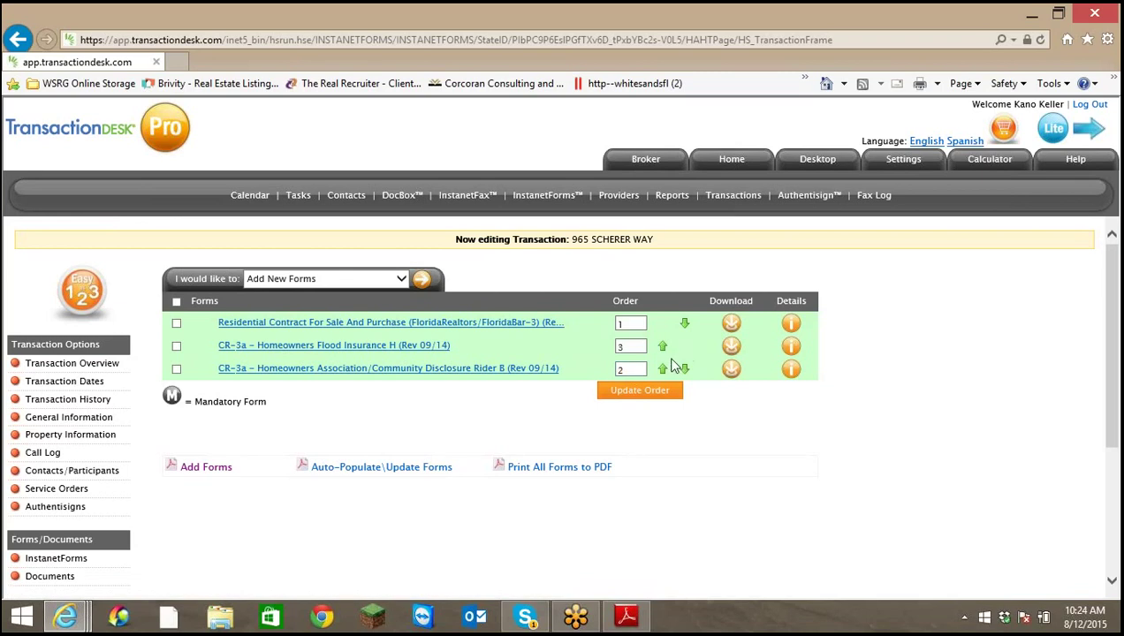
{"action": "left_click", "coordinate": [640, 400]}
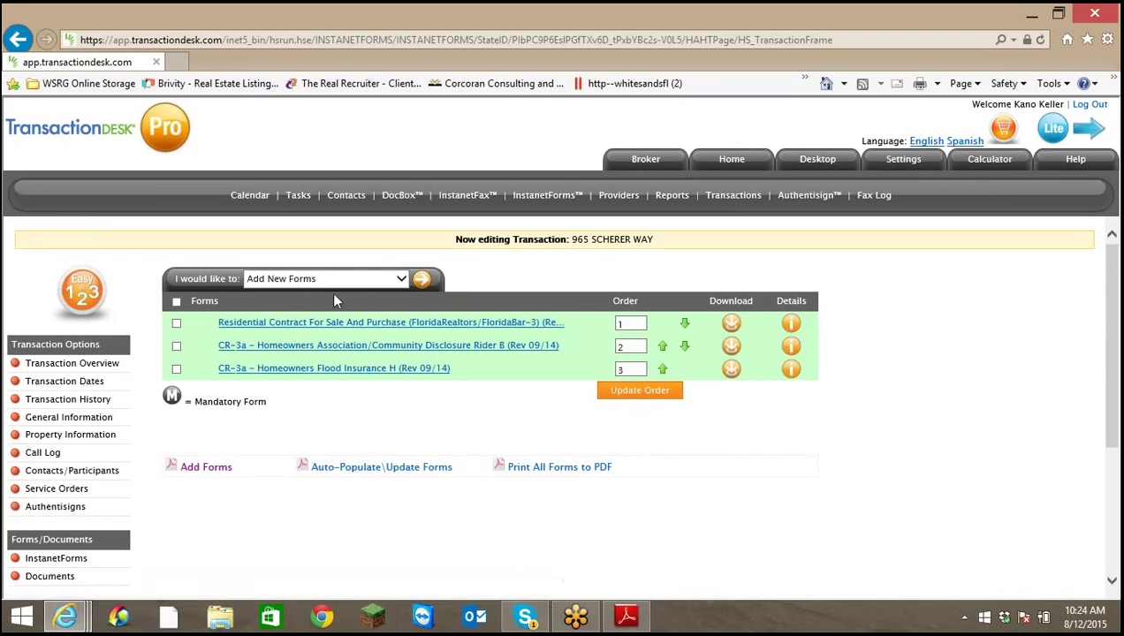
{"action": "left_click", "coordinate": [359, 476]}
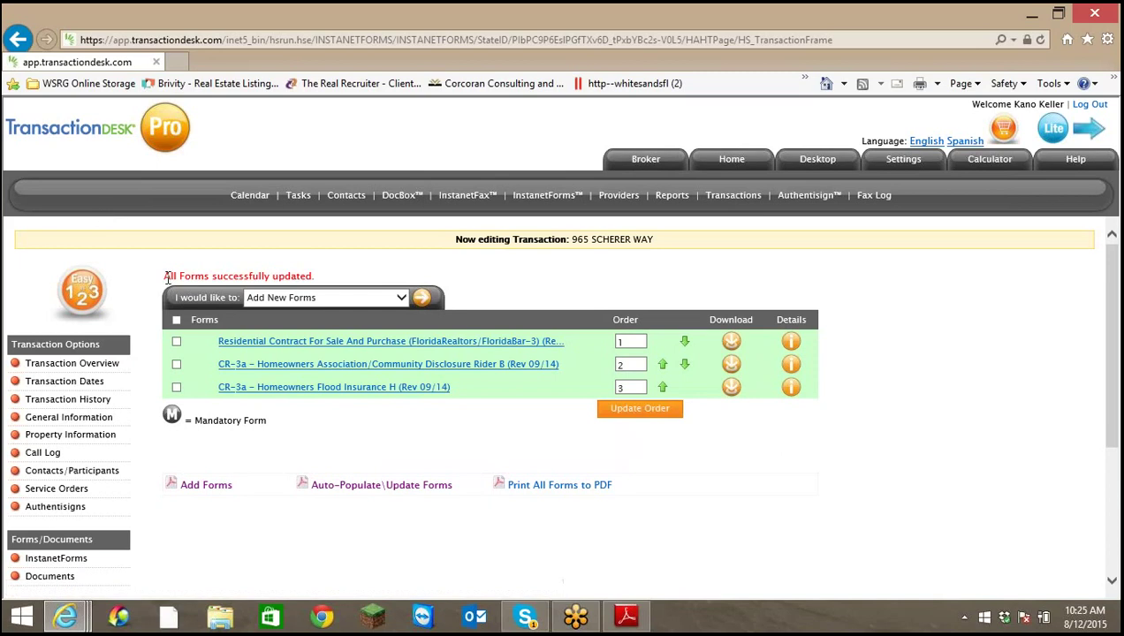
{"action": "left_click_drag", "start_coordinate": [167, 279], "coordinate": [311, 279]}
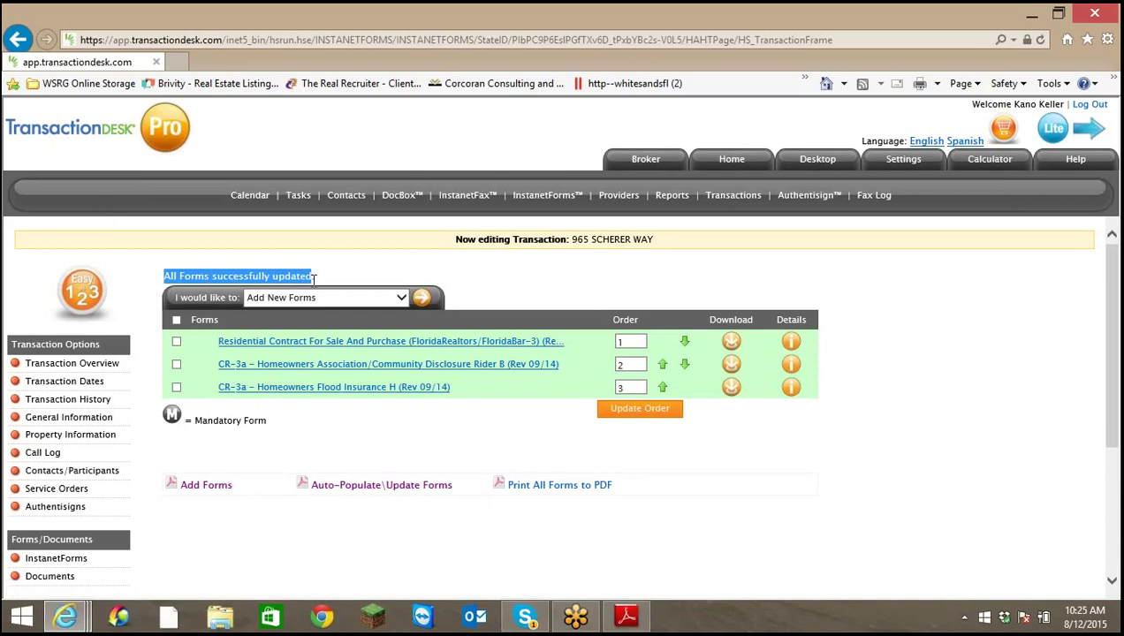
{"action": "left_click", "coordinate": [473, 465]}
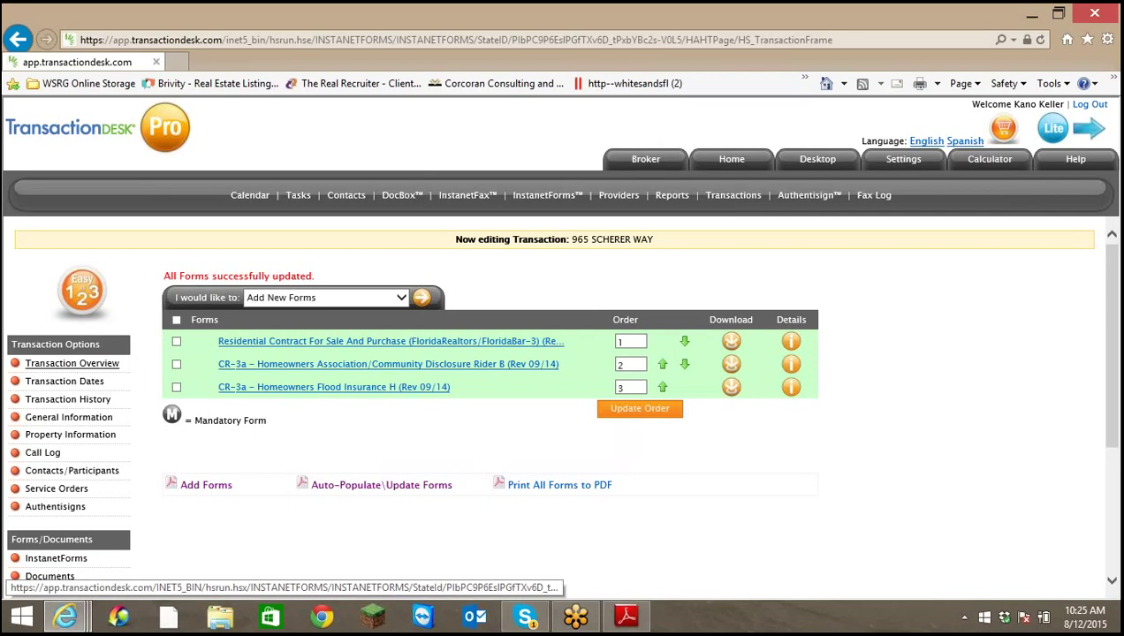
{"action": "left_click", "coordinate": [74, 366]}
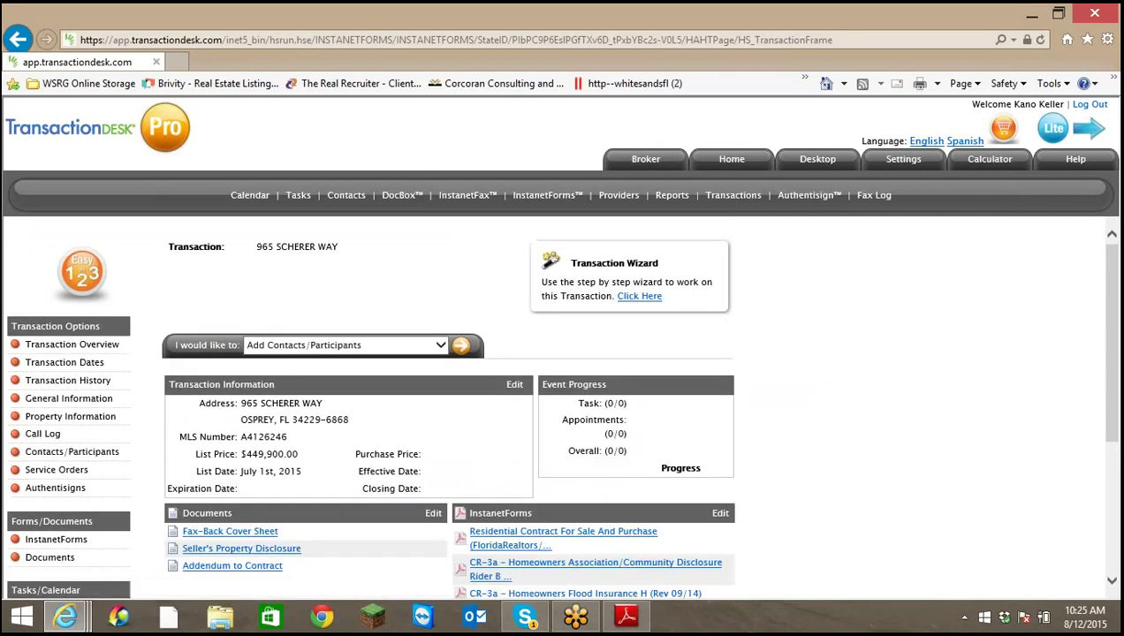
{"action": "scroll", "coordinate": [873, 434], "scroll_direction": "down", "scroll_amount": 1}
{"action": "scroll", "coordinate": [873, 434], "scroll_direction": "down", "scroll_amount": 2}
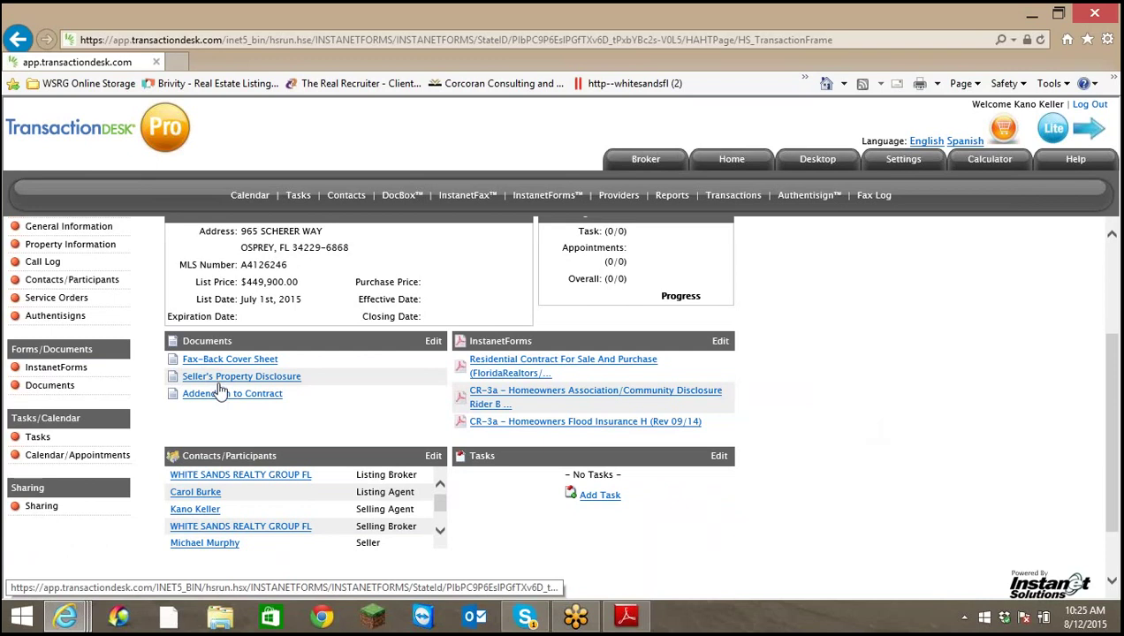
{"action": "left_click", "coordinate": [557, 365]}
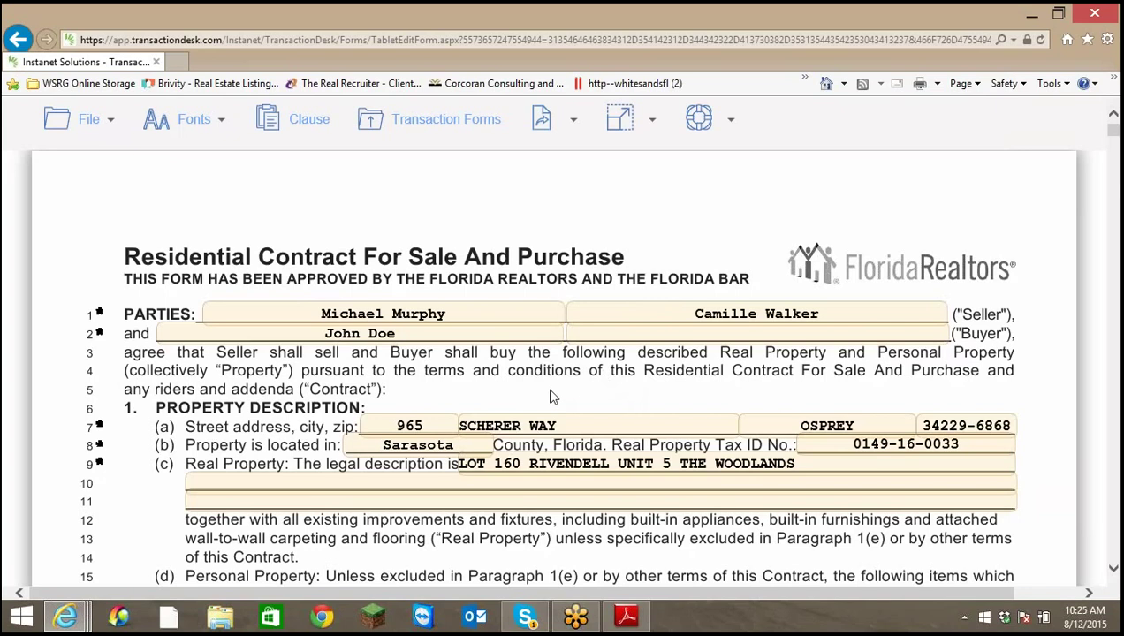
{"action": "scroll", "coordinate": [550, 397], "scroll_direction": "down", "scroll_amount": 3}
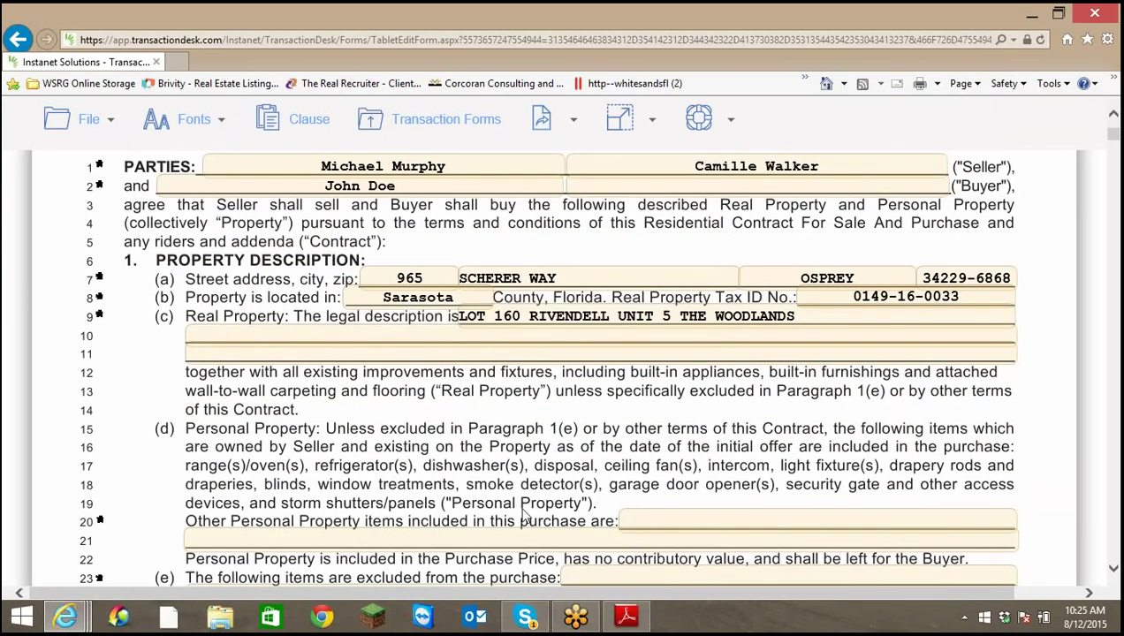
{"action": "scroll", "coordinate": [515, 484], "scroll_direction": "down", "scroll_amount": 2}
{"action": "scroll", "coordinate": [516, 484], "scroll_direction": "down", "scroll_amount": 1}
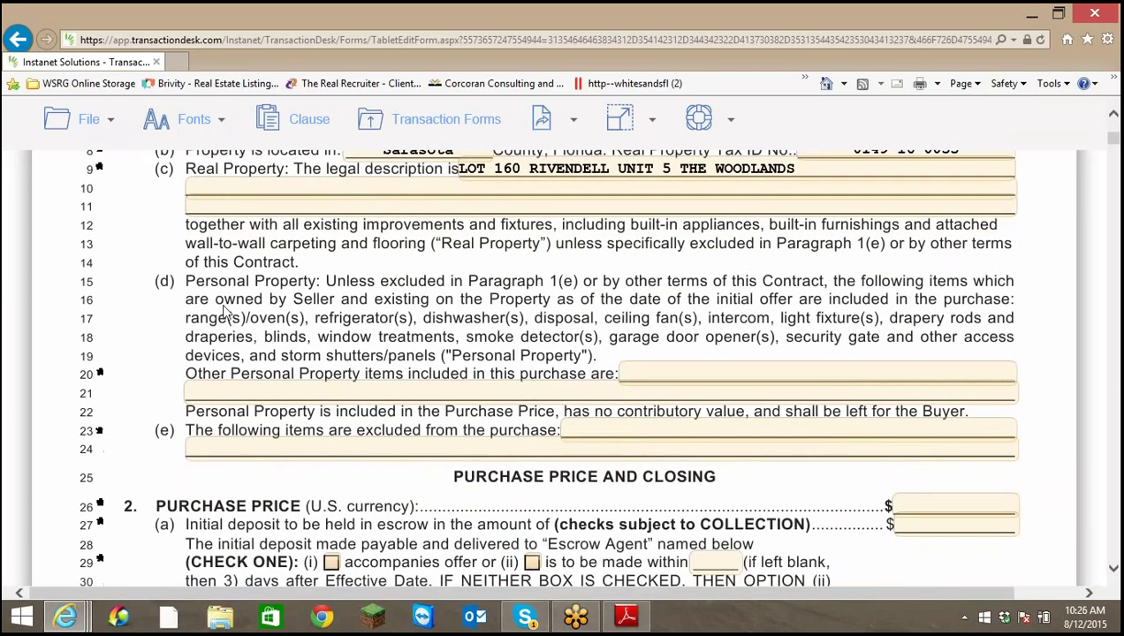
{"action": "scroll", "coordinate": [730, 360], "scroll_direction": "up", "scroll_amount": 3}
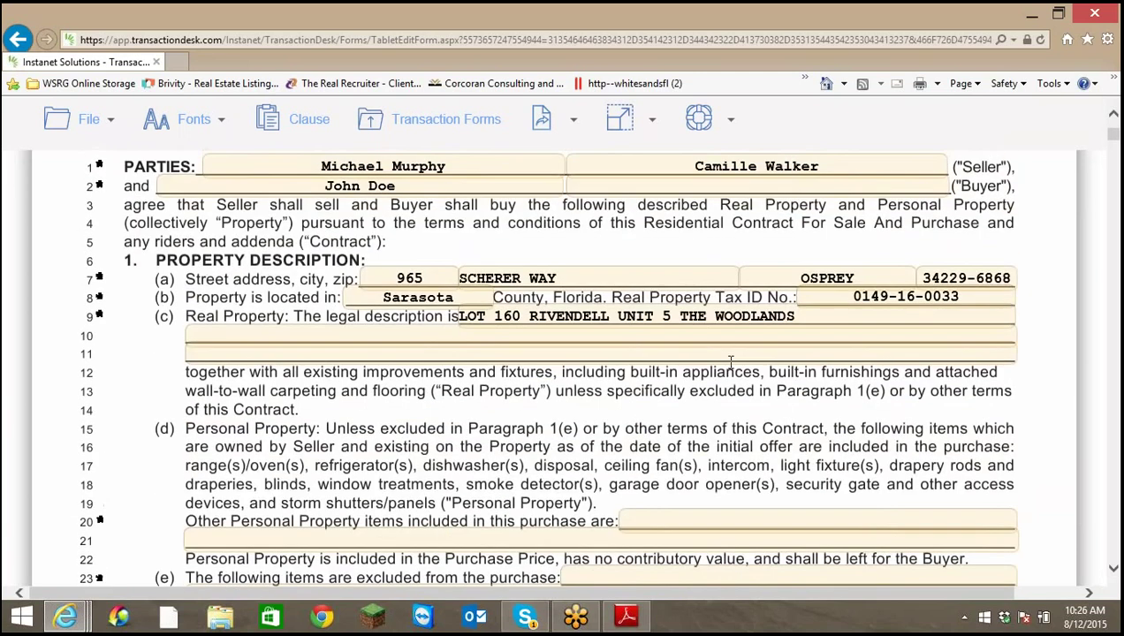
{"action": "scroll", "coordinate": [693, 444], "scroll_direction": "down", "scroll_amount": 3}
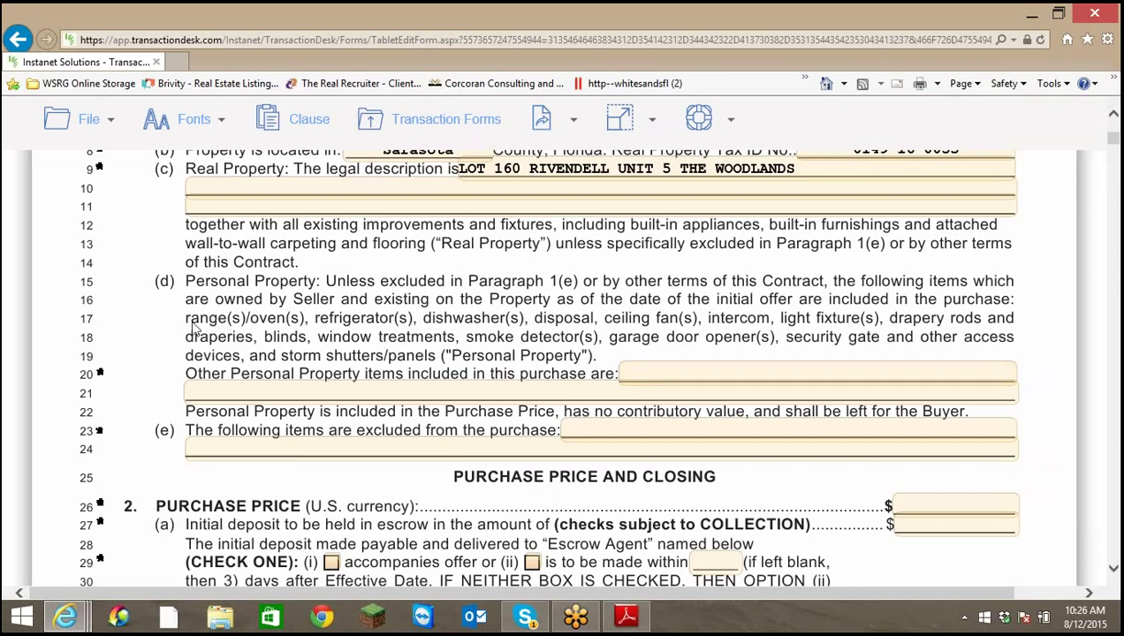
Enter 'Washer, Dryer, Pool Equipment' in the line 20 Other Personal Property field
{"action": "left_click", "coordinate": [654, 380]}
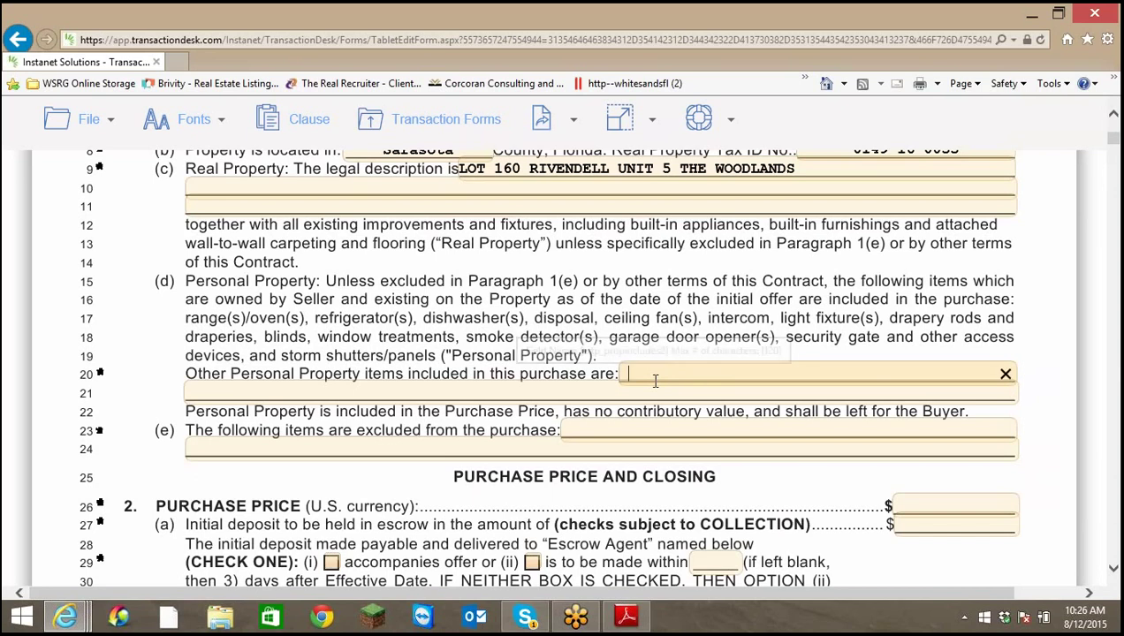
{"action": "type", "text": "Wash"}
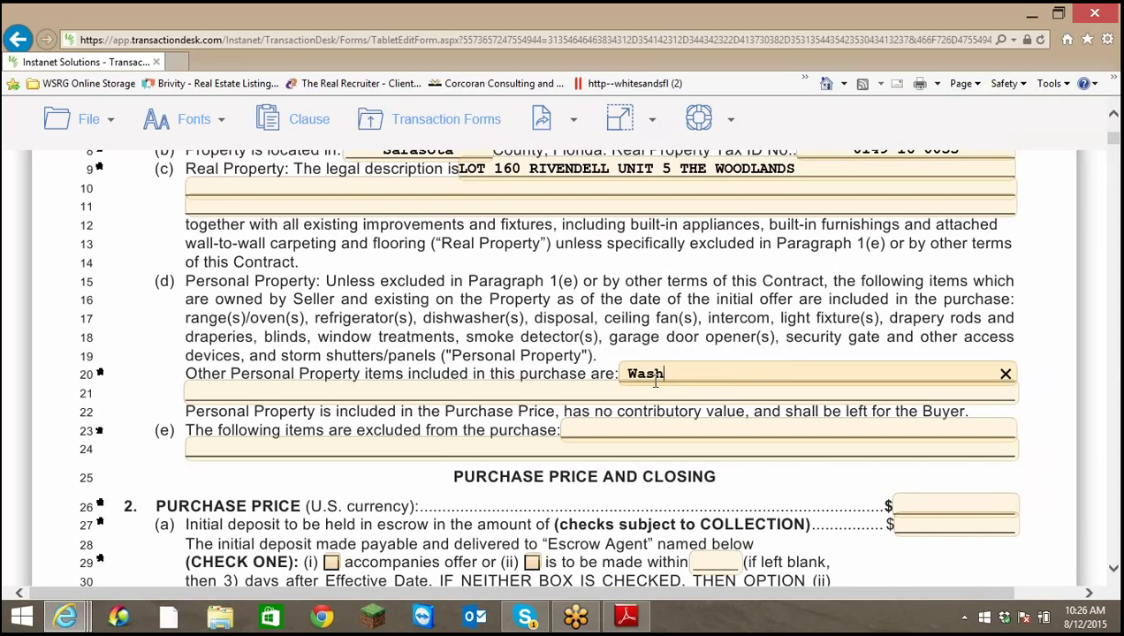
{"action": "type", "text": "er, "}
{"action": "type", "text": "Dry"}
{"action": "key", "text": "BackSpace"}
{"action": "type", "text": "ryer, Pool E"}
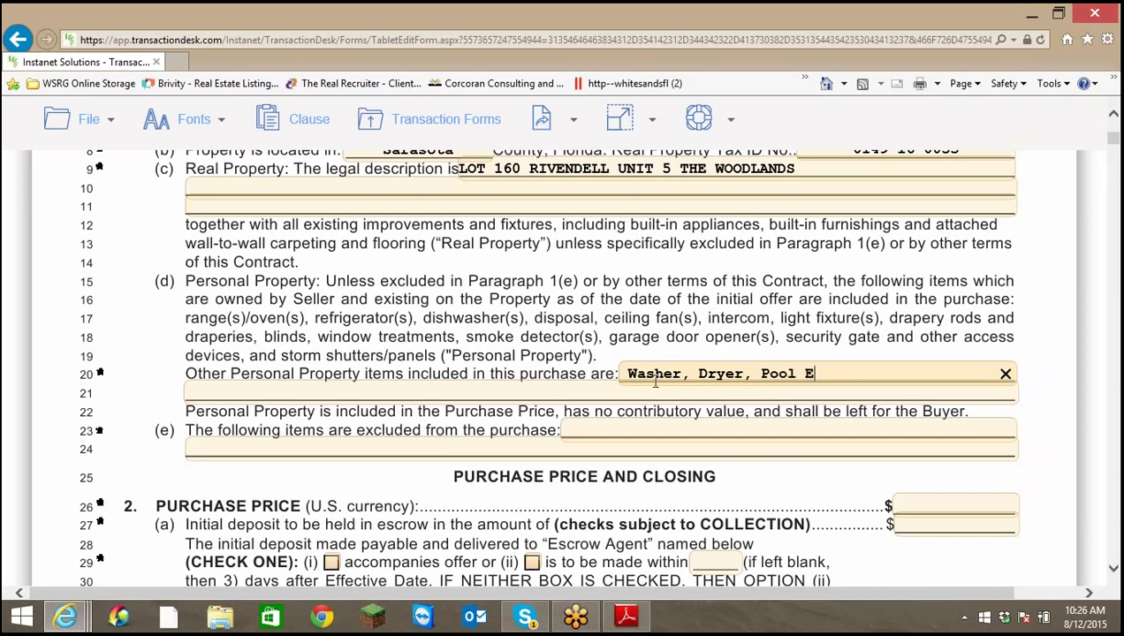
{"action": "type", "text": "quipment"}
{"action": "left_click", "coordinate": [714, 433]}
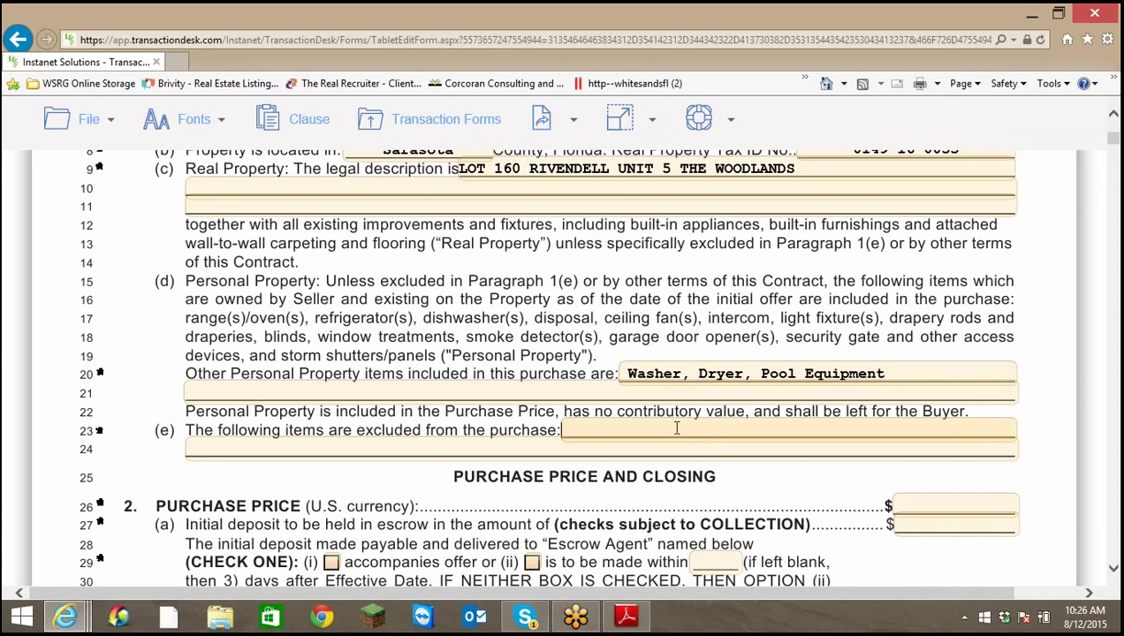
{"action": "scroll", "coordinate": [623, 428], "scroll_direction": "down", "scroll_amount": 3}
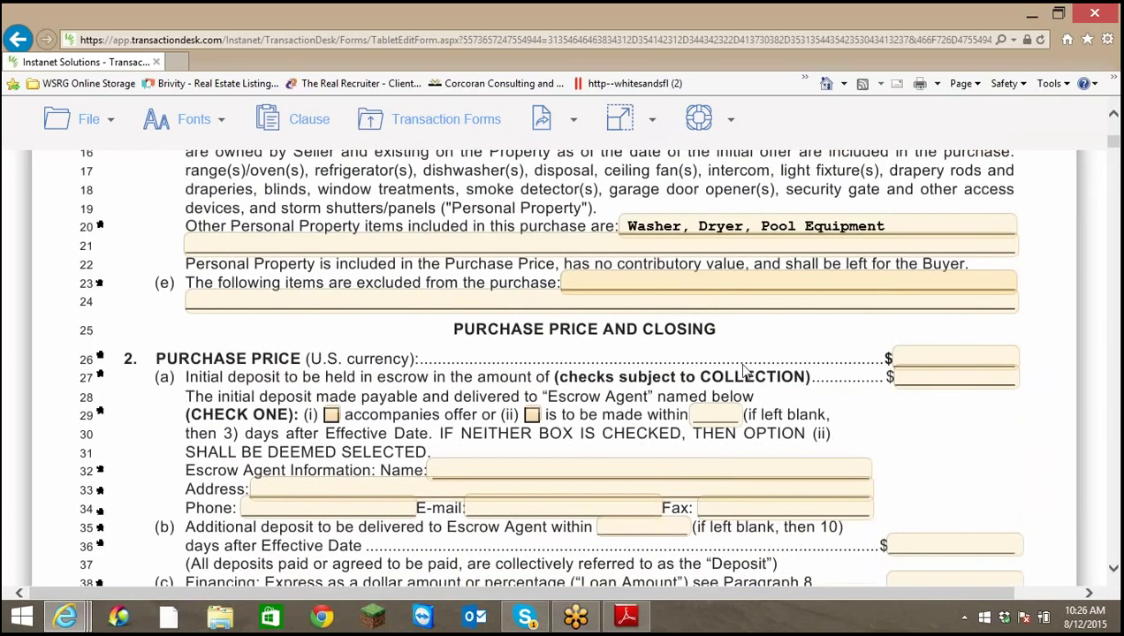
{"action": "left_click", "coordinate": [903, 354]}
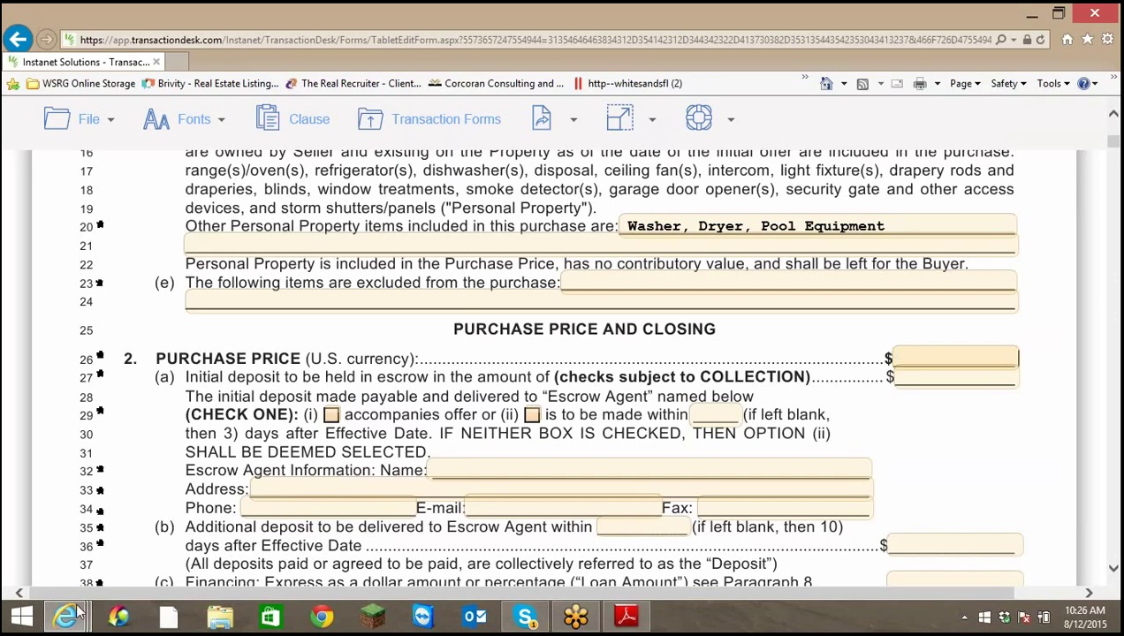
{"action": "mouse_move", "coordinate": [66, 621]}
{"action": "left_click", "coordinate": [271, 526]}
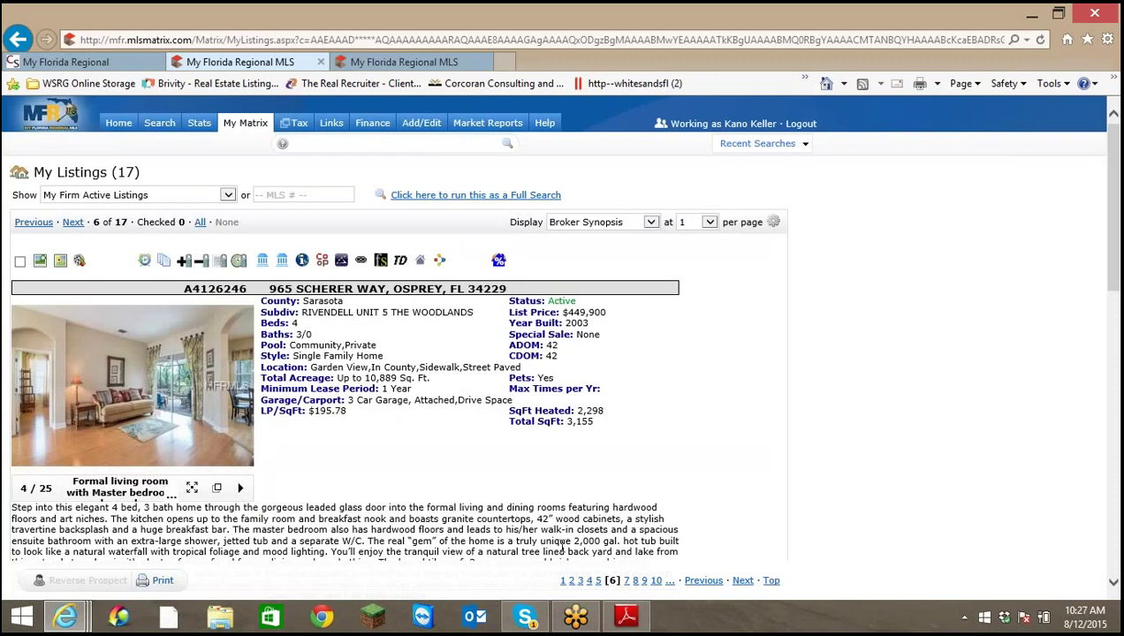
{"action": "mouse_move", "coordinate": [67, 624]}
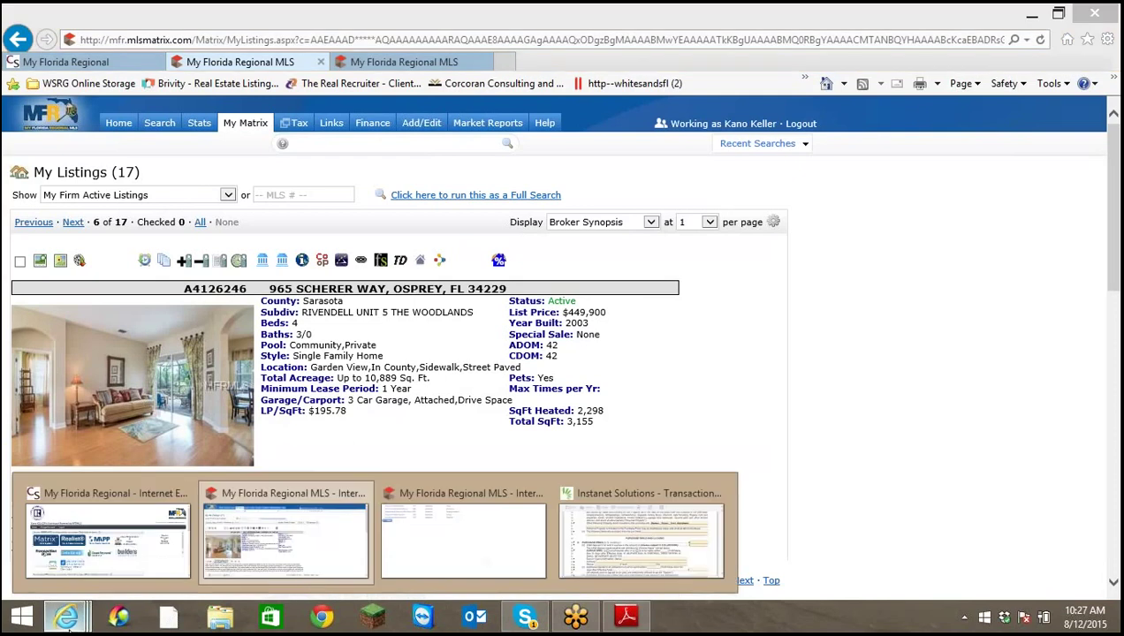
{"action": "left_click", "coordinate": [654, 573]}
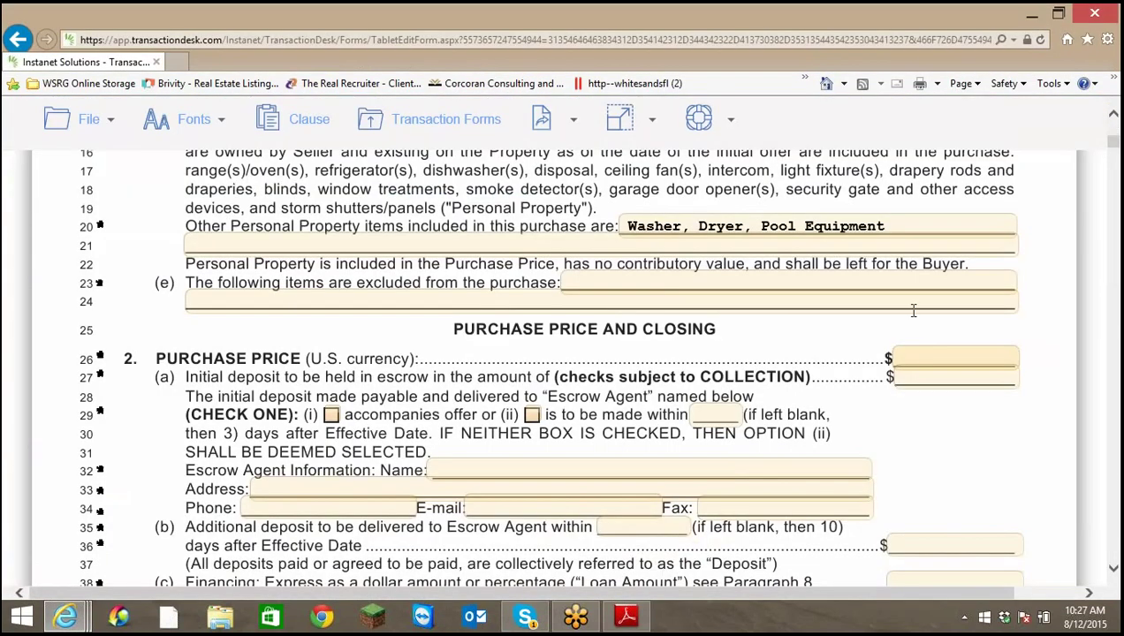
Enter 440000 as the purchase price
{"action": "type", "text": "440000."}
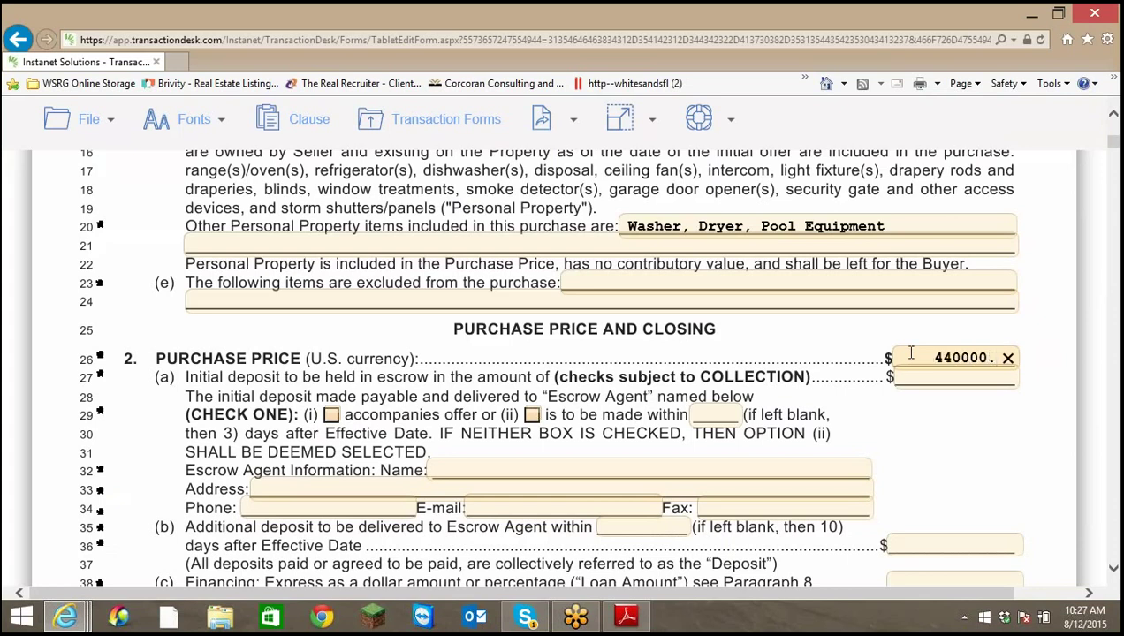
{"action": "left_click", "coordinate": [940, 376]}
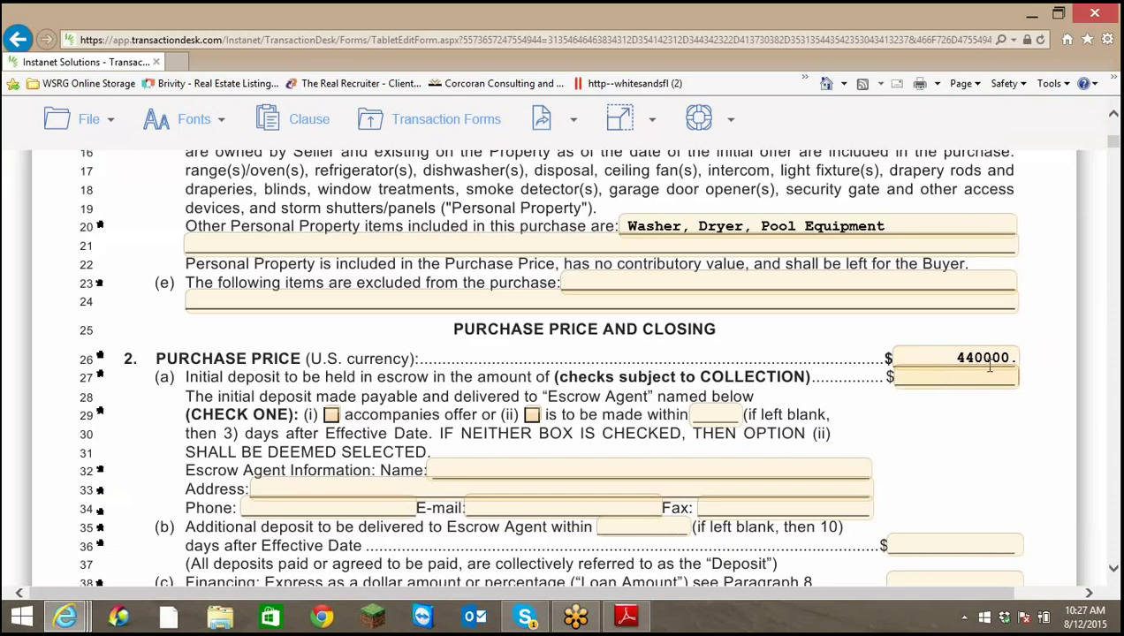
{"action": "left_click", "coordinate": [979, 357]}
{"action": "left_click", "coordinate": [1004, 358]}
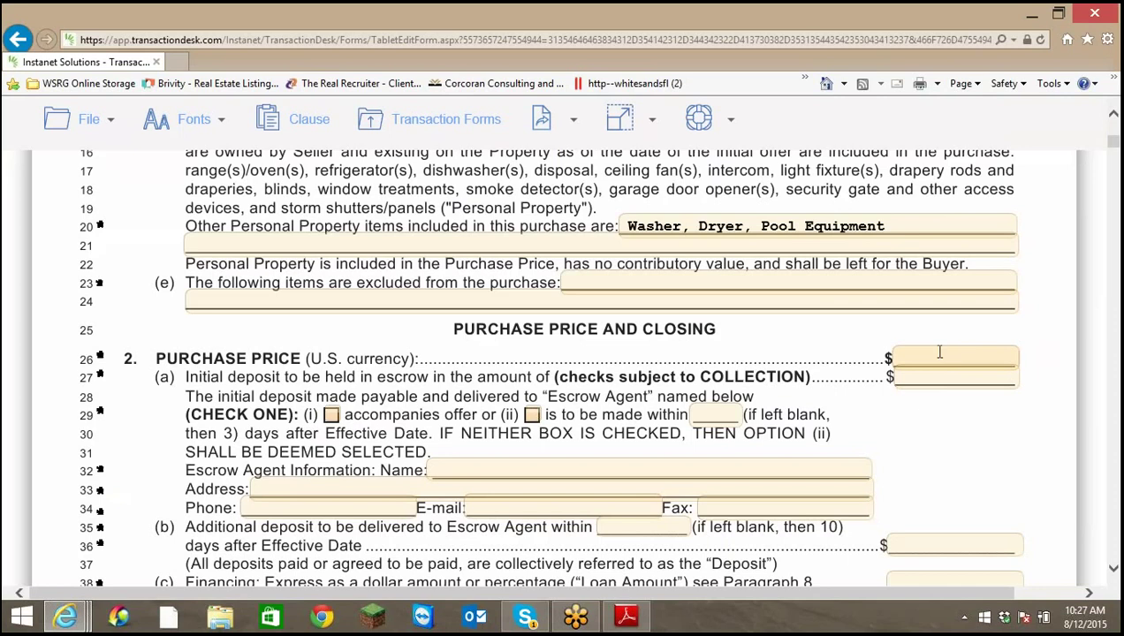
{"action": "type", "text": "440000"}
Set a 5000 initial deposit due within 3 days after the Effective Date
{"action": "left_click", "coordinate": [986, 379]}
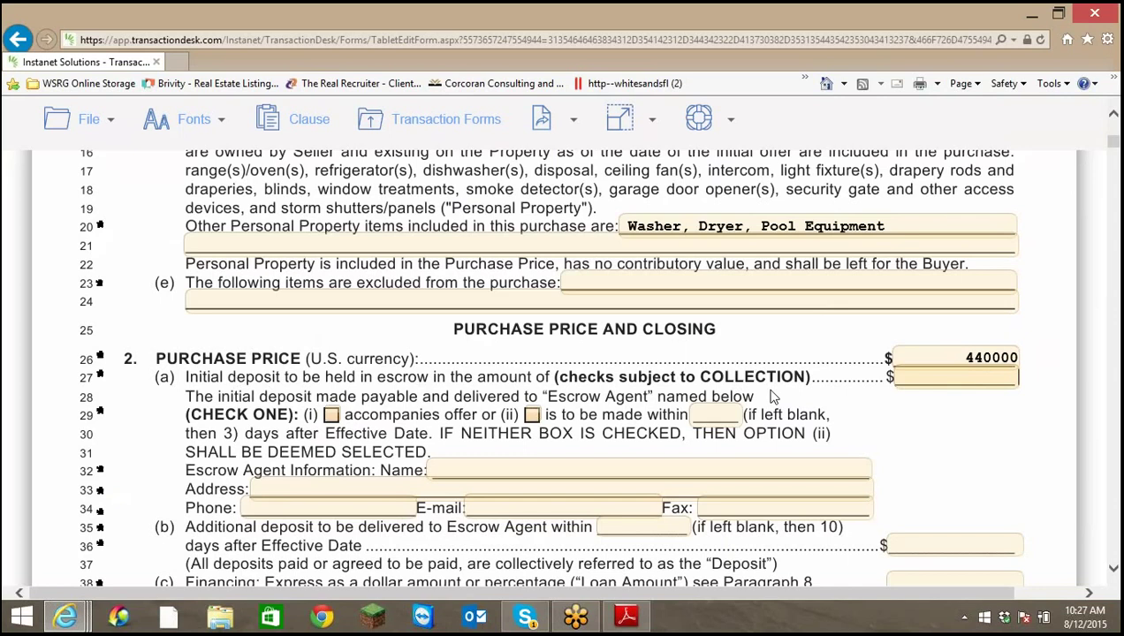
{"action": "type", "text": "5000"}
{"action": "left_click", "coordinate": [531, 416]}
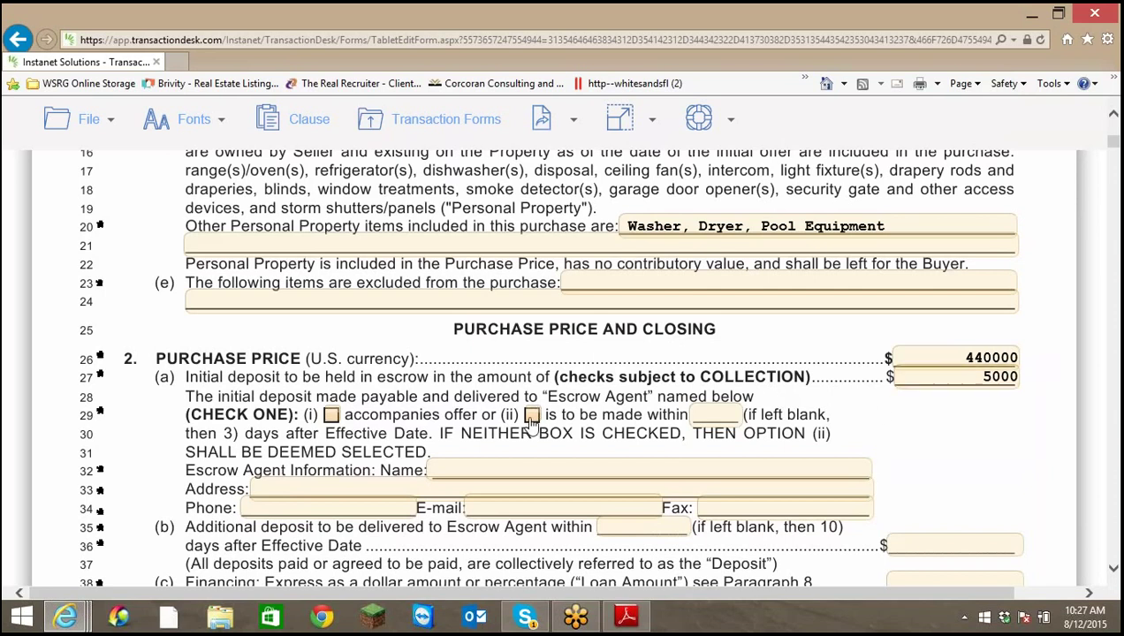
{"action": "left_click", "coordinate": [720, 415]}
{"action": "type", "text": "3"}
{"action": "scroll", "coordinate": [620, 421], "scroll_direction": "down", "scroll_amount": 3}
{"action": "left_click", "coordinate": [457, 312]}
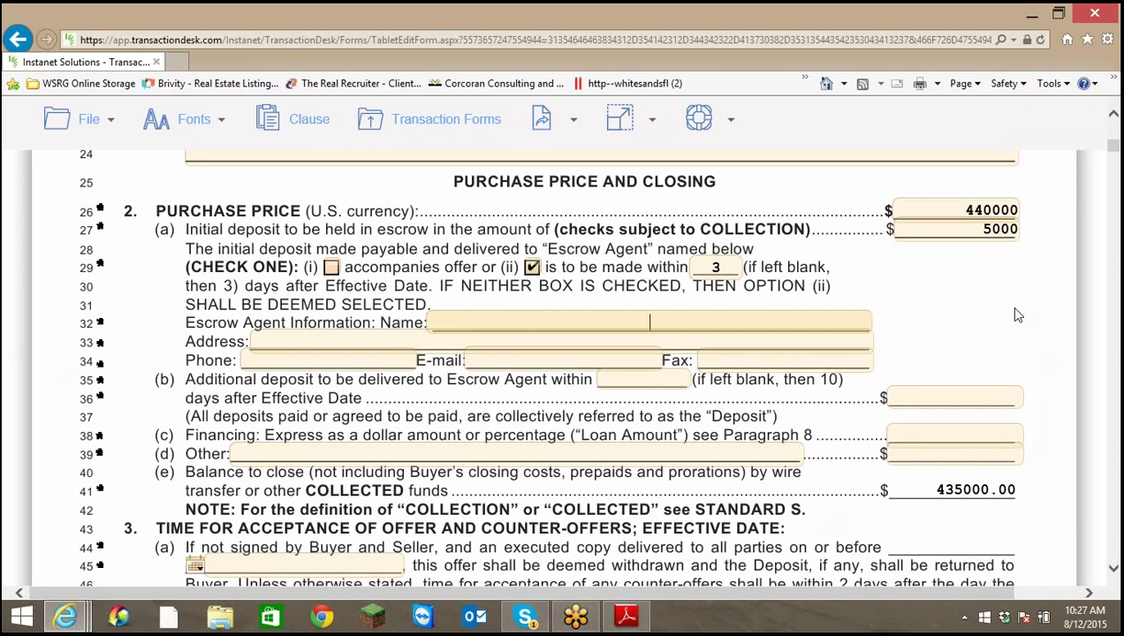
Enter TBA as the escrow agent and commit 80% as the financing amount
{"action": "type", "text": "TBA"}
{"action": "scroll", "coordinate": [1001, 340], "scroll_direction": "down", "scroll_amount": 3}
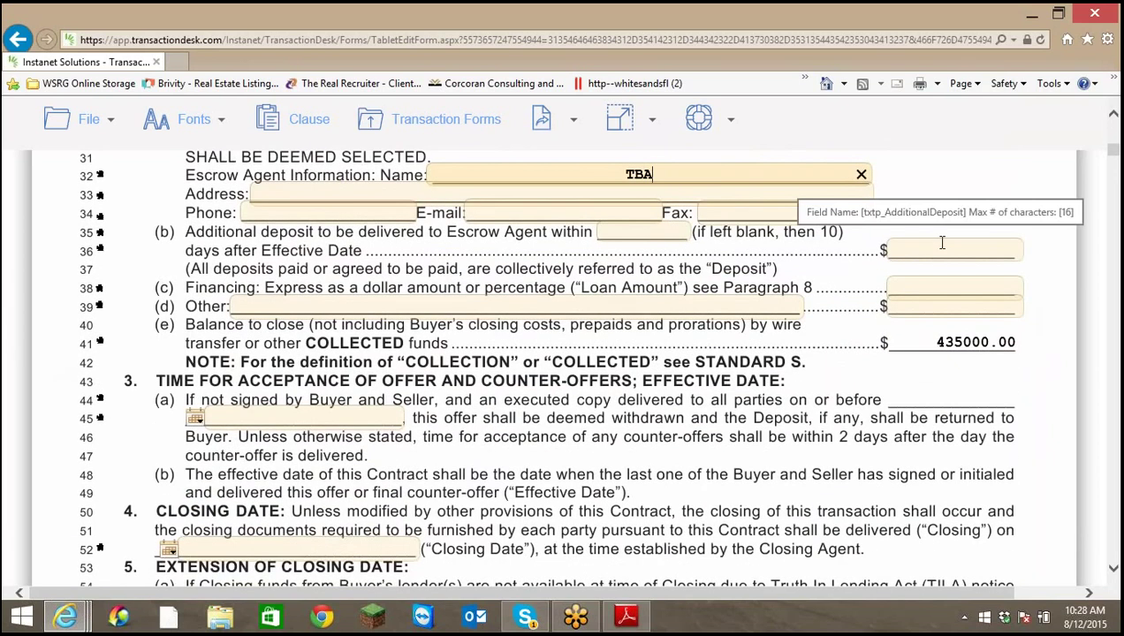
{"action": "left_click", "coordinate": [911, 285]}
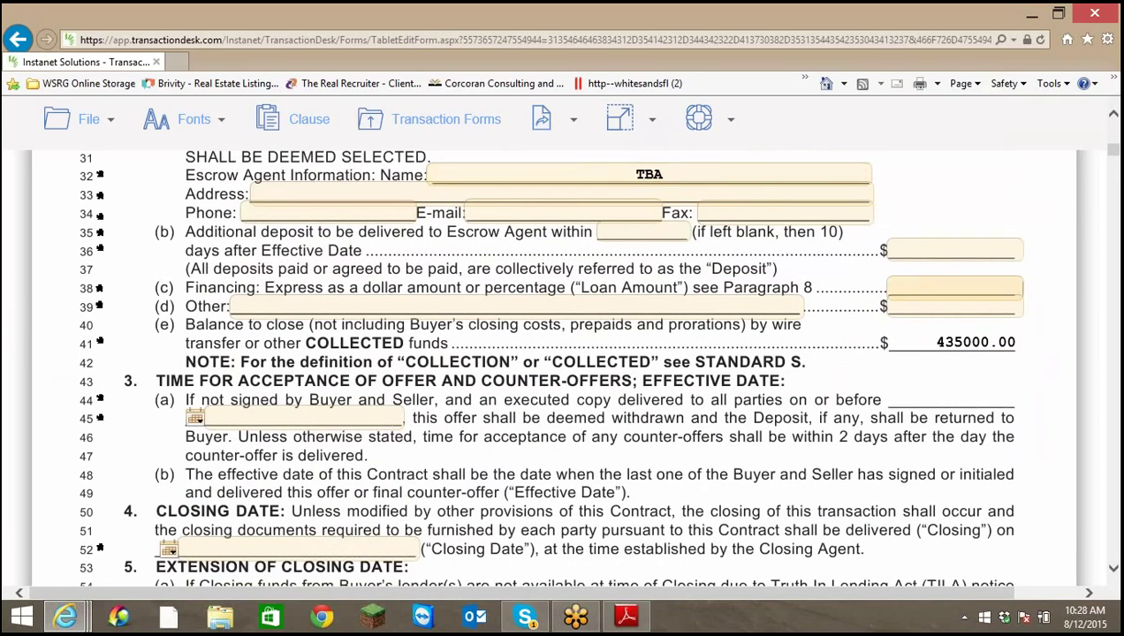
{"action": "type", "text": "80"}
{"action": "type", "text": "%"}
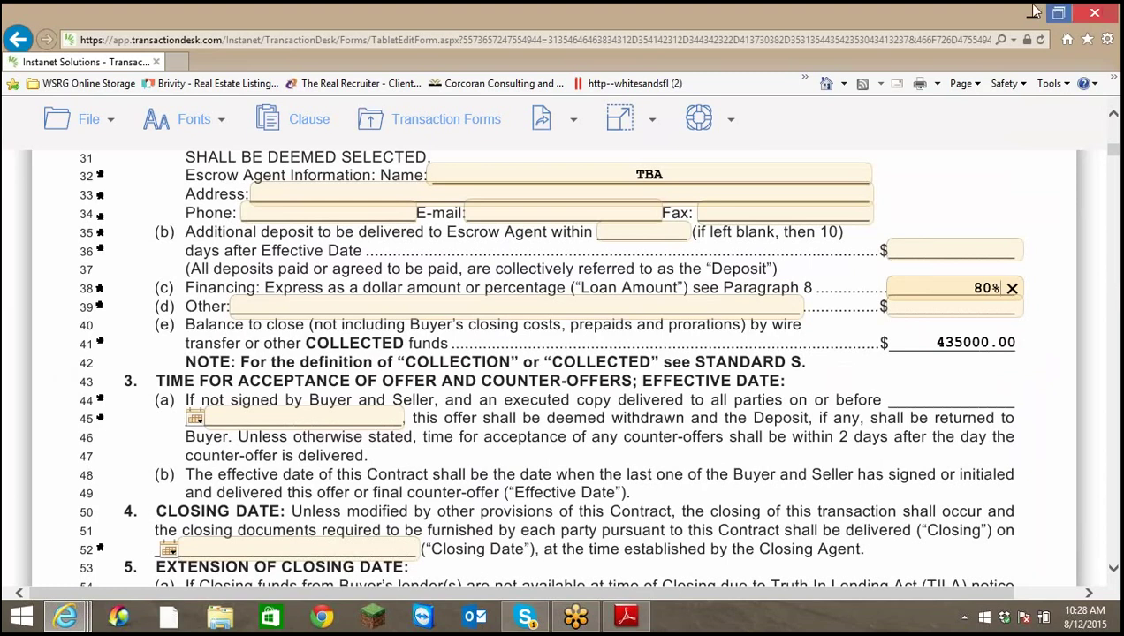
{"action": "left_click", "coordinate": [861, 25]}
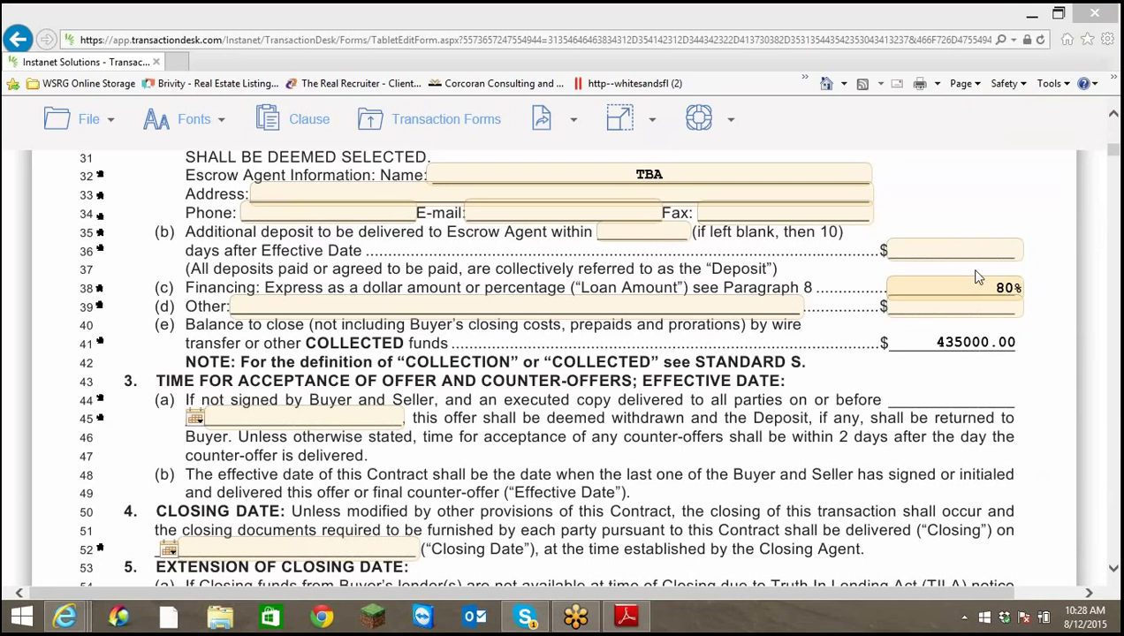
{"action": "left_click", "coordinate": [1113, 116]}
{"action": "scroll", "coordinate": [1021, 243], "scroll_direction": "up", "scroll_amount": 3}
{"action": "scroll", "coordinate": [971, 424], "scroll_direction": "down", "scroll_amount": 3}
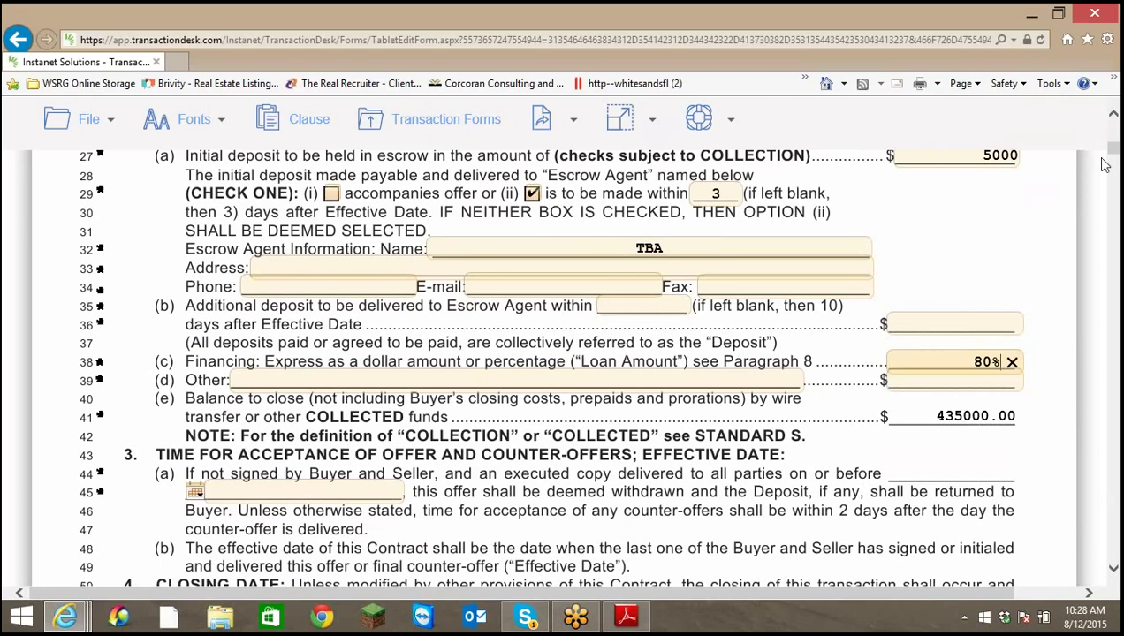
{"action": "scroll", "coordinate": [990, 234], "scroll_direction": "up", "scroll_amount": 3}
{"action": "scroll", "coordinate": [985, 231], "scroll_direction": "down", "scroll_amount": 5}
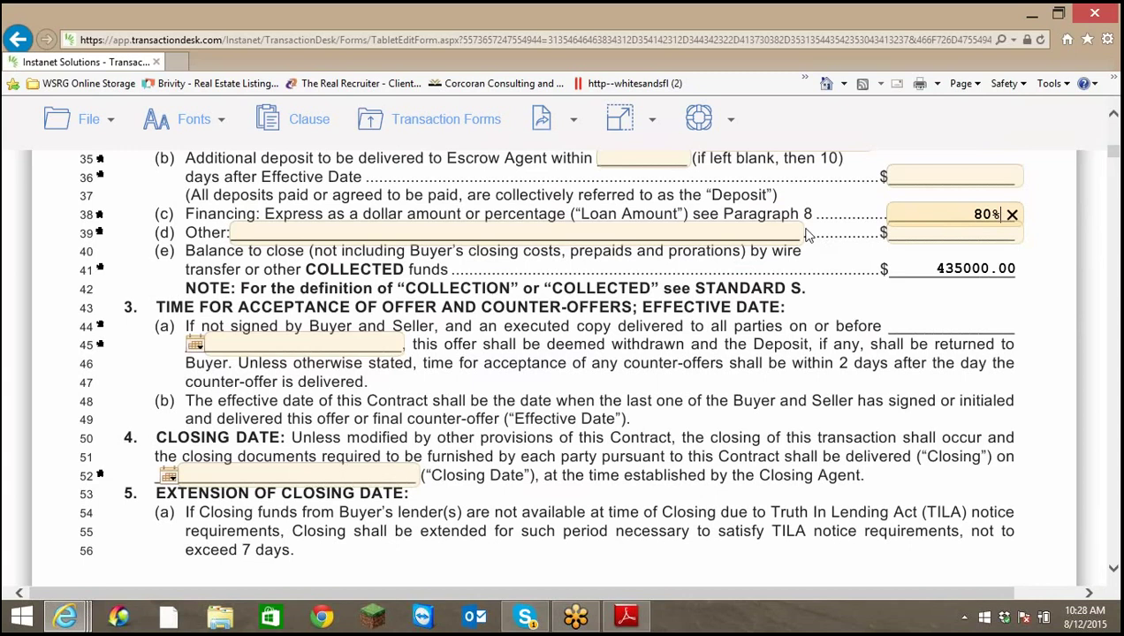
{"action": "left_click", "coordinate": [963, 272]}
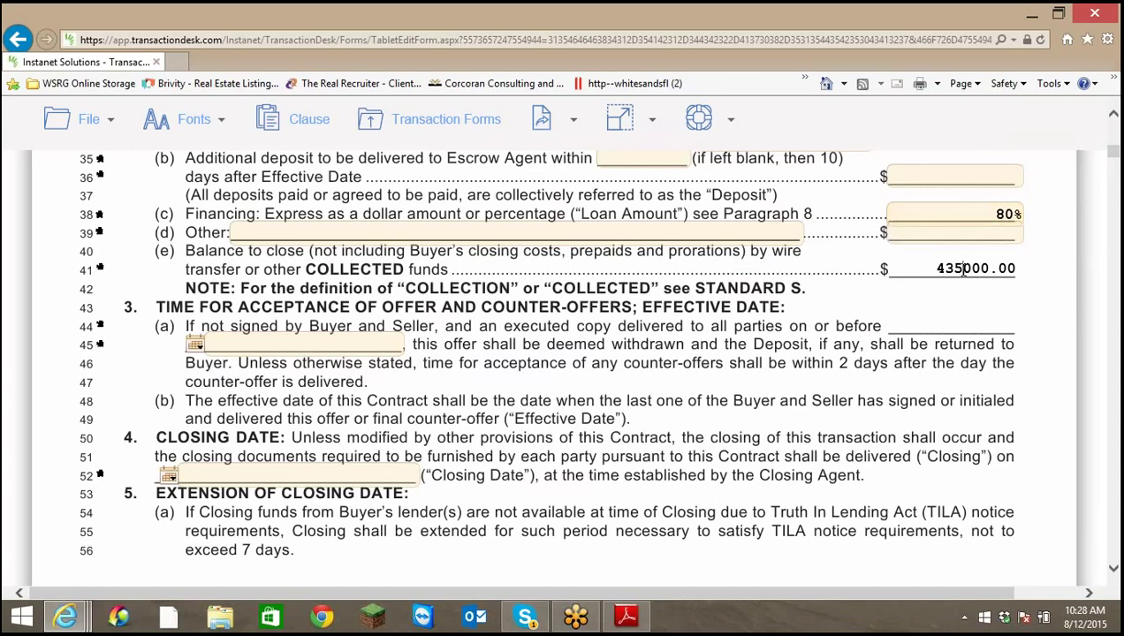
Select the 435000.00 balance and press Backspace, which reloads the contract from its top
{"action": "scroll", "coordinate": [1039, 221], "scroll_direction": "up", "scroll_amount": 5}
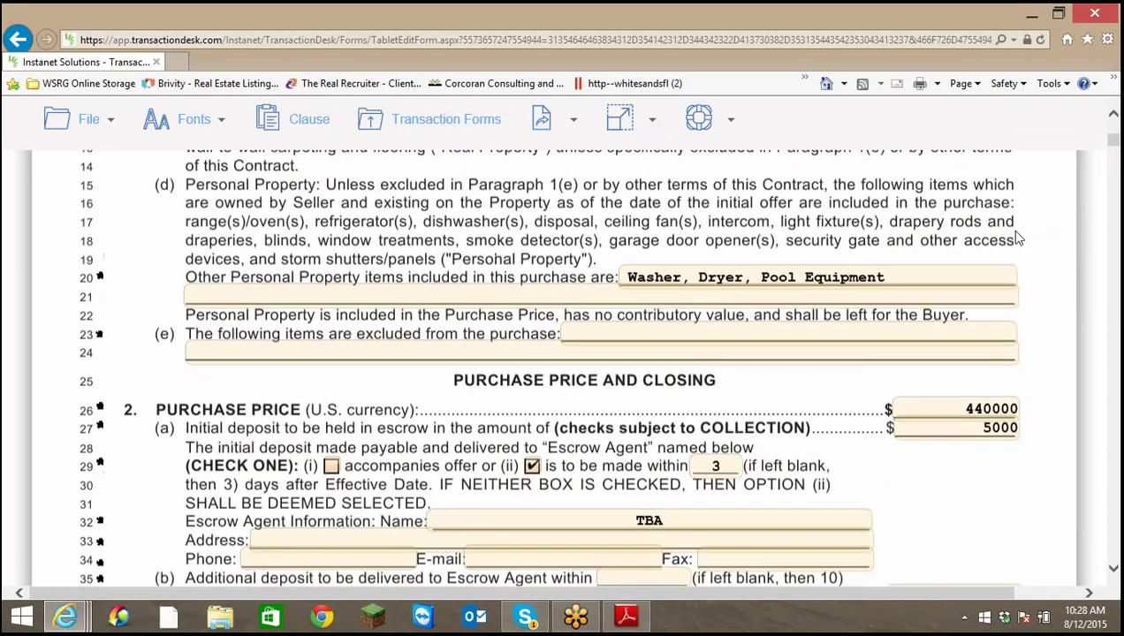
{"action": "scroll", "coordinate": [1015, 241], "scroll_direction": "down", "scroll_amount": 4}
{"action": "scroll", "coordinate": [1015, 241], "scroll_direction": "up", "scroll_amount": 2}
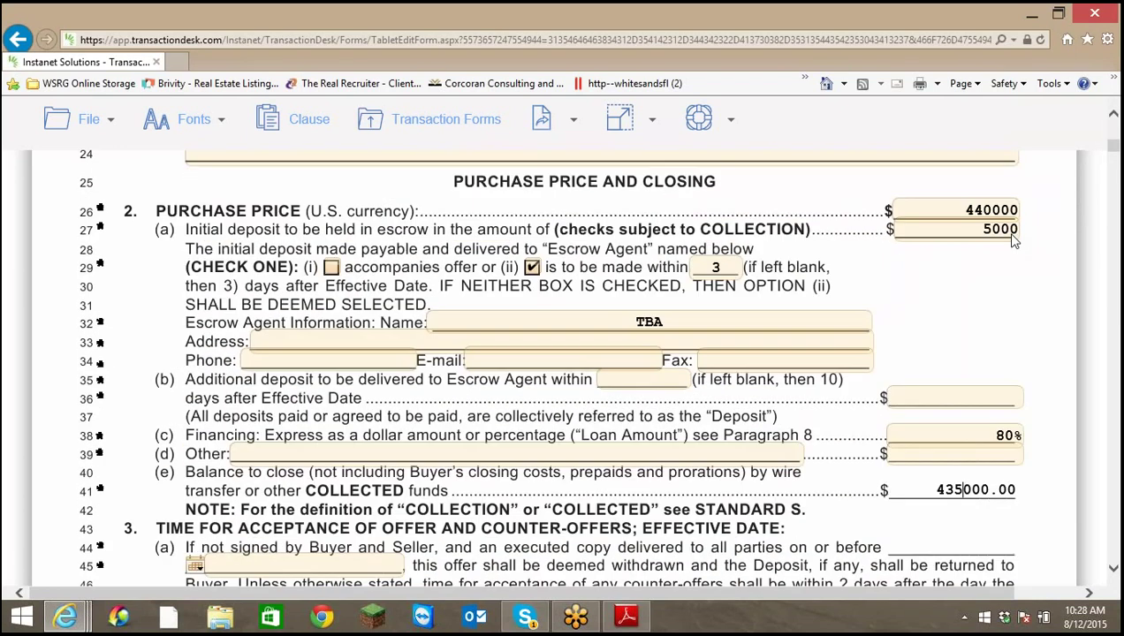
{"action": "left_click", "coordinate": [985, 435]}
{"action": "left_click_drag", "start_coordinate": [1001, 435], "coordinate": [962, 435]}
{"action": "key", "text": "End"}
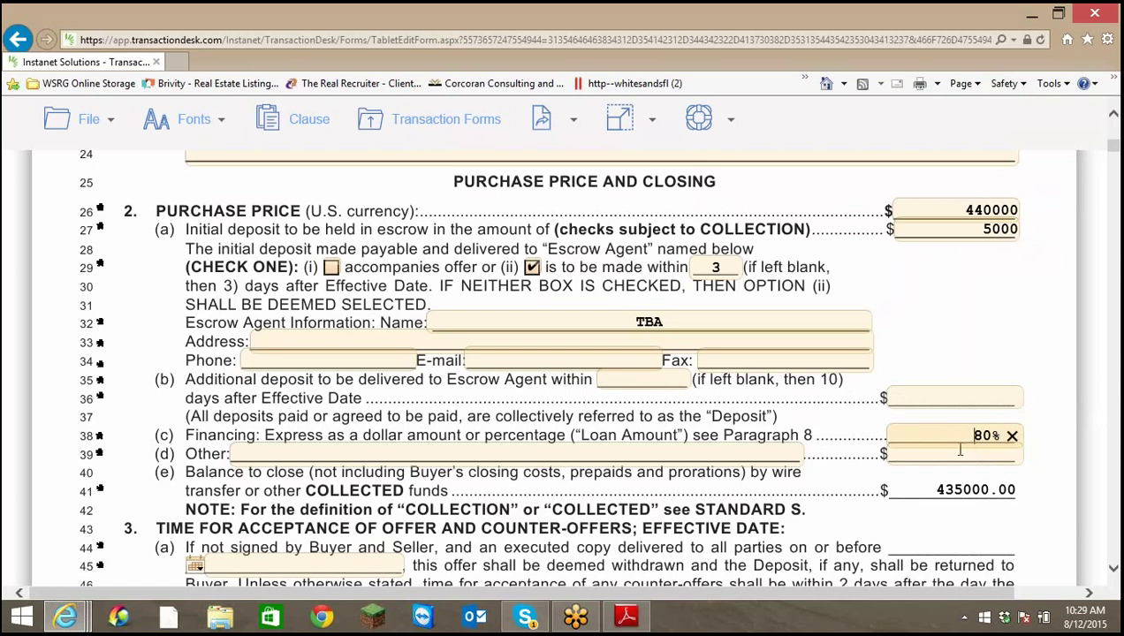
{"action": "left_click_drag", "start_coordinate": [936, 490], "coordinate": [1052, 496]}
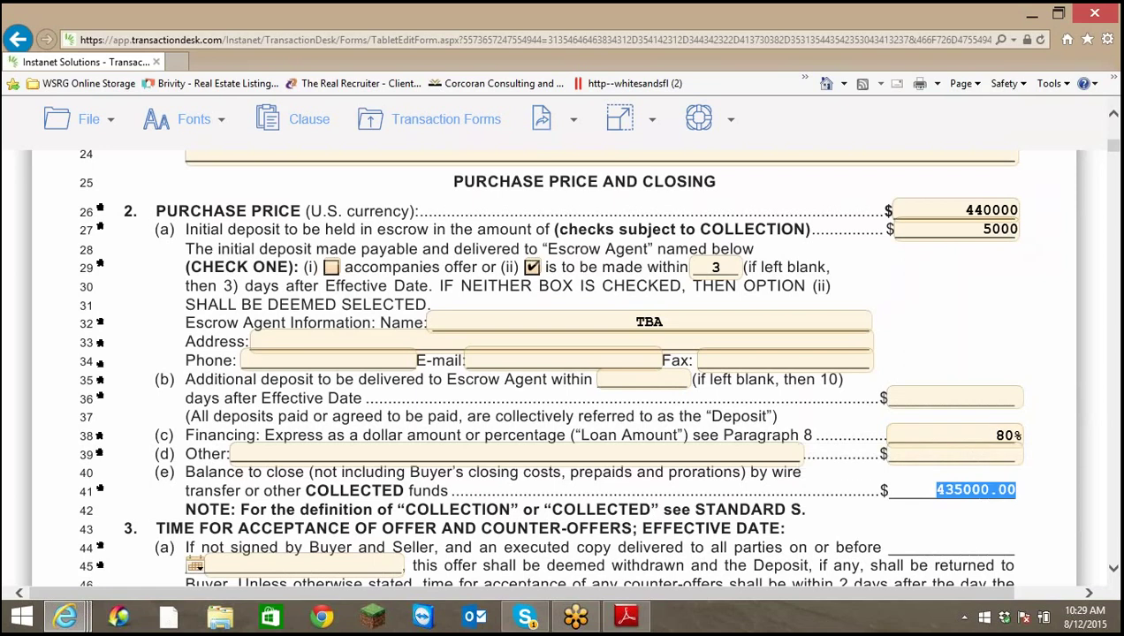
{"action": "key", "text": "BackSpace"}
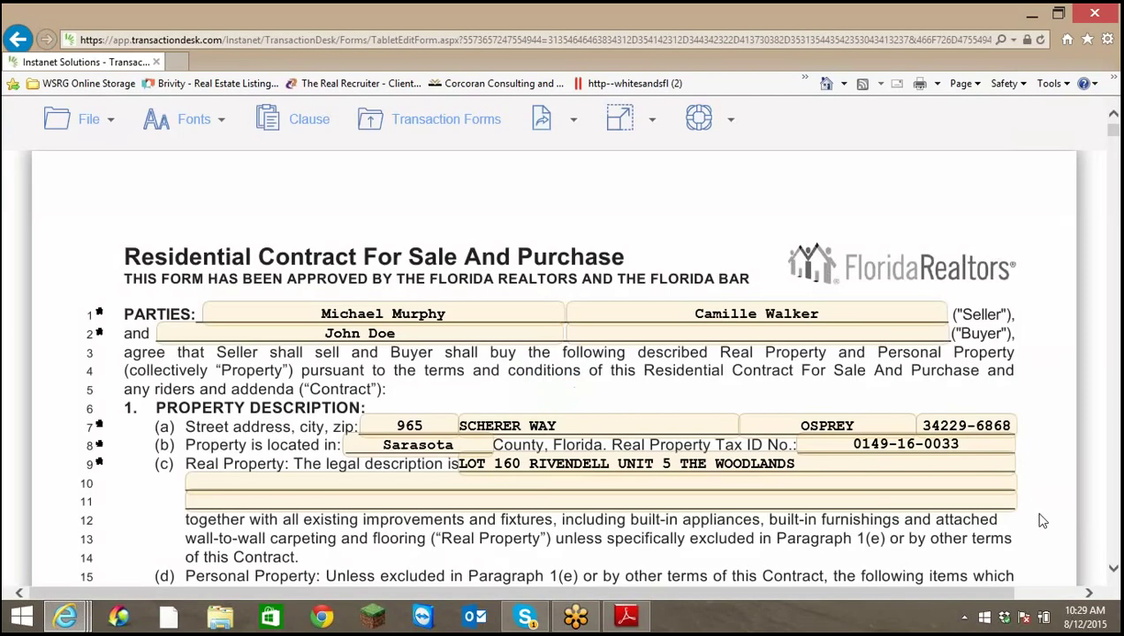
Re-enter 'Washer, Dryer, Pool Equipemnt' in the line 20 Other Personal Property field
{"action": "scroll", "coordinate": [1018, 514], "scroll_direction": "down", "scroll_amount": 2}
{"action": "scroll", "coordinate": [1016, 515], "scroll_direction": "down", "scroll_amount": 3}
{"action": "scroll", "coordinate": [1012, 510], "scroll_direction": "down", "scroll_amount": 3}
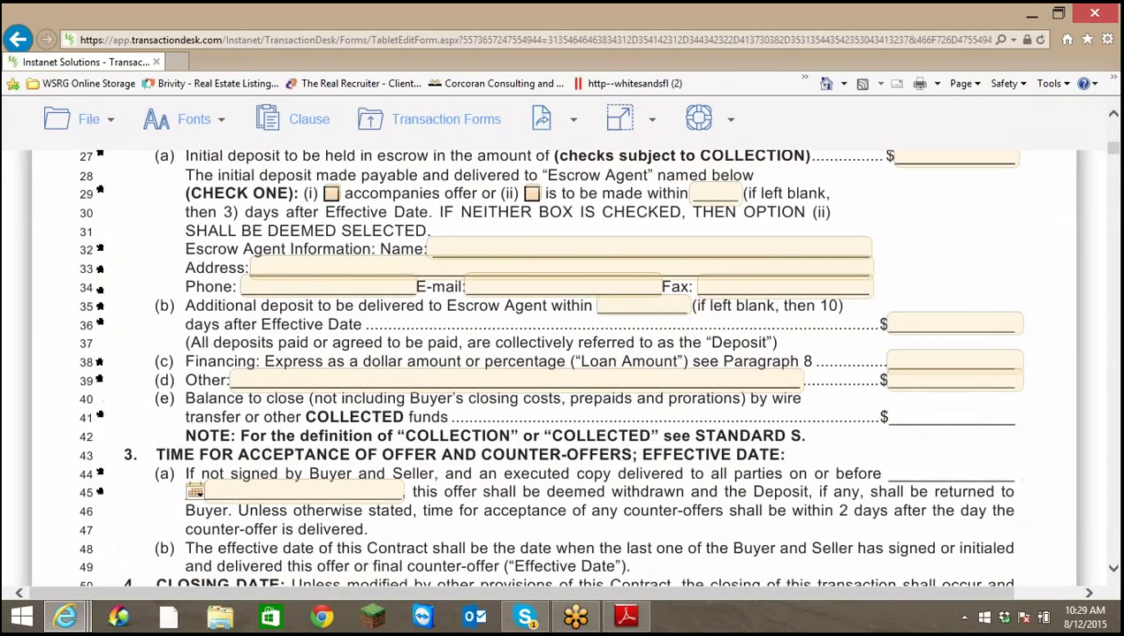
{"action": "scroll", "coordinate": [998, 490], "scroll_direction": "up", "scroll_amount": 3}
{"action": "scroll", "coordinate": [993, 485], "scroll_direction": "up", "scroll_amount": 4}
{"action": "scroll", "coordinate": [993, 485], "scroll_direction": "down", "scroll_amount": 3}
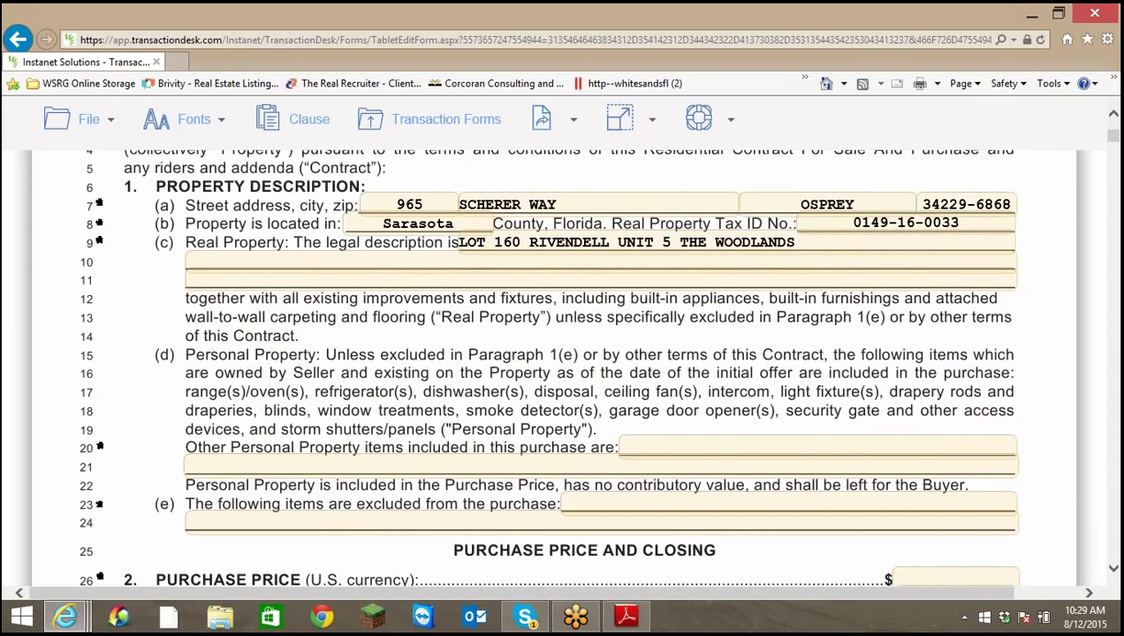
{"action": "scroll", "coordinate": [689, 508], "scroll_direction": "up", "scroll_amount": 2}
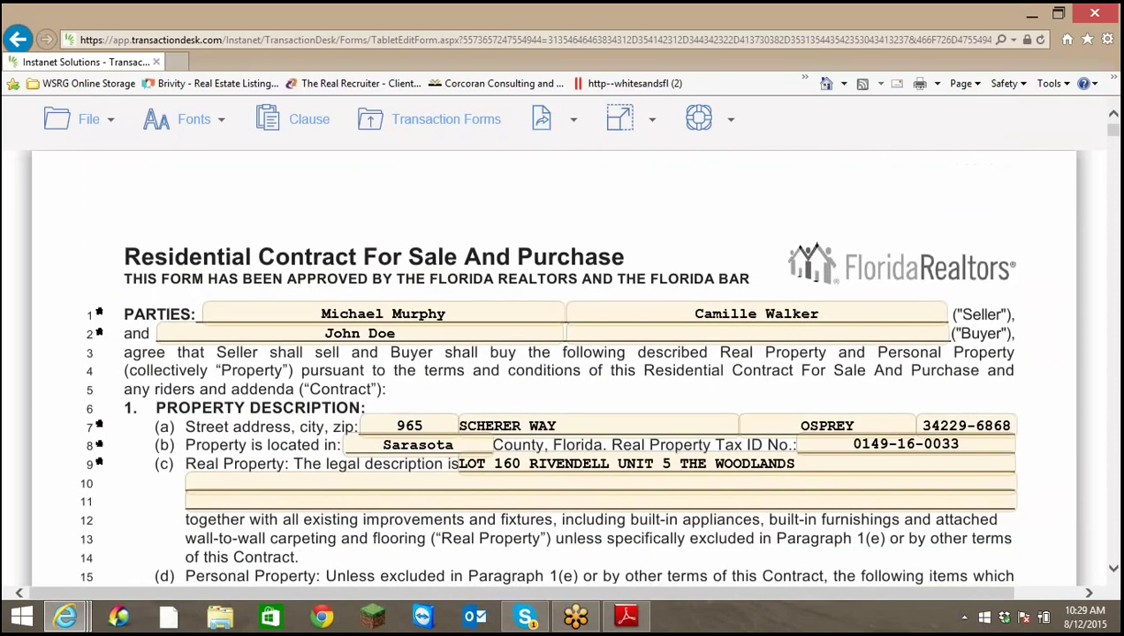
{"action": "scroll", "coordinate": [689, 508], "scroll_direction": "down", "scroll_amount": 1}
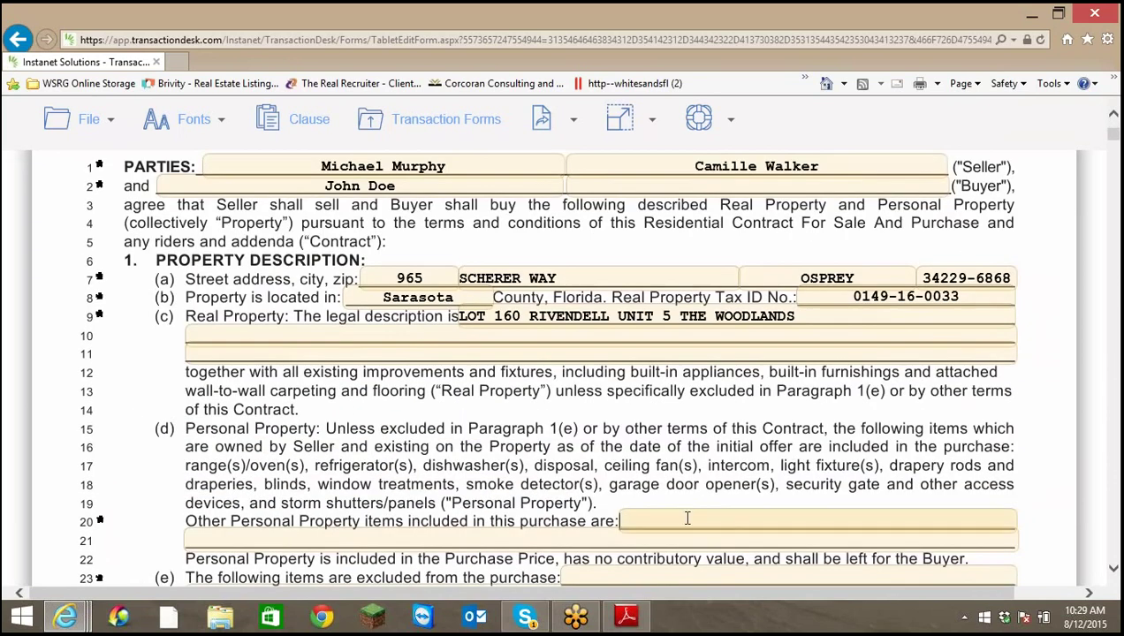
{"action": "left_click", "coordinate": [774, 514]}
{"action": "type", "text": "D"}
{"action": "key", "text": "BackSpace"}
{"action": "type", "text": "Washer, Dryer, Pool"}
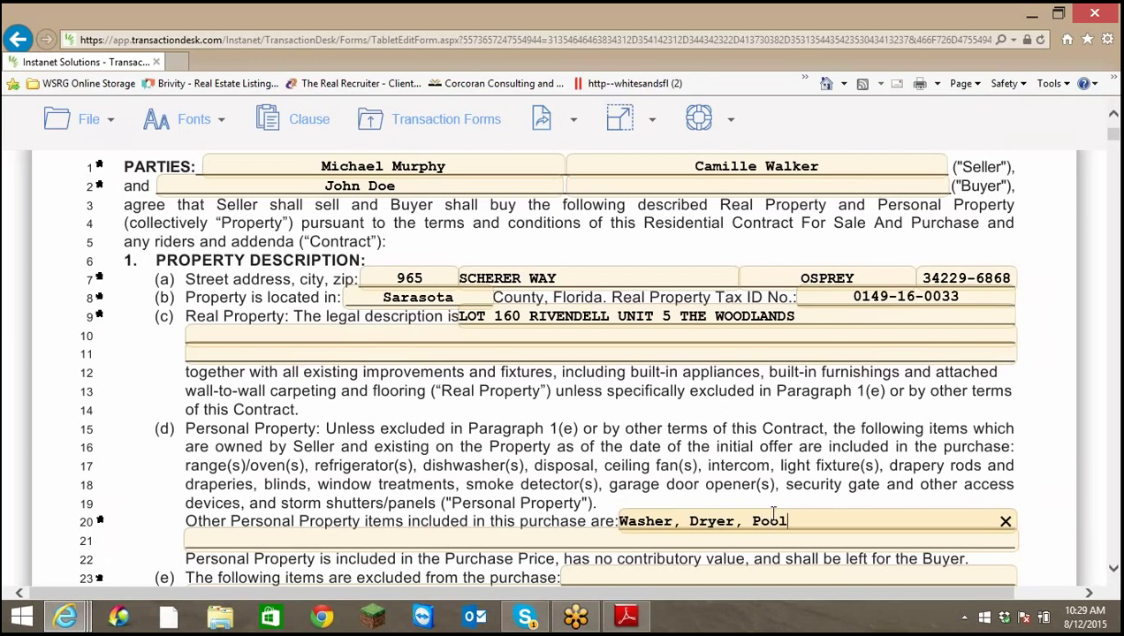
{"action": "type", "text": " Equipemnt"}
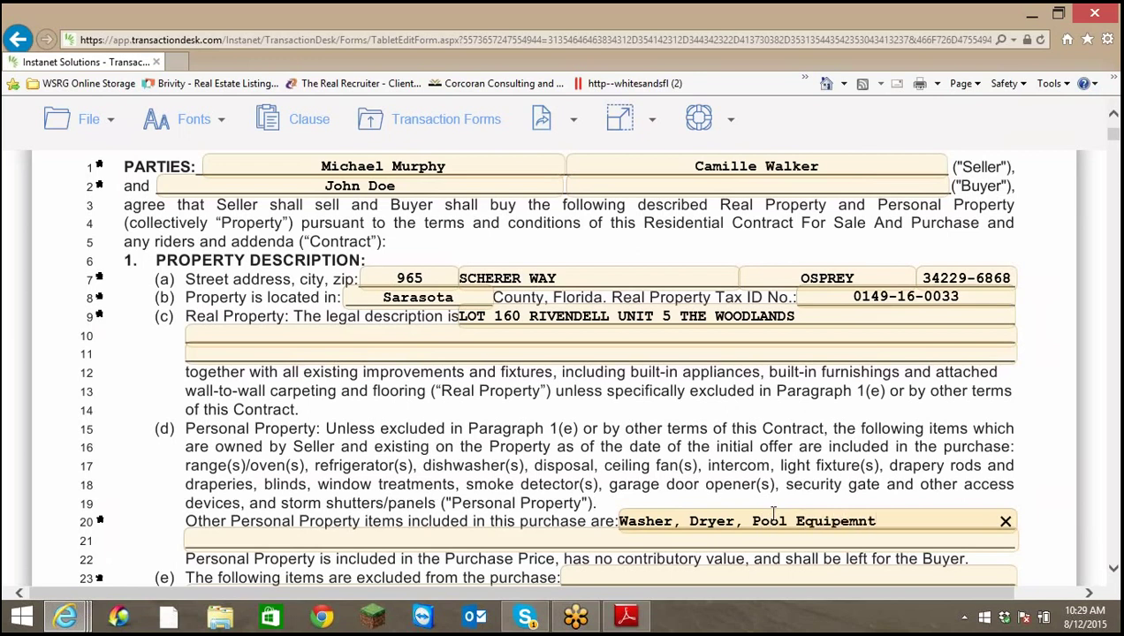
{"action": "scroll", "coordinate": [934, 411], "scroll_direction": "down", "scroll_amount": 3}
{"action": "left_click", "coordinate": [940, 356]}
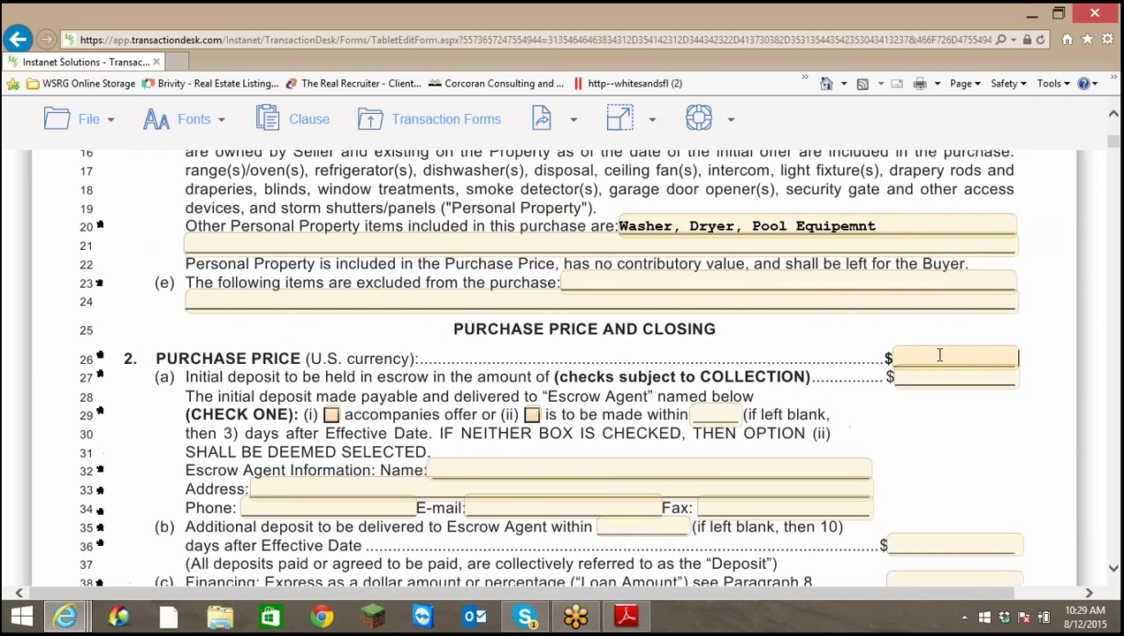
Re-enter a 440000 purchase price and a 5000 initial deposit
{"action": "type", "text": "440000"}
{"action": "key", "text": "Tab"}
{"action": "type", "text": "500"}
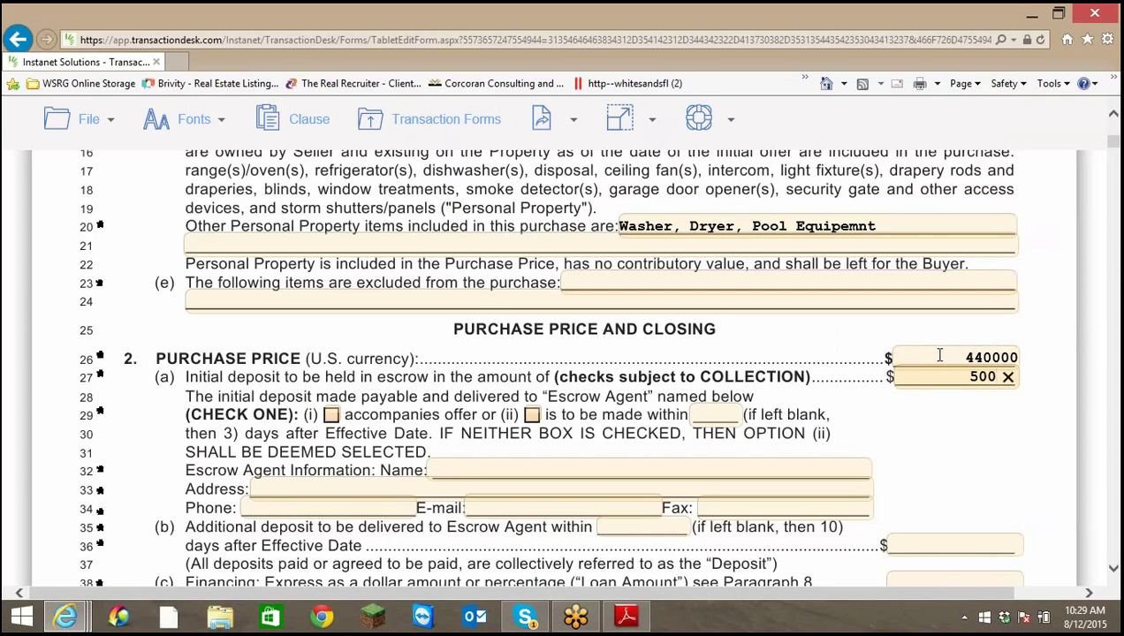
{"action": "type", "text": "0."}
{"action": "key", "text": "BackSpace"}
{"action": "key", "text": "Tab"}
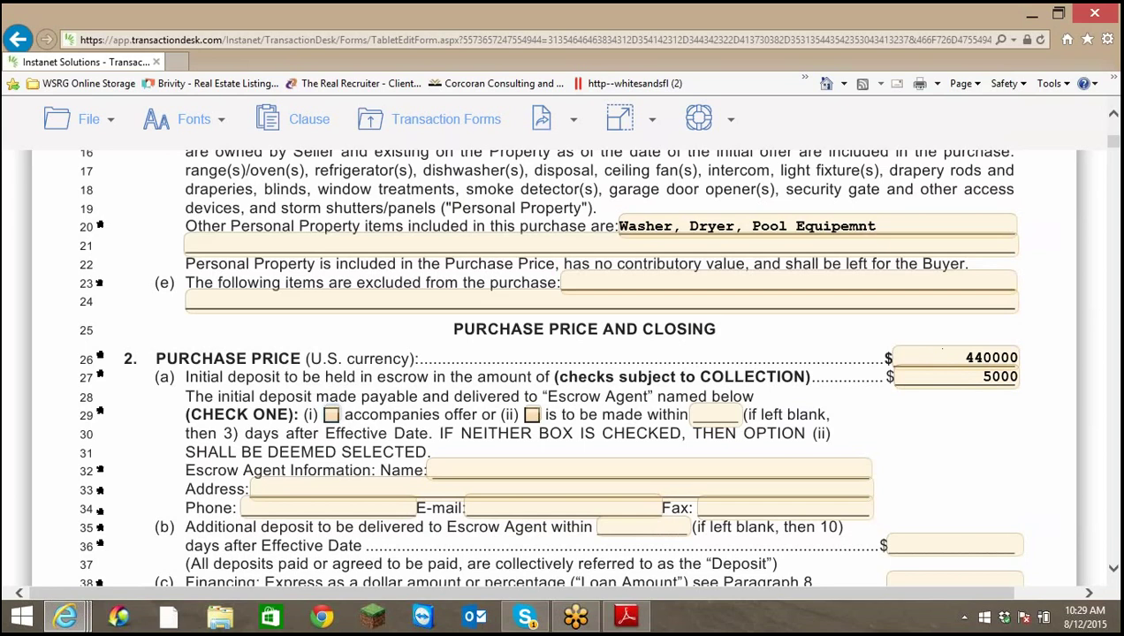
Mark the deposit as due within 3 days
{"action": "scroll", "coordinate": [927, 397], "scroll_direction": "down", "scroll_amount": 3}
{"action": "left_click", "coordinate": [615, 246]}
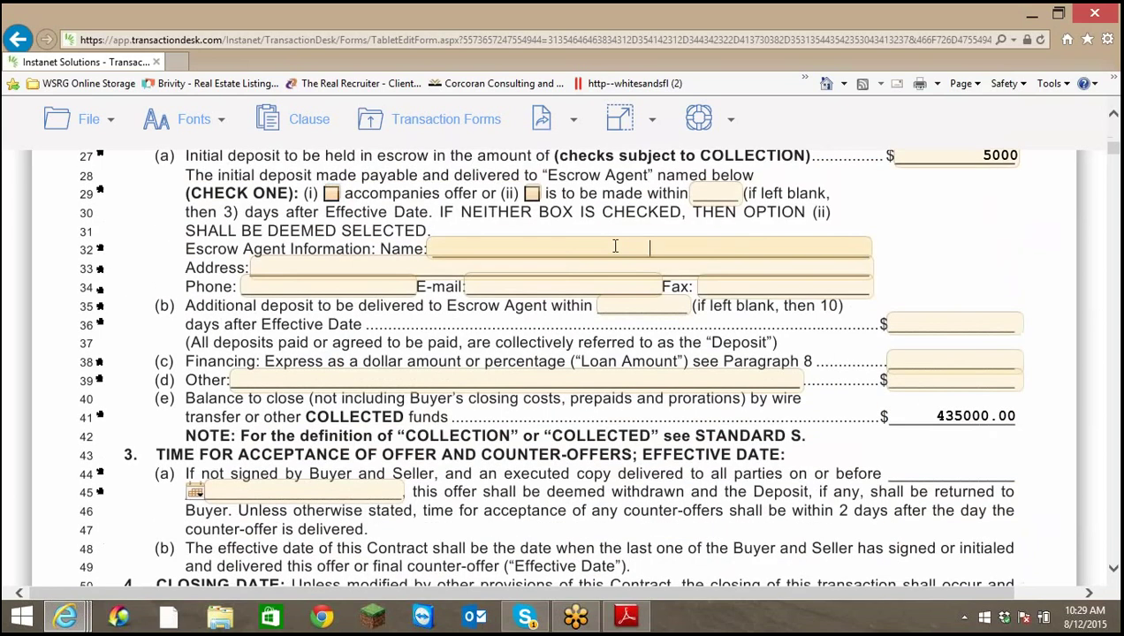
{"action": "left_click", "coordinate": [532, 194]}
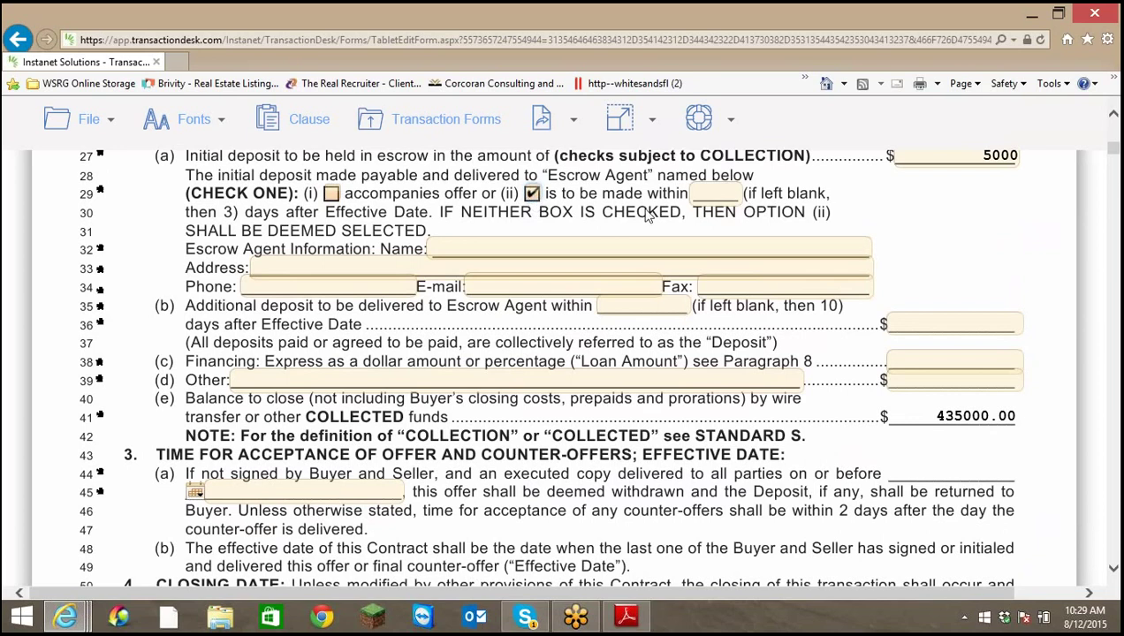
{"action": "left_click", "coordinate": [723, 191]}
{"action": "type", "text": "3"}
Enter TBA as the escrow agent and 80% as the financing amount
{"action": "left_click", "coordinate": [550, 251]}
{"action": "type", "text": "TBA"}
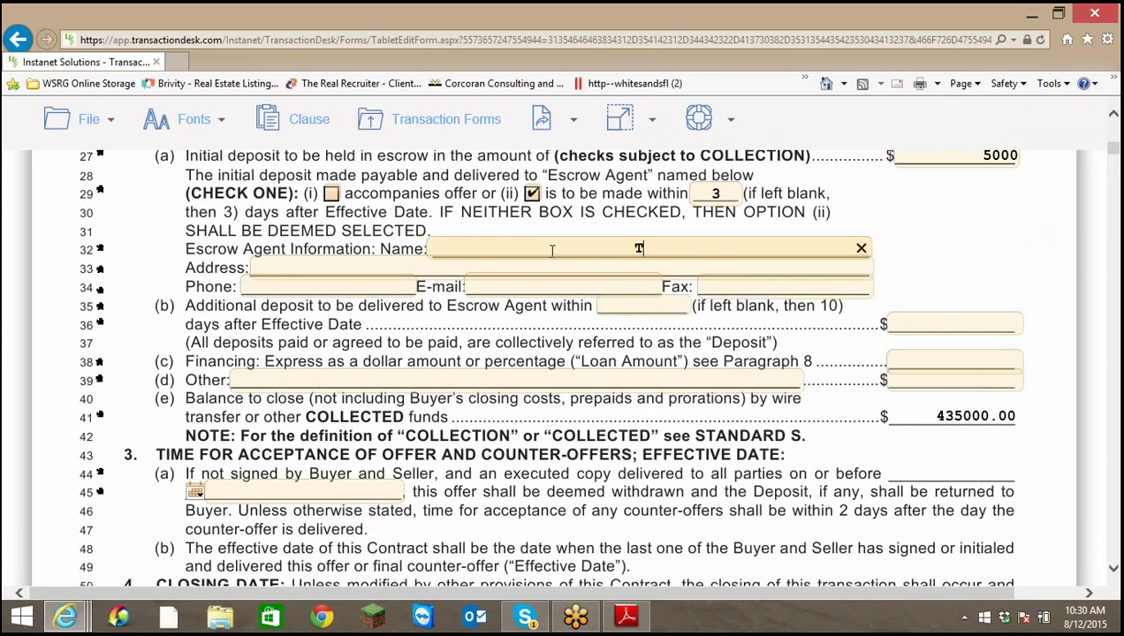
{"action": "left_click", "coordinate": [933, 357]}
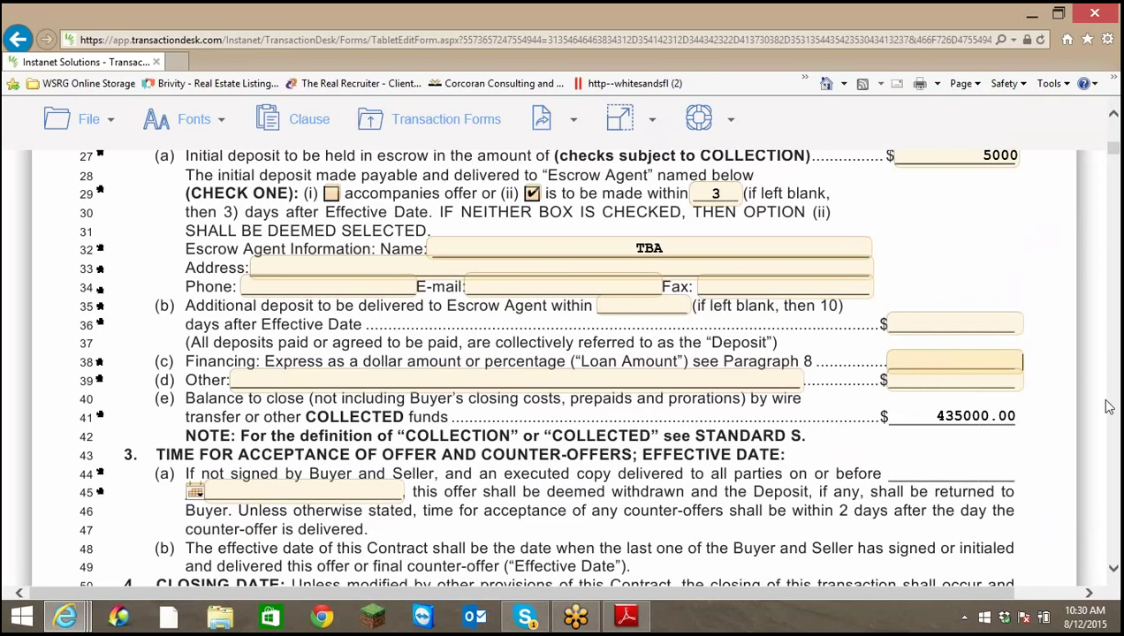
{"action": "type", "text": "80%"}
{"action": "key", "text": "Tab"}
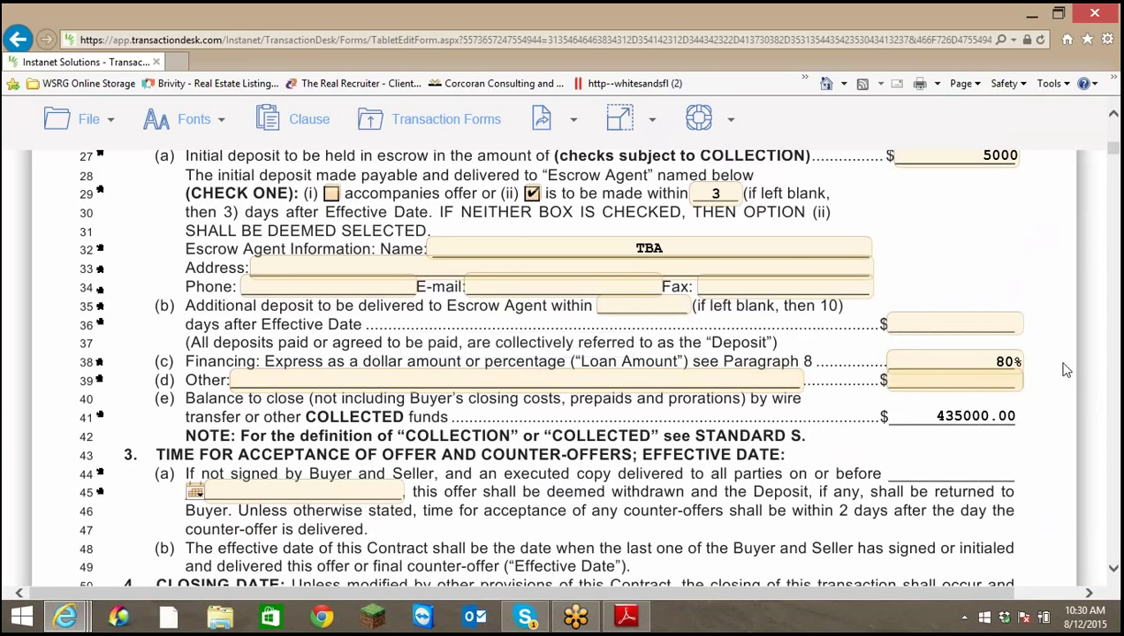
Clear the 80% from the Financing field, leaving the 435000.00 balance unchanged
{"action": "scroll", "coordinate": [1078, 397], "scroll_direction": "down", "scroll_amount": 1}
{"action": "scroll", "coordinate": [1074, 395], "scroll_direction": "down", "scroll_amount": 5}
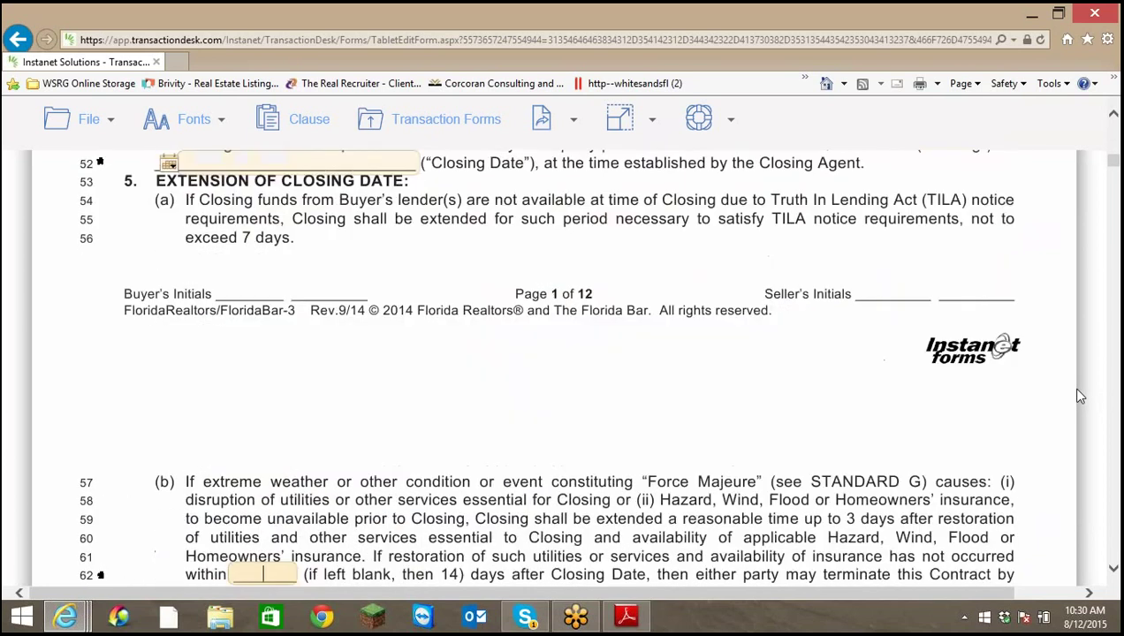
{"action": "scroll", "coordinate": [1072, 391], "scroll_direction": "up", "scroll_amount": 7}
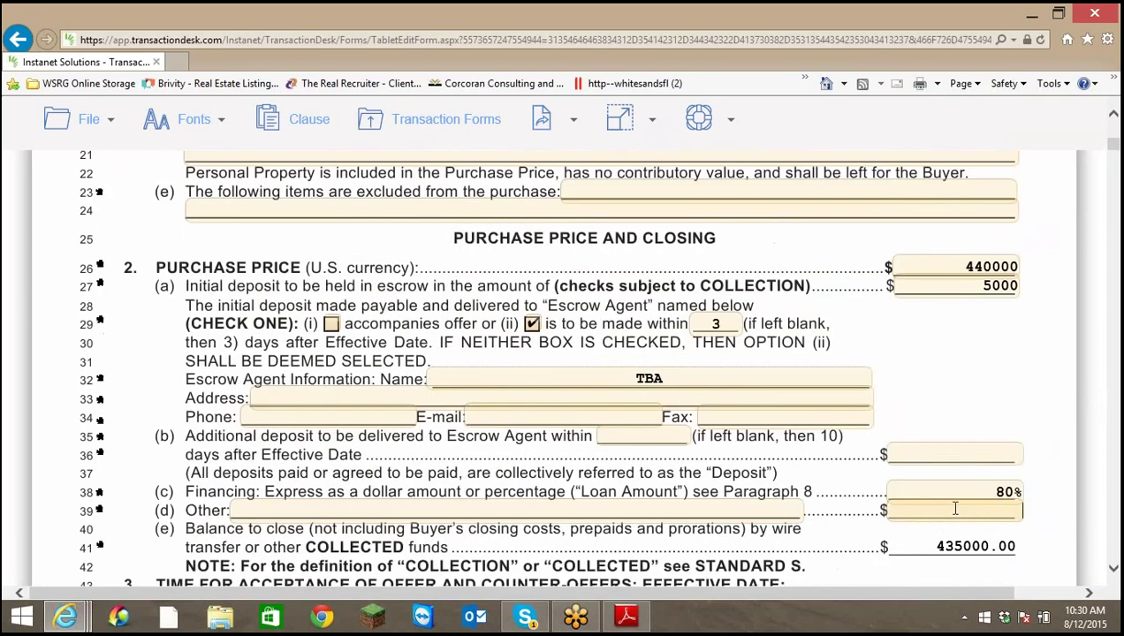
{"action": "left_click_drag", "start_coordinate": [939, 545], "coordinate": [1018, 545]}
{"action": "key", "text": "Home"}
{"action": "left_click_drag", "start_coordinate": [993, 493], "coordinate": [1004, 495]}
{"action": "left_click", "coordinate": [1012, 492]}
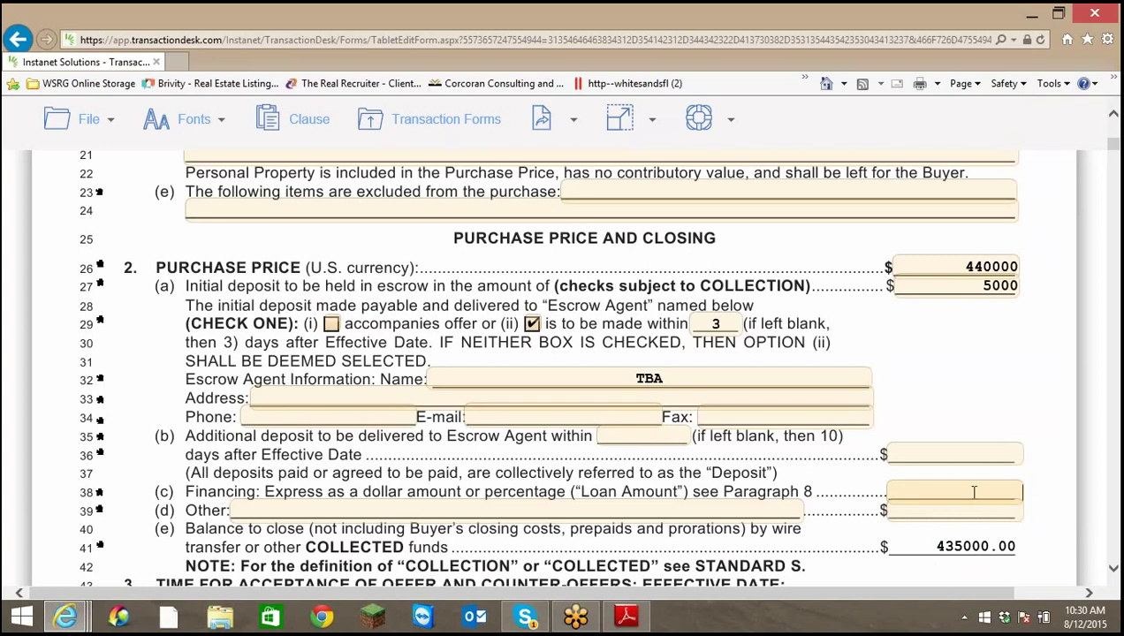
Enter a 352000 loan amount so the balance to close recalculates to 83000.00
{"action": "type", "text": "352000"}
{"action": "left_click", "coordinate": [933, 452]}
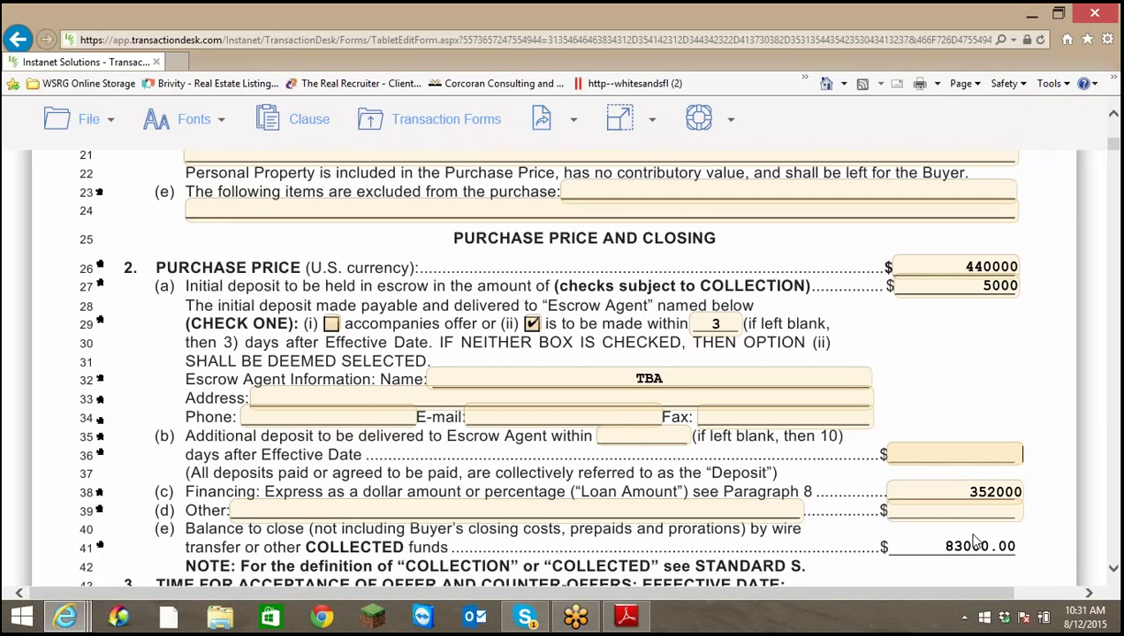
{"action": "scroll", "coordinate": [951, 491], "scroll_direction": "down", "scroll_amount": 3}
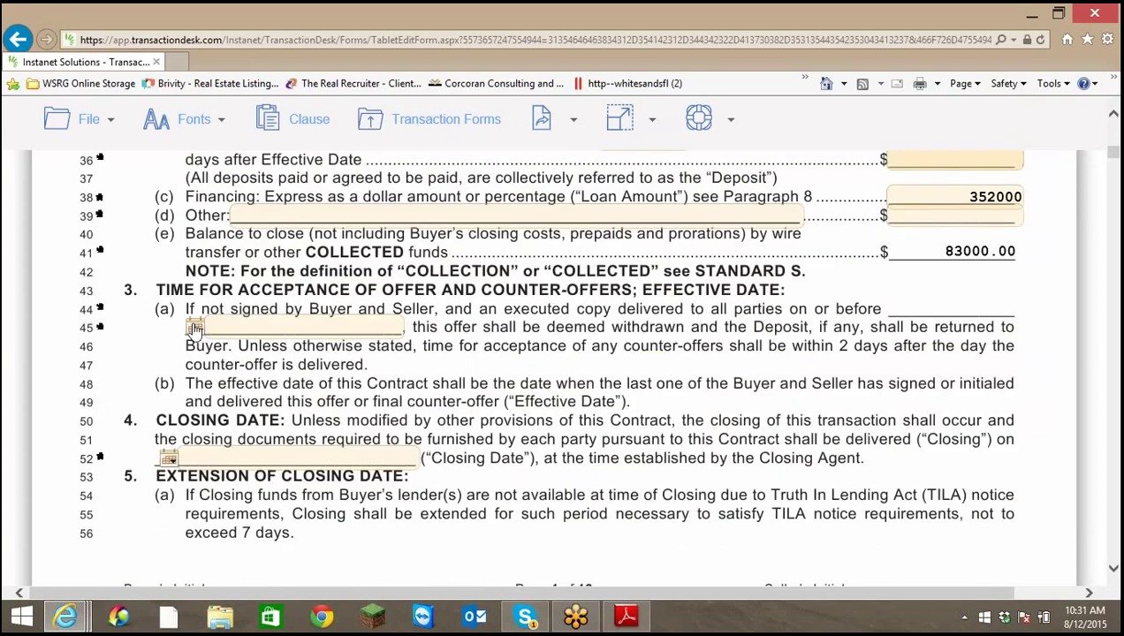
Pick August 14 for the line 45 acceptance deadline and September 24 for the line 52 closing date
{"action": "left_click", "coordinate": [195, 328]}
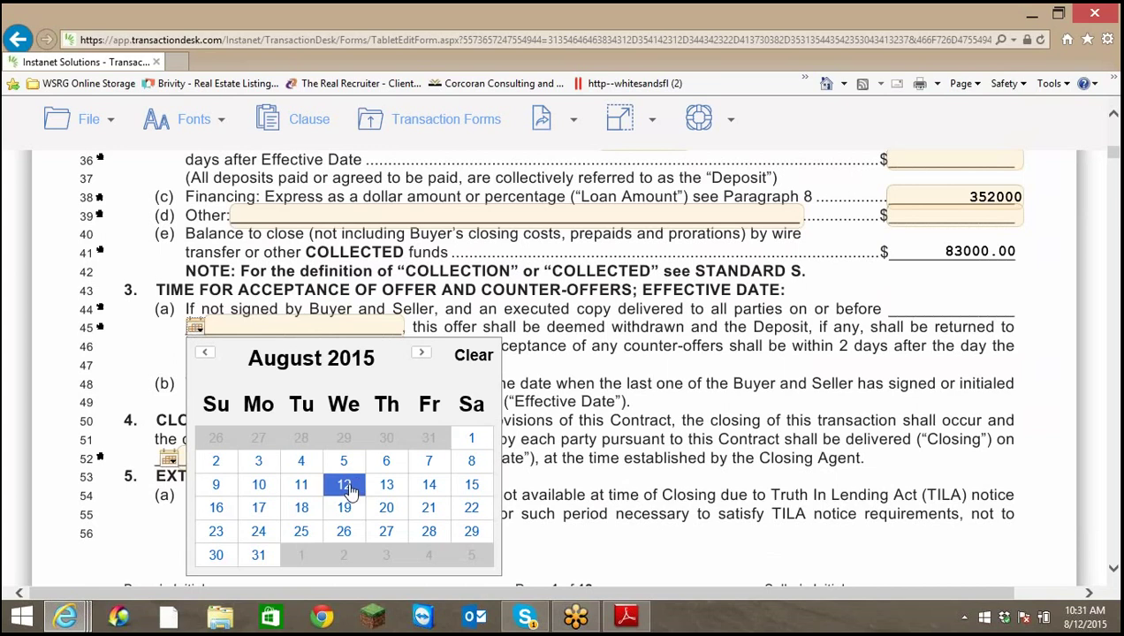
{"action": "left_click", "coordinate": [429, 485]}
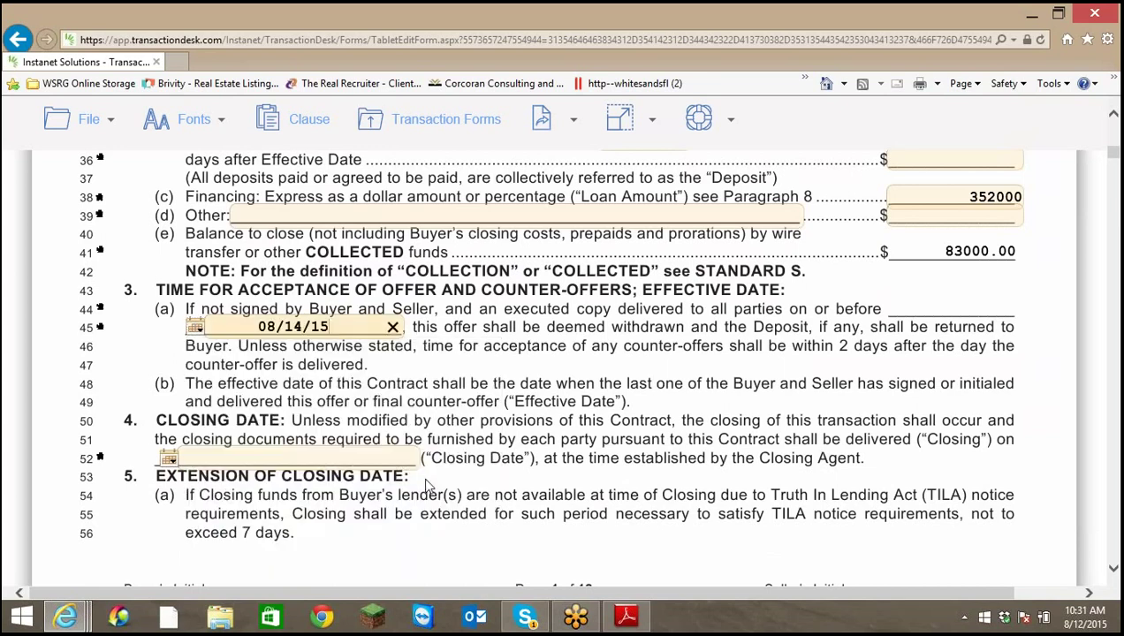
{"action": "left_click", "coordinate": [170, 459]}
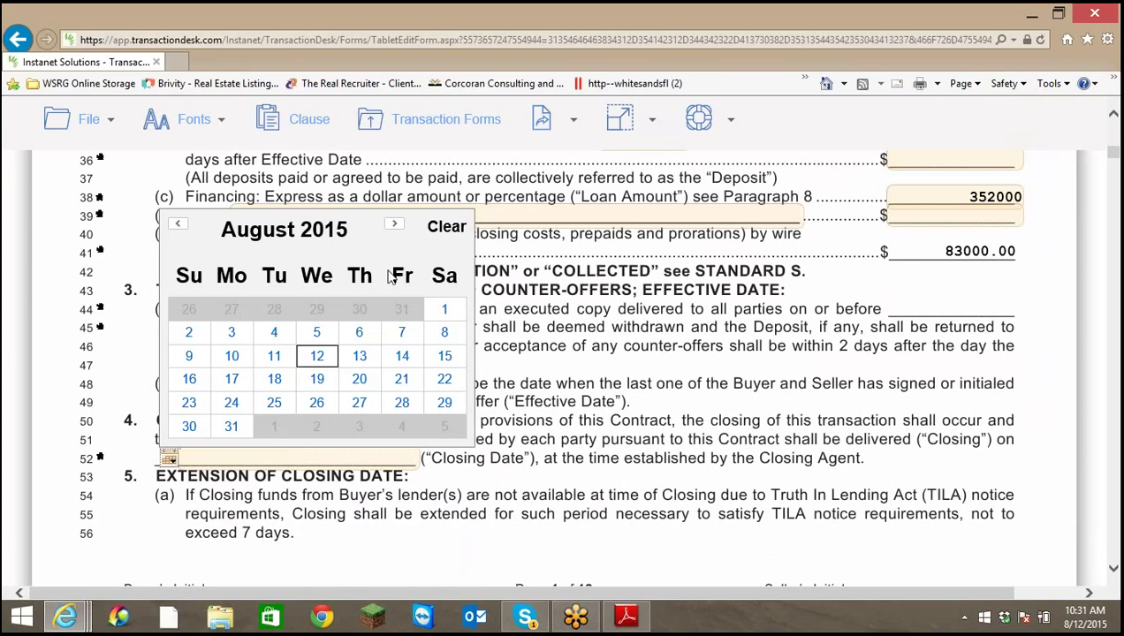
{"action": "left_click", "coordinate": [395, 226]}
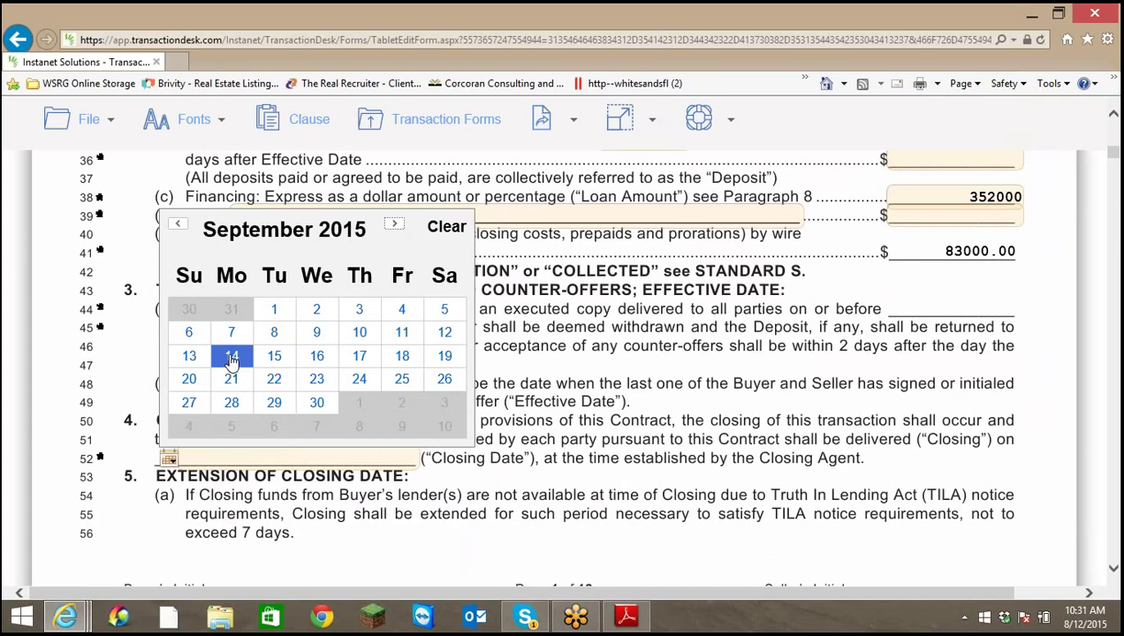
{"action": "left_click", "coordinate": [359, 382]}
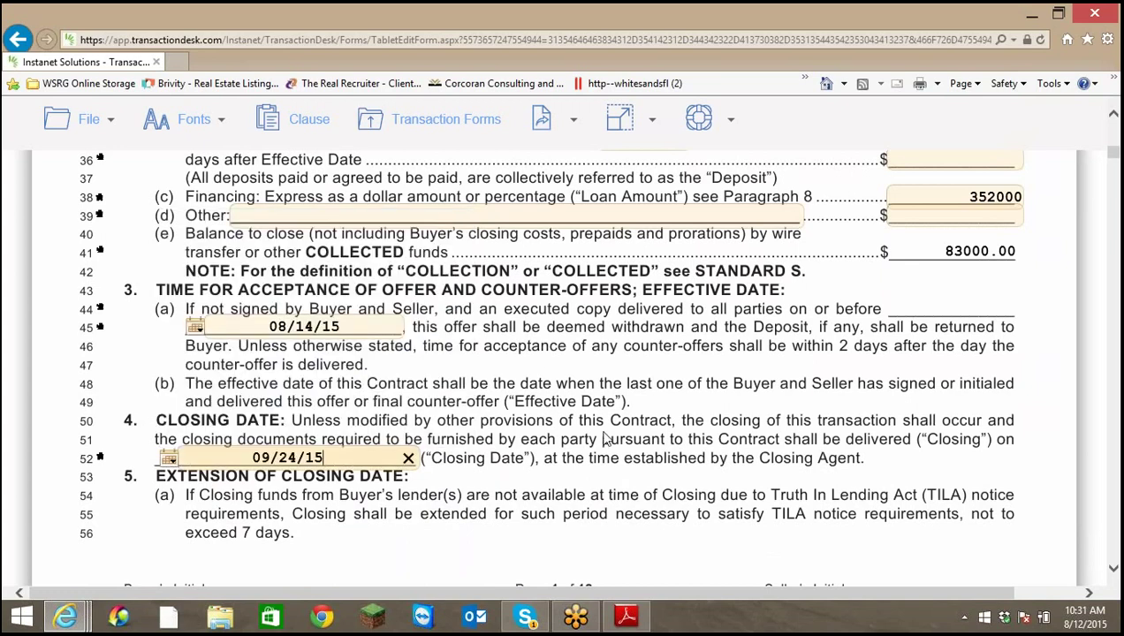
{"action": "scroll", "coordinate": [606, 439], "scroll_direction": "down", "scroll_amount": 3}
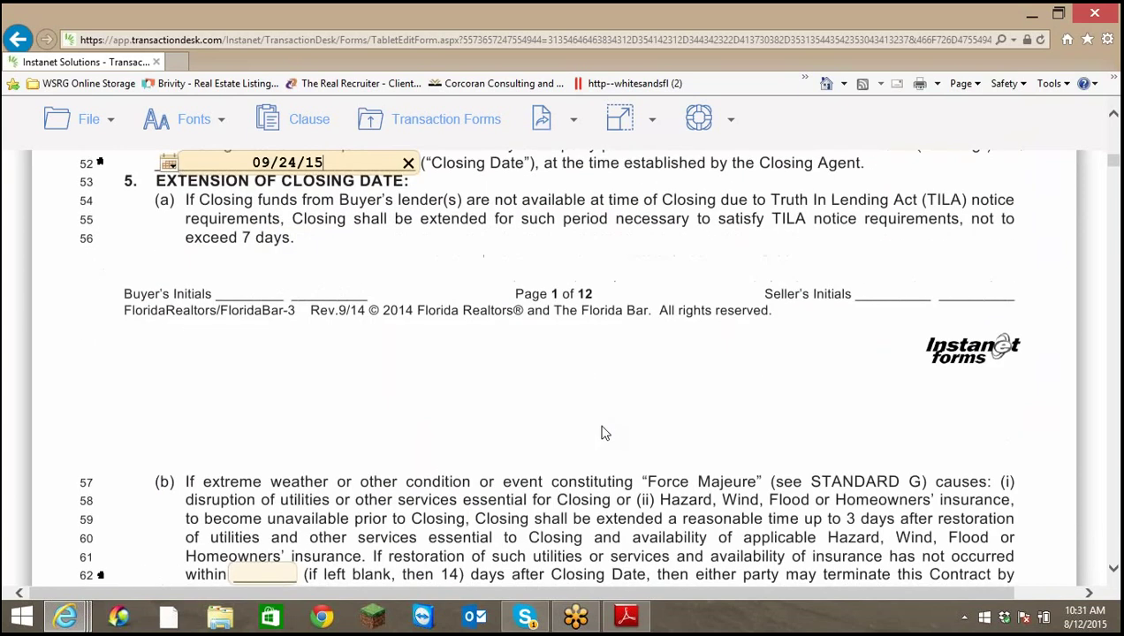
{"action": "scroll", "coordinate": [601, 433], "scroll_direction": "down", "scroll_amount": 3}
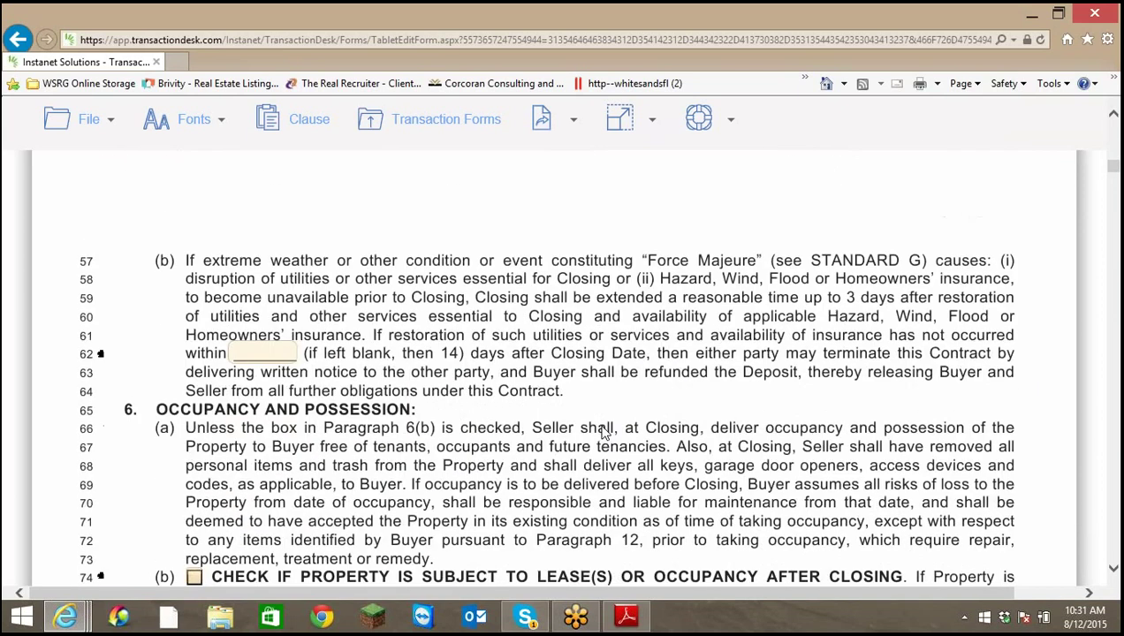
Select the line 62 days blank and mark the contract as not assignable
{"action": "scroll", "coordinate": [604, 431], "scroll_direction": "down", "scroll_amount": 1}
{"action": "scroll", "coordinate": [602, 431], "scroll_direction": "up", "scroll_amount": 1}
{"action": "scroll", "coordinate": [598, 430], "scroll_direction": "down", "scroll_amount": 1}
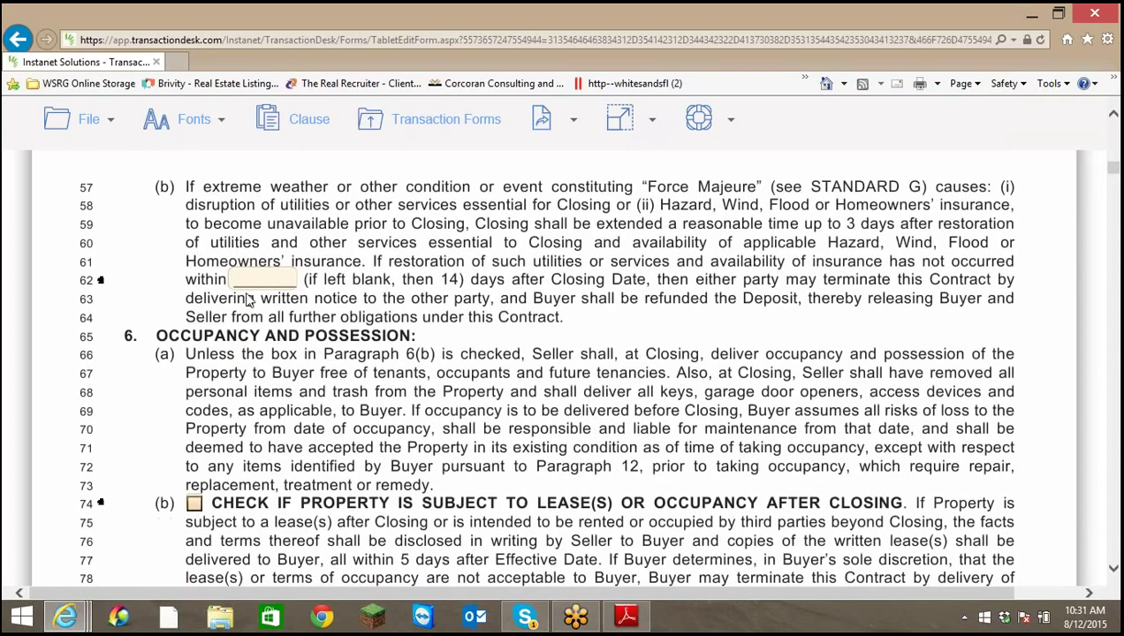
{"action": "left_click", "coordinate": [259, 278]}
{"action": "scroll", "coordinate": [478, 303], "scroll_direction": "down", "scroll_amount": 2}
{"action": "scroll", "coordinate": [266, 265], "scroll_direction": "down", "scroll_amount": 2}
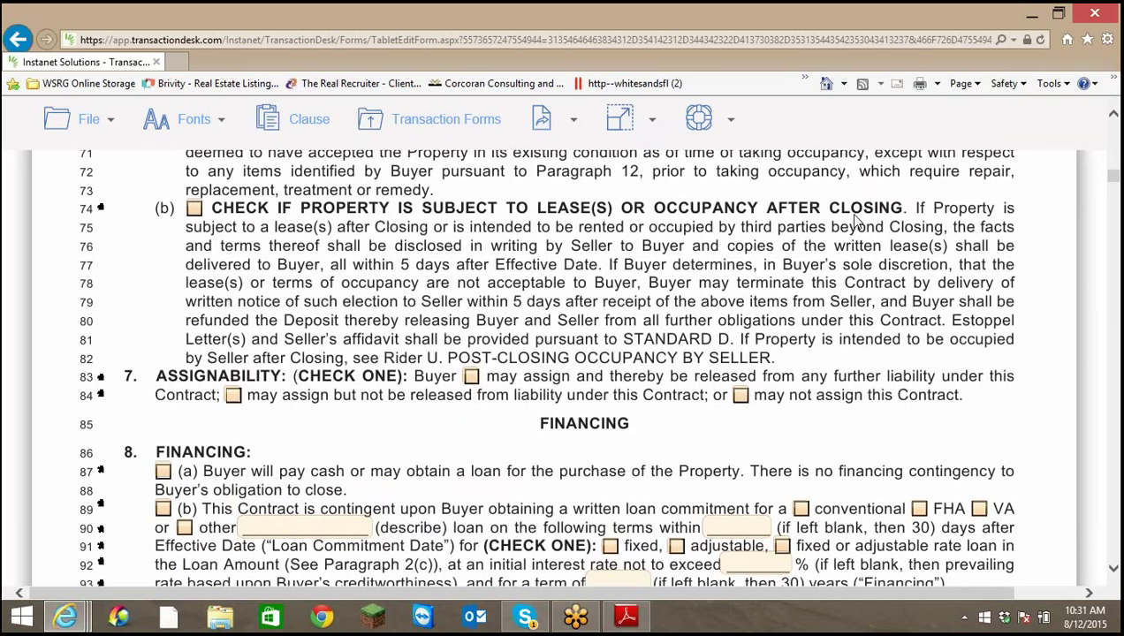
{"action": "scroll", "coordinate": [851, 223], "scroll_direction": "down", "scroll_amount": 1}
{"action": "scroll", "coordinate": [851, 223], "scroll_direction": "down", "scroll_amount": 1}
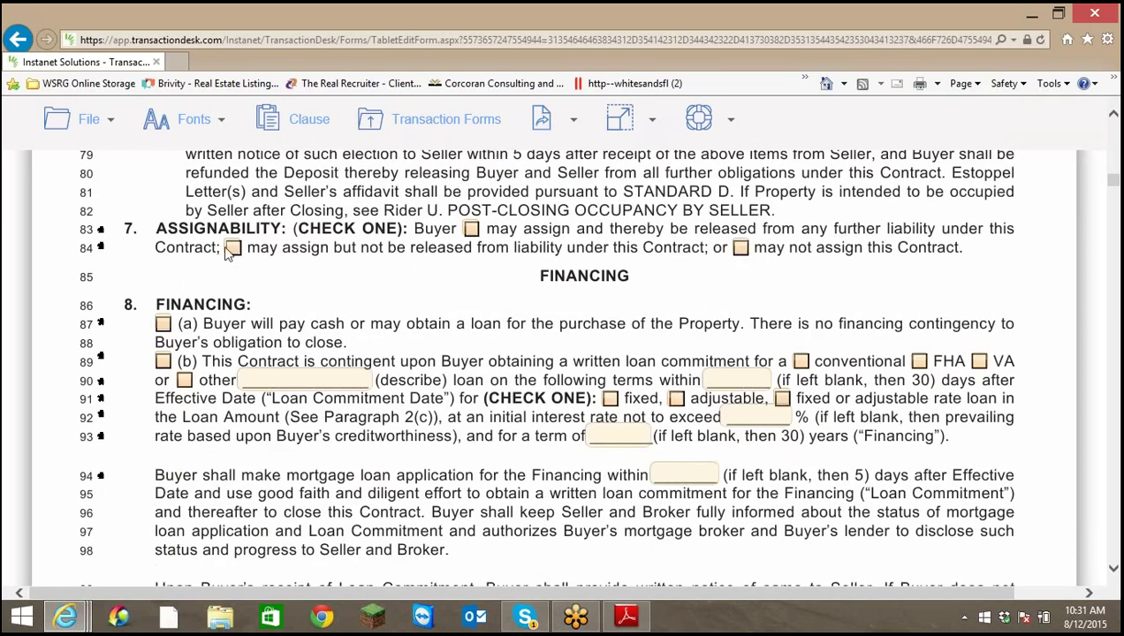
{"action": "left_click", "coordinate": [741, 248]}
Make the contract contingent on a conventional fixed-or-adjustable 30-year loan, applied for within 2 days
{"action": "scroll", "coordinate": [716, 267], "scroll_direction": "down", "scroll_amount": 1}
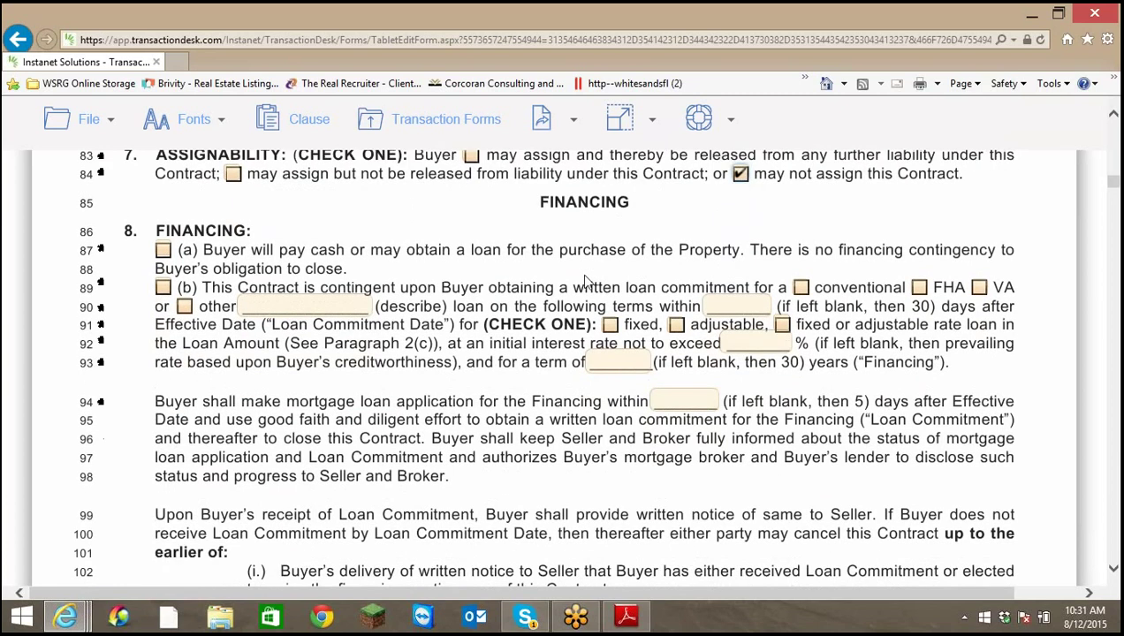
{"action": "left_click", "coordinate": [162, 288]}
{"action": "left_click", "coordinate": [801, 289]}
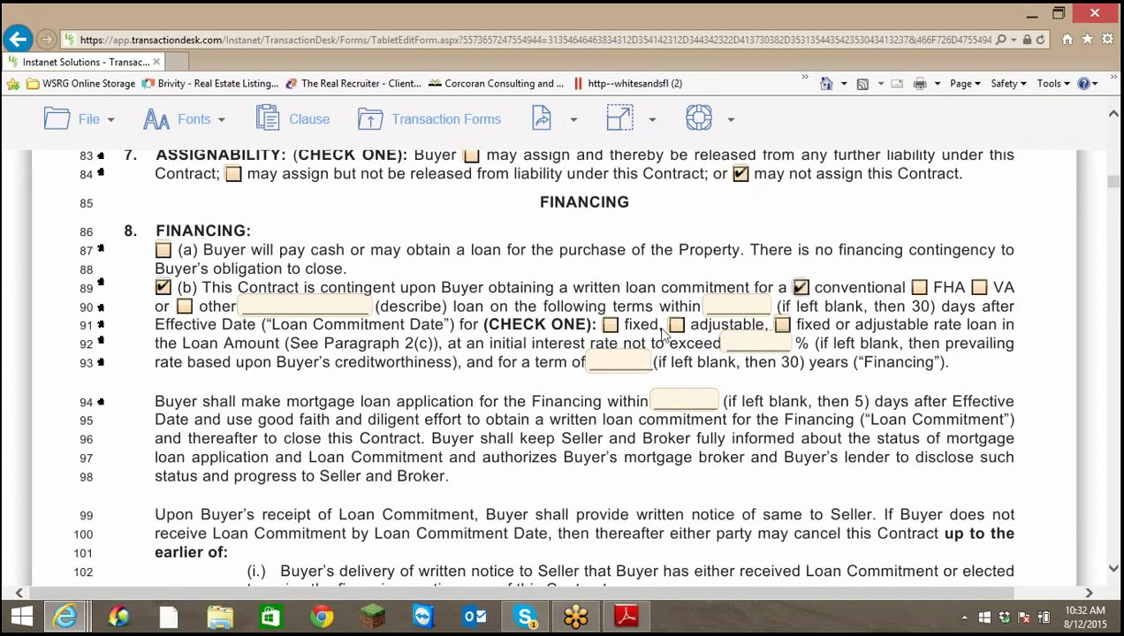
{"action": "left_click", "coordinate": [783, 326]}
{"action": "left_click", "coordinate": [768, 342]}
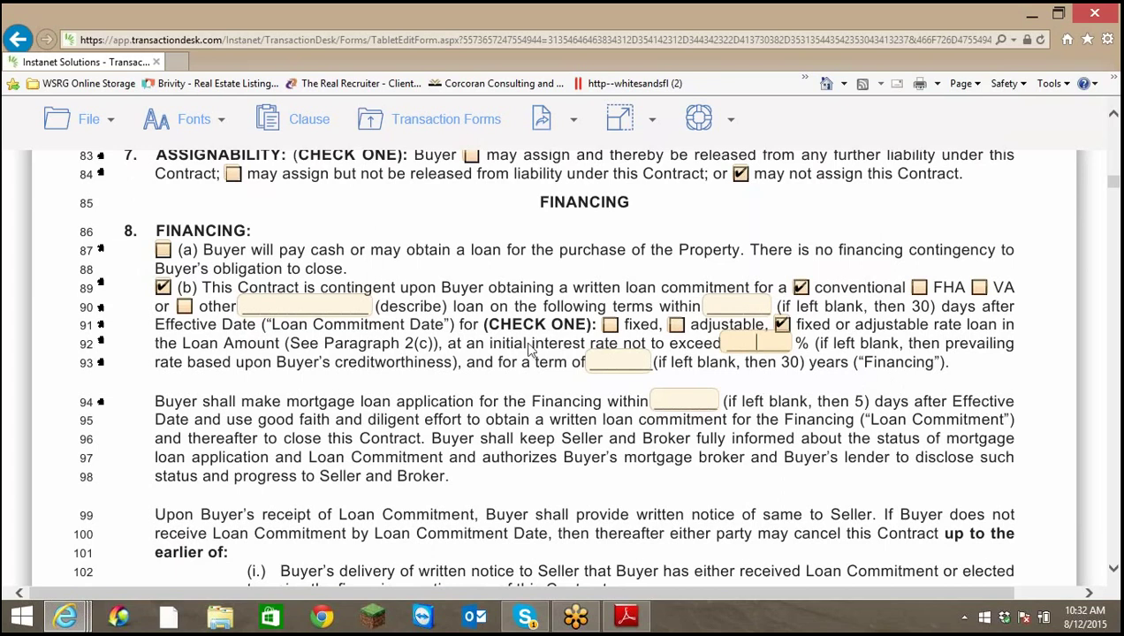
{"action": "left_click", "coordinate": [608, 360]}
{"action": "type", "text": "30"}
{"action": "scroll", "coordinate": [661, 389], "scroll_direction": "down", "scroll_amount": 3}
{"action": "scroll", "coordinate": [658, 392], "scroll_direction": "up", "scroll_amount": 2}
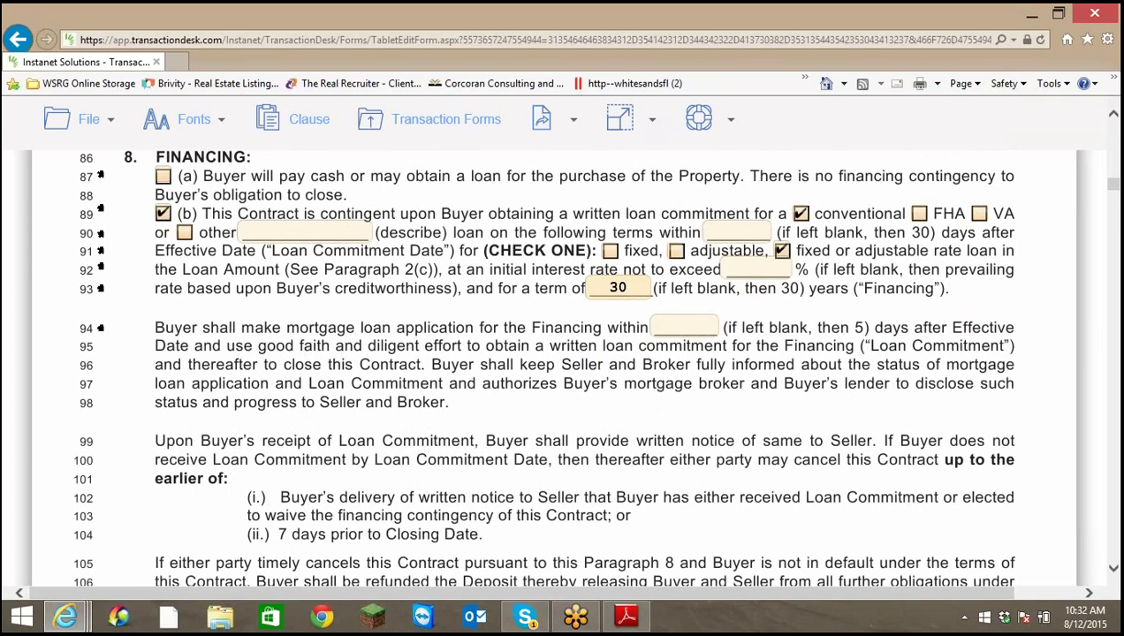
{"action": "left_click", "coordinate": [677, 326]}
{"action": "type", "text": "2"}
Enter 1.5% as the General Repair and WDO repair limits, correcting a mistyped 4.5
{"action": "scroll", "coordinate": [764, 408], "scroll_direction": "down", "scroll_amount": 5}
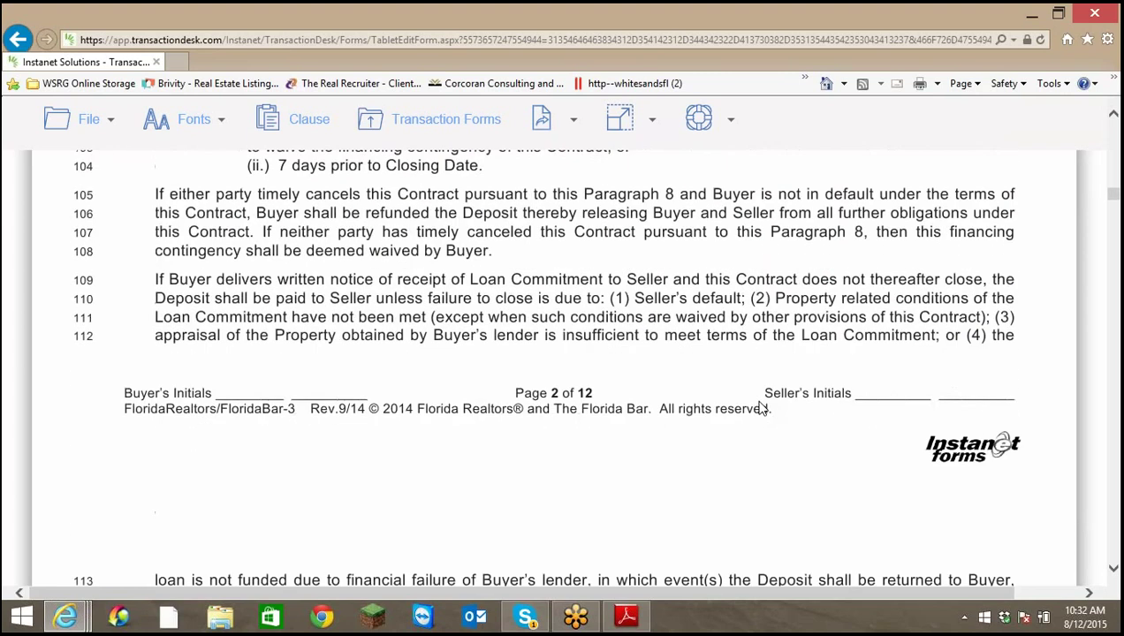
{"action": "scroll", "coordinate": [762, 406], "scroll_direction": "down", "scroll_amount": 4}
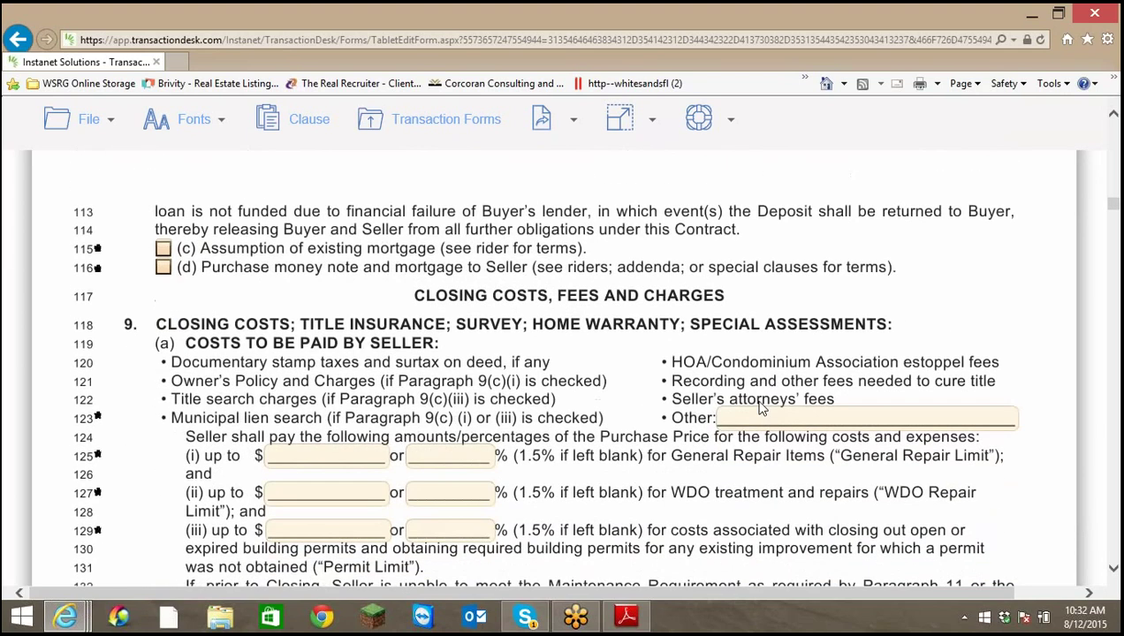
{"action": "scroll", "coordinate": [761, 407], "scroll_direction": "down", "scroll_amount": 3}
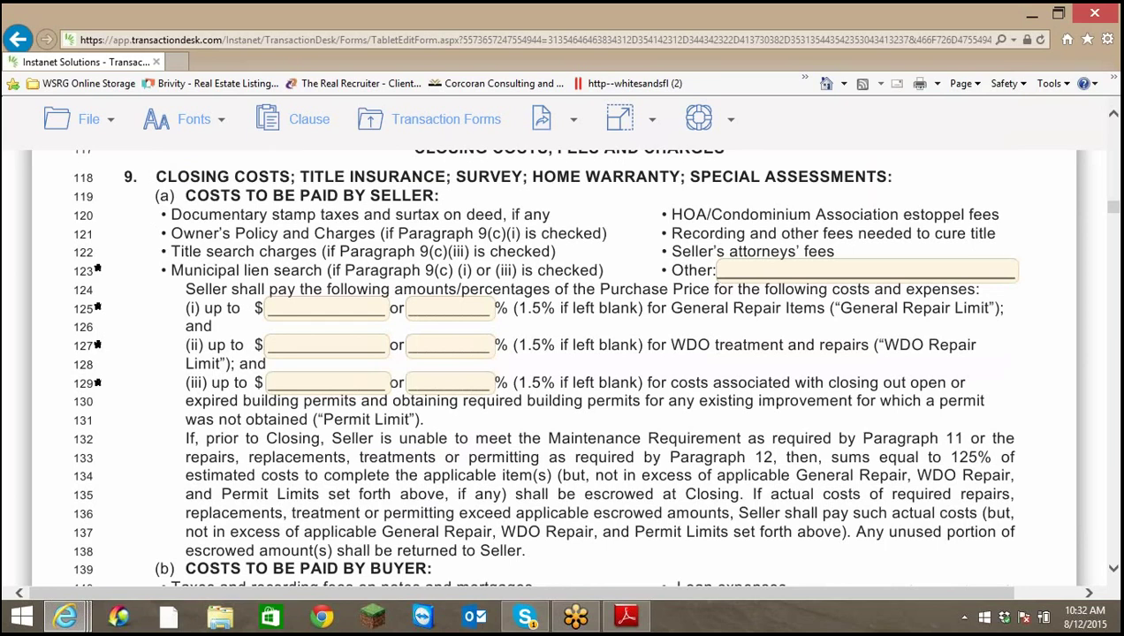
{"action": "scroll", "coordinate": [262, 363], "scroll_direction": "up", "scroll_amount": 3}
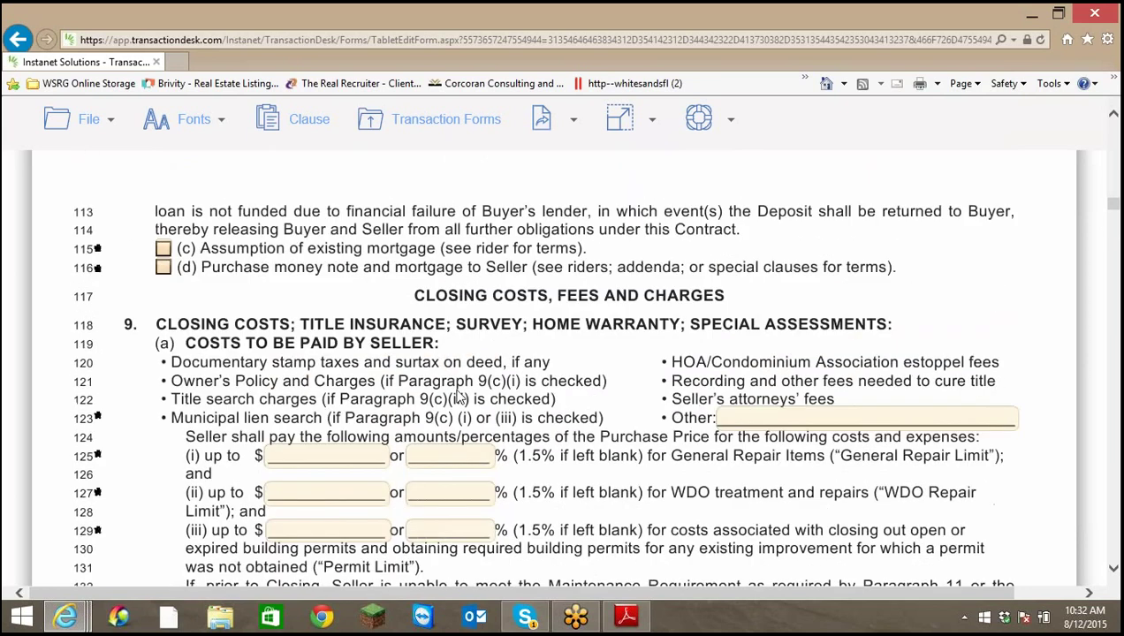
{"action": "scroll", "coordinate": [439, 395], "scroll_direction": "down", "scroll_amount": 1}
{"action": "scroll", "coordinate": [439, 395], "scroll_direction": "down", "scroll_amount": 1}
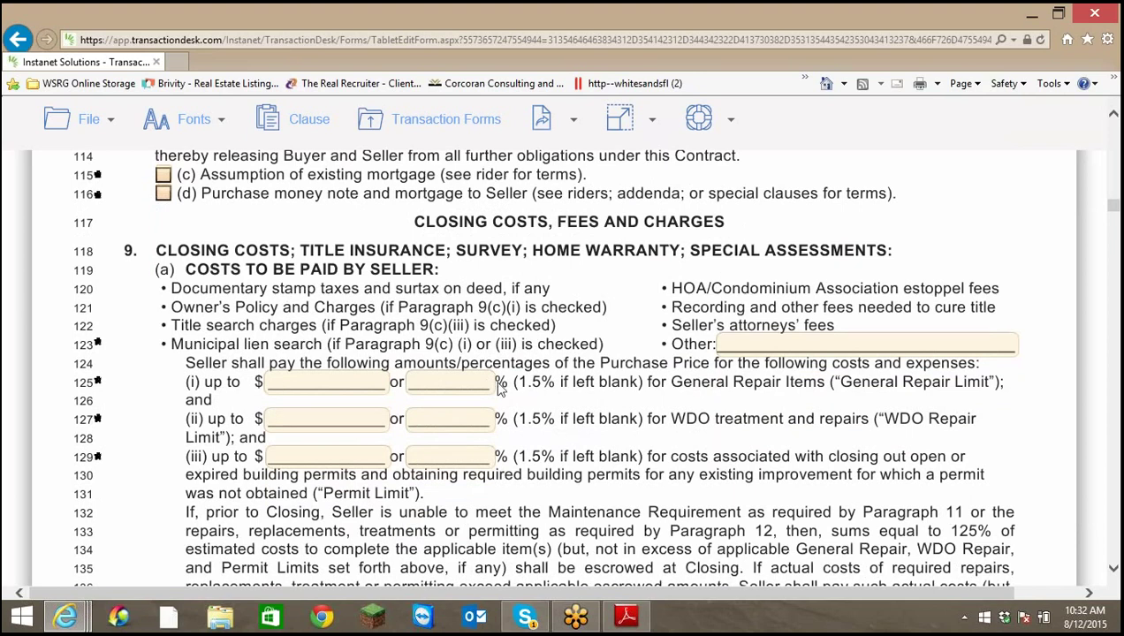
{"action": "left_click", "coordinate": [456, 382]}
{"action": "type", "text": "1.5"}
{"action": "left_click", "coordinate": [433, 418]}
{"action": "type", "text": "4.5"}
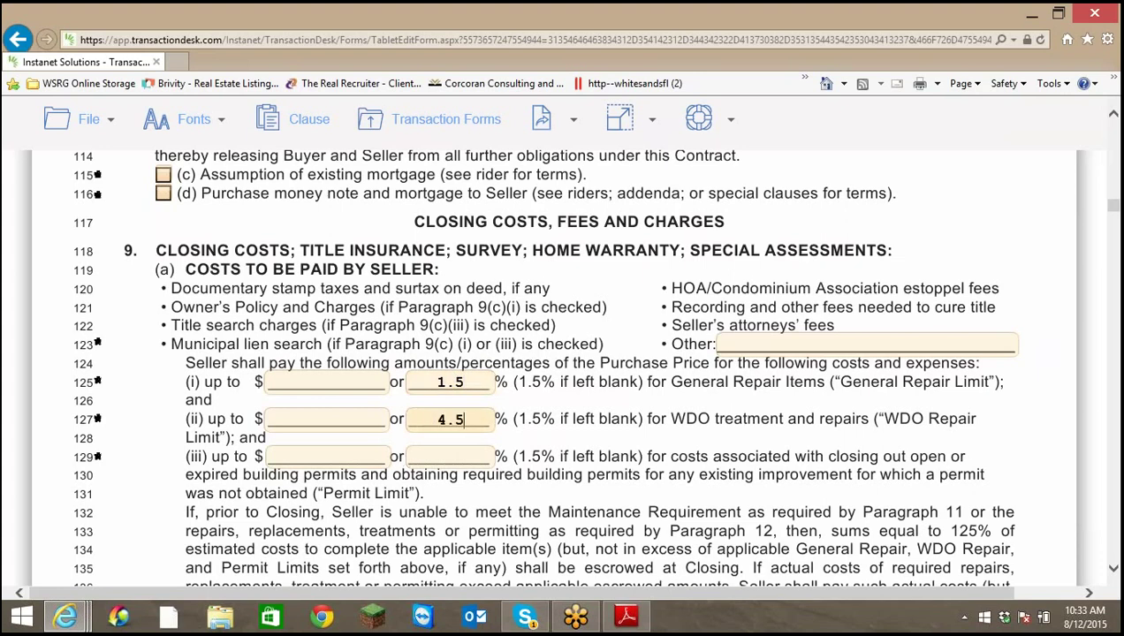
{"action": "key", "text": "BackSpace"}
{"action": "key", "text": "BackSpace"}
{"action": "key", "text": "BackSpace"}
{"action": "type", "text": "4.5"}
{"action": "type", "text": "5"}
{"action": "left_click", "coordinate": [450, 457]}
Enter 1.5% as the Permit limit
{"action": "type", "text": "1.5"}
{"action": "scroll", "coordinate": [455, 416], "scroll_direction": "down", "scroll_amount": 3}
{"action": "scroll", "coordinate": [478, 389], "scroll_direction": "down", "scroll_amount": 2}
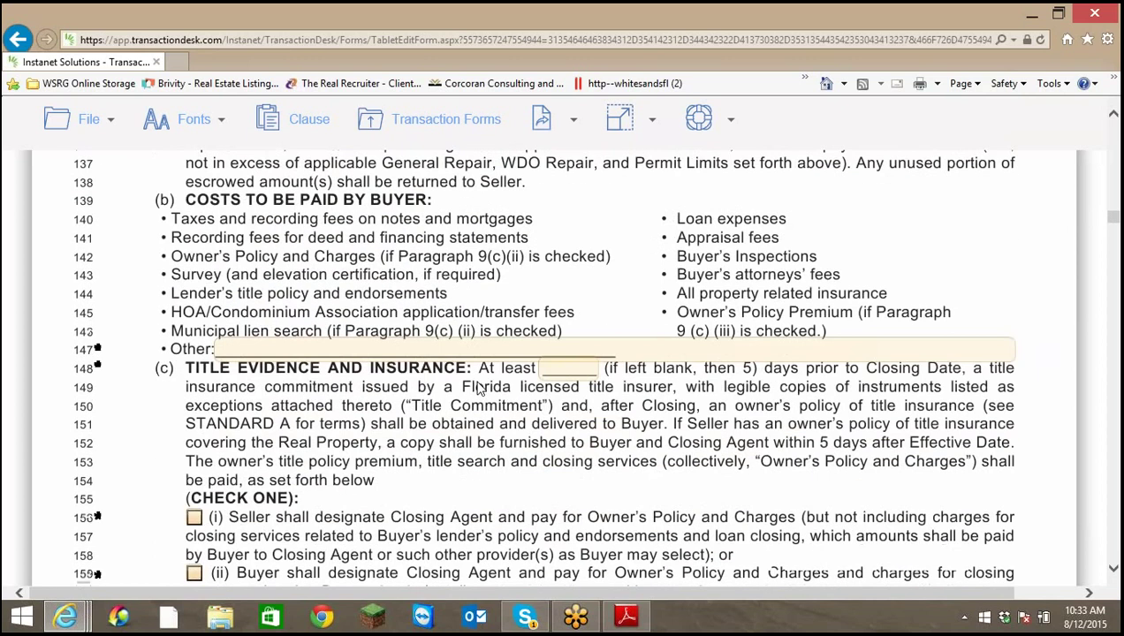
{"action": "scroll", "coordinate": [482, 371], "scroll_direction": "down", "scroll_amount": 2}
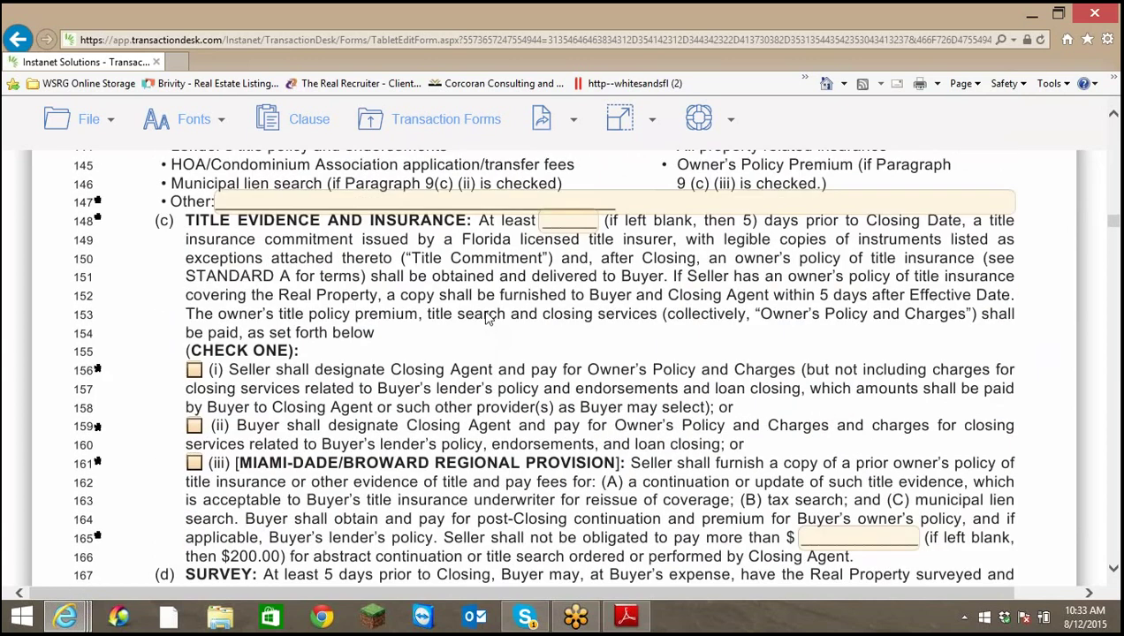
{"action": "scroll", "coordinate": [486, 318], "scroll_direction": "down", "scroll_amount": 1}
{"action": "scroll", "coordinate": [484, 318], "scroll_direction": "up", "scroll_amount": 2}
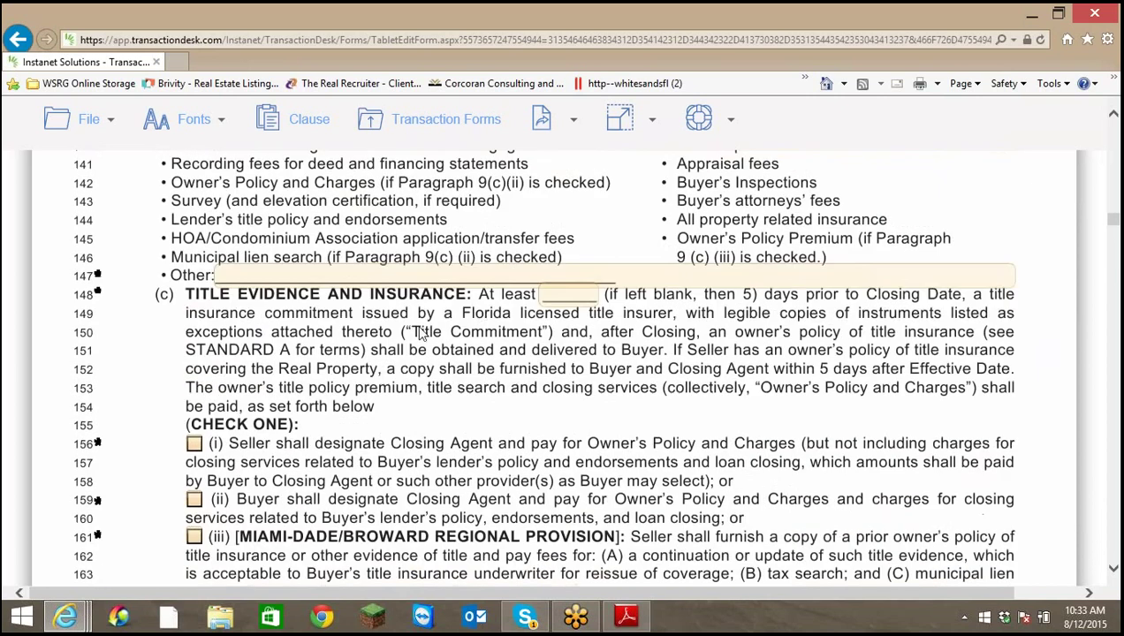
{"action": "scroll", "coordinate": [307, 400], "scroll_direction": "down", "scroll_amount": 1}
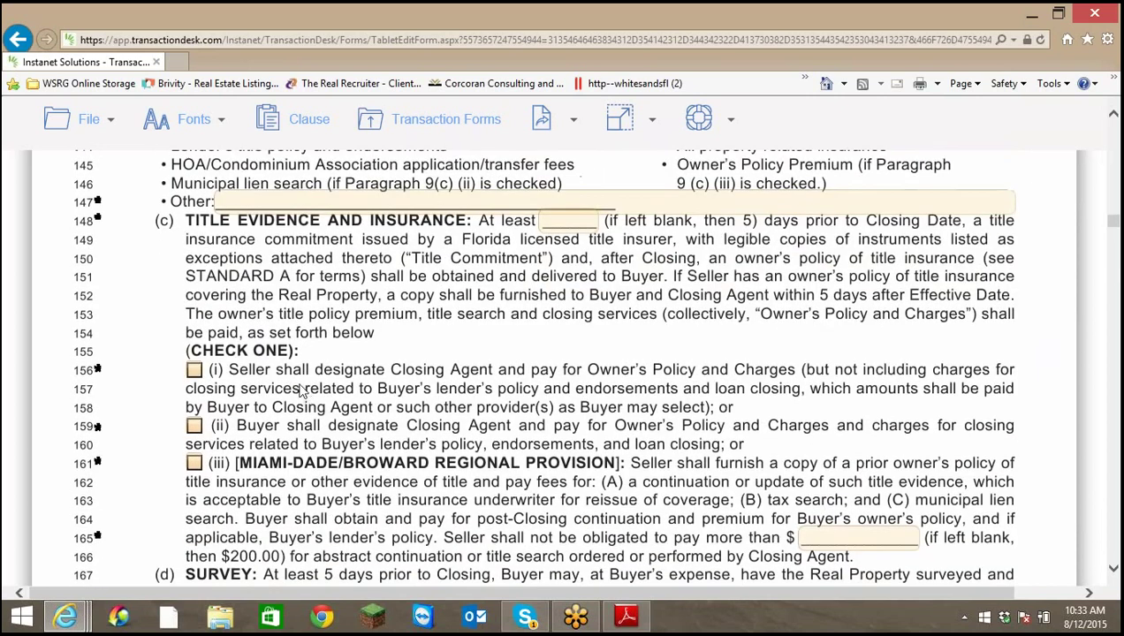
Have the seller designate the closing agent and mark the home warranty not applicable
{"action": "left_click", "coordinate": [194, 369]}
{"action": "scroll", "coordinate": [453, 399], "scroll_direction": "down", "scroll_amount": 5}
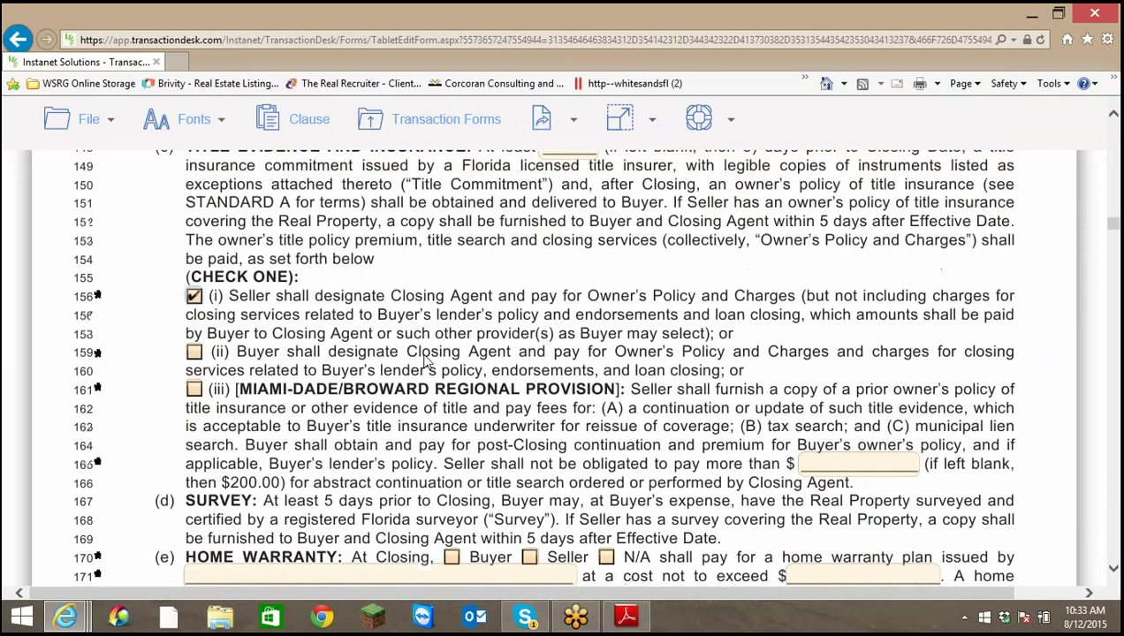
{"action": "scroll", "coordinate": [433, 356], "scroll_direction": "down", "scroll_amount": 1}
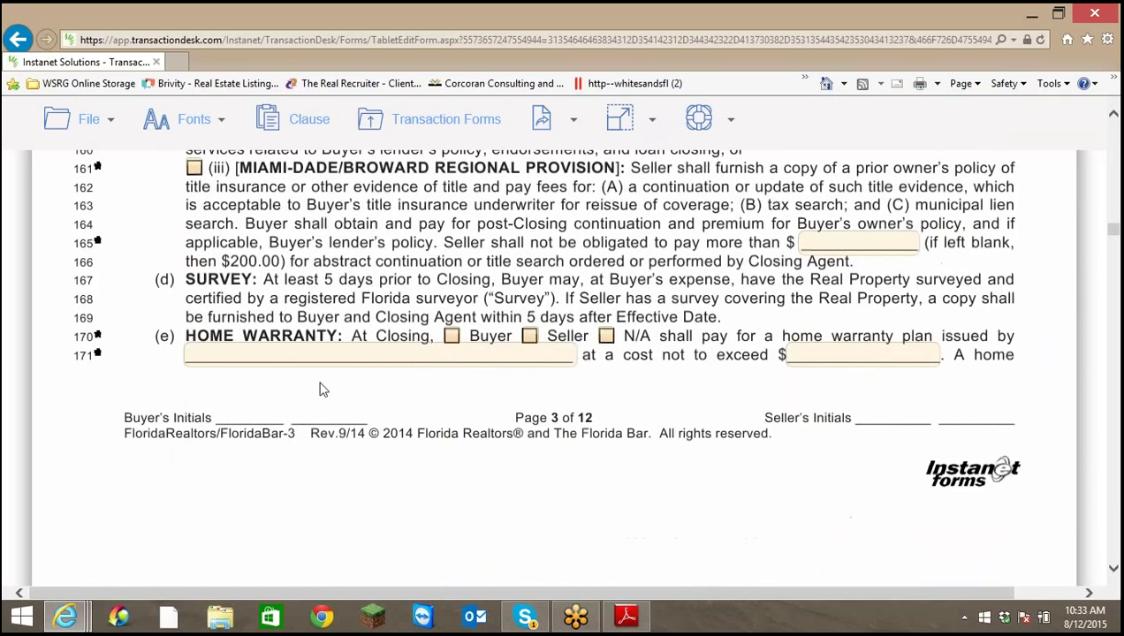
{"action": "scroll", "coordinate": [269, 416], "scroll_direction": "up", "scroll_amount": 2}
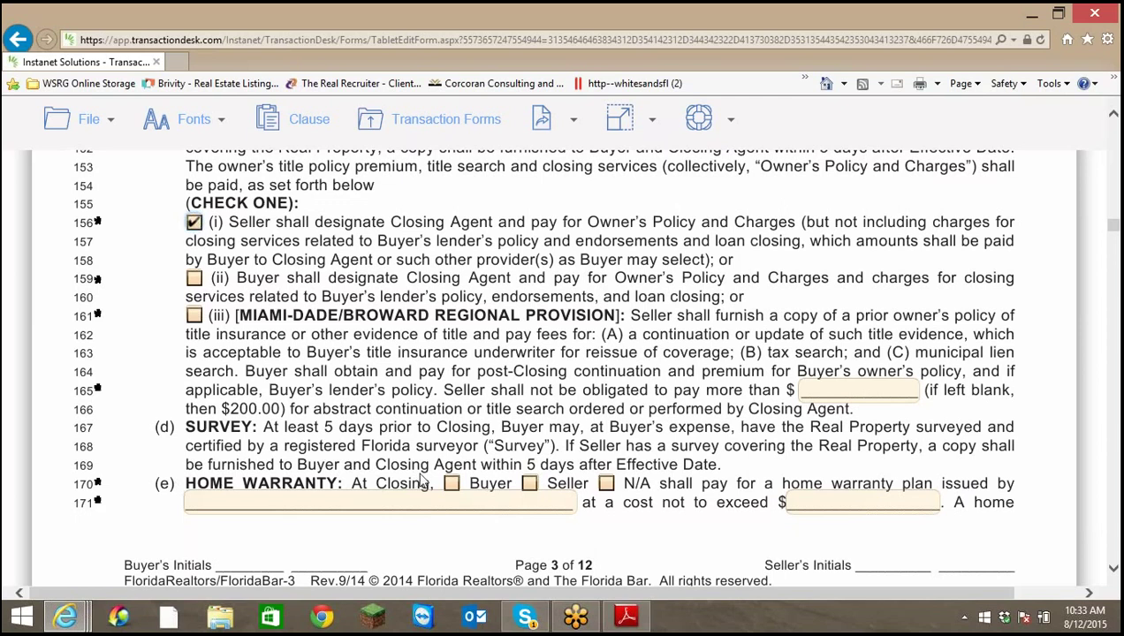
{"action": "left_click", "coordinate": [606, 484]}
{"action": "scroll", "coordinate": [787, 435], "scroll_direction": "down", "scroll_amount": 5}
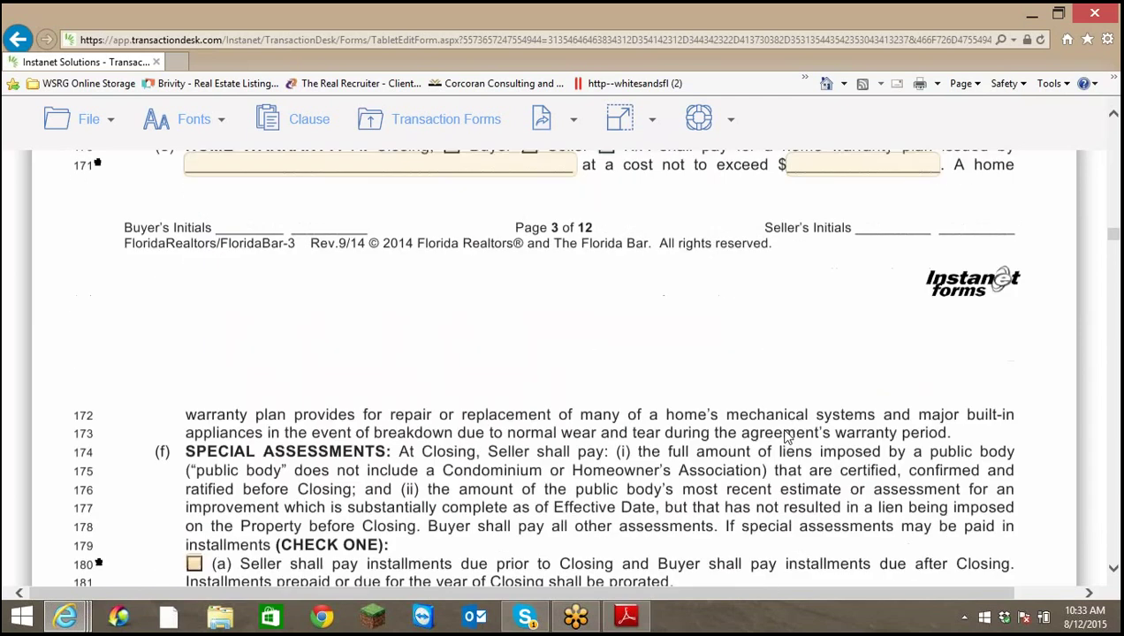
{"action": "scroll", "coordinate": [792, 434], "scroll_direction": "down", "scroll_amount": 3}
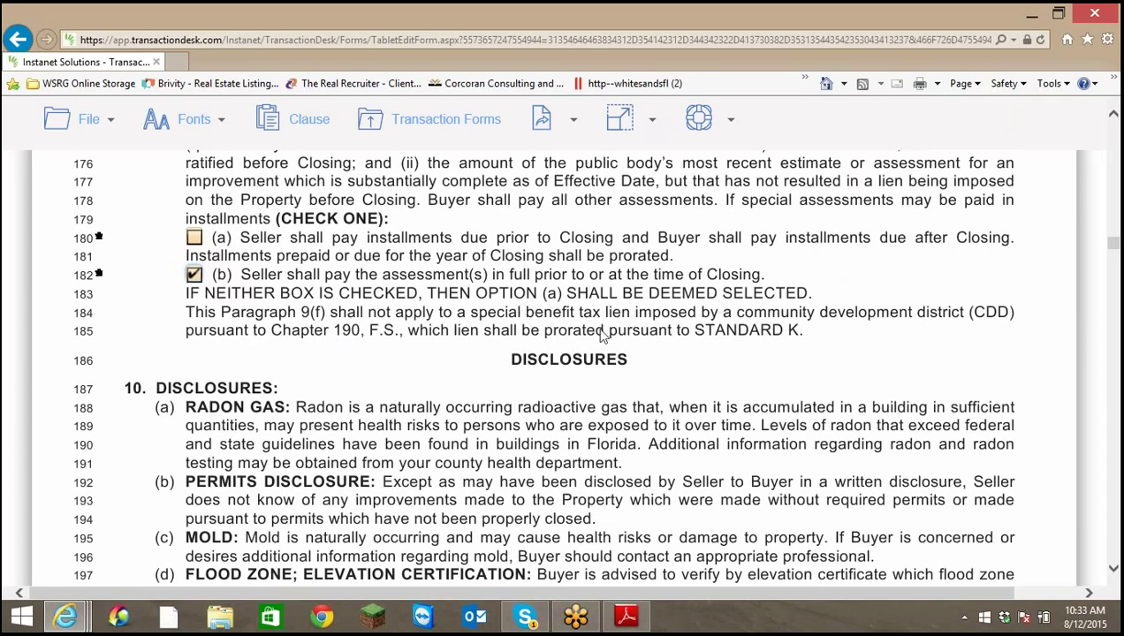
Scroll down through contract pages 4–10 until paragraph 19 Addenda is visible
{"action": "scroll", "coordinate": [601, 339], "scroll_direction": "down", "scroll_amount": 6}
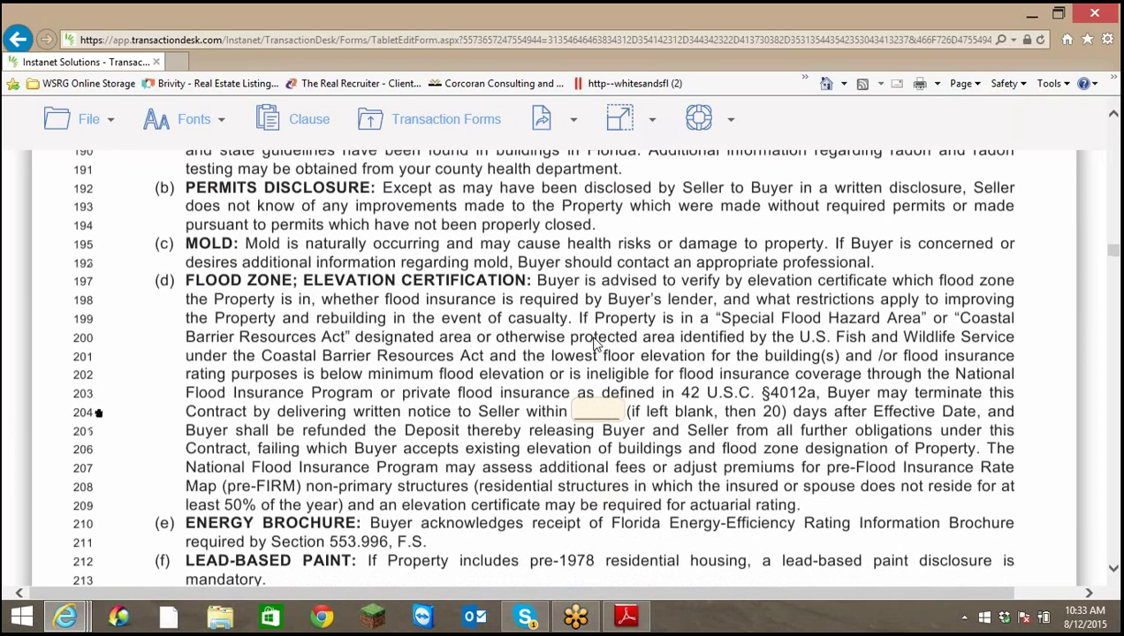
{"action": "scroll", "coordinate": [594, 342], "scroll_direction": "down", "scroll_amount": 5}
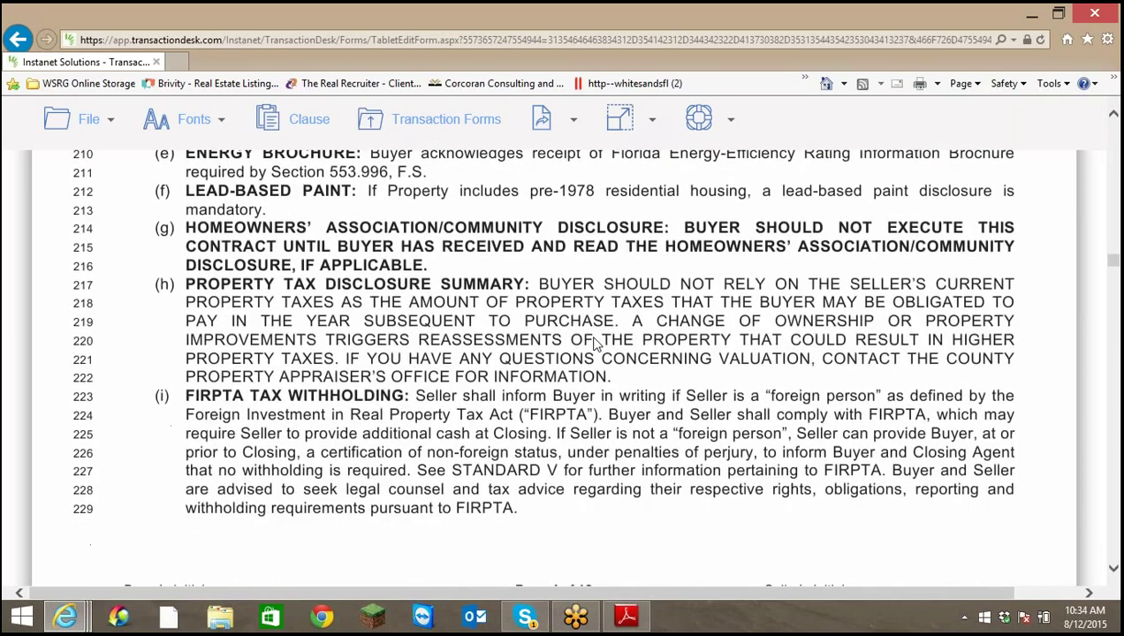
{"action": "scroll", "coordinate": [594, 344], "scroll_direction": "down", "scroll_amount": 6}
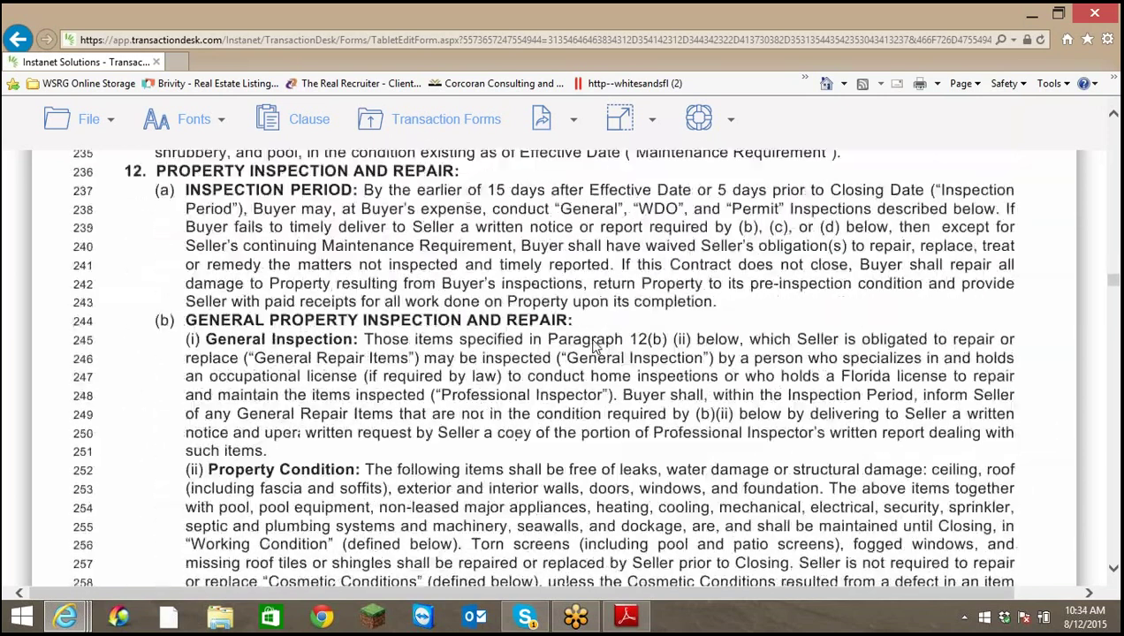
{"action": "scroll", "coordinate": [594, 343], "scroll_direction": "down", "scroll_amount": 10}
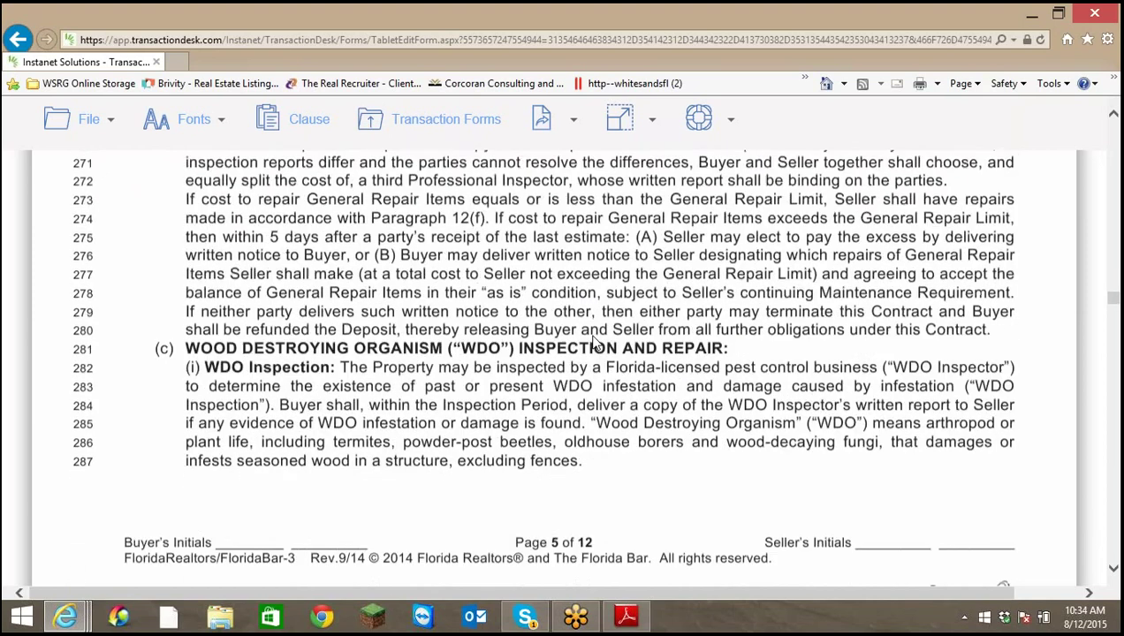
{"action": "scroll", "coordinate": [592, 340], "scroll_direction": "down", "scroll_amount": 8}
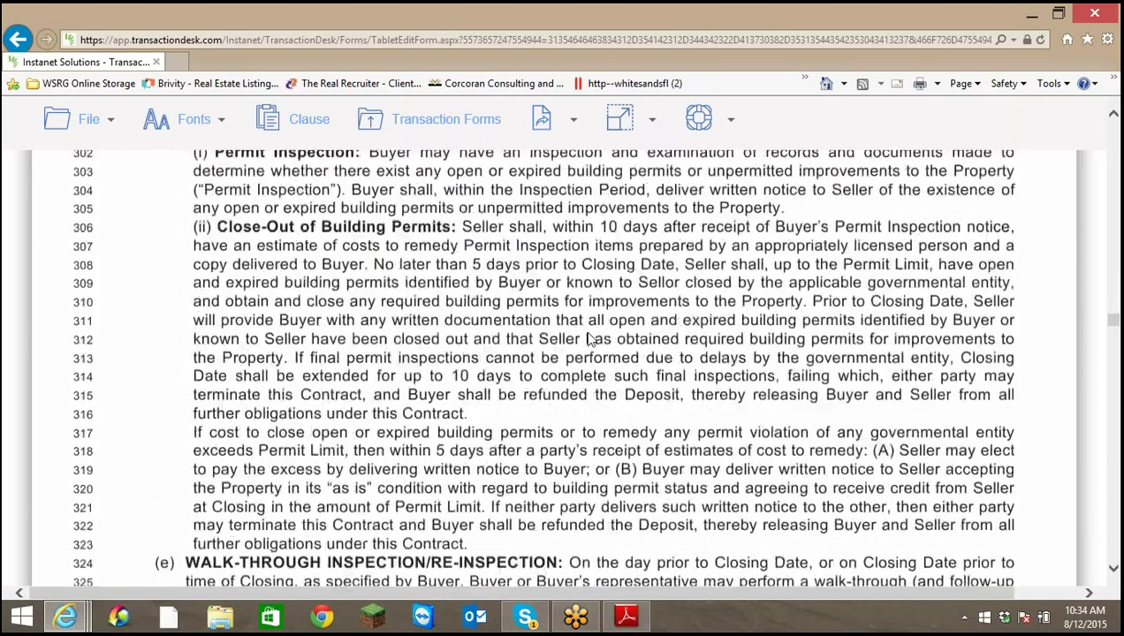
{"action": "scroll", "coordinate": [588, 338], "scroll_direction": "down", "scroll_amount": 10}
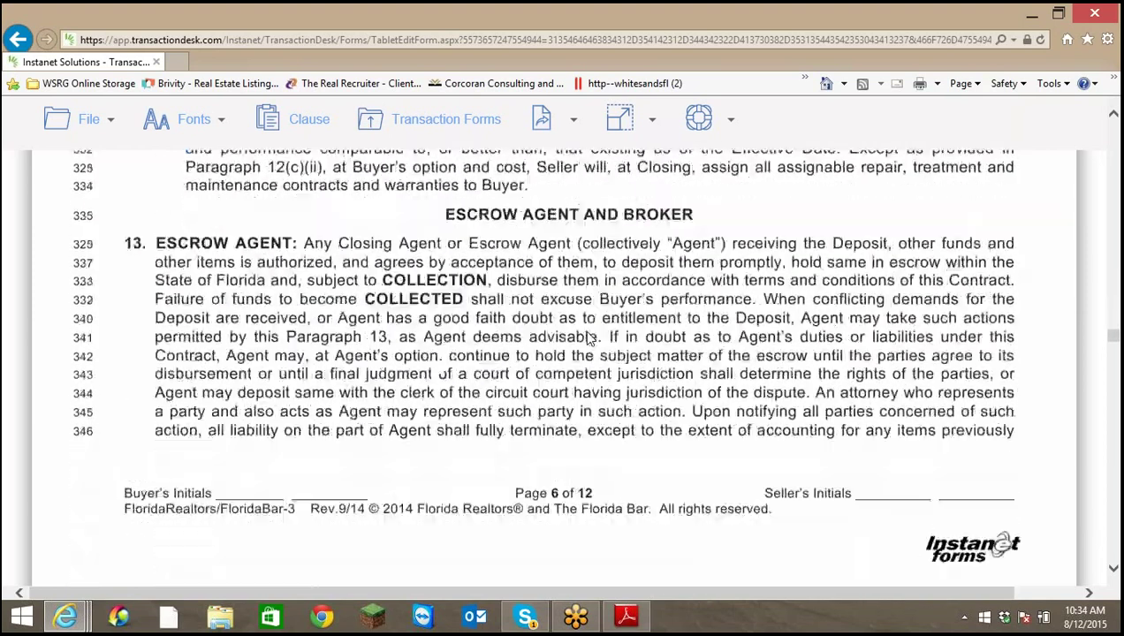
{"action": "scroll", "coordinate": [588, 338], "scroll_direction": "down", "scroll_amount": 10}
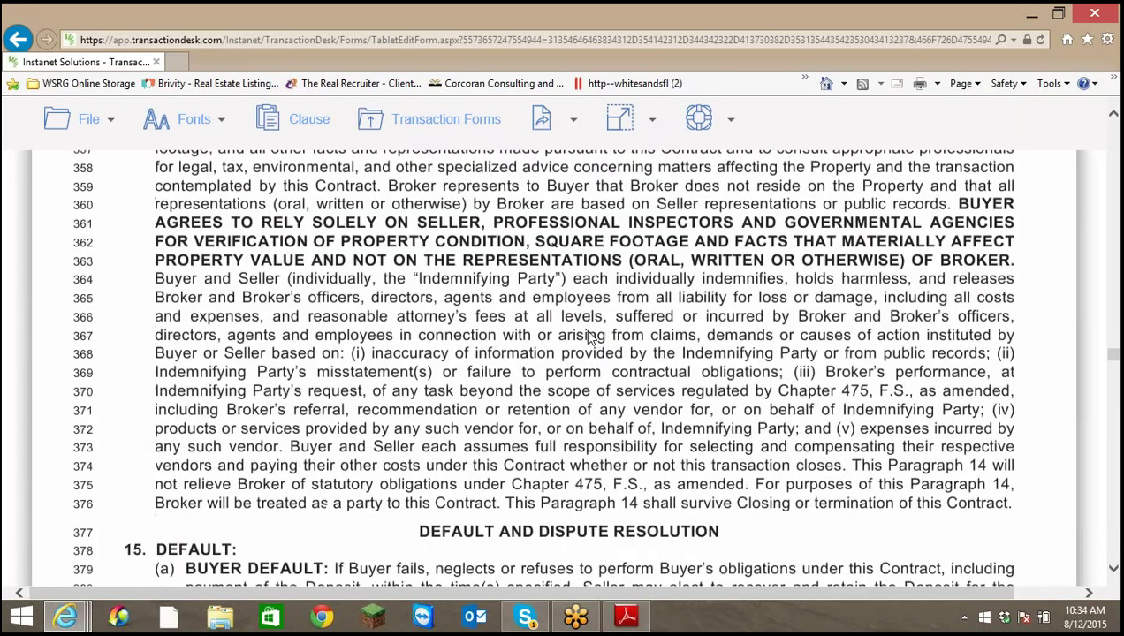
{"action": "scroll", "coordinate": [588, 338], "scroll_direction": "down", "scroll_amount": 12}
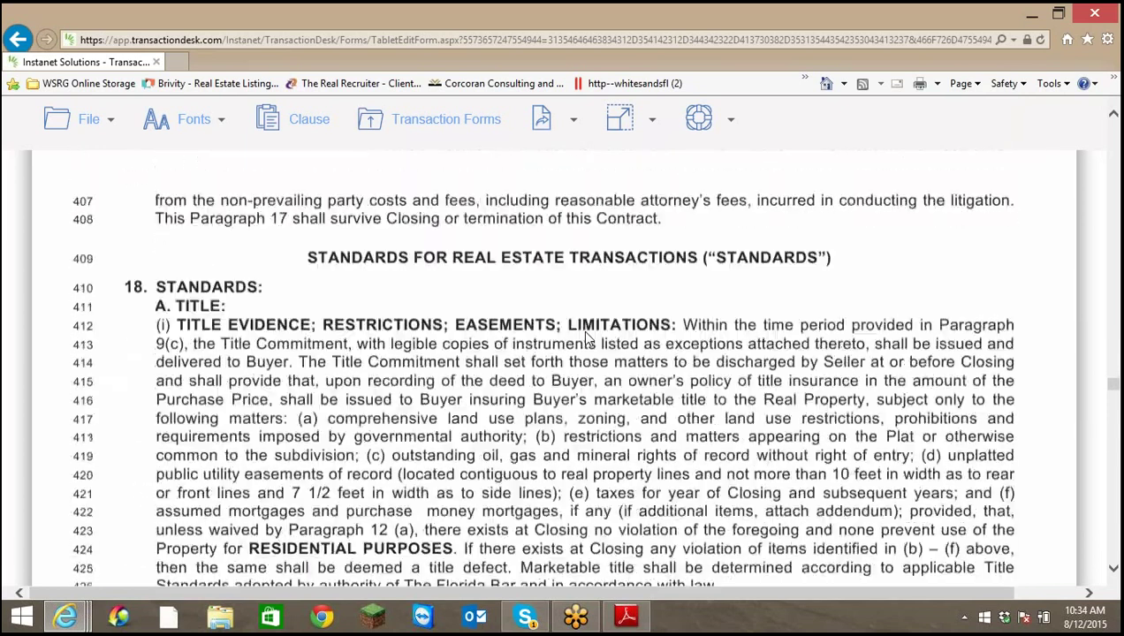
{"action": "scroll", "coordinate": [585, 337], "scroll_direction": "down", "scroll_amount": 10}
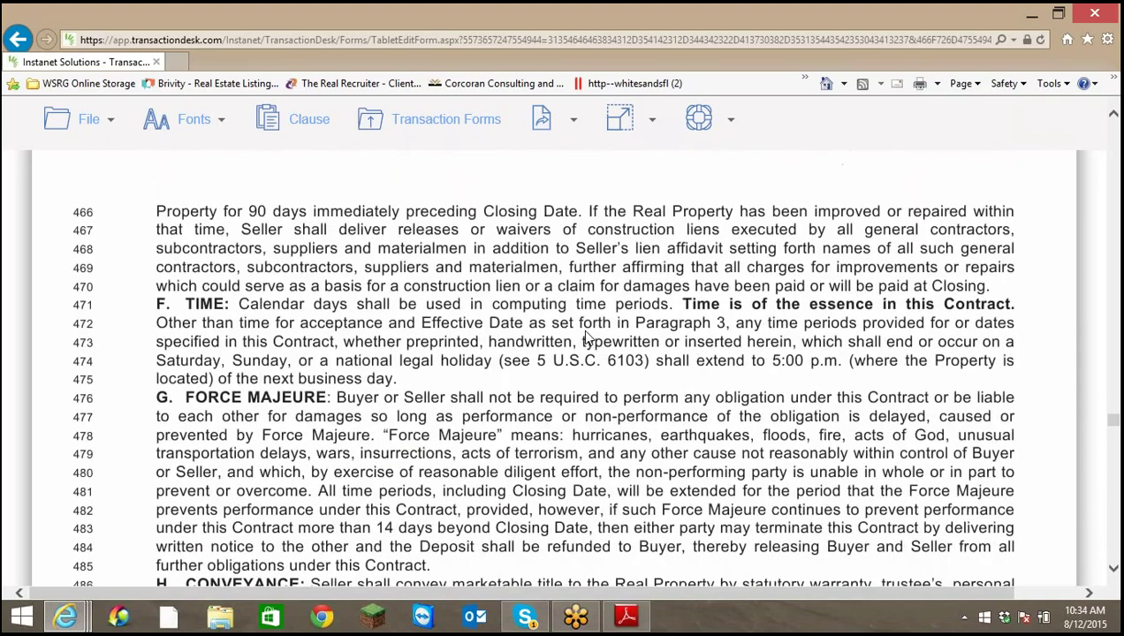
{"action": "scroll", "coordinate": [584, 337], "scroll_direction": "down", "scroll_amount": 5}
{"action": "scroll", "coordinate": [584, 336], "scroll_direction": "down", "scroll_amount": 12}
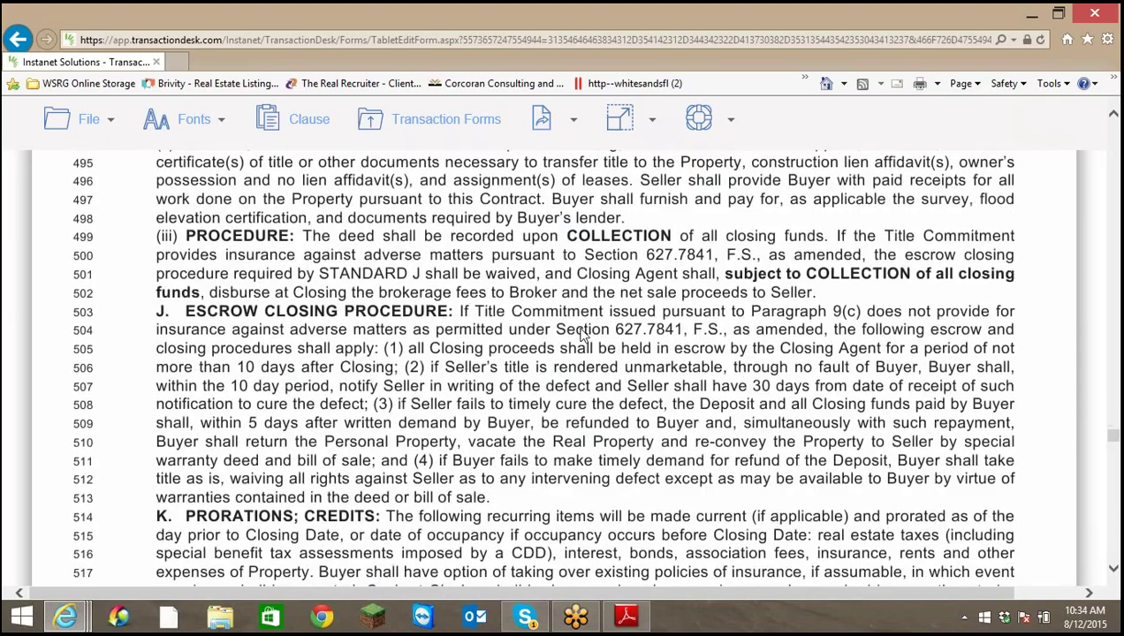
{"action": "scroll", "coordinate": [580, 336], "scroll_direction": "down", "scroll_amount": 5}
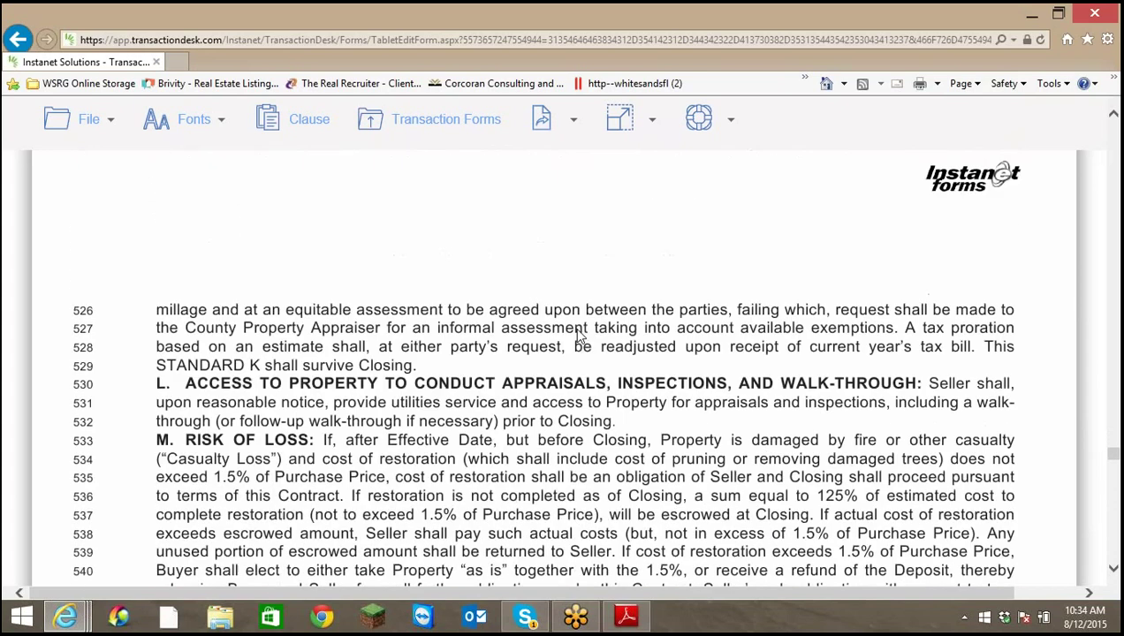
{"action": "scroll", "coordinate": [580, 336], "scroll_direction": "down", "scroll_amount": 15}
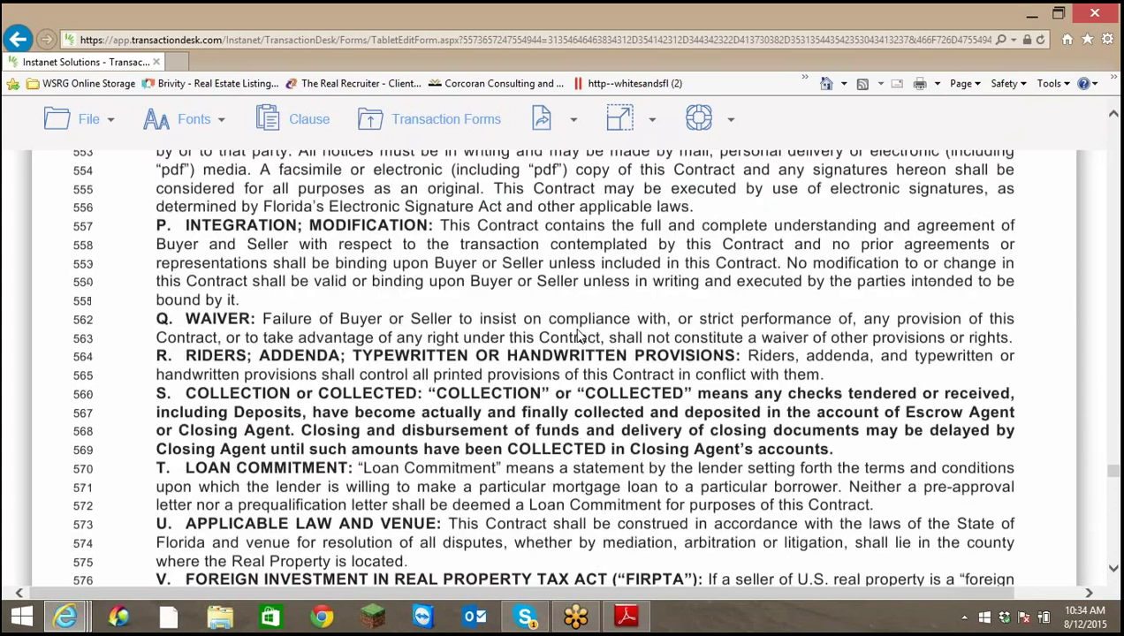
{"action": "scroll", "coordinate": [579, 334], "scroll_direction": "down", "scroll_amount": 15}
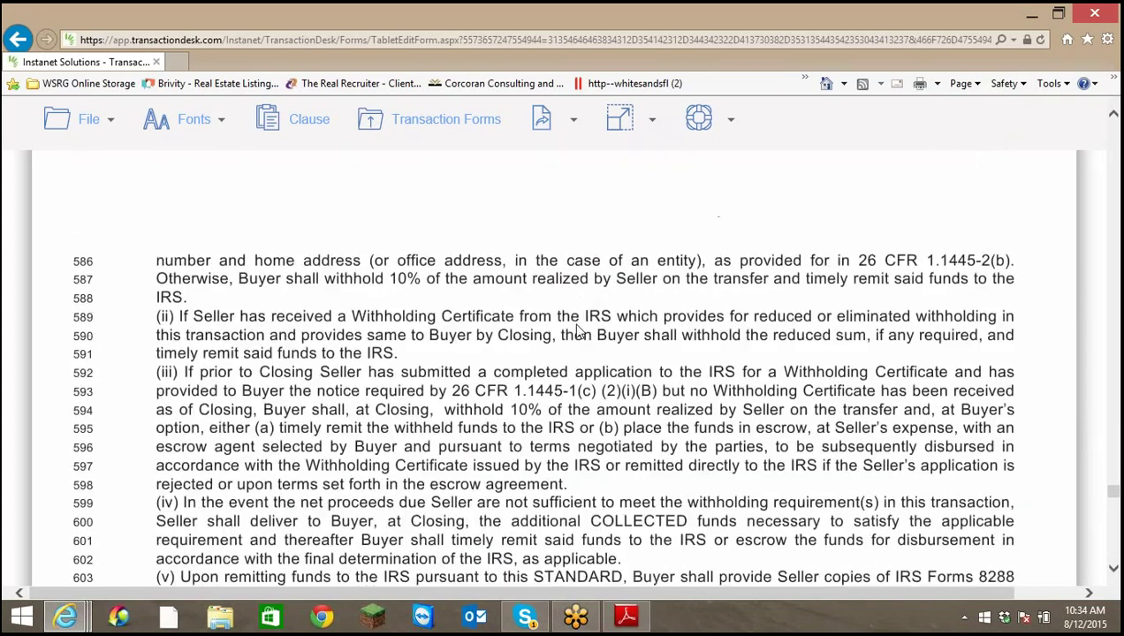
{"action": "scroll", "coordinate": [578, 330], "scroll_direction": "down", "scroll_amount": 10}
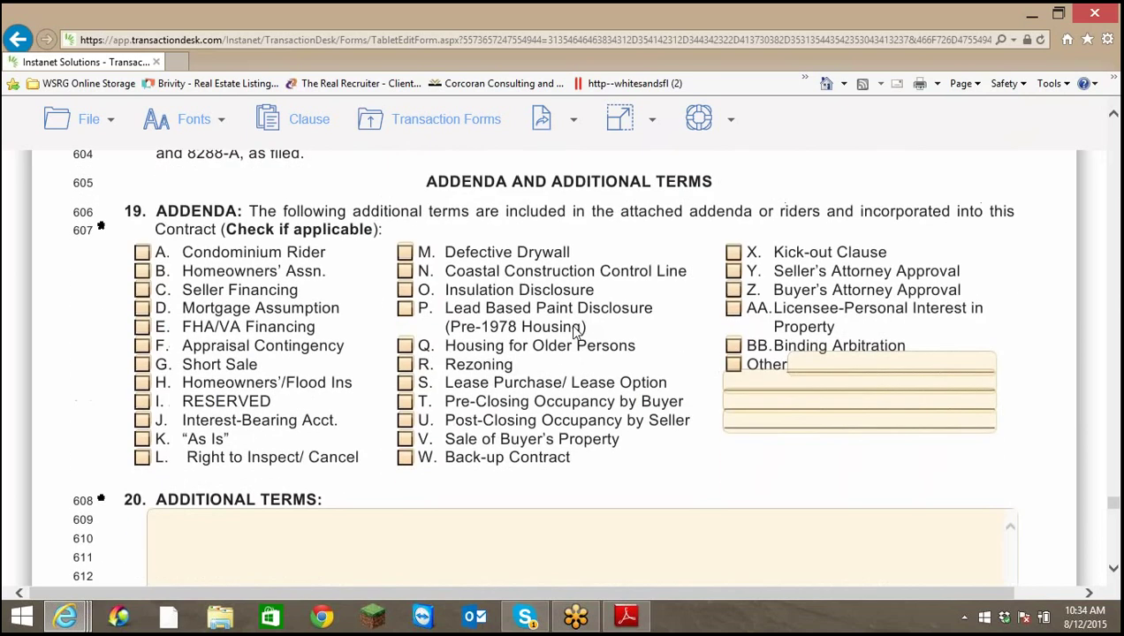
Tick addenda B, H and M: Homeowners' Assn., Homeowners'/Flood Ins and Defective Drywall
{"action": "left_click", "coordinate": [141, 272]}
{"action": "left_click", "coordinate": [142, 382]}
{"action": "left_click", "coordinate": [404, 254]}
{"action": "scroll", "coordinate": [788, 470], "scroll_direction": "down", "scroll_amount": 3}
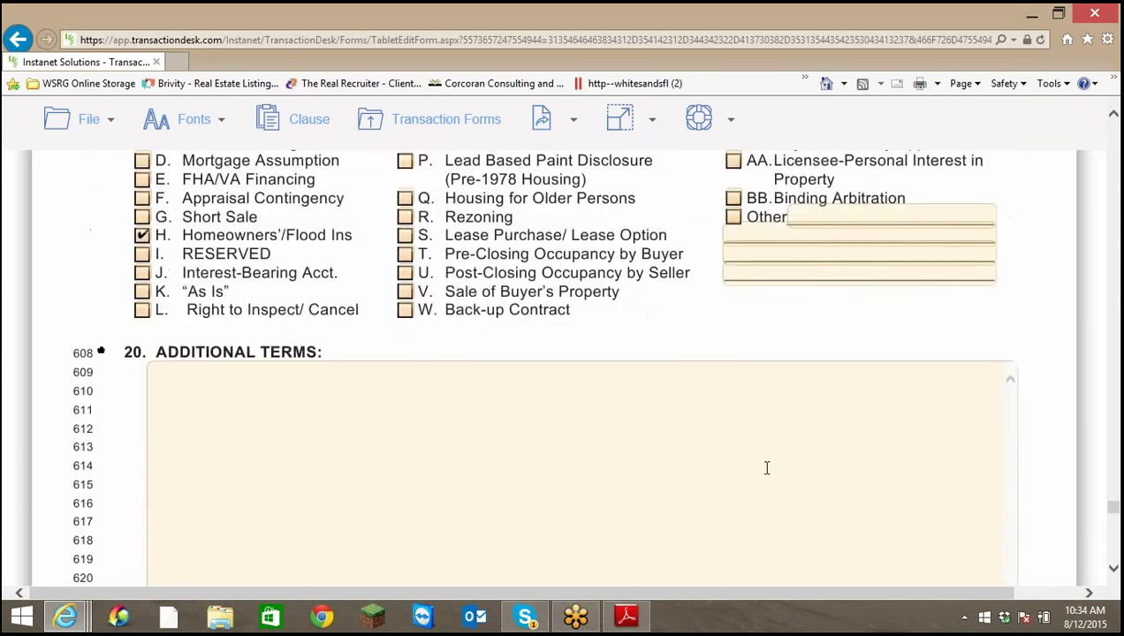
{"action": "scroll", "coordinate": [762, 471], "scroll_direction": "up", "scroll_amount": 4}
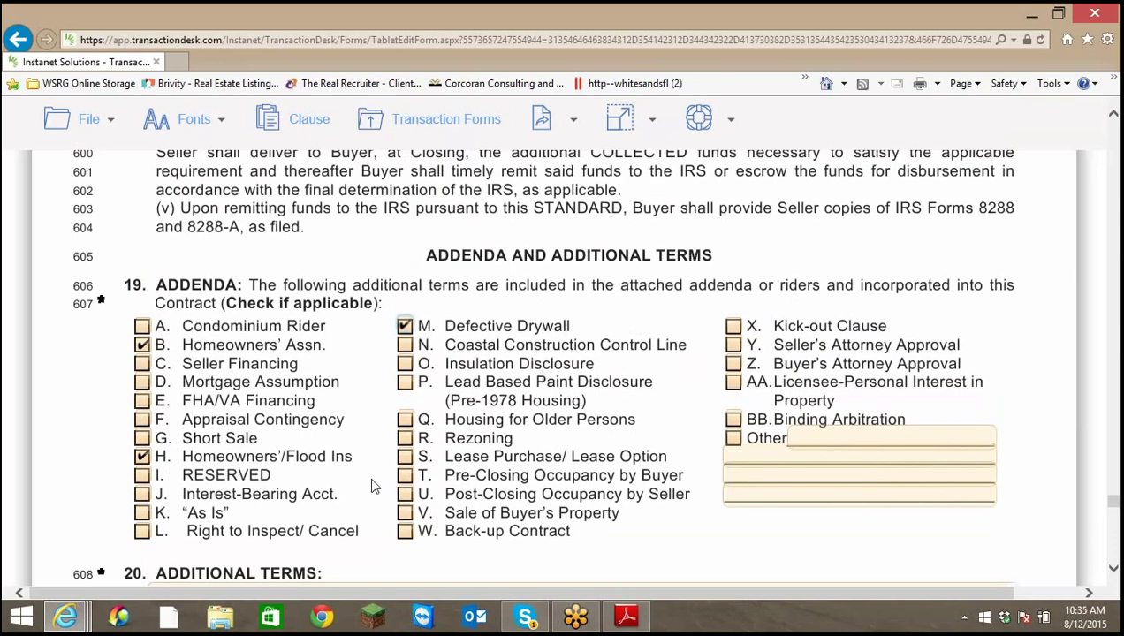
{"action": "scroll", "coordinate": [422, 449], "scroll_direction": "down", "scroll_amount": 5}
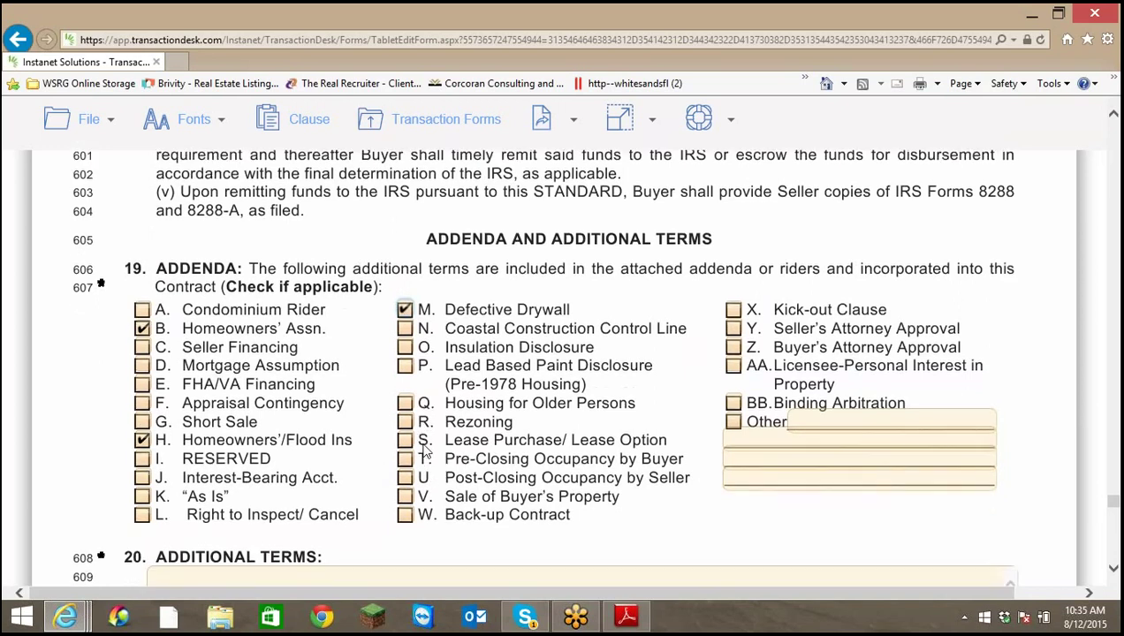
{"action": "scroll", "coordinate": [422, 456], "scroll_direction": "down", "scroll_amount": 8}
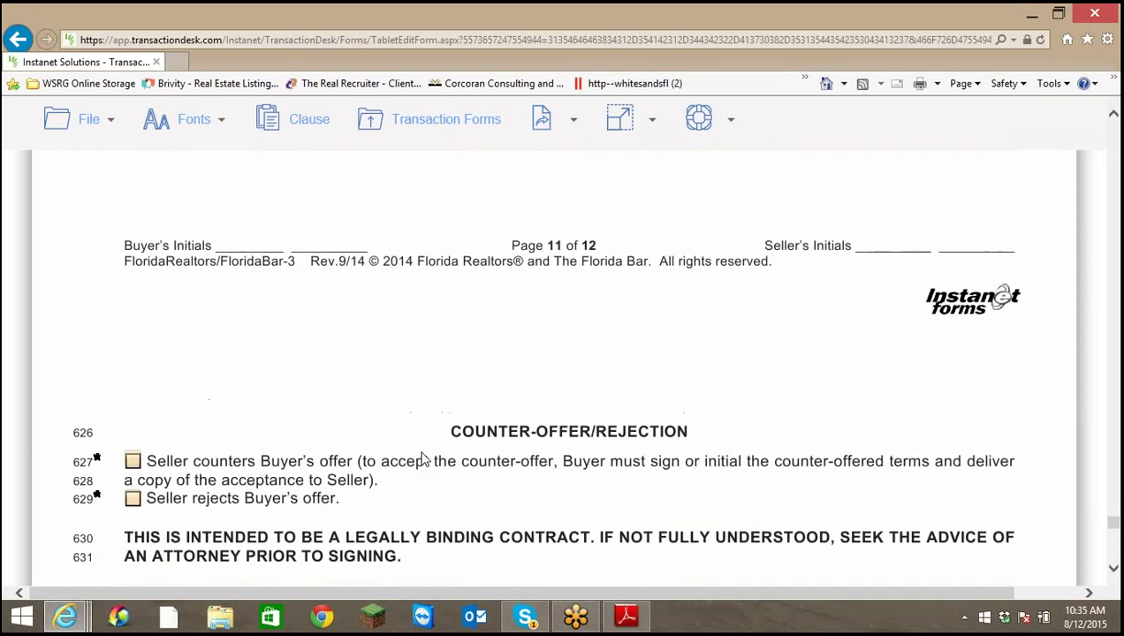
{"action": "scroll", "coordinate": [557, 375], "scroll_direction": "down", "scroll_amount": 8}
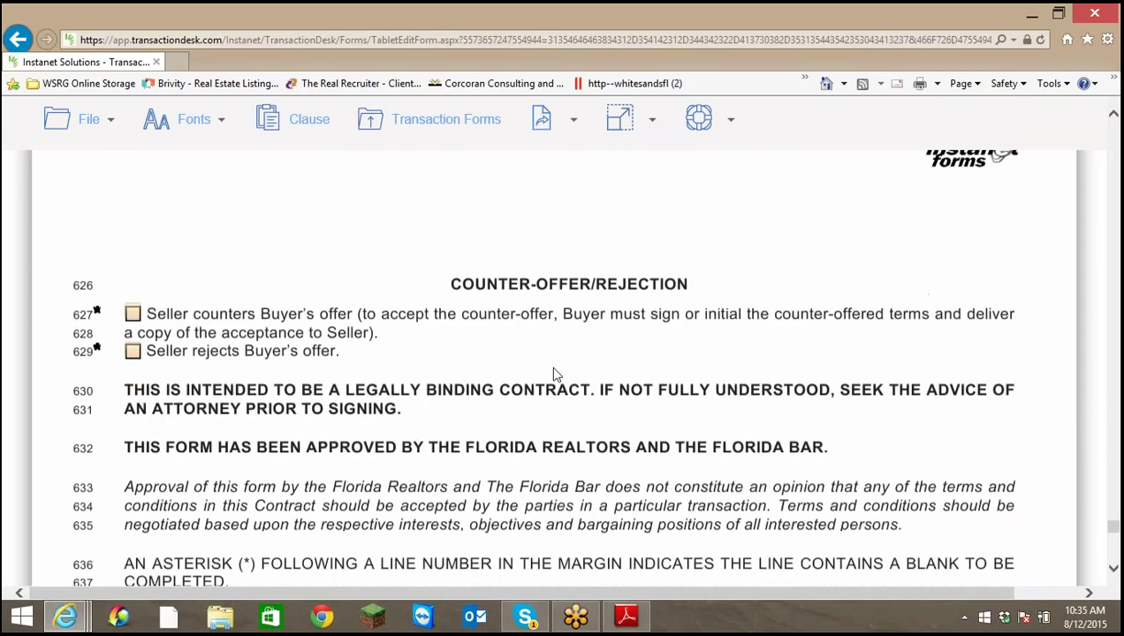
{"action": "scroll", "coordinate": [522, 372], "scroll_direction": "down", "scroll_amount": 1}
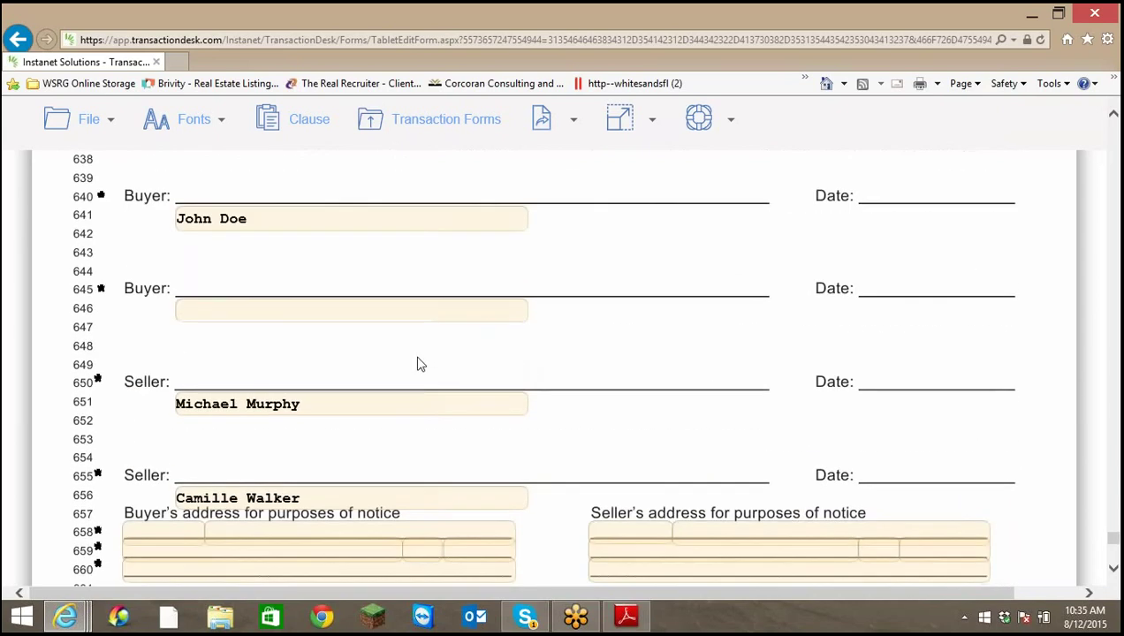
{"action": "scroll", "coordinate": [419, 368], "scroll_direction": "down", "scroll_amount": 5}
{"action": "scroll", "coordinate": [421, 371], "scroll_direction": "down", "scroll_amount": 1}
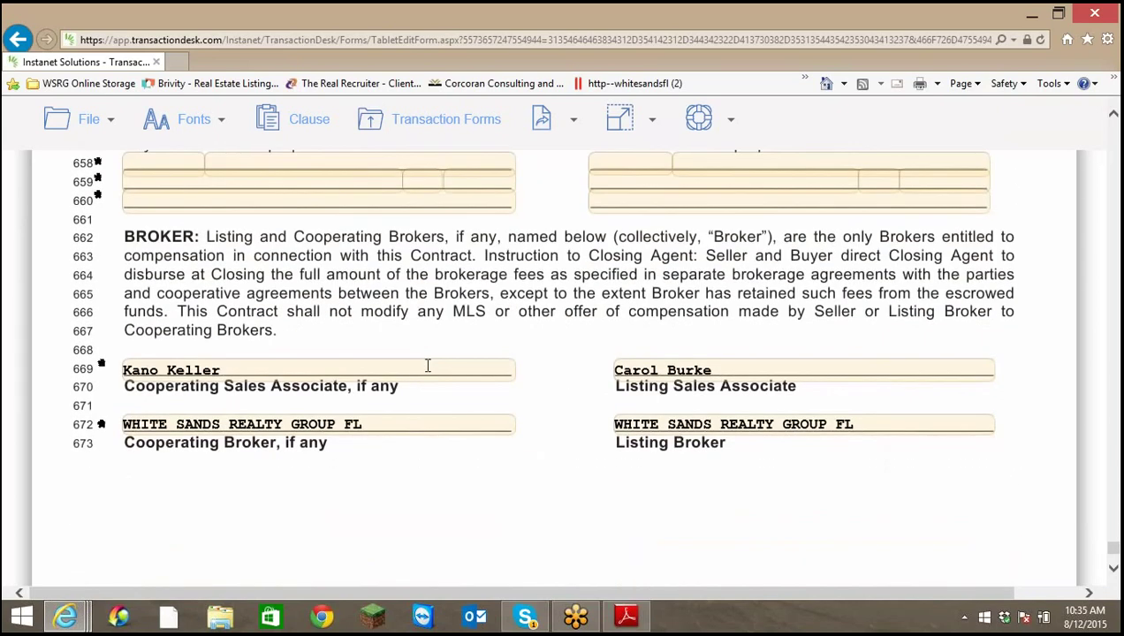
{"action": "scroll", "coordinate": [426, 370], "scroll_direction": "up", "scroll_amount": 3}
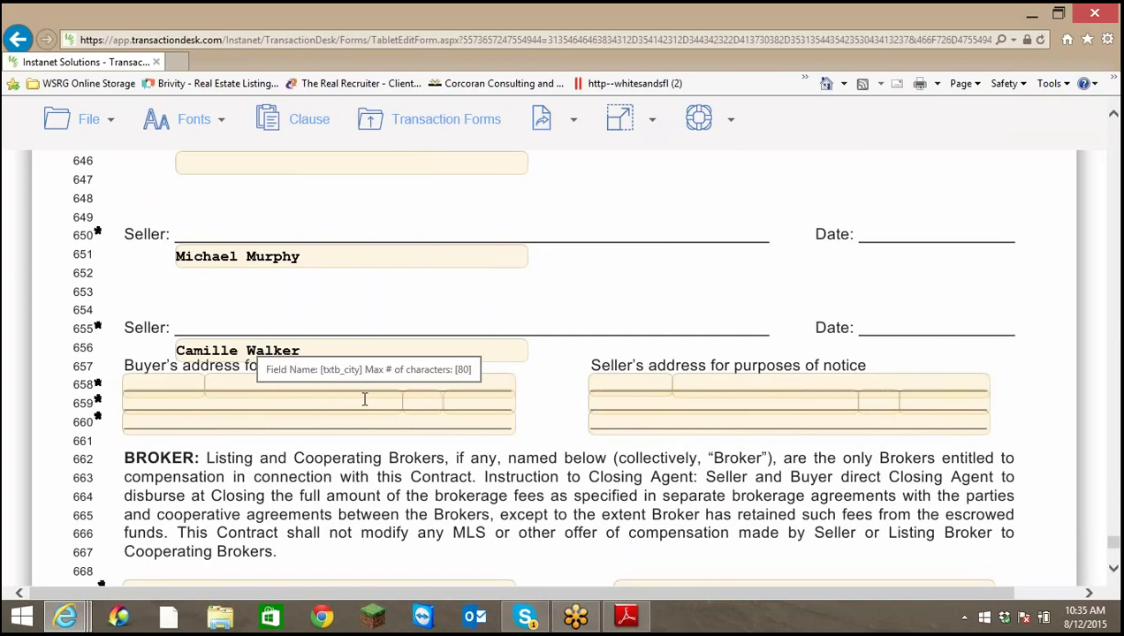
{"action": "scroll", "coordinate": [393, 402], "scroll_direction": "down", "scroll_amount": 5}
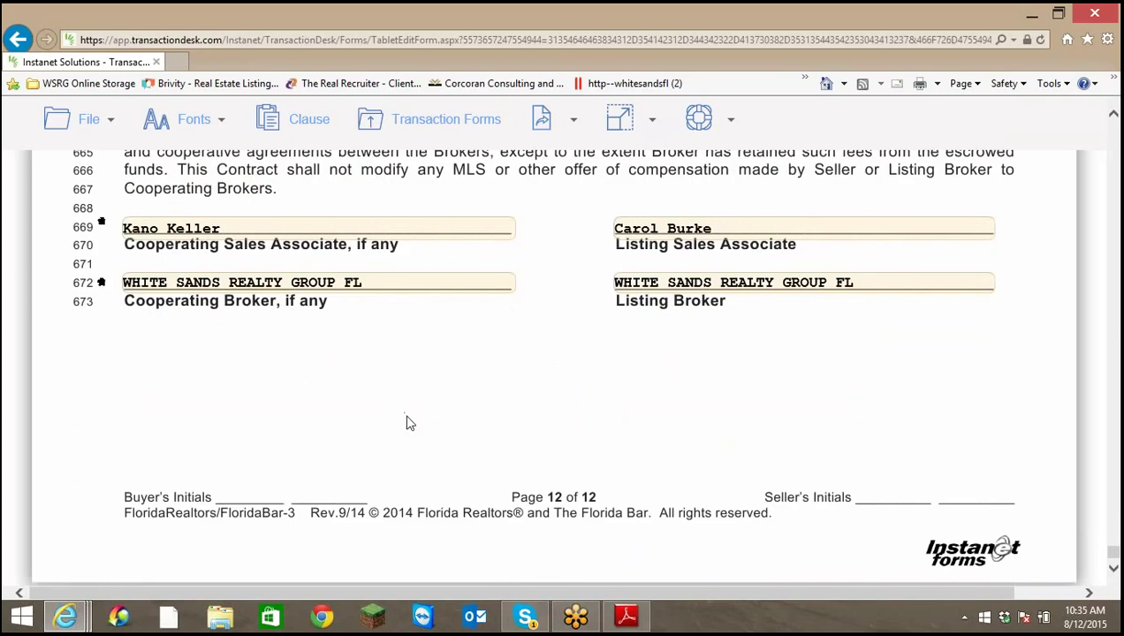
{"action": "scroll", "coordinate": [404, 424], "scroll_direction": "up", "scroll_amount": 15}
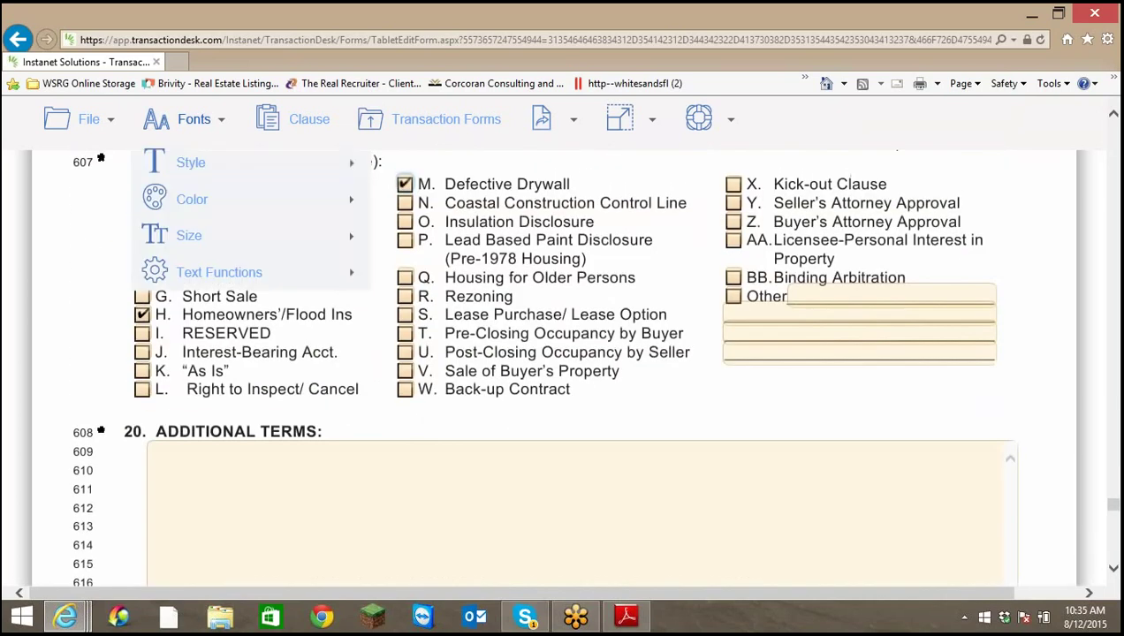
Save the filled-in contract and exit the form editor to the transaction overview
{"action": "mouse_move", "coordinate": [115, 133]}
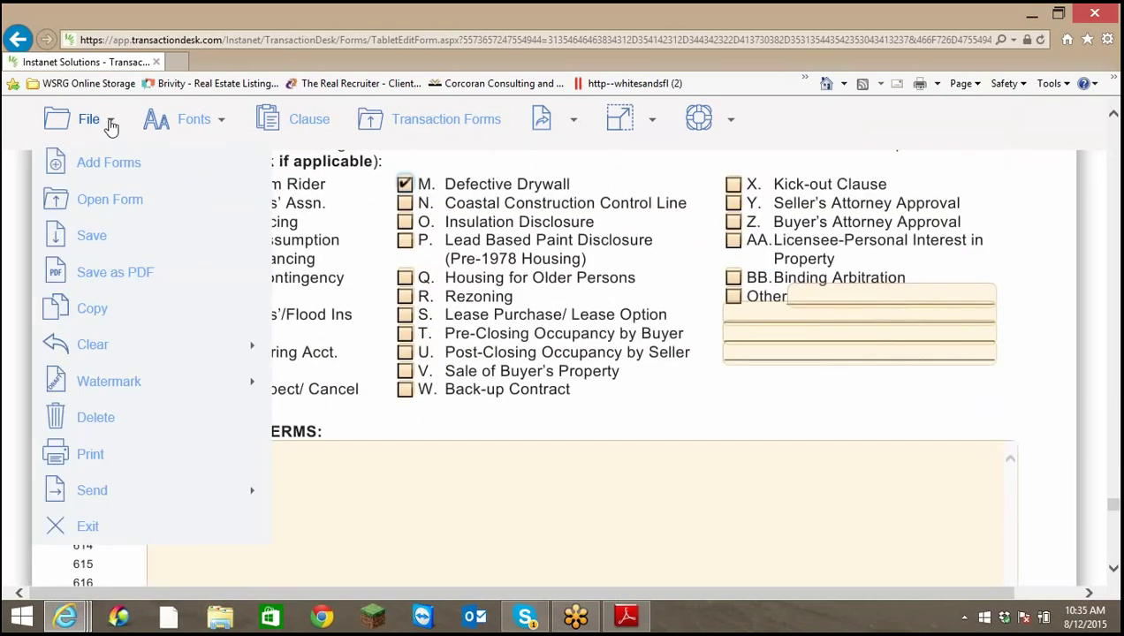
{"action": "mouse_move", "coordinate": [108, 397]}
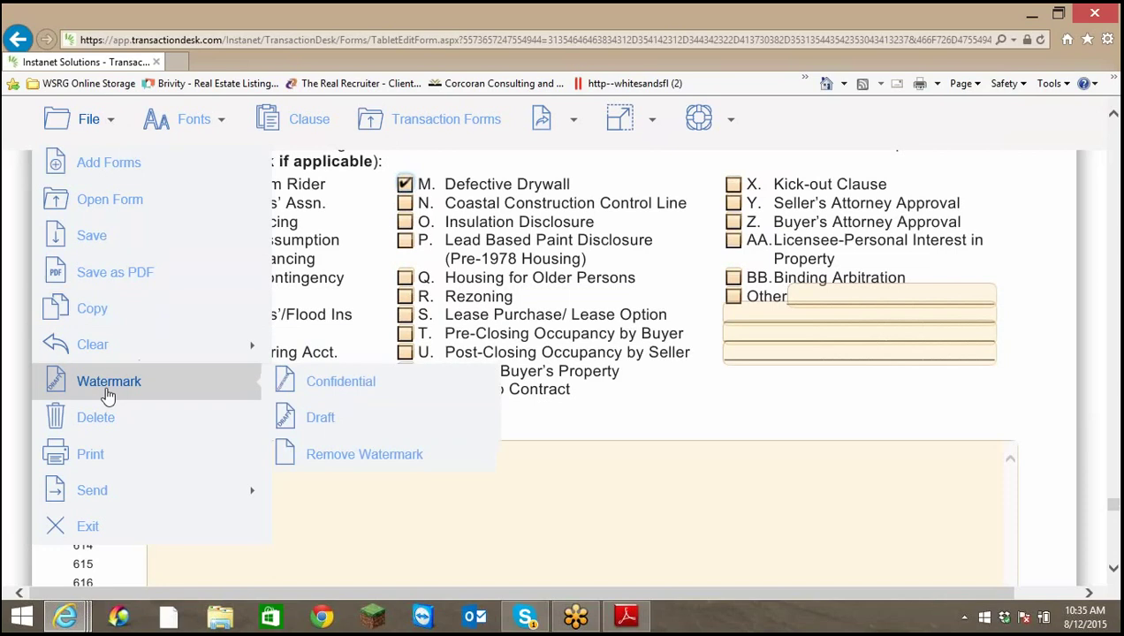
{"action": "left_click", "coordinate": [82, 236]}
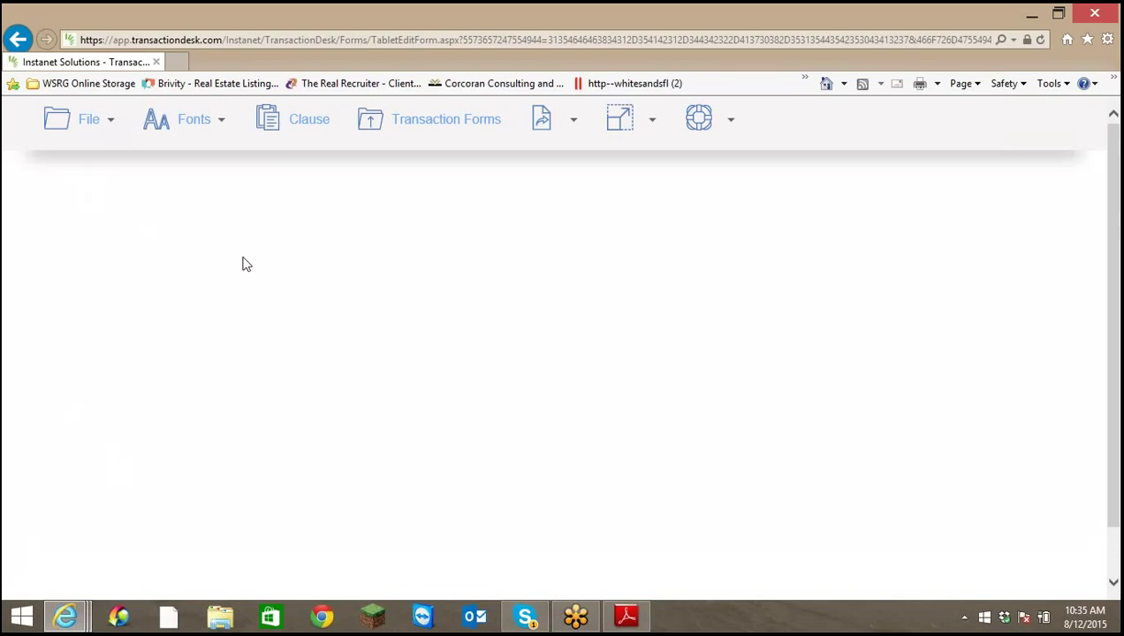
{"action": "left_click", "coordinate": [115, 125]}
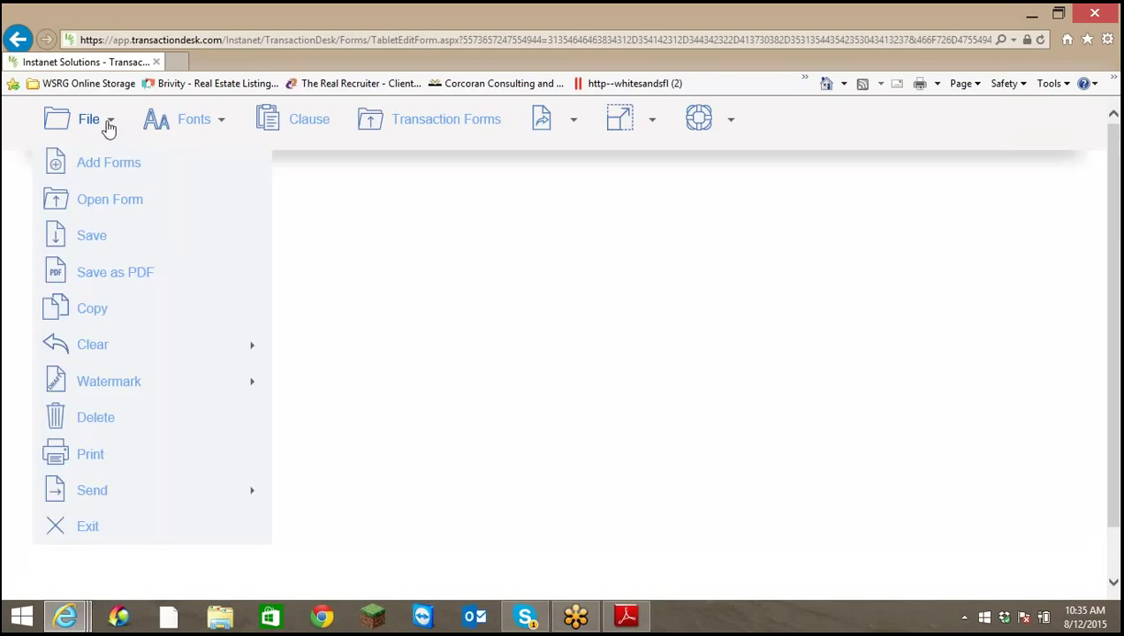
{"action": "left_click", "coordinate": [94, 534]}
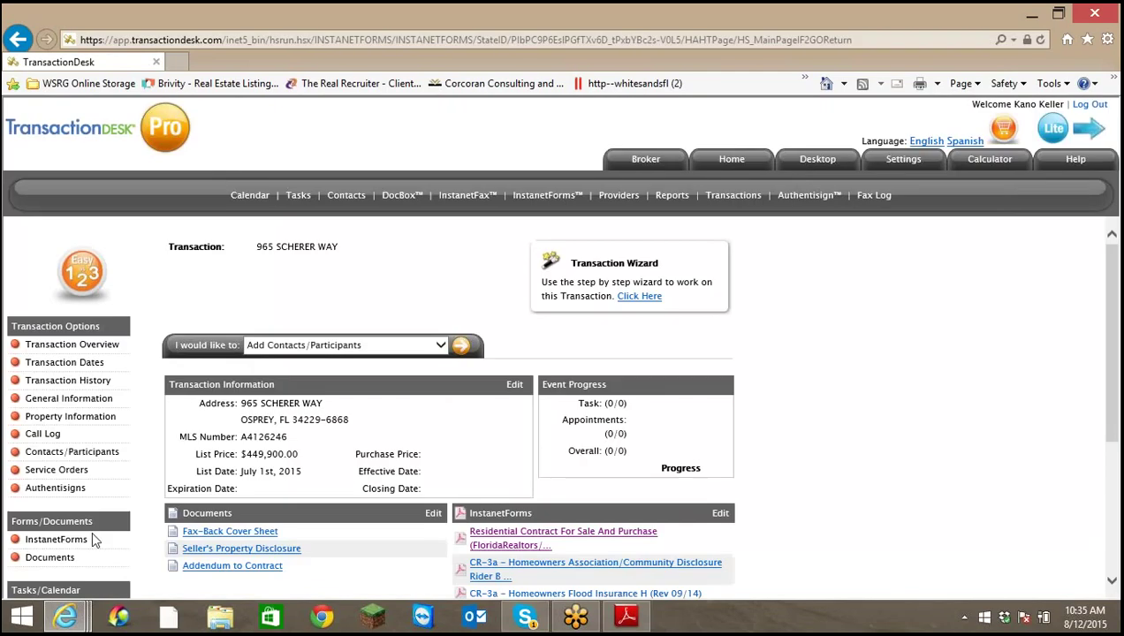
{"action": "scroll", "coordinate": [802, 438], "scroll_direction": "down", "scroll_amount": 3}
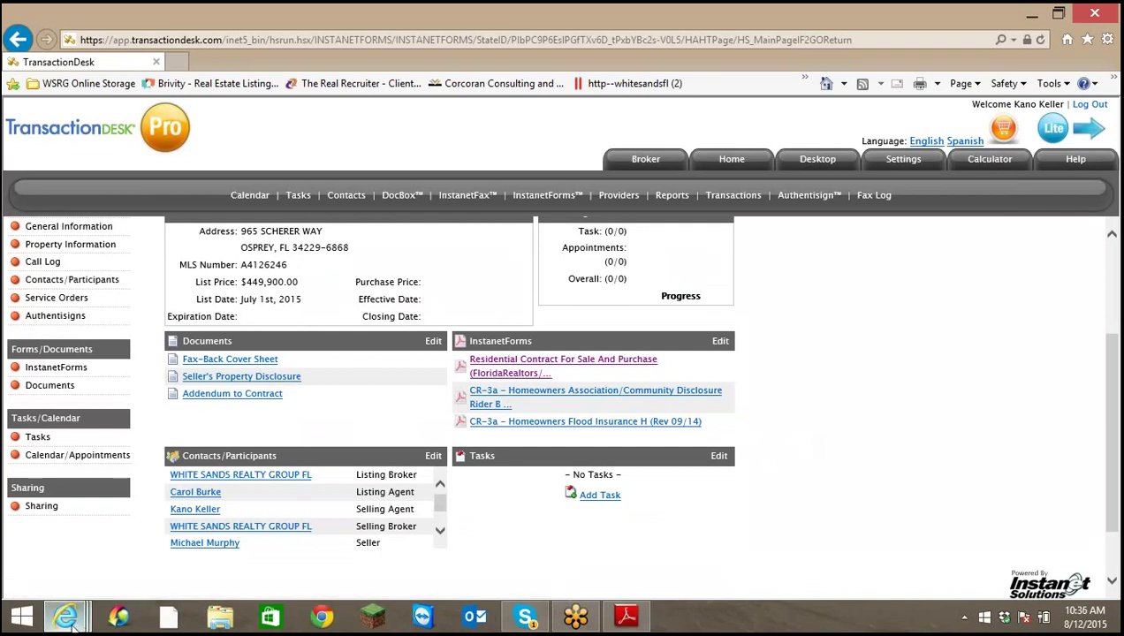
{"action": "mouse_move", "coordinate": [71, 625]}
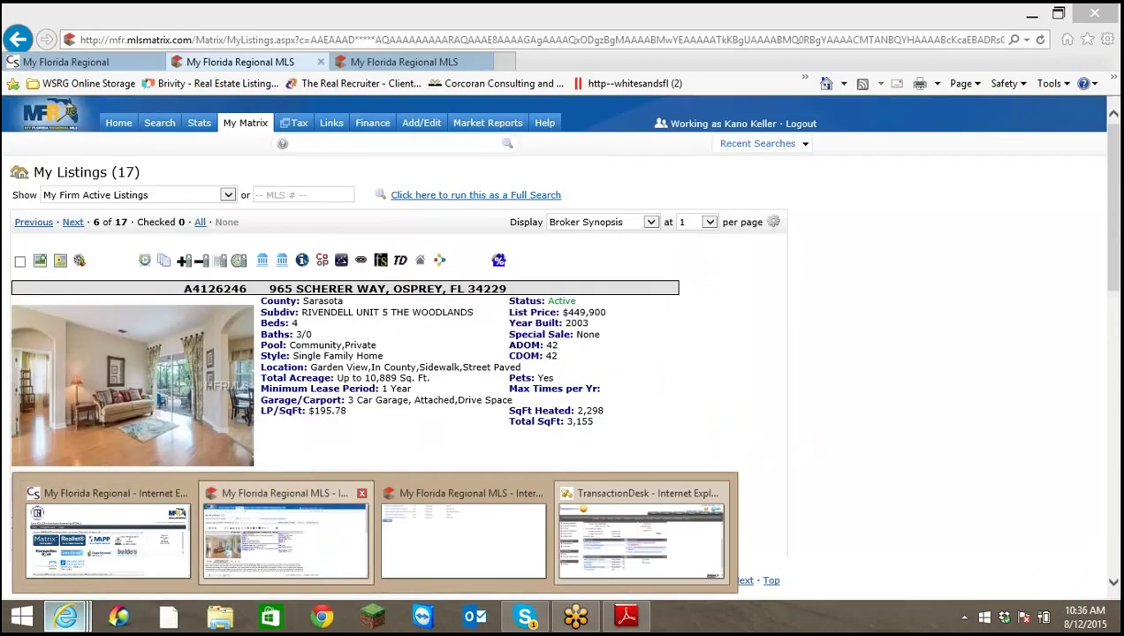
{"action": "left_click", "coordinate": [286, 539]}
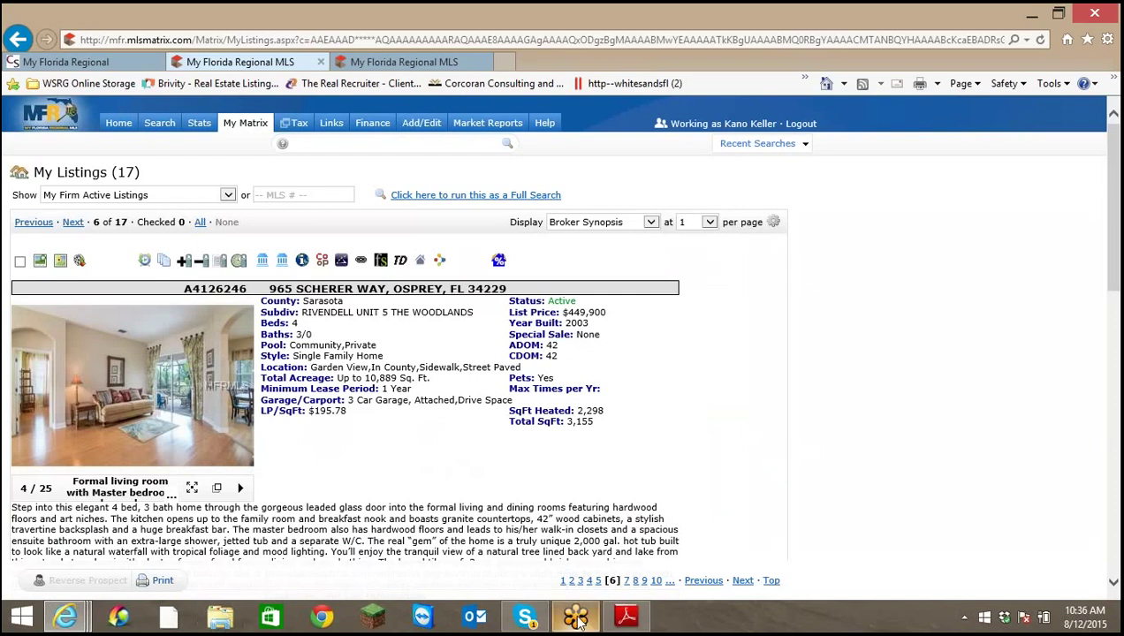
{"action": "mouse_move", "coordinate": [65, 625]}
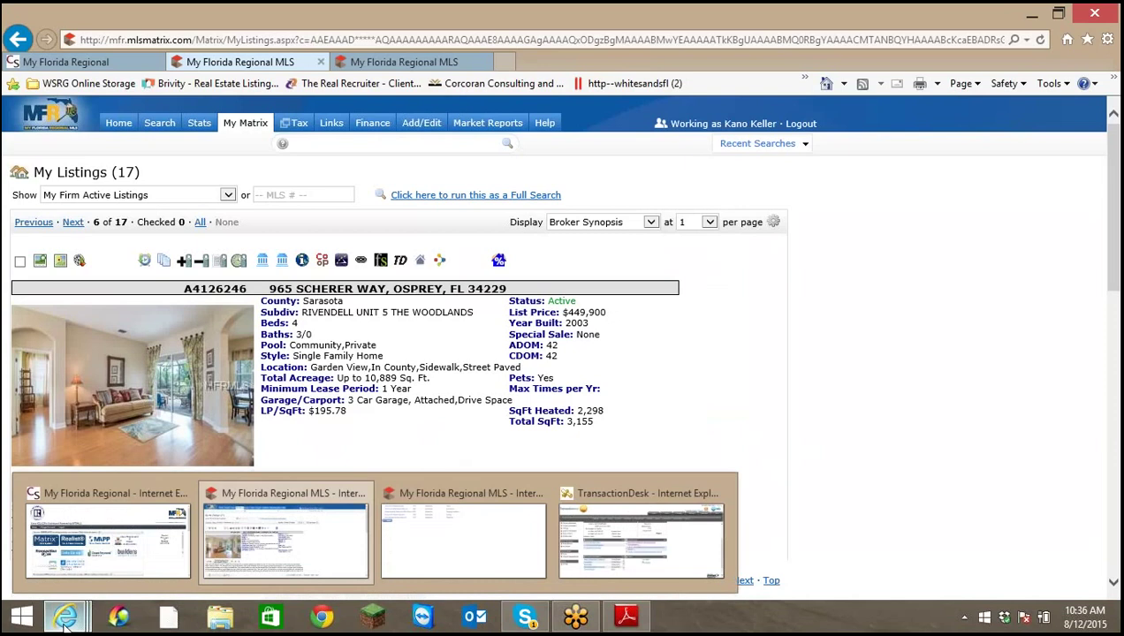
{"action": "mouse_move", "coordinate": [634, 620]}
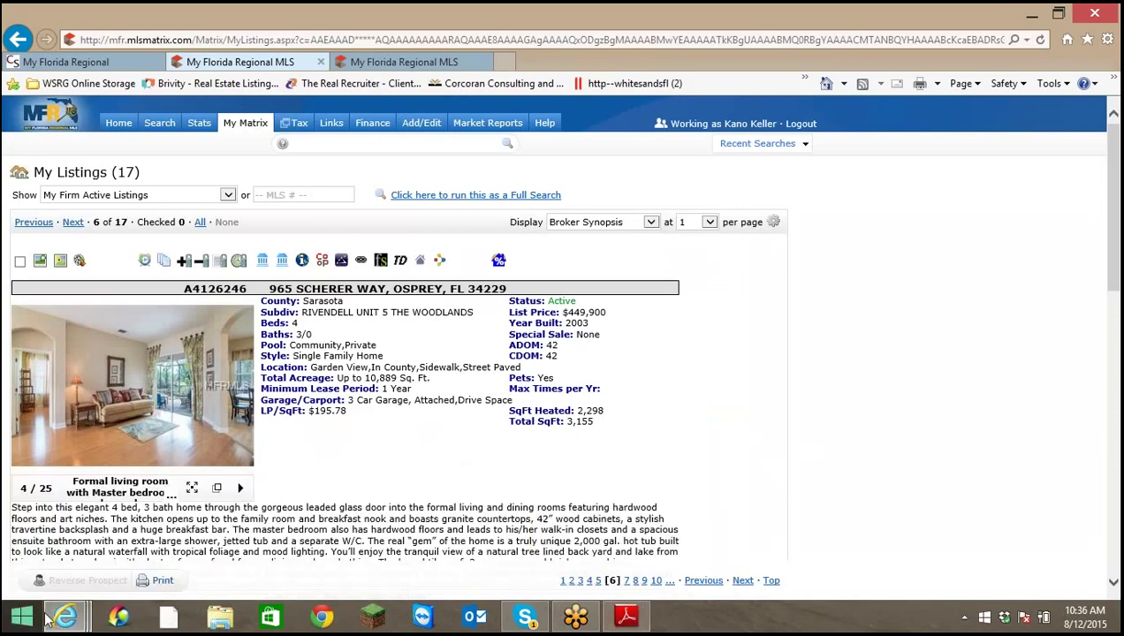
Return to the TransactionDesk window and open the Seller's Property Disclosure document
{"action": "mouse_move", "coordinate": [451, 528]}
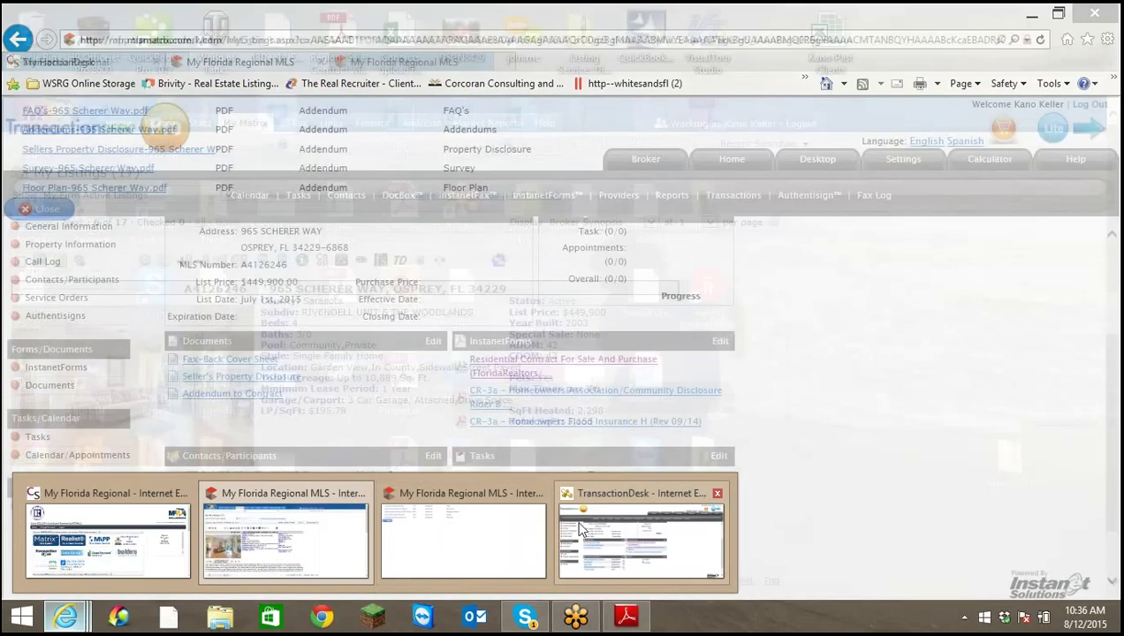
{"action": "left_click", "coordinate": [641, 539]}
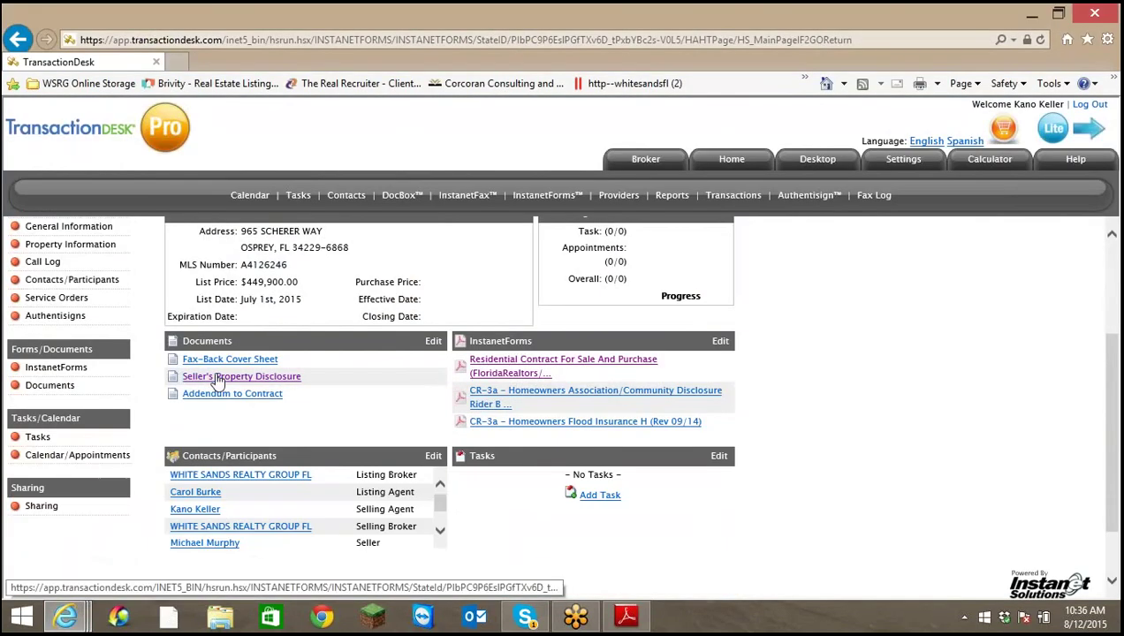
{"action": "left_click", "coordinate": [218, 380]}
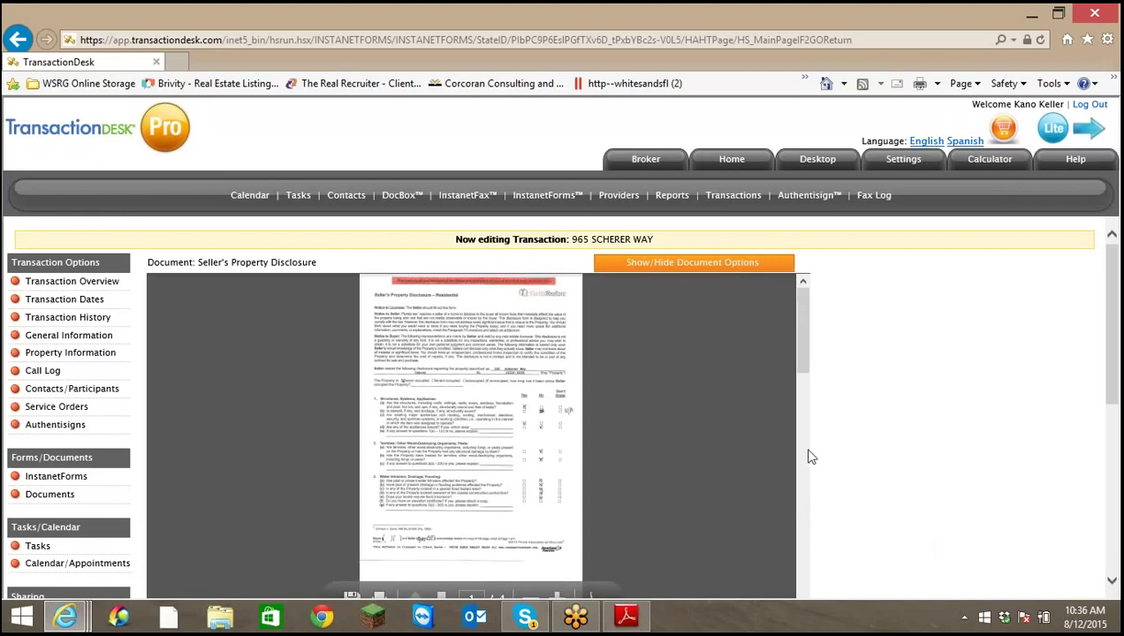
{"action": "scroll", "coordinate": [592, 504], "scroll_direction": "down", "scroll_amount": 5}
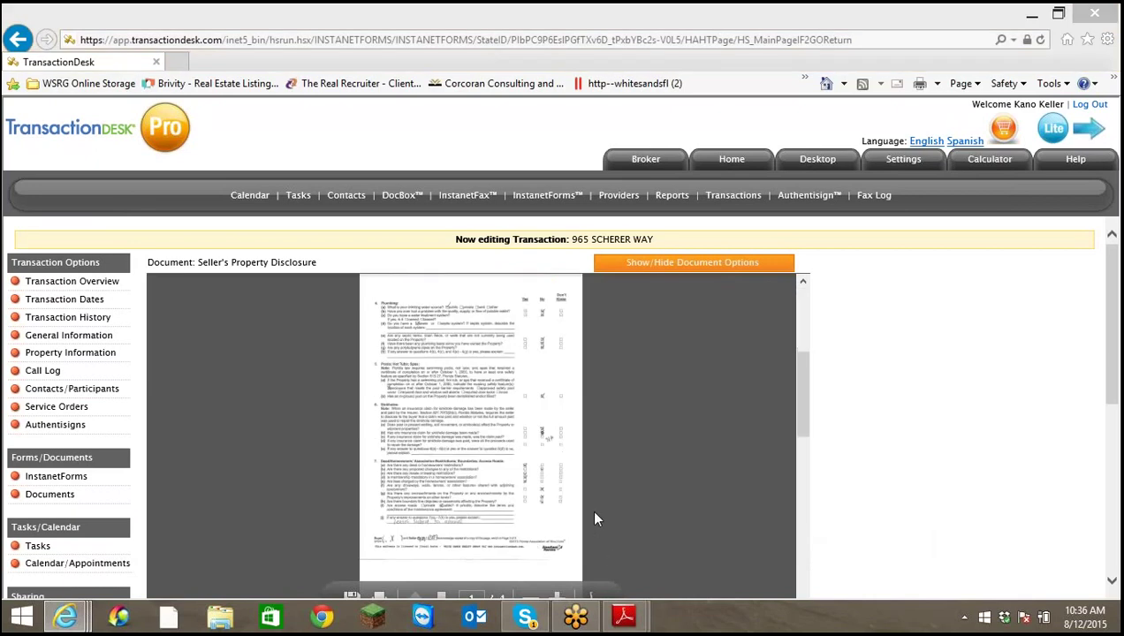
{"action": "scroll", "coordinate": [785, 538], "scroll_direction": "down", "scroll_amount": 4}
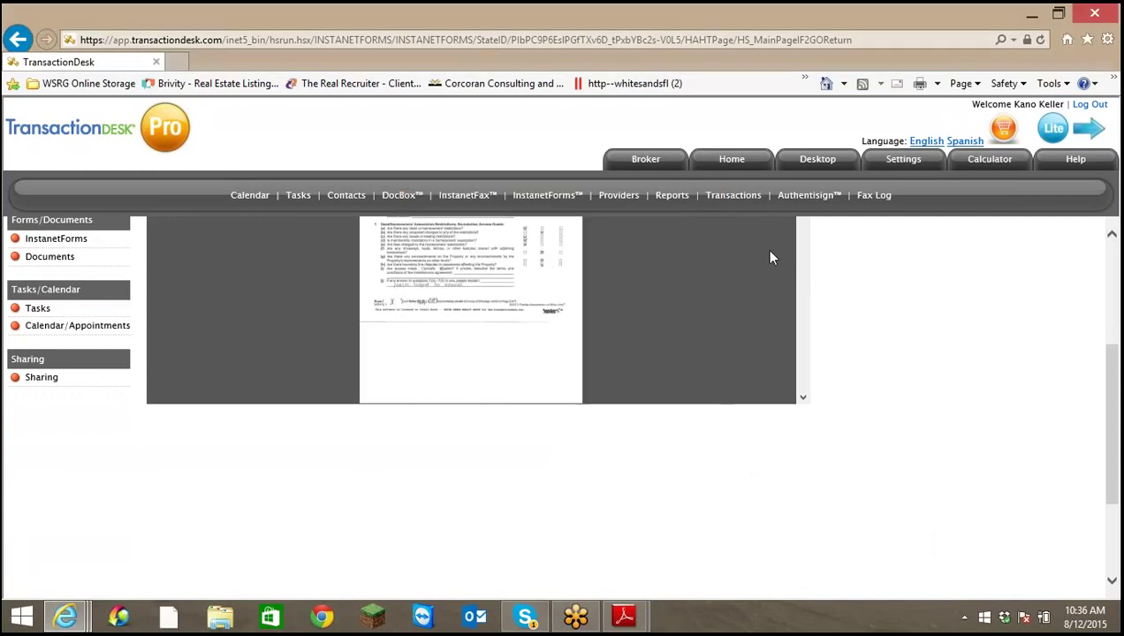
{"action": "scroll", "coordinate": [775, 292], "scroll_direction": "up", "scroll_amount": 4}
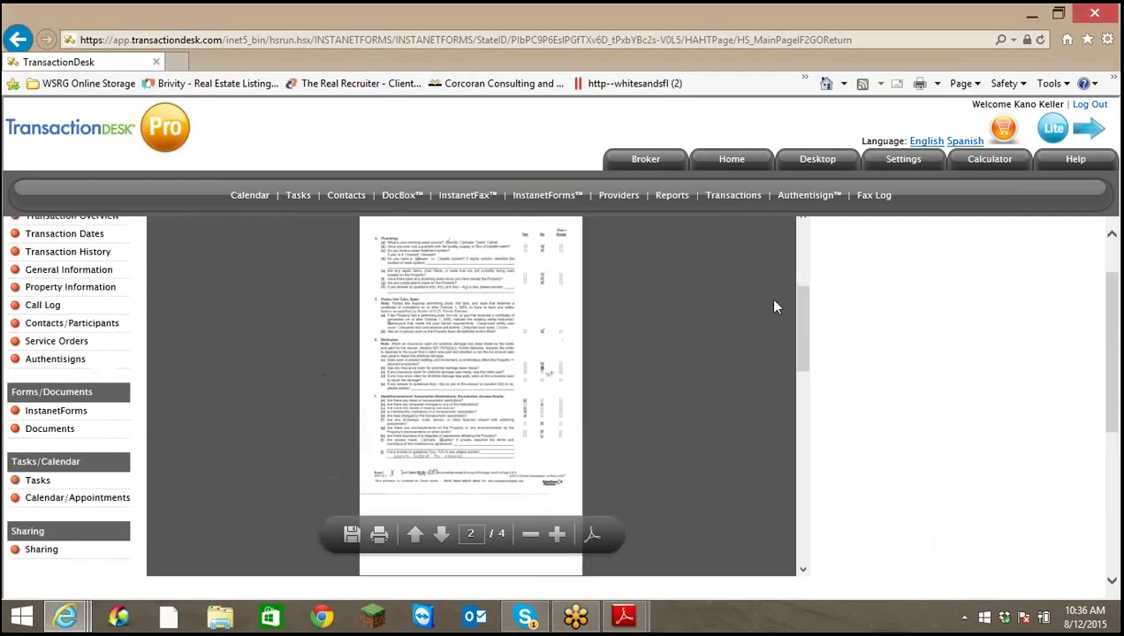
Zoom the disclosure in three times and read through to page 4
{"action": "left_click", "coordinate": [558, 537]}
{"action": "left_click", "coordinate": [558, 536]}
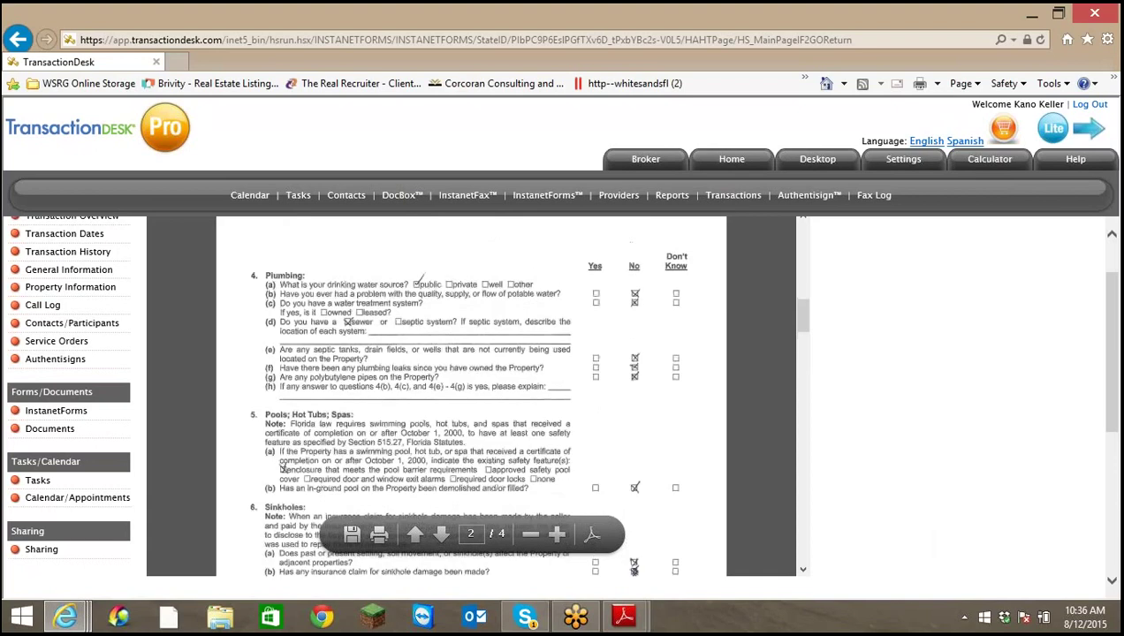
{"action": "left_click", "coordinate": [802, 570]}
{"action": "scroll", "coordinate": [803, 570], "scroll_direction": "down", "scroll_amount": 10}
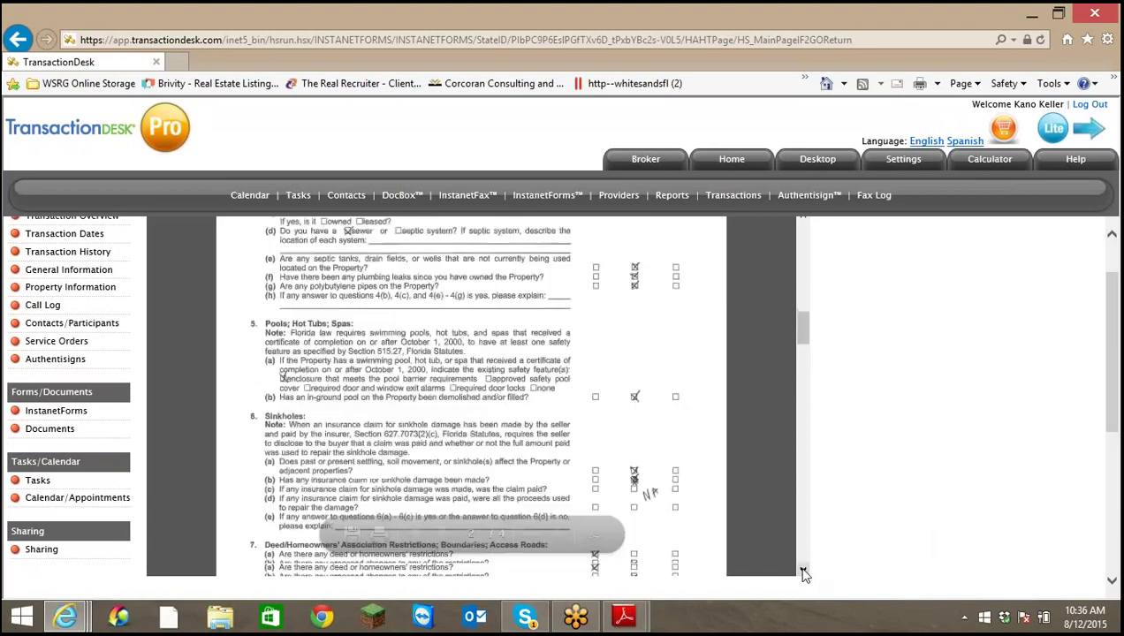
{"action": "scroll", "coordinate": [802, 572], "scroll_direction": "down", "scroll_amount": 10}
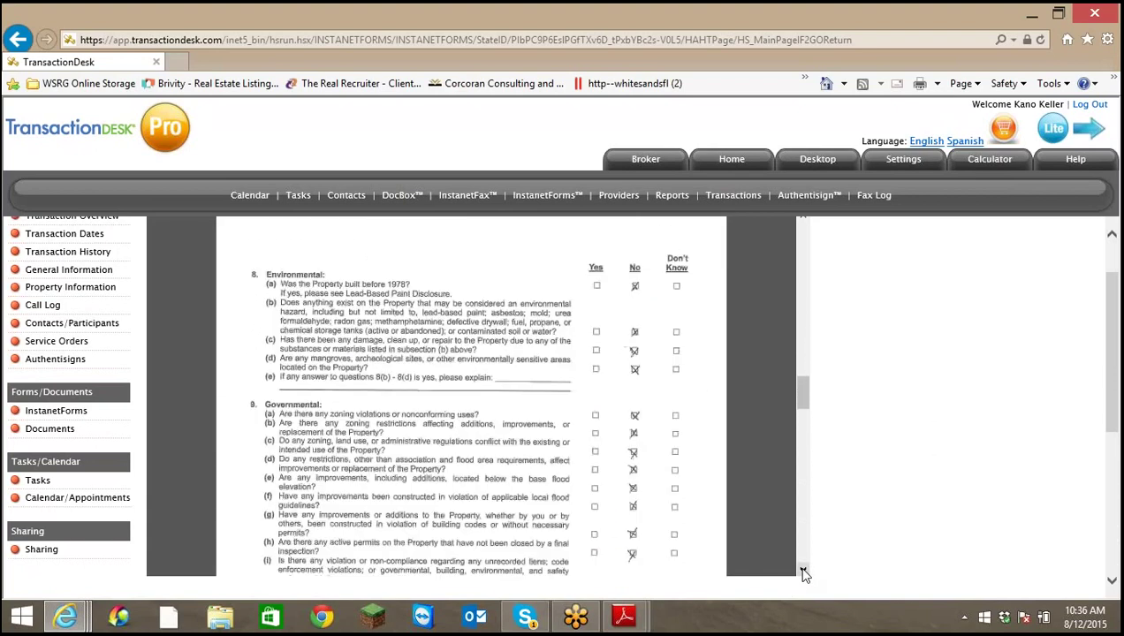
{"action": "scroll", "coordinate": [804, 573], "scroll_direction": "down", "scroll_amount": 10}
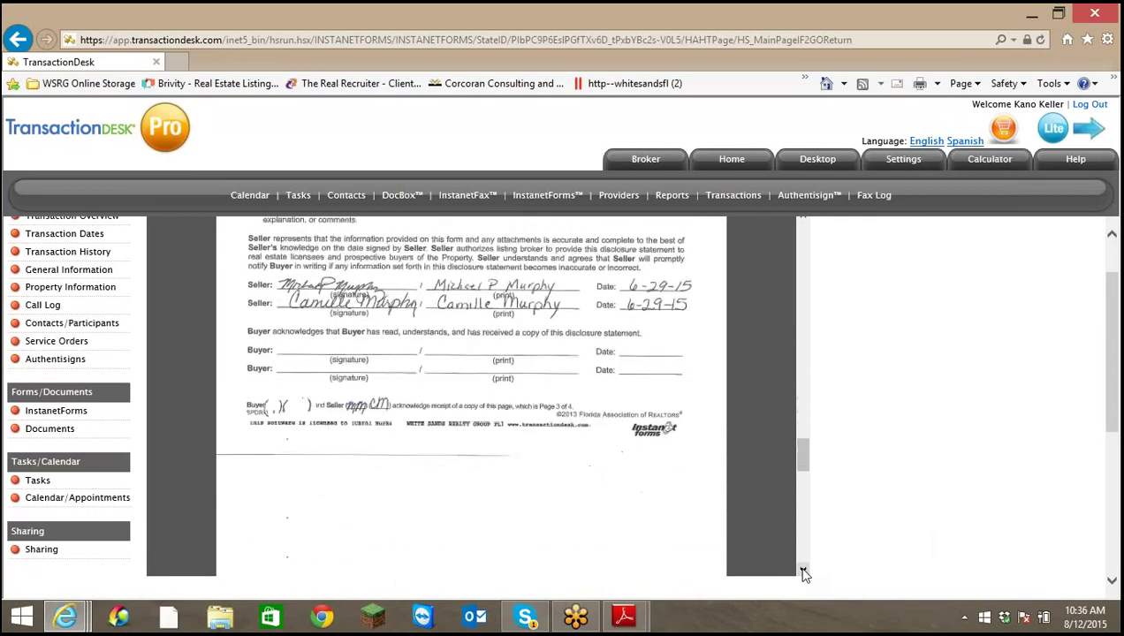
{"action": "scroll", "coordinate": [804, 573], "scroll_direction": "down", "scroll_amount": 8}
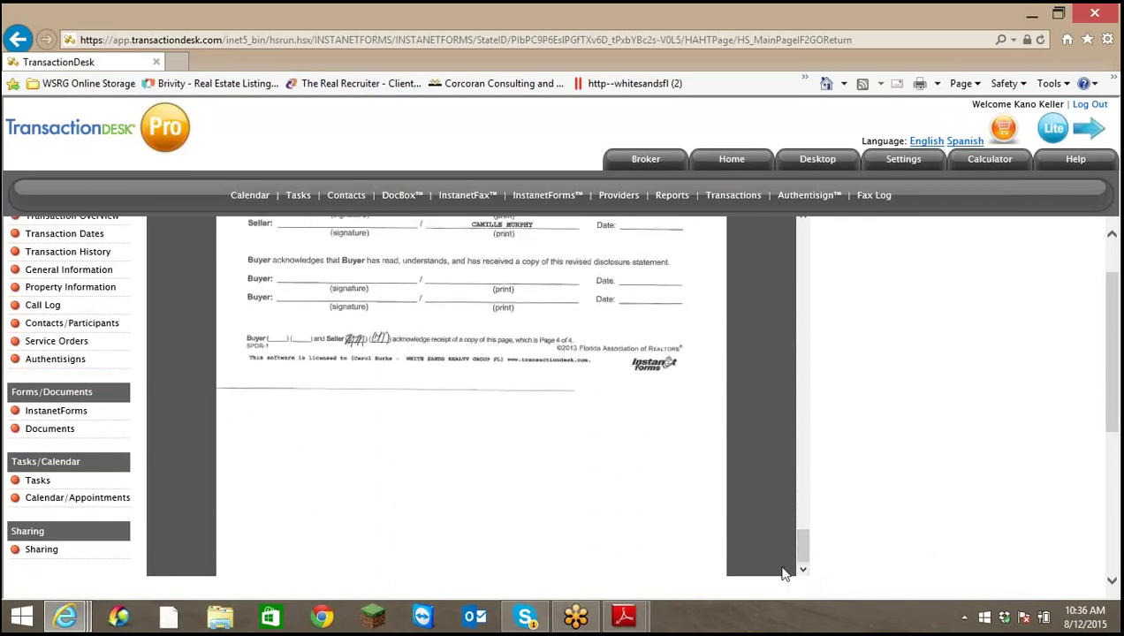
{"action": "mouse_move", "coordinate": [493, 481]}
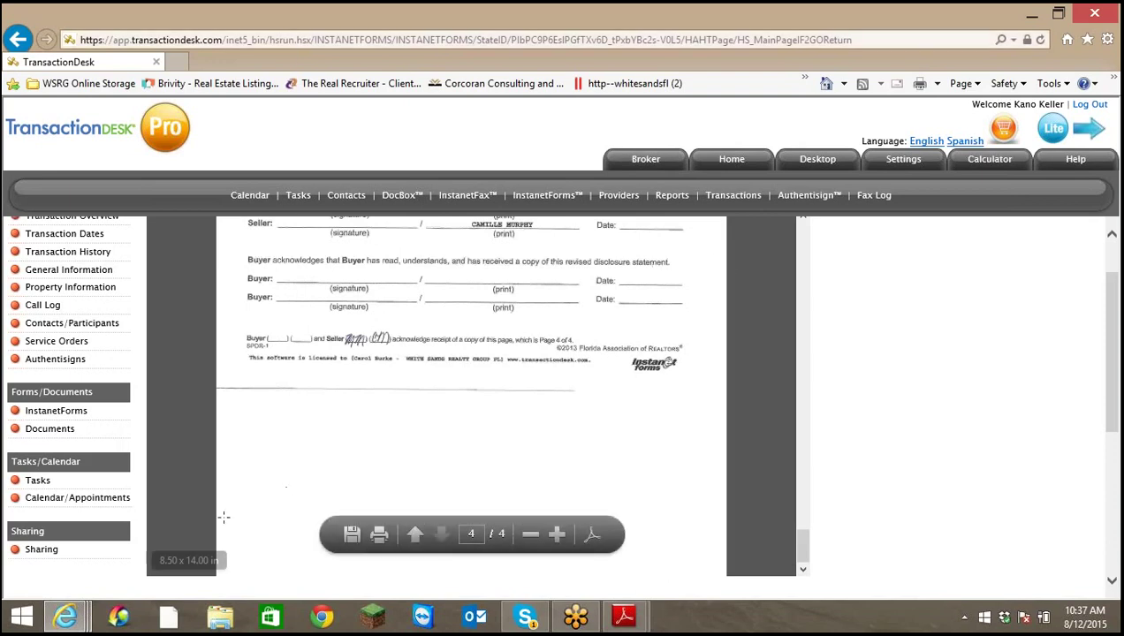
{"action": "left_click", "coordinate": [58, 619]}
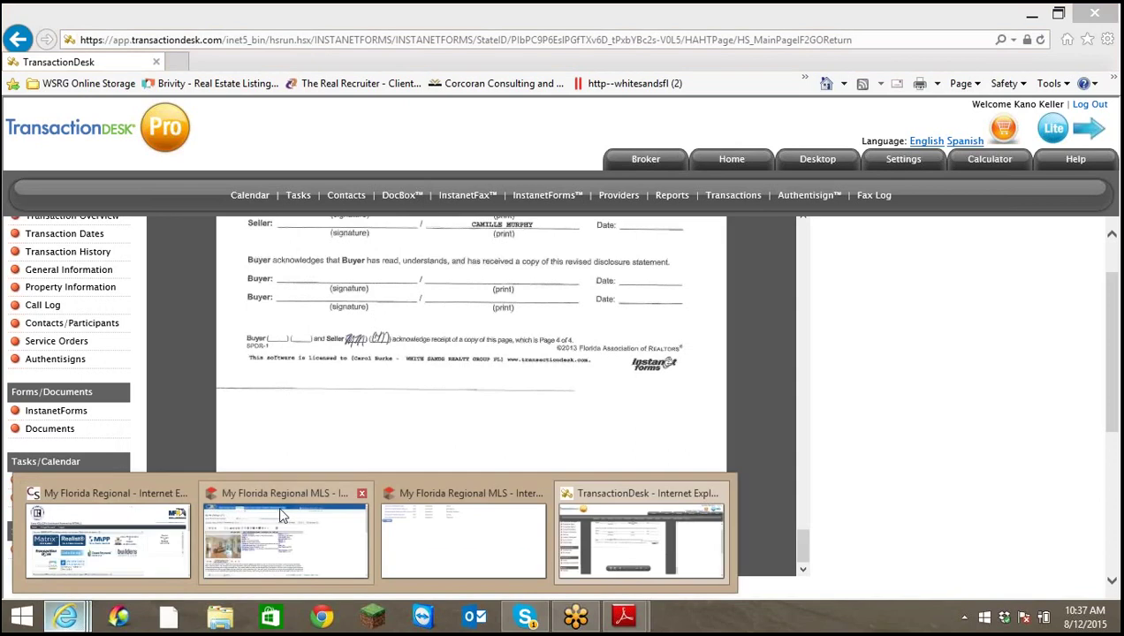
{"action": "left_click", "coordinate": [277, 504]}
{"action": "scroll", "coordinate": [278, 504], "scroll_direction": "down", "scroll_amount": 5}
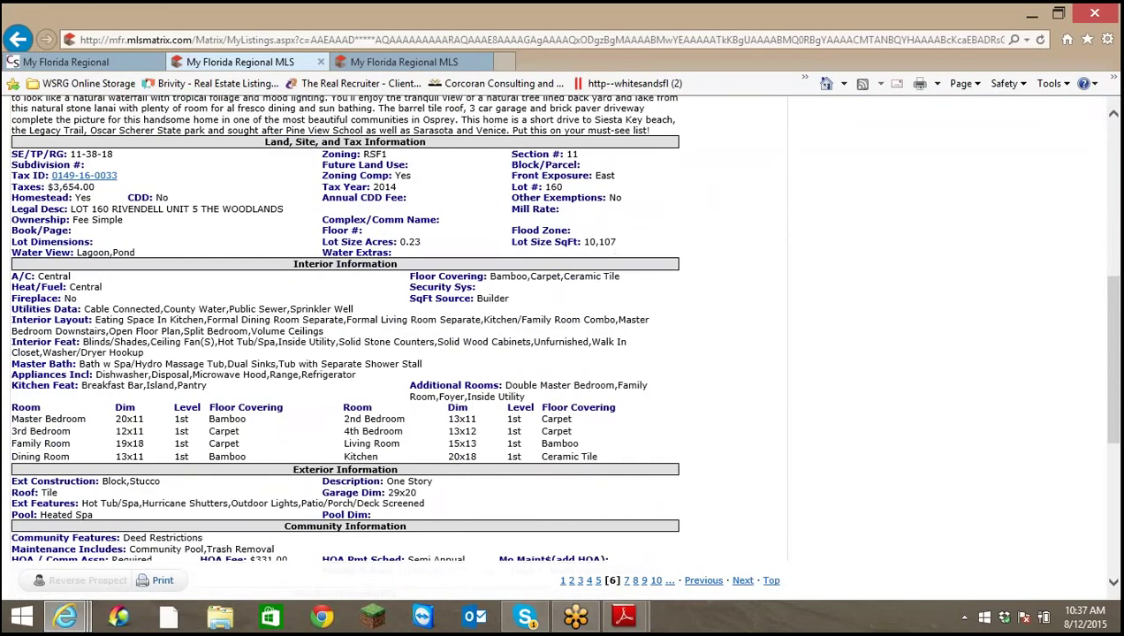
{"action": "scroll", "coordinate": [345, 404], "scroll_direction": "down", "scroll_amount": 3}
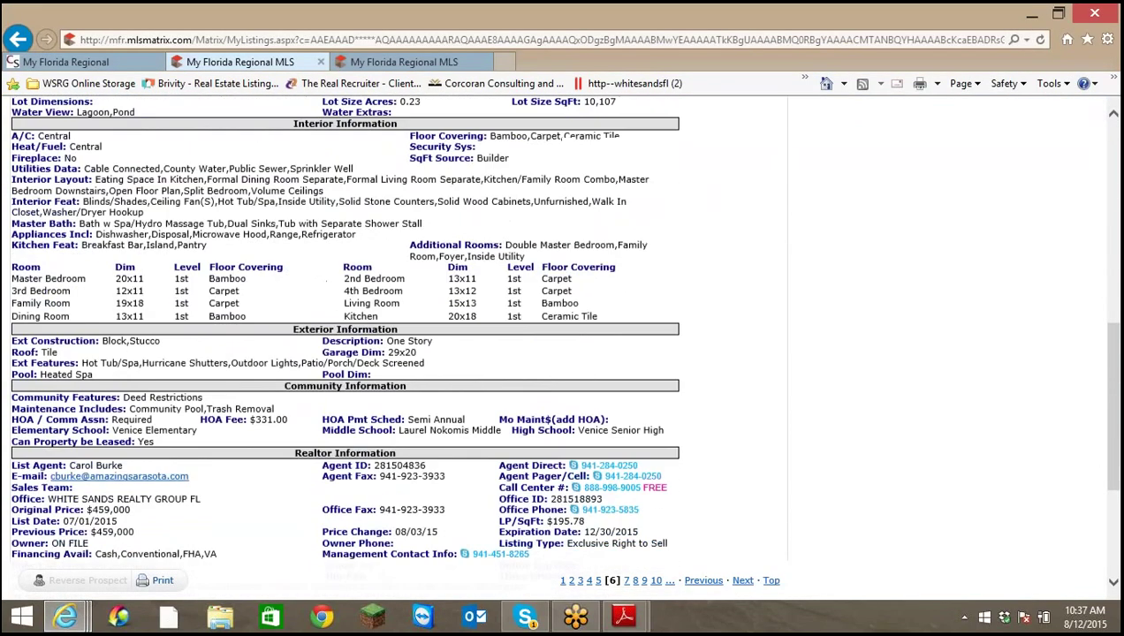
{"action": "scroll", "coordinate": [334, 411], "scroll_direction": "down", "scroll_amount": 1}
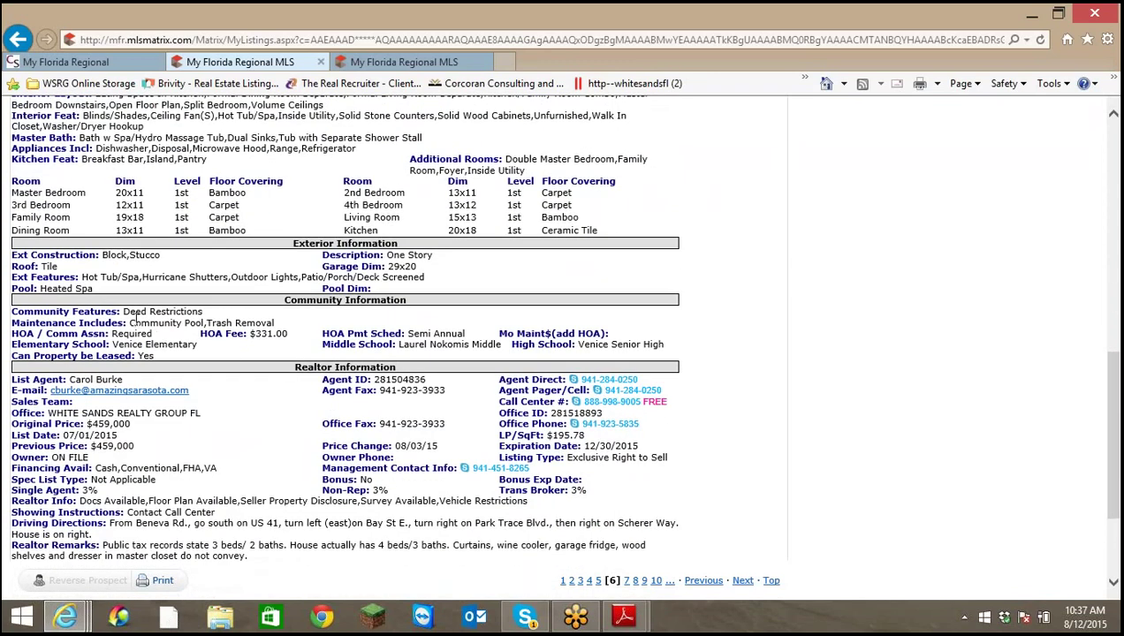
Highlight the Deed Restrictions value, the $331.00 HOA fee and the Semi Annual payment schedule
{"action": "left_click_drag", "start_coordinate": [132, 311], "coordinate": [186, 305]}
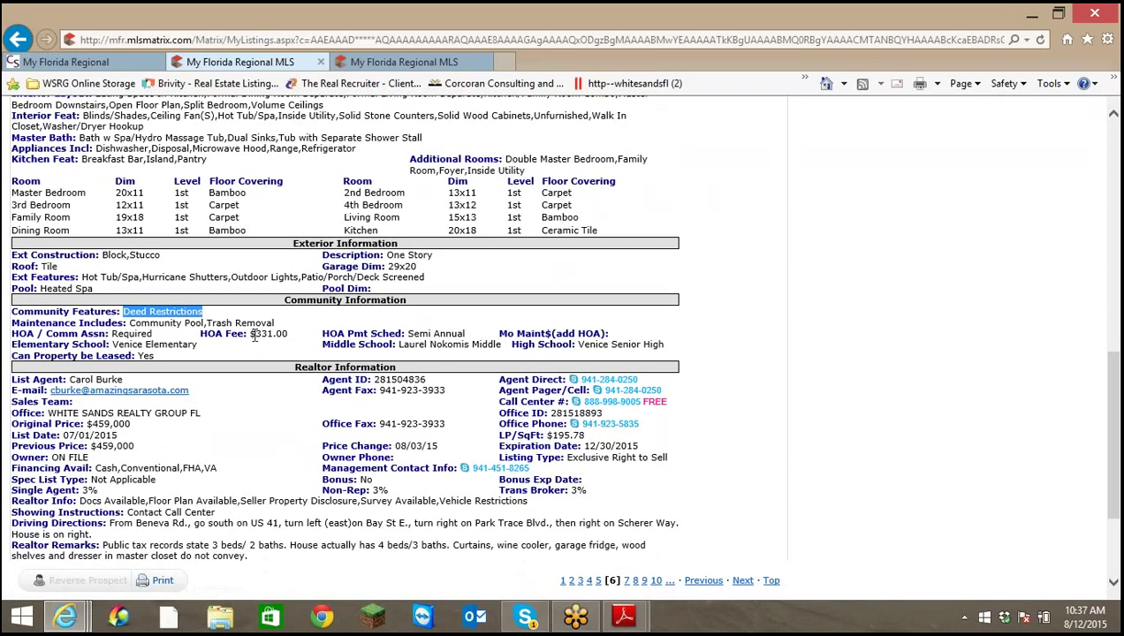
{"action": "left_click_drag", "start_coordinate": [251, 329], "coordinate": [301, 331]}
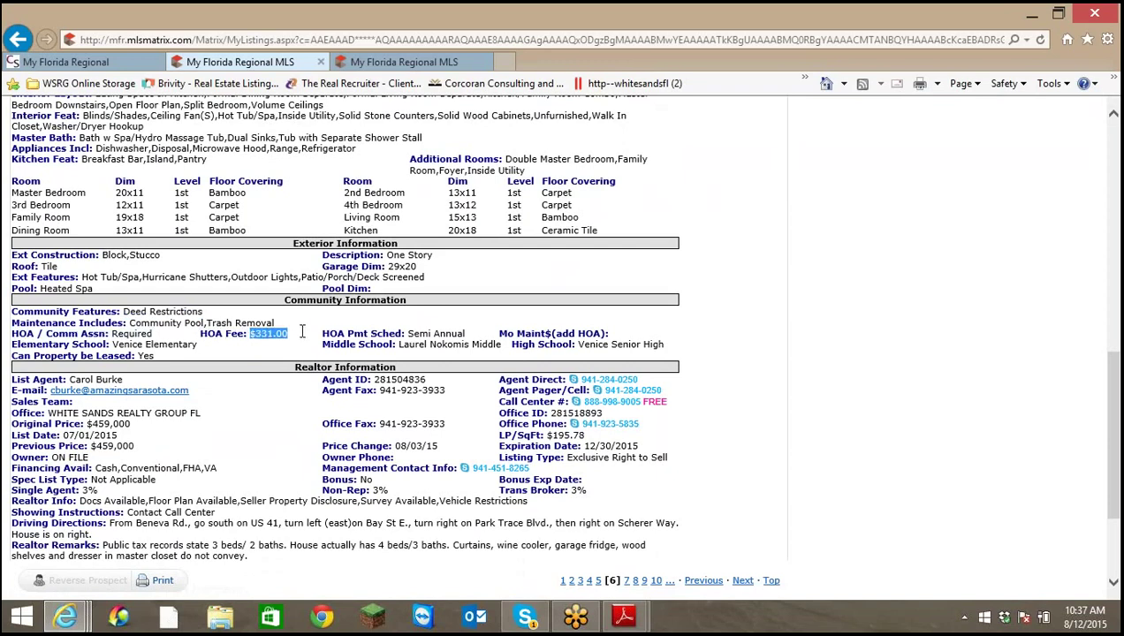
{"action": "left_click_drag", "start_coordinate": [405, 334], "coordinate": [481, 330]}
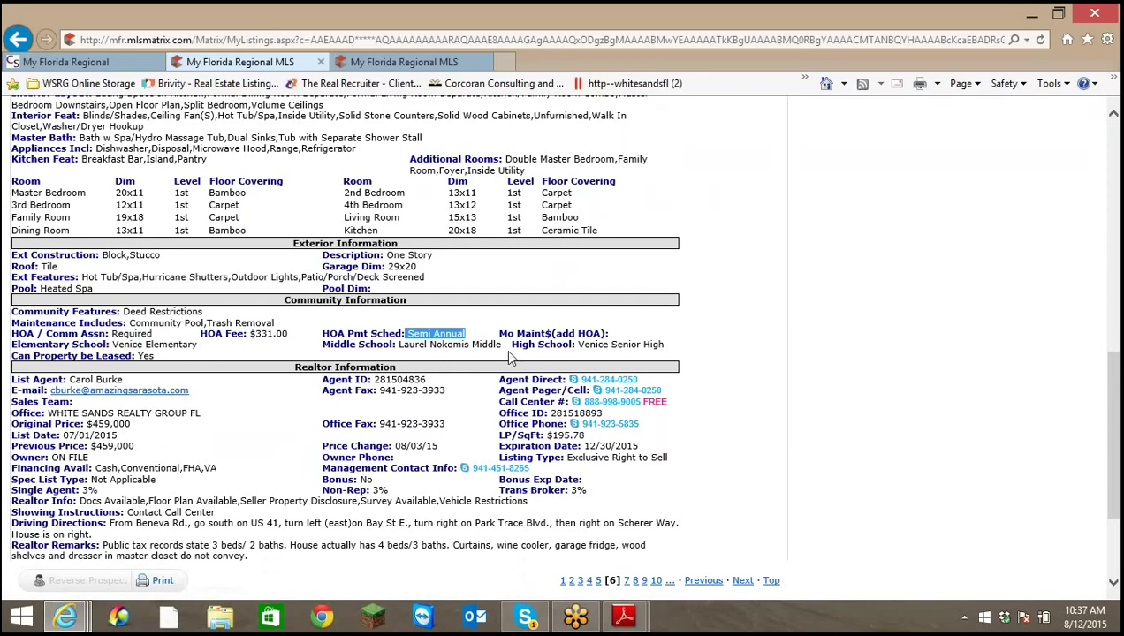
{"action": "scroll", "coordinate": [539, 372], "scroll_direction": "up", "scroll_amount": 3}
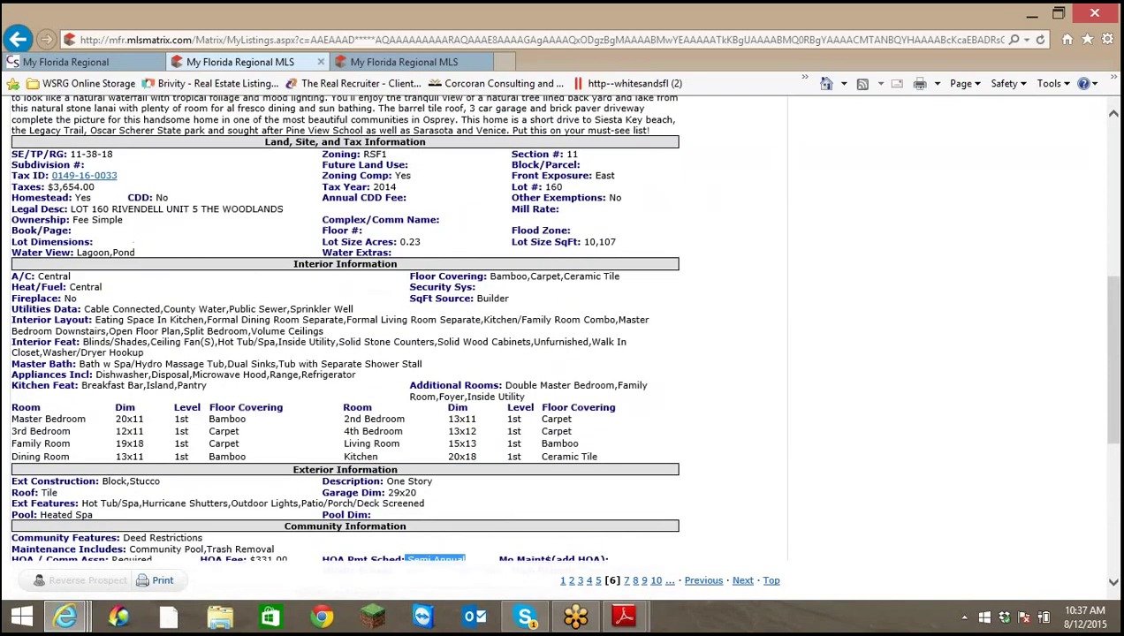
{"action": "scroll", "coordinate": [539, 372], "scroll_direction": "up", "scroll_amount": 1}
{"action": "scroll", "coordinate": [539, 372], "scroll_direction": "down", "scroll_amount": 2}
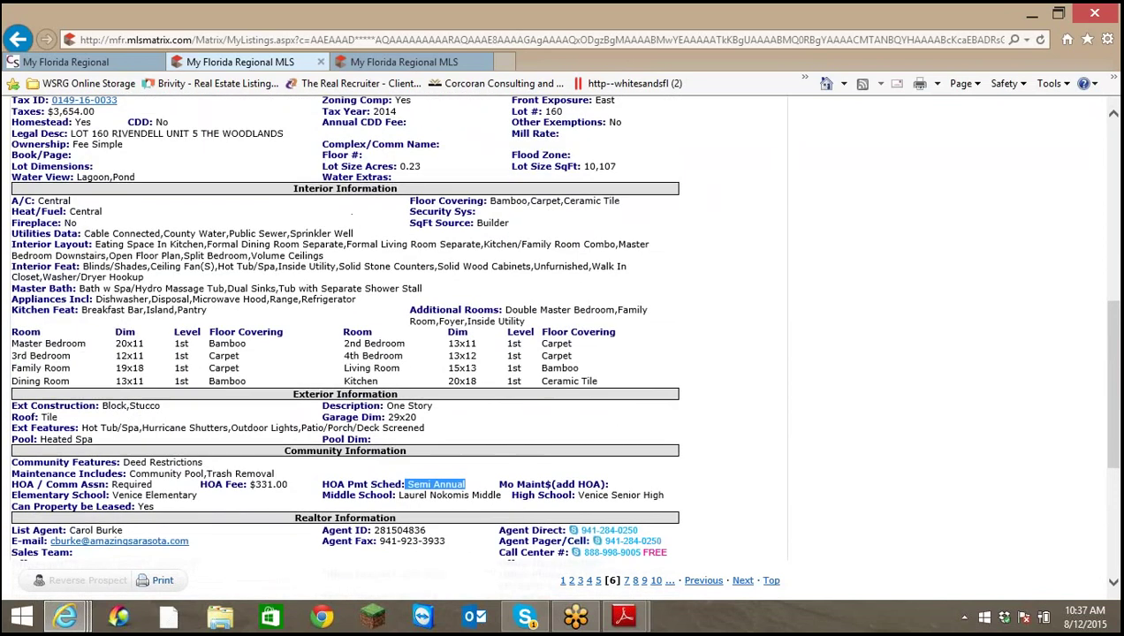
{"action": "scroll", "coordinate": [345, 336], "scroll_direction": "down", "scroll_amount": 1}
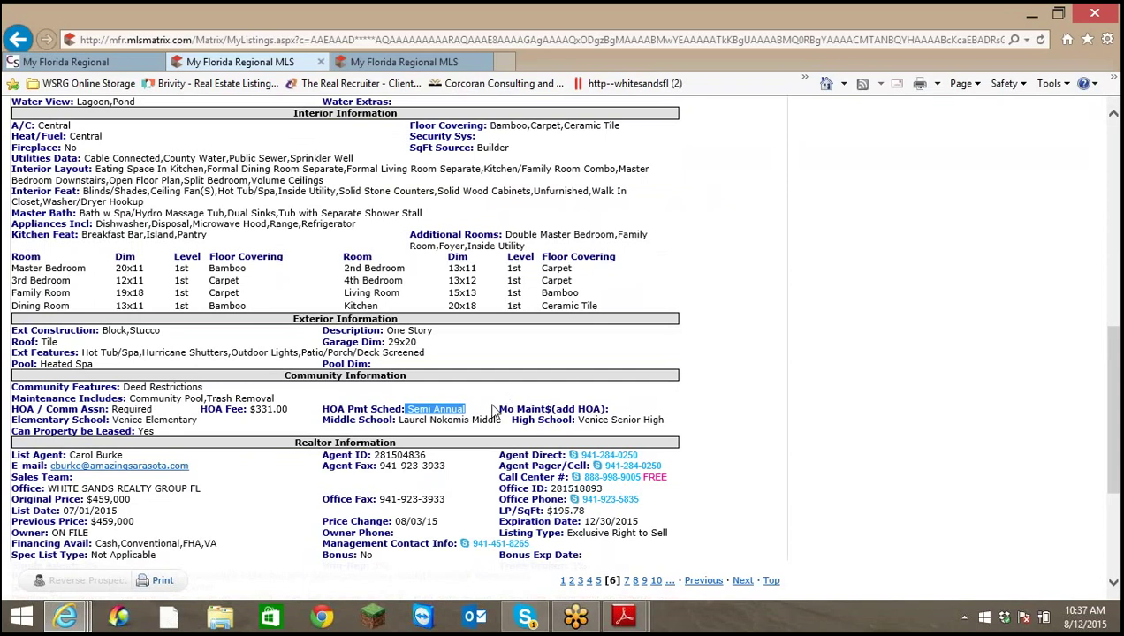
{"action": "scroll", "coordinate": [494, 411], "scroll_direction": "up", "scroll_amount": 2}
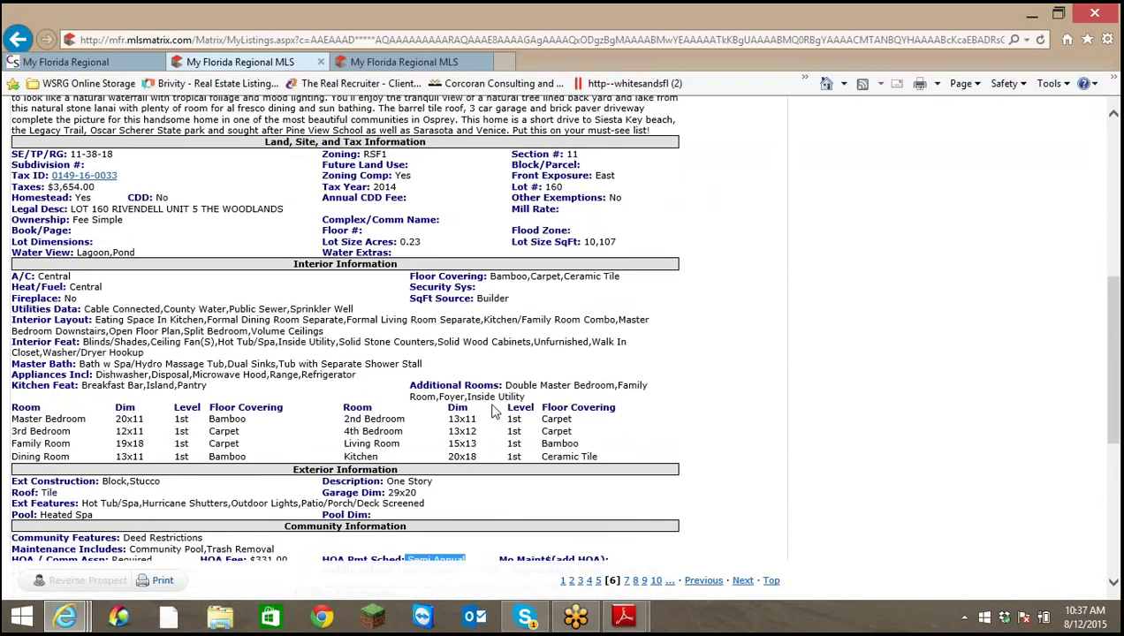
{"action": "scroll", "coordinate": [494, 411], "scroll_direction": "up", "scroll_amount": 1}
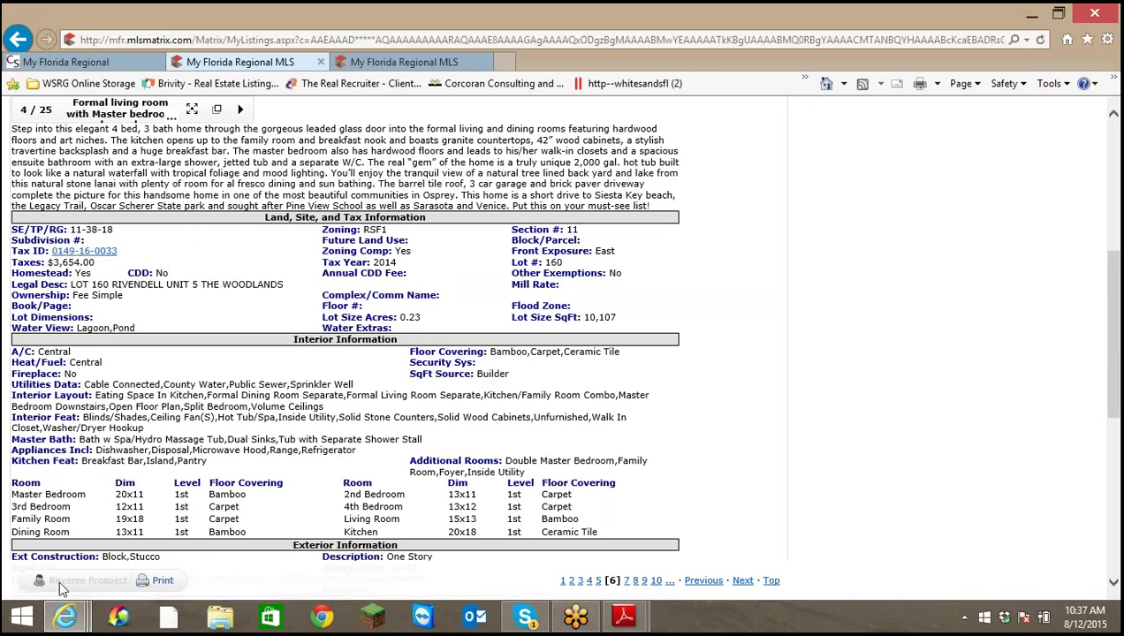
{"action": "mouse_move", "coordinate": [65, 616]}
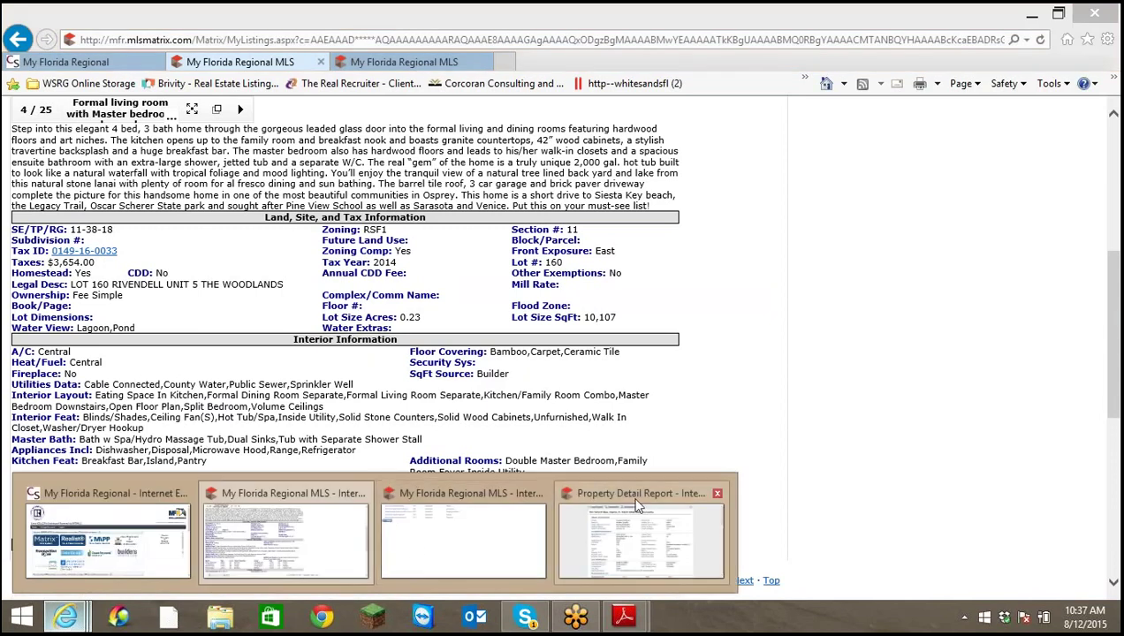
{"action": "left_click", "coordinate": [641, 530]}
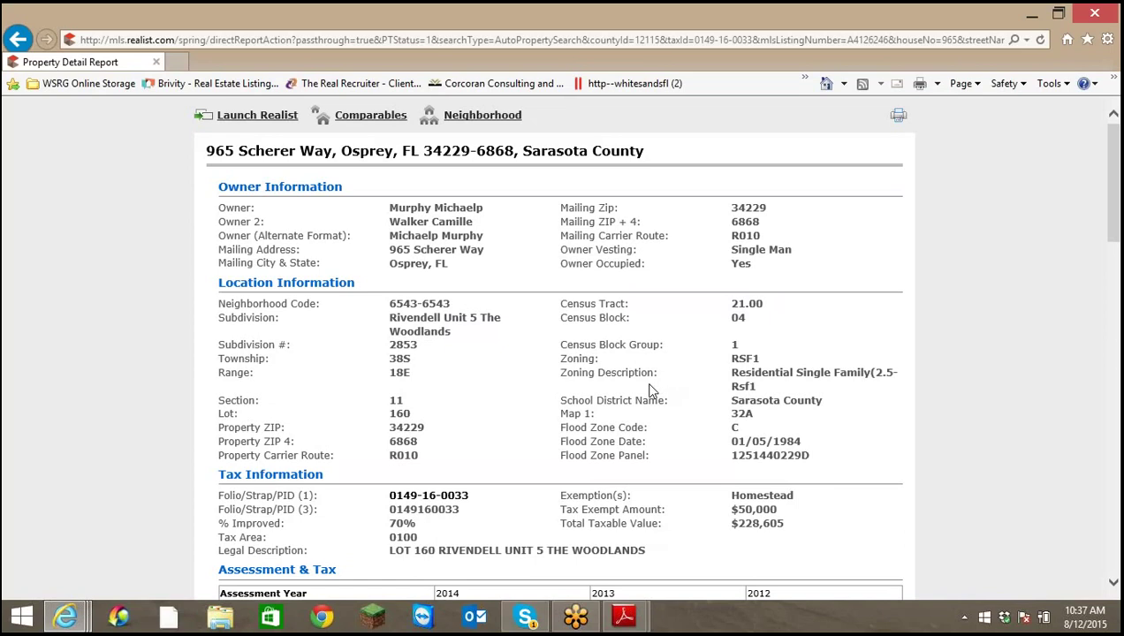
{"action": "scroll", "coordinate": [649, 389], "scroll_direction": "down", "scroll_amount": 1}
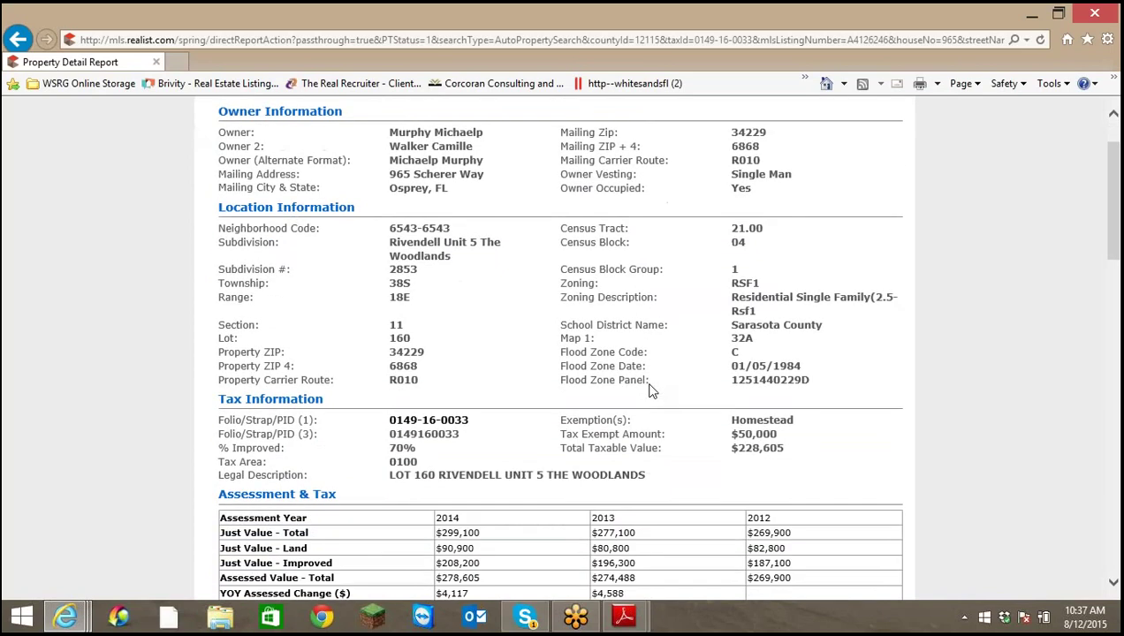
{"action": "scroll", "coordinate": [649, 390], "scroll_direction": "down", "scroll_amount": 1}
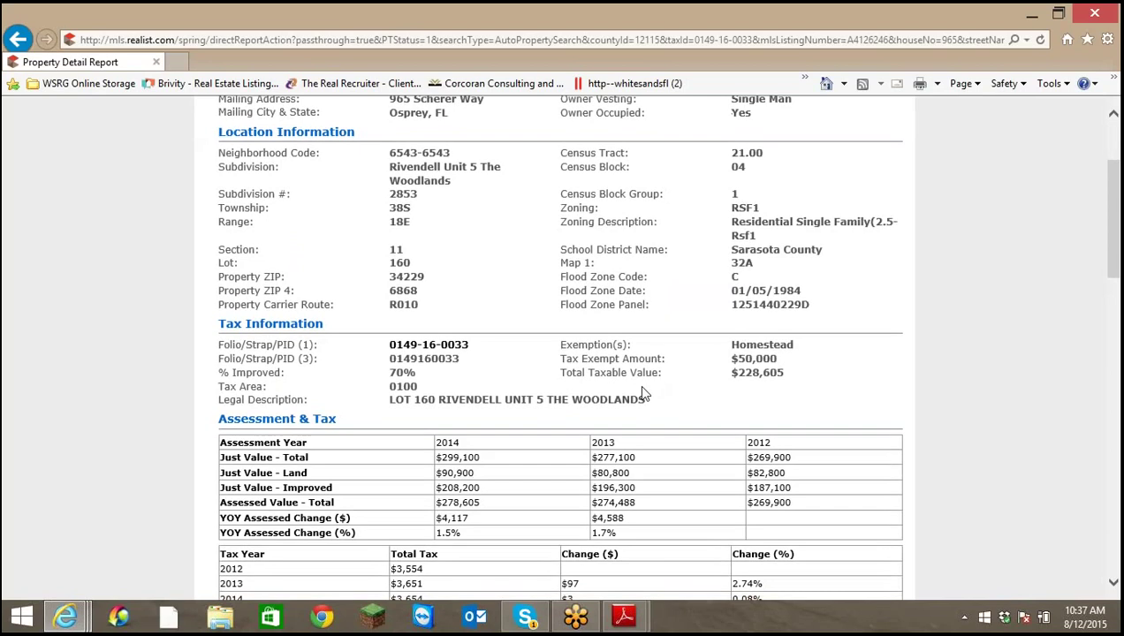
{"action": "scroll", "coordinate": [643, 392], "scroll_direction": "down", "scroll_amount": 2}
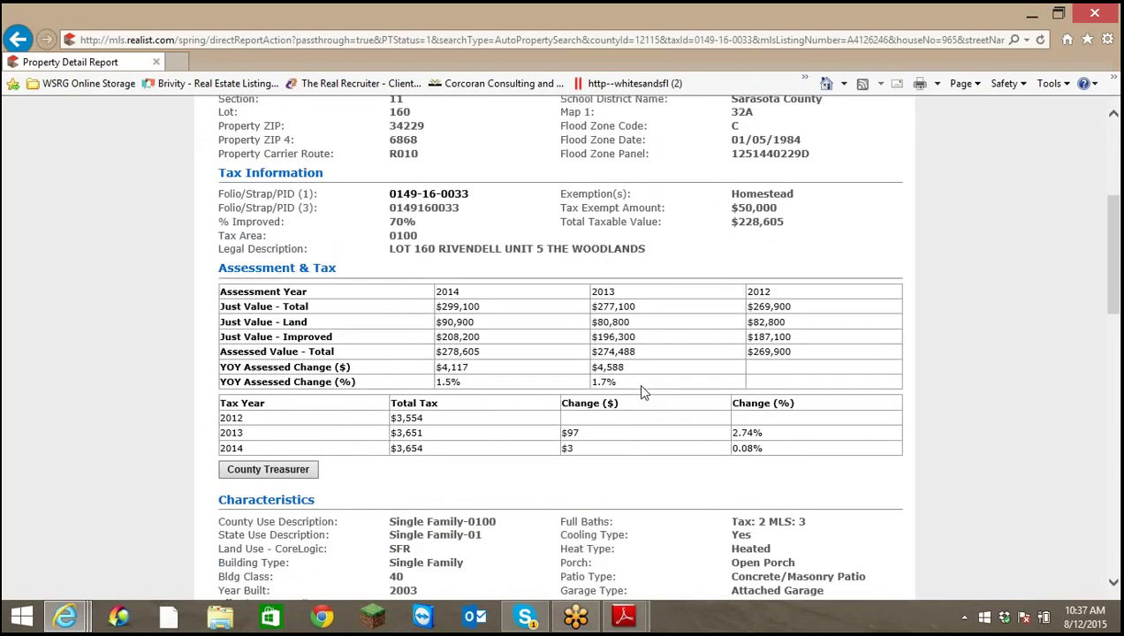
{"action": "scroll", "coordinate": [642, 392], "scroll_direction": "down", "scroll_amount": 6}
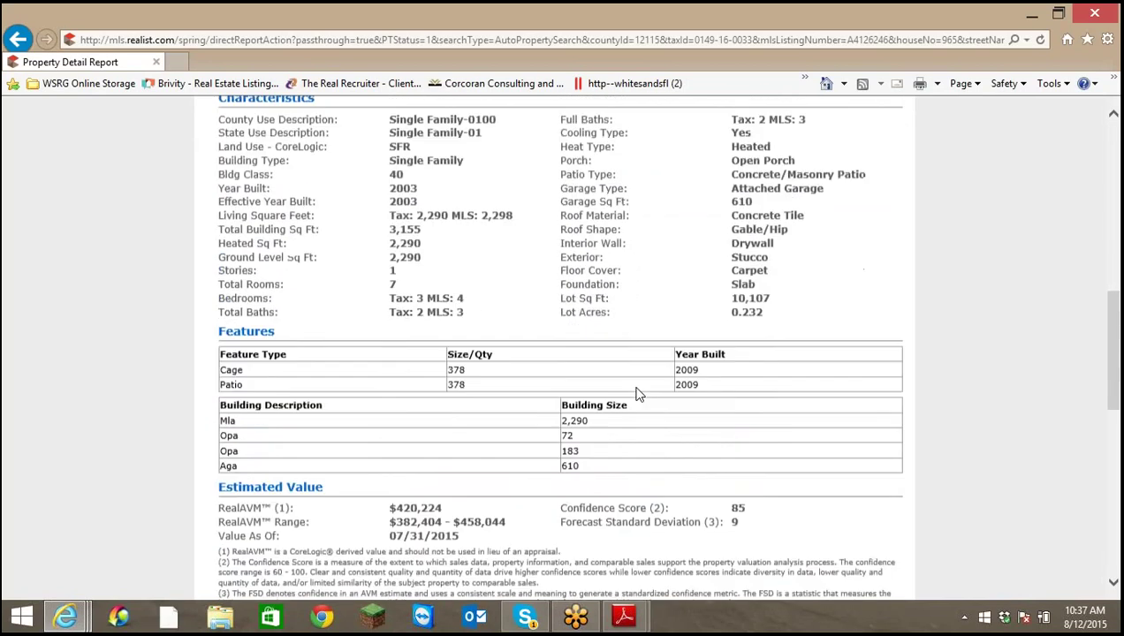
{"action": "scroll", "coordinate": [639, 394], "scroll_direction": "up", "scroll_amount": 12}
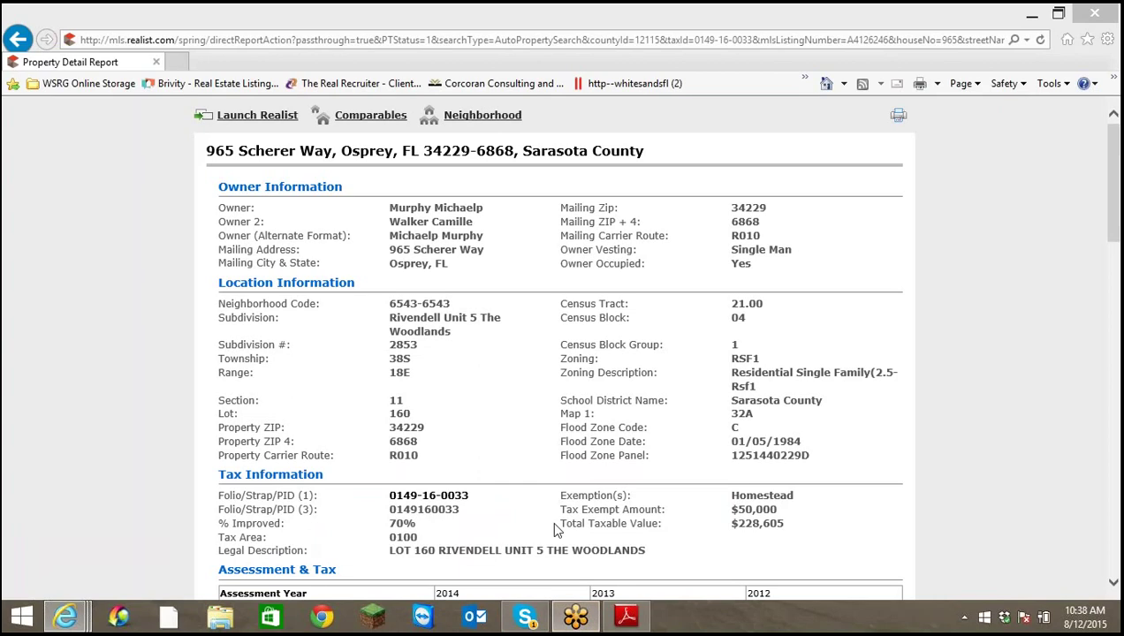
Copy RIVENDELL UNIT 5 THE WOODLANDS from the report's Legal Description
{"action": "left_click", "coordinate": [440, 550]}
{"action": "left_click_drag", "start_coordinate": [439, 550], "coordinate": [645, 551]}
{"action": "right_click", "coordinate": [626, 558]}
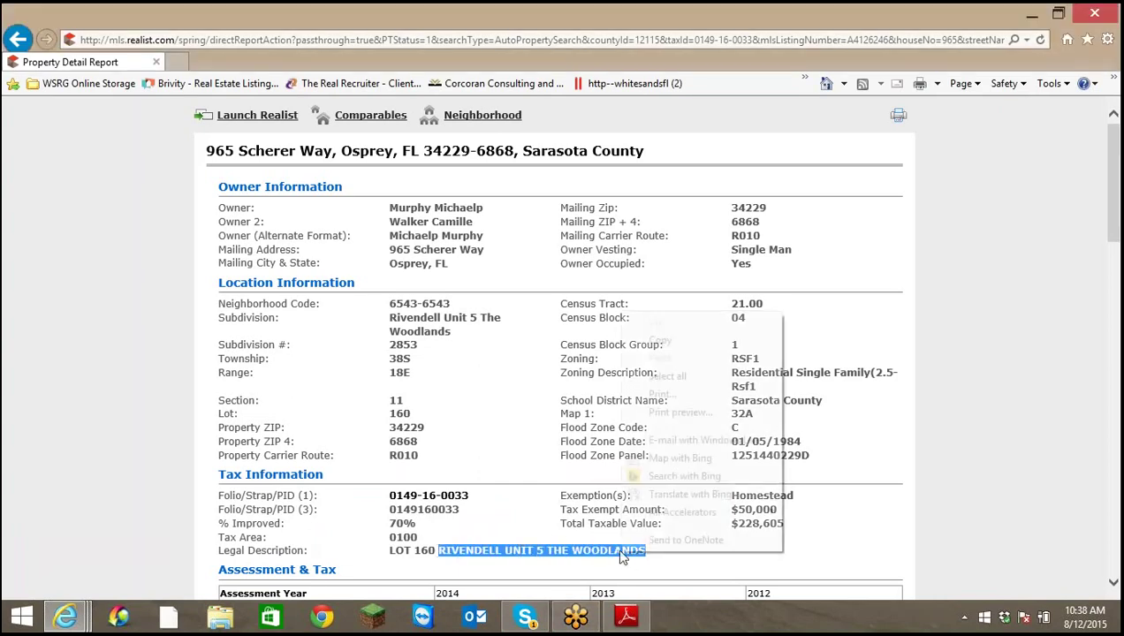
{"action": "left_click", "coordinate": [662, 342]}
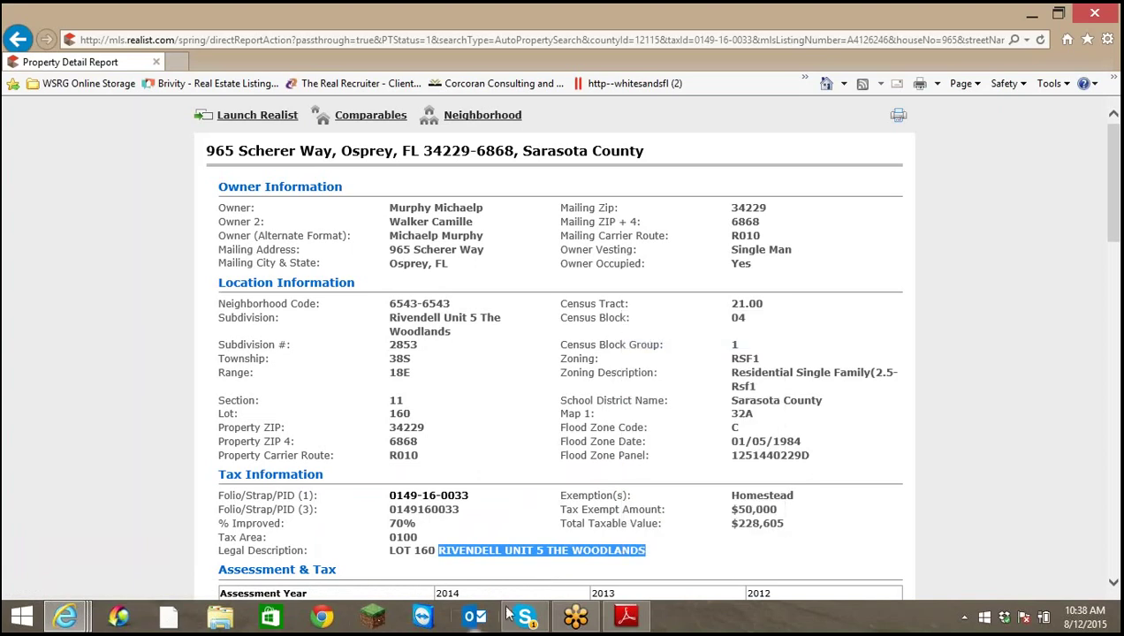
Navigate back toward the TransactionDesk page and show the open browser windows
{"action": "left_click", "coordinate": [18, 39]}
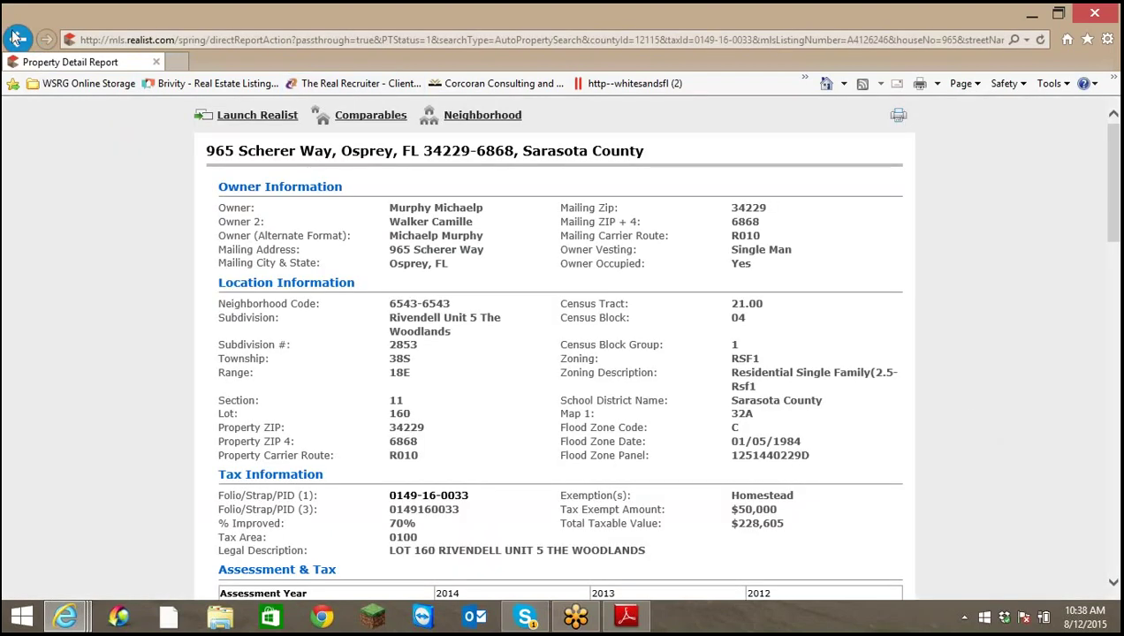
{"action": "left_click", "coordinate": [18, 39]}
{"action": "left_click", "coordinate": [67, 618]}
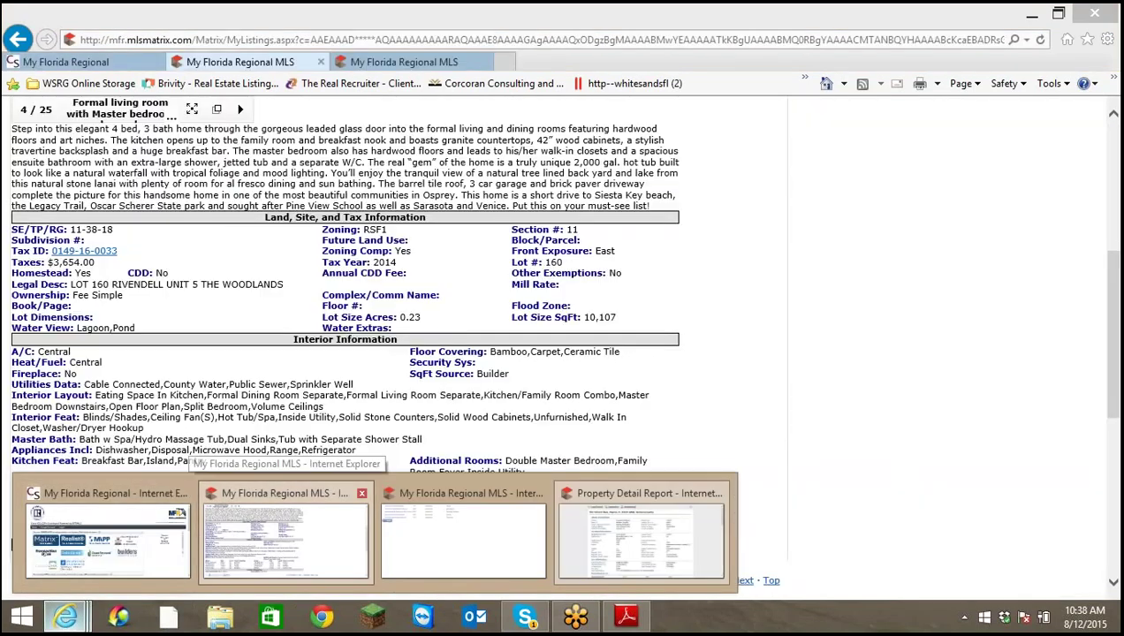
Pass through the MLS listing window, then bring the TransactionDesk window to the front
{"action": "left_click", "coordinate": [256, 521]}
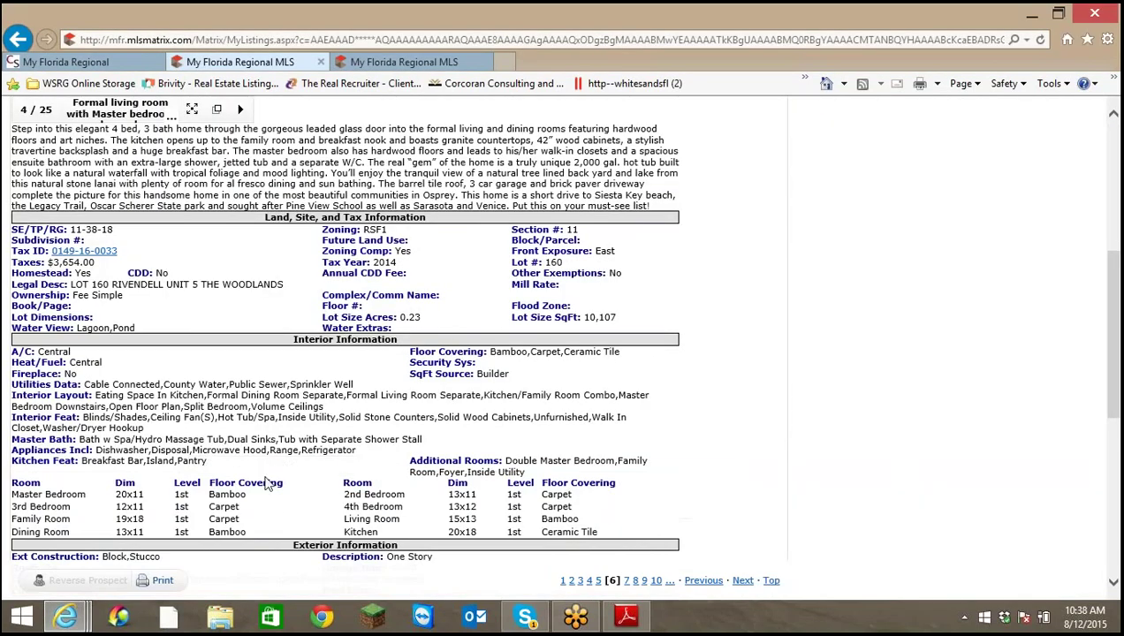
{"action": "scroll", "coordinate": [400, 267], "scroll_direction": "up", "scroll_amount": 4}
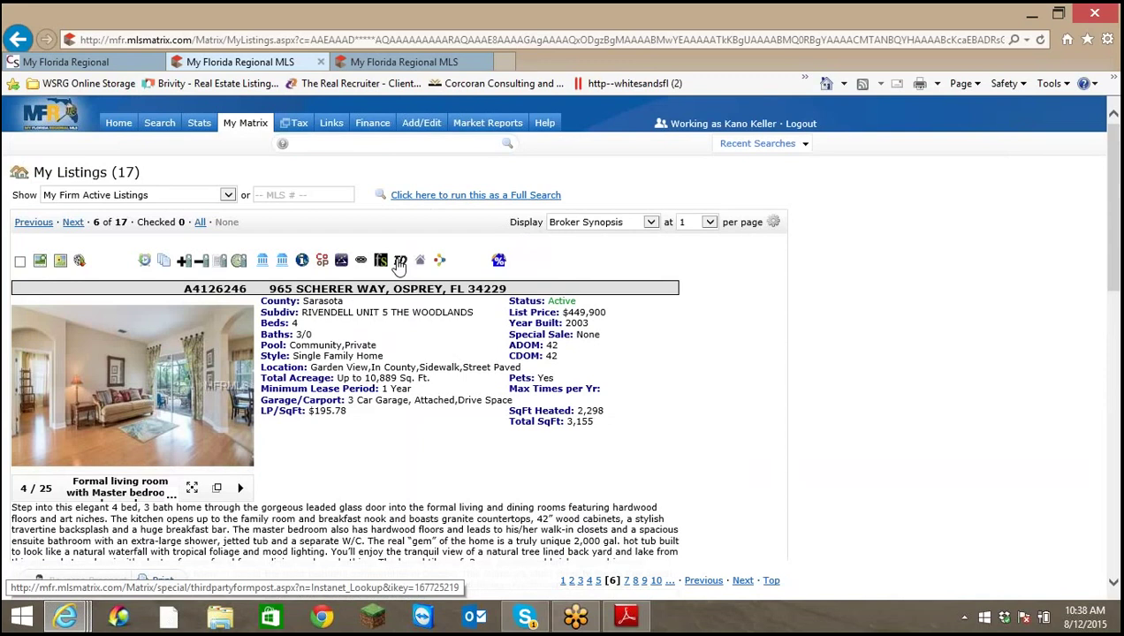
{"action": "left_click", "coordinate": [67, 619]}
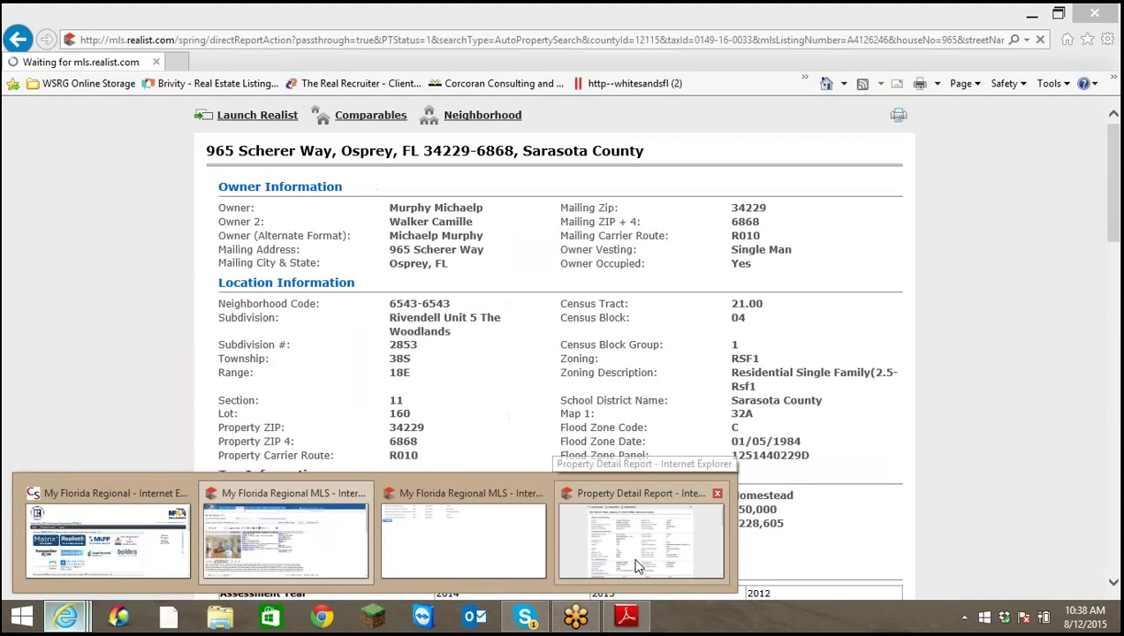
{"action": "left_click", "coordinate": [640, 566]}
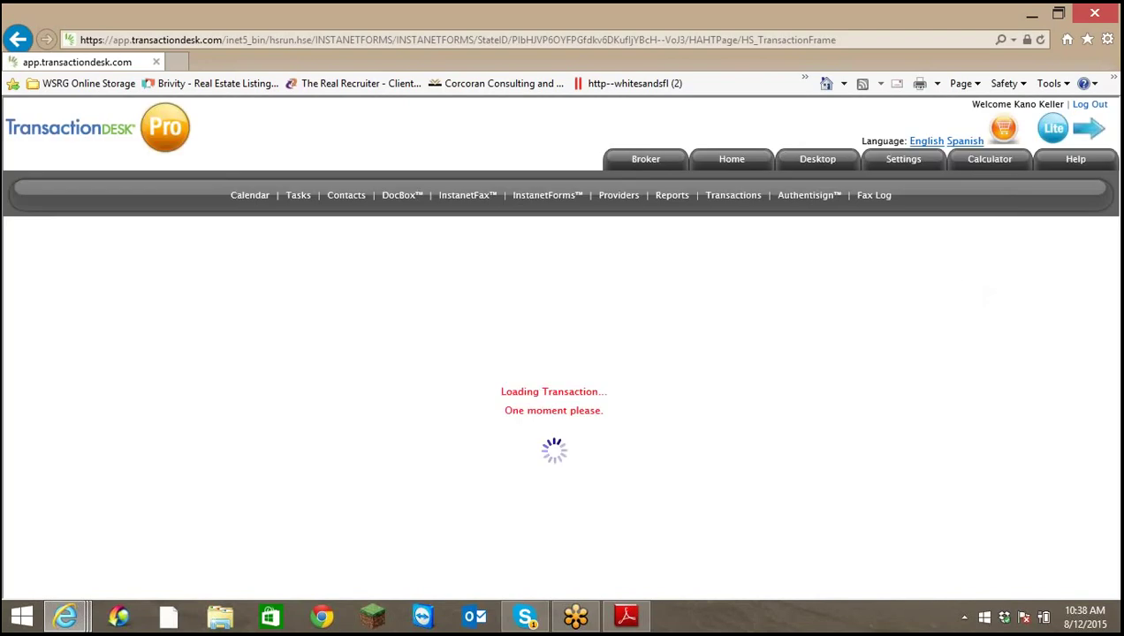
Open the CR-3a Homeowners Association/Community Disclosure form and scroll through it
{"action": "scroll", "coordinate": [737, 363], "scroll_direction": "down", "scroll_amount": 2}
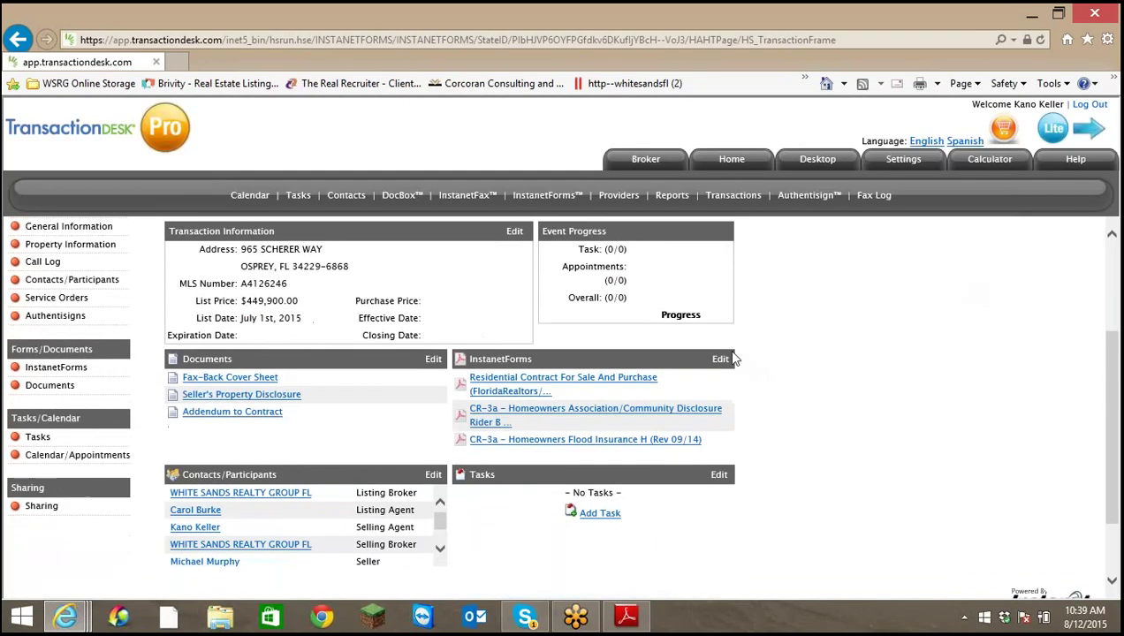
{"action": "left_click", "coordinate": [587, 410]}
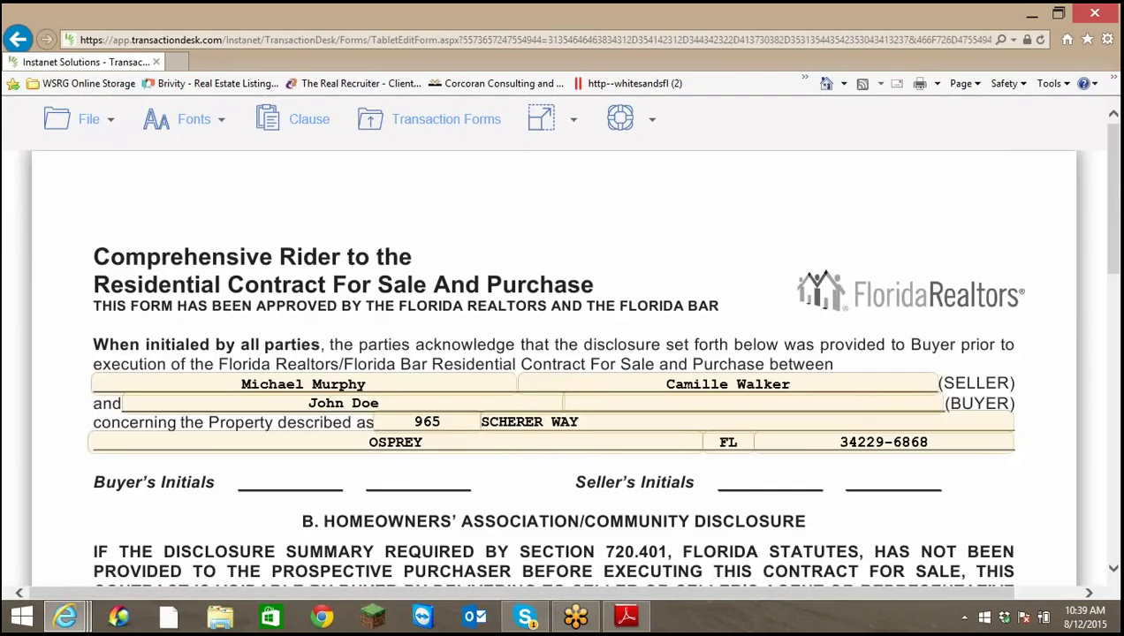
{"action": "scroll", "coordinate": [584, 406], "scroll_direction": "down", "scroll_amount": 3}
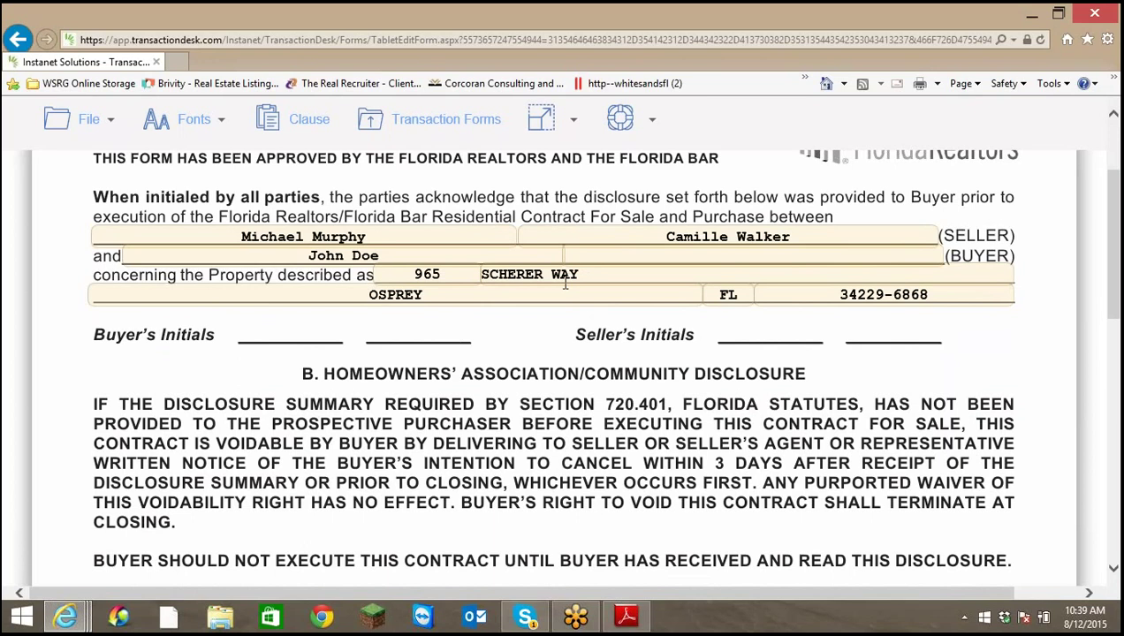
{"action": "scroll", "coordinate": [566, 282], "scroll_direction": "down", "scroll_amount": 6}
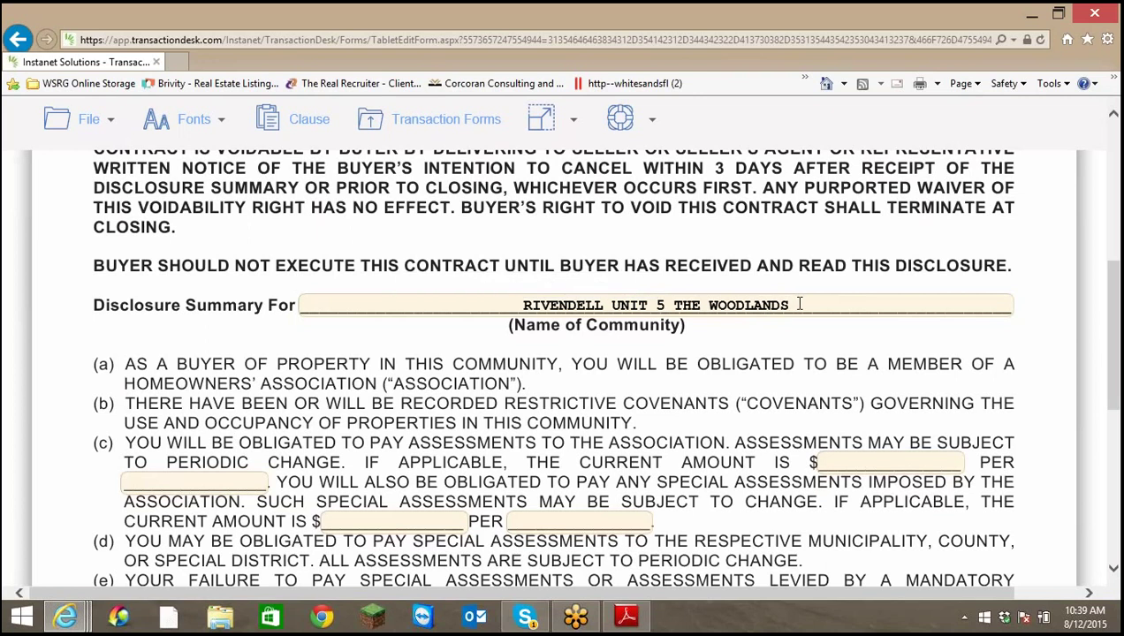
{"action": "scroll", "coordinate": [776, 307], "scroll_direction": "down", "scroll_amount": 5}
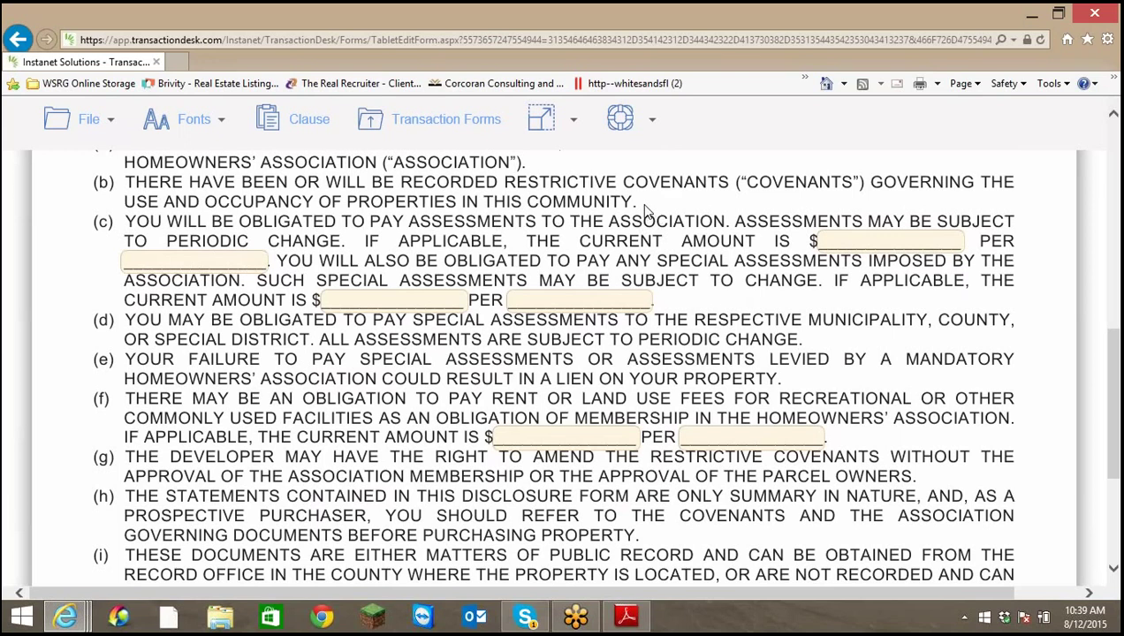
Enter 331 as the item (c) assessment amount, payable per Semi-Annual
{"action": "left_click", "coordinate": [851, 237]}
{"action": "type", "text": "331"}
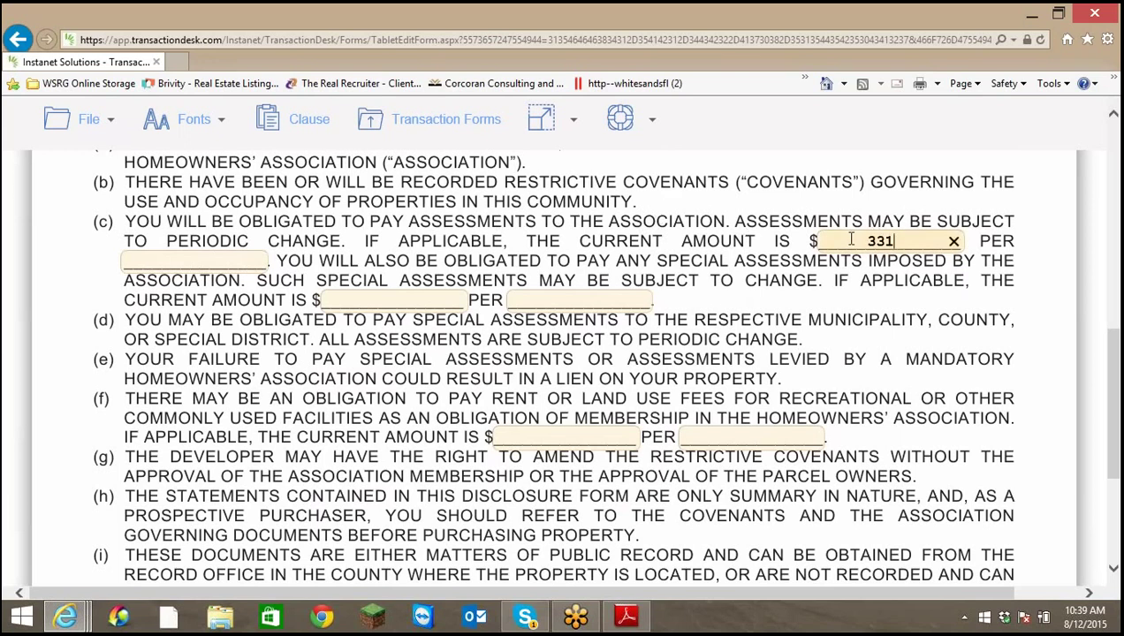
{"action": "left_click", "coordinate": [199, 261]}
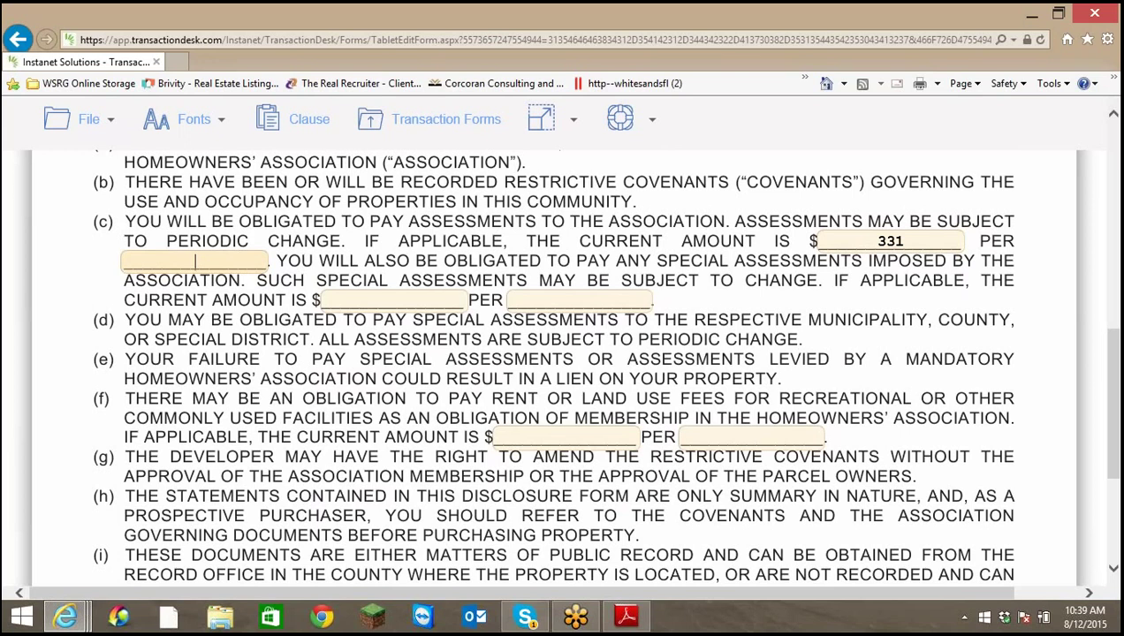
{"action": "type", "text": "Semi-Ann"}
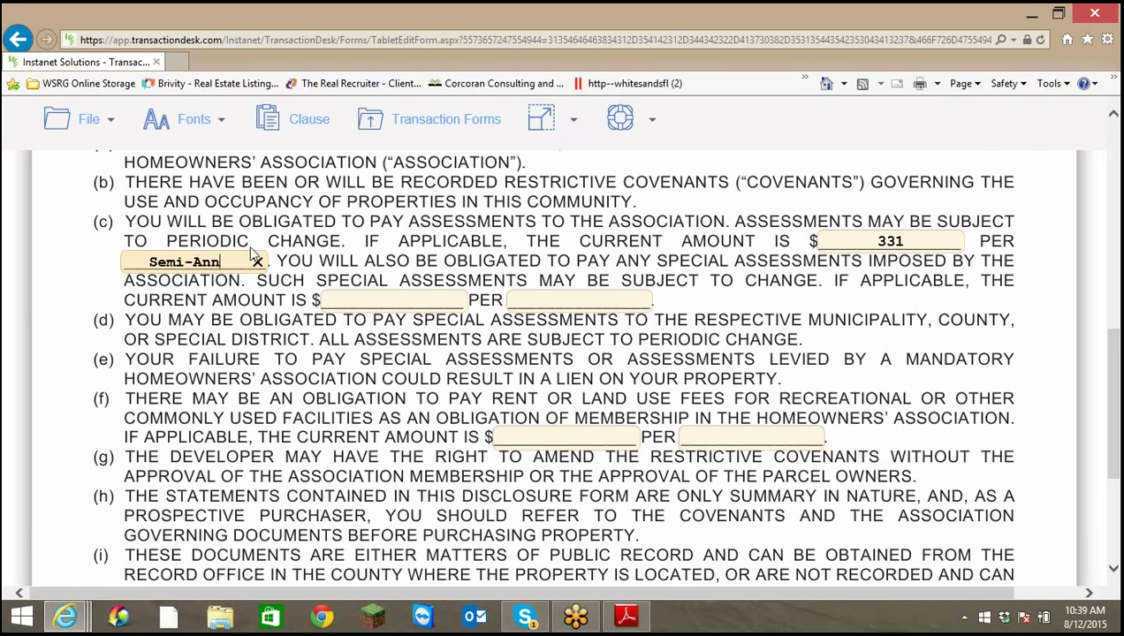
{"action": "type", "text": "ual"}
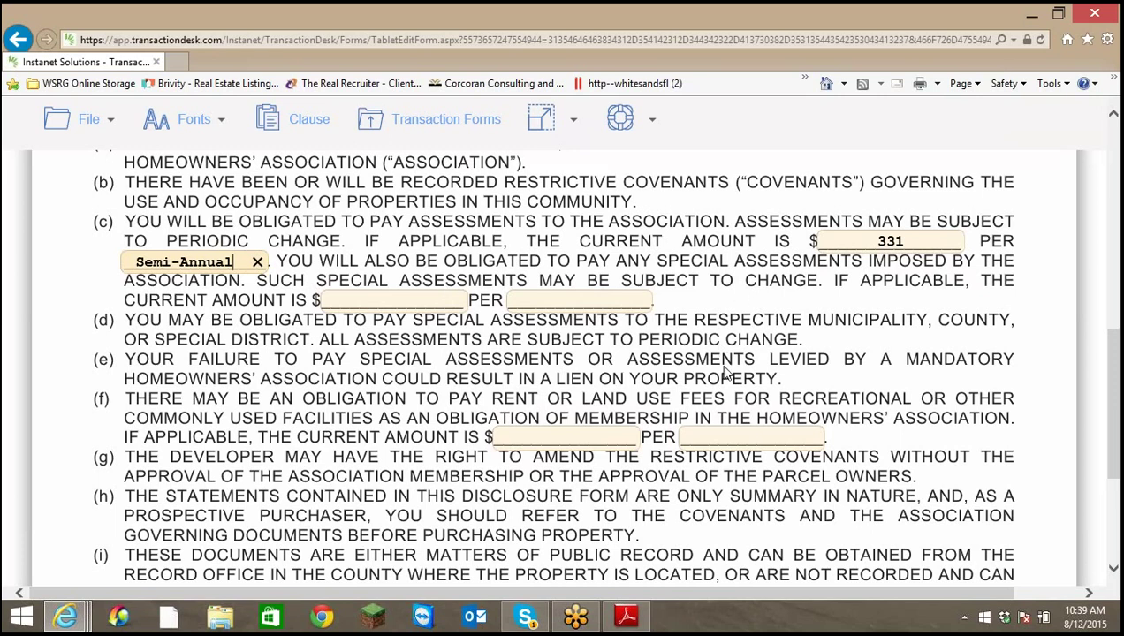
{"action": "scroll", "coordinate": [672, 404], "scroll_direction": "down", "scroll_amount": 1}
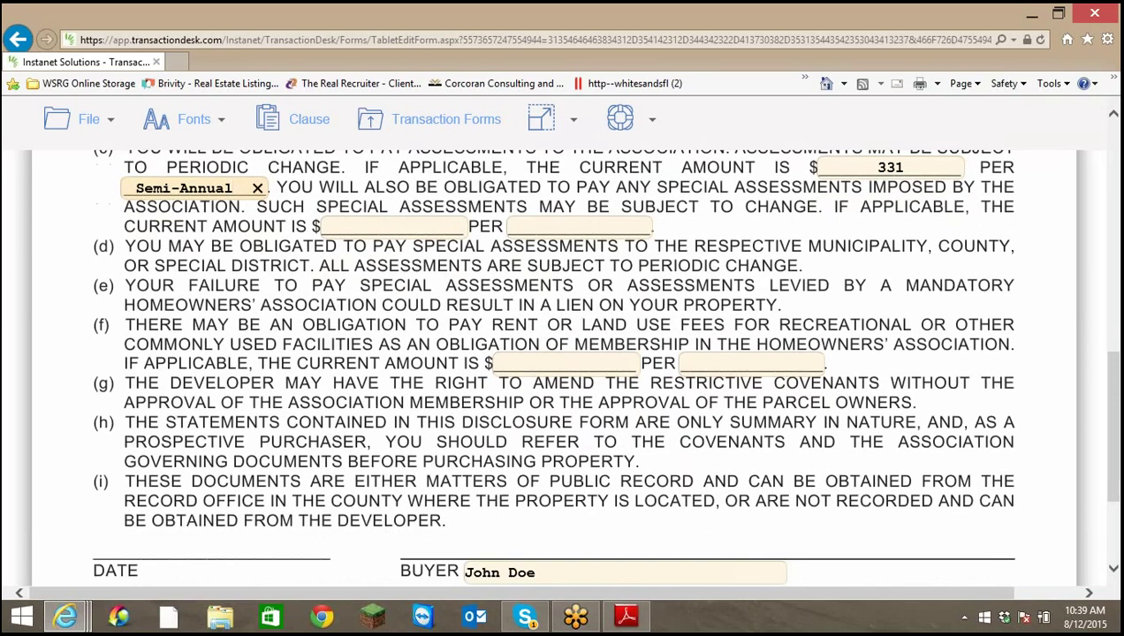
{"action": "left_click", "coordinate": [541, 363]}
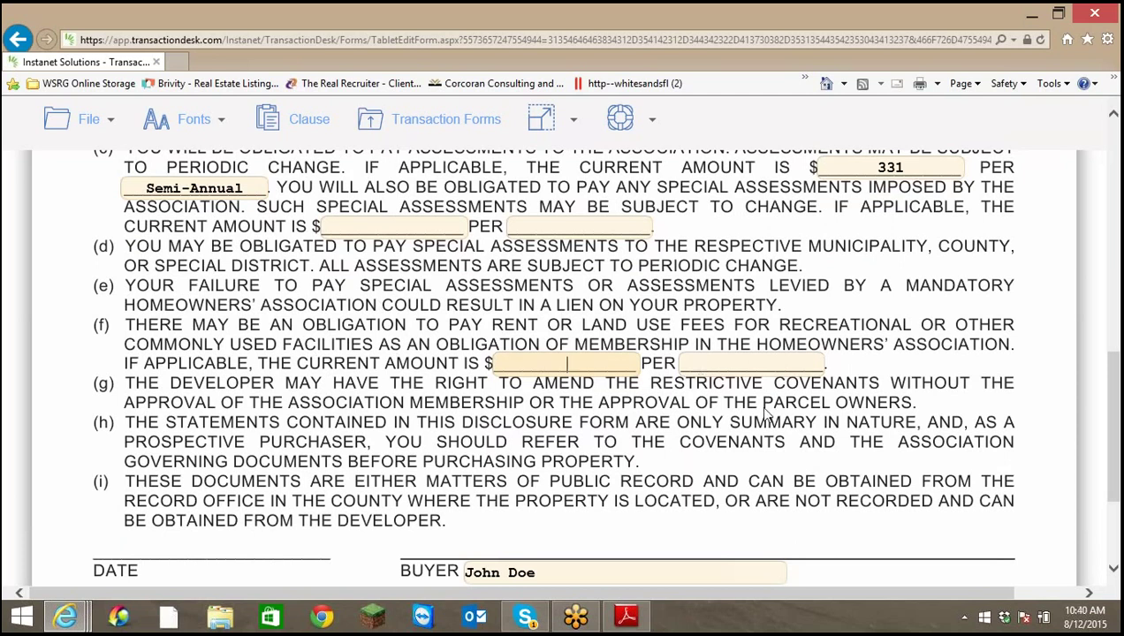
{"action": "scroll", "coordinate": [758, 405], "scroll_direction": "down", "scroll_amount": 3}
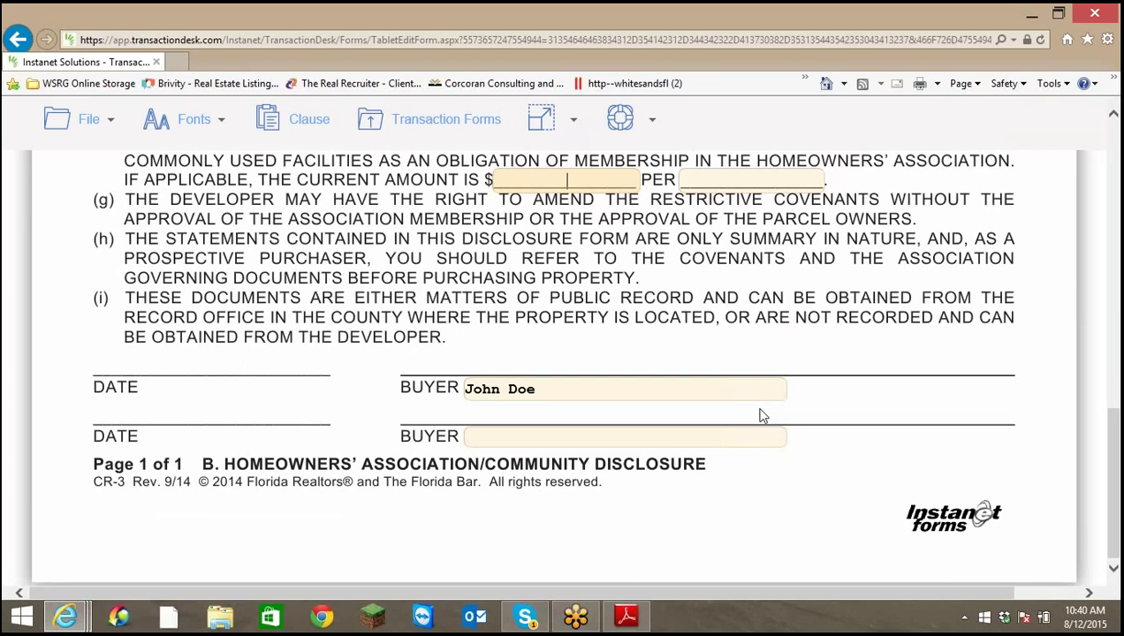
{"action": "scroll", "coordinate": [753, 424], "scroll_direction": "up", "scroll_amount": 8}
{"action": "scroll", "coordinate": [747, 433], "scroll_direction": "up", "scroll_amount": 6}
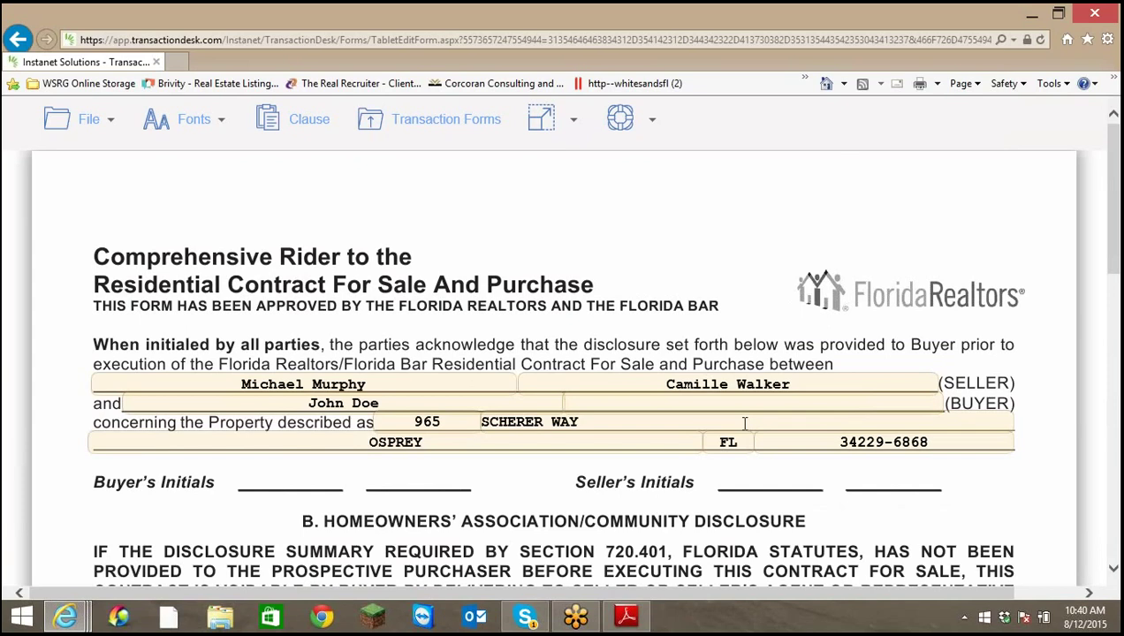
{"action": "scroll", "coordinate": [745, 424], "scroll_direction": "down", "scroll_amount": 3}
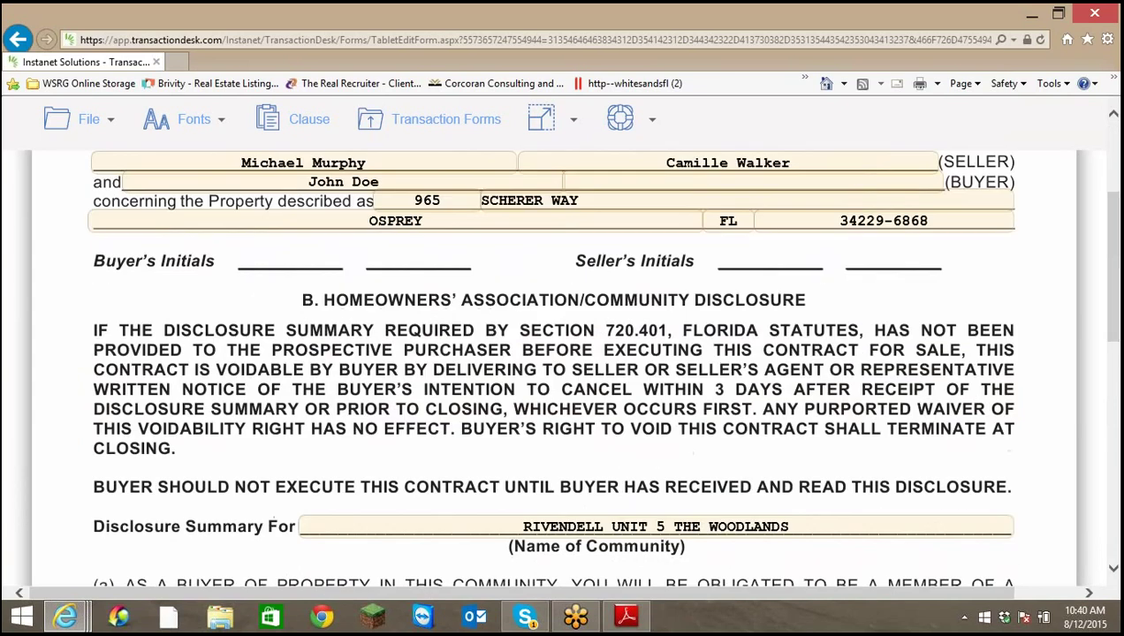
Save the HOA disclosure form and exit back to the transaction
{"action": "left_click", "coordinate": [95, 122]}
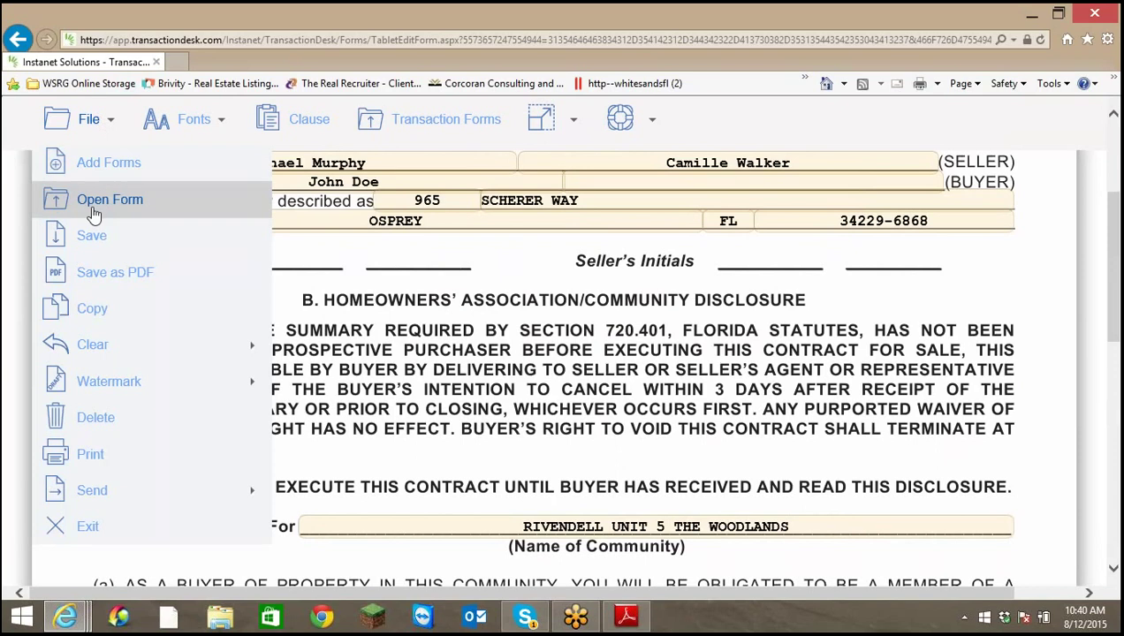
{"action": "left_click", "coordinate": [86, 240]}
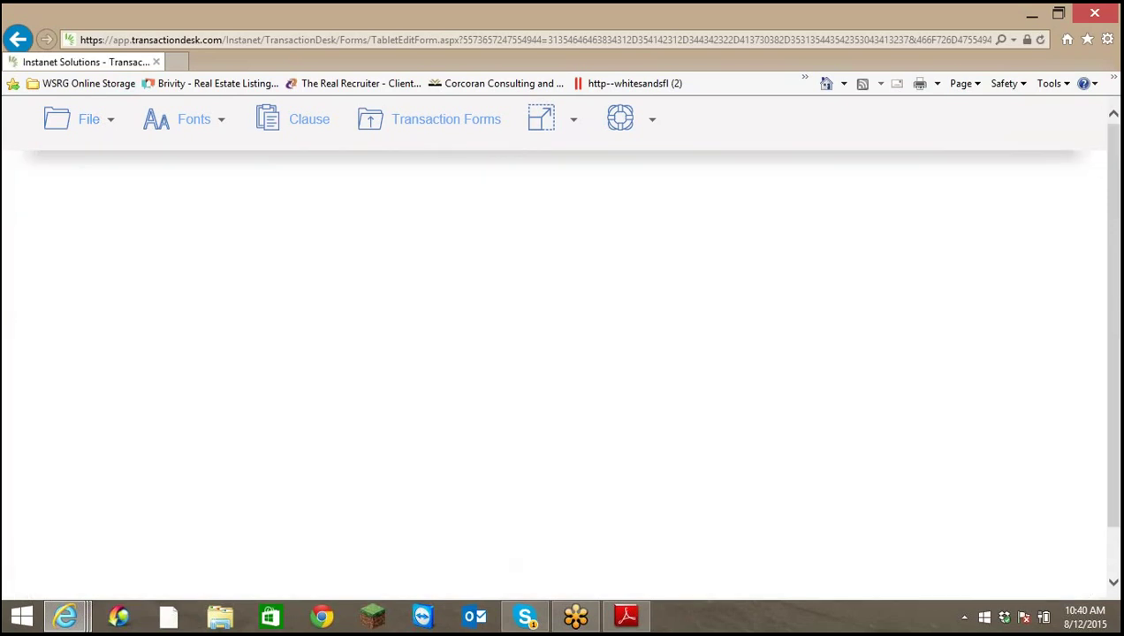
{"action": "left_click", "coordinate": [88, 120]}
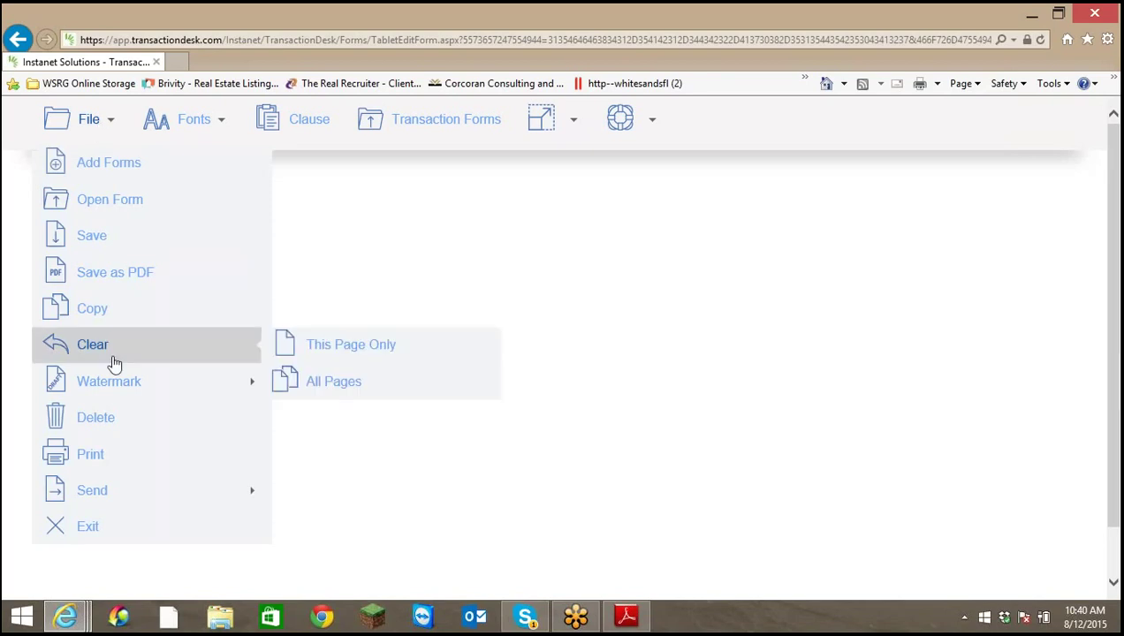
{"action": "mouse_move", "coordinate": [126, 509]}
{"action": "left_click", "coordinate": [90, 532]}
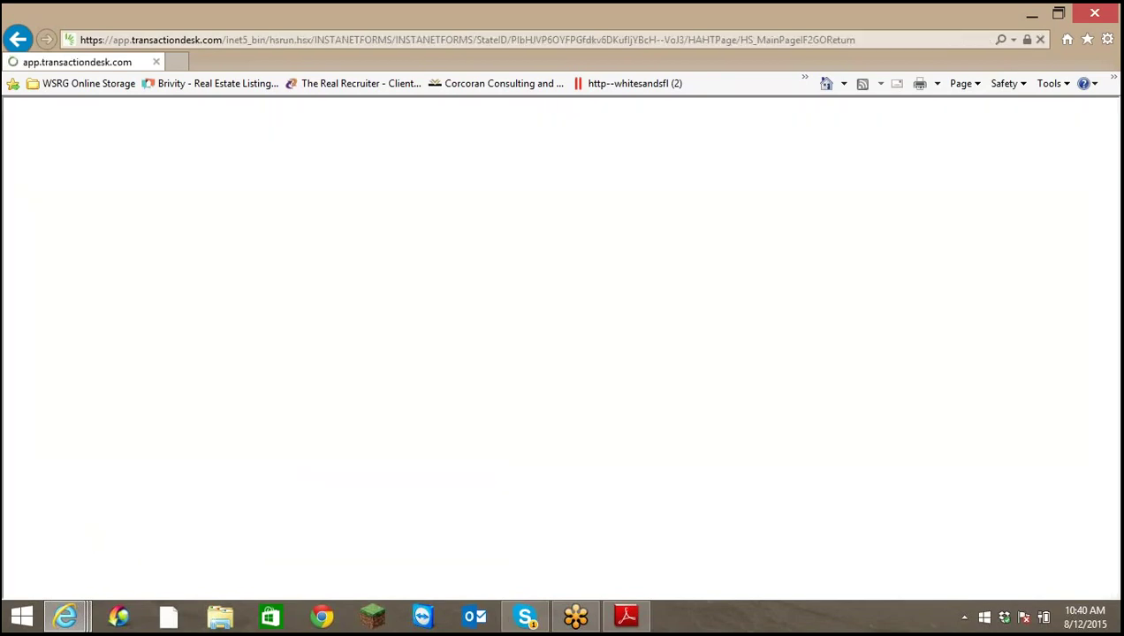
Open the Homeowners Flood Insurance rider and check Homeowner's Insurance option (a)
{"action": "scroll", "coordinate": [696, 530], "scroll_direction": "down", "scroll_amount": 1}
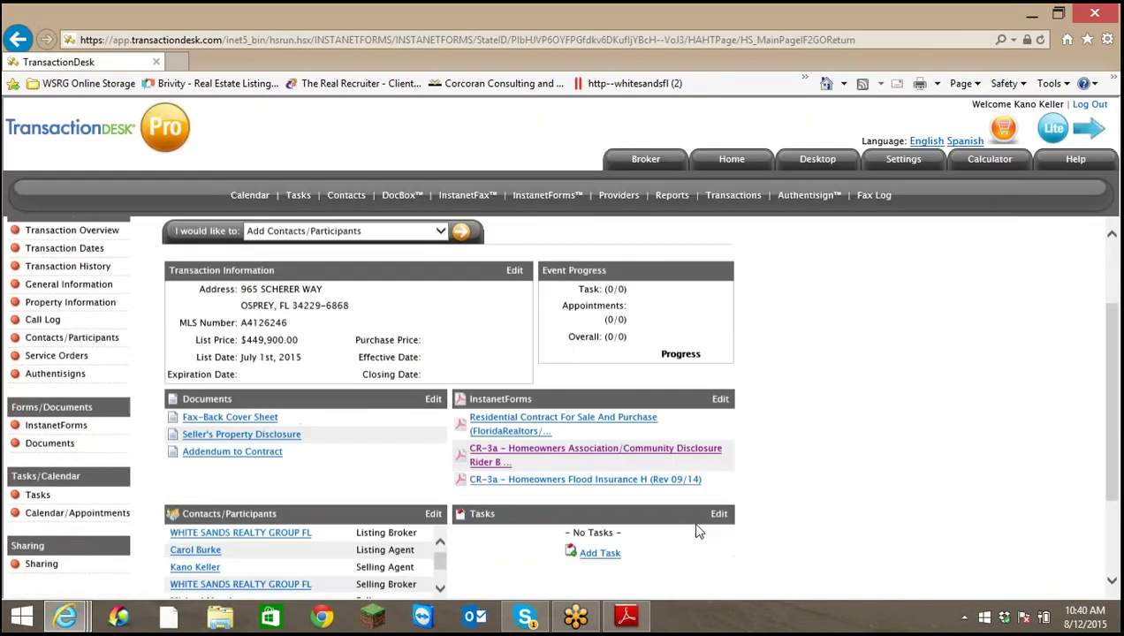
{"action": "left_click", "coordinate": [597, 481]}
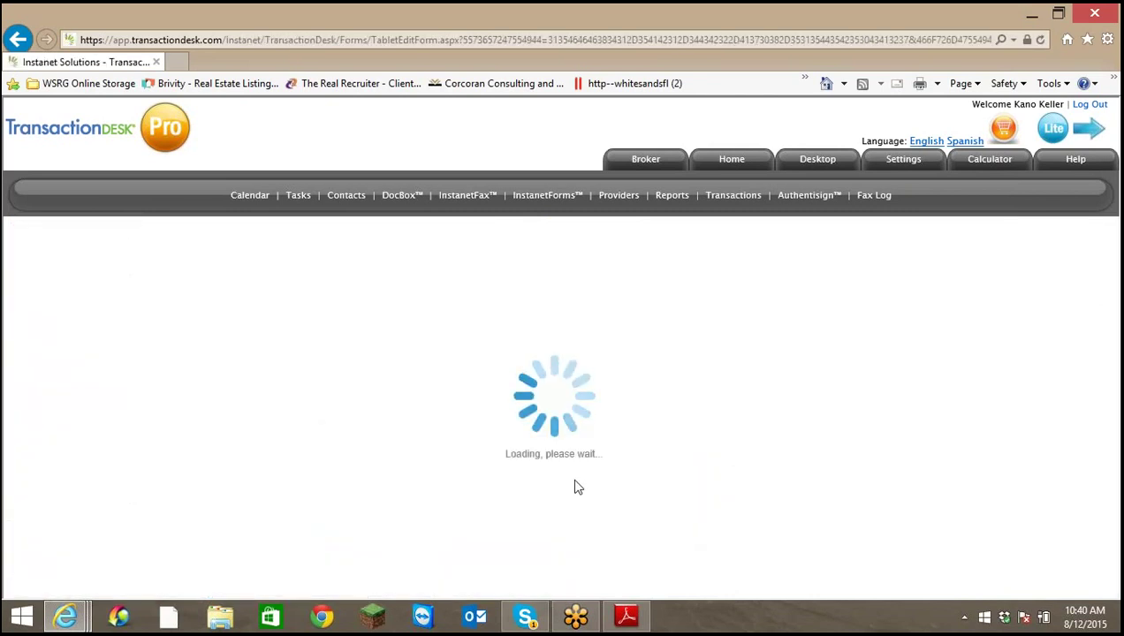
{"action": "scroll", "coordinate": [802, 457], "scroll_direction": "down", "scroll_amount": 3}
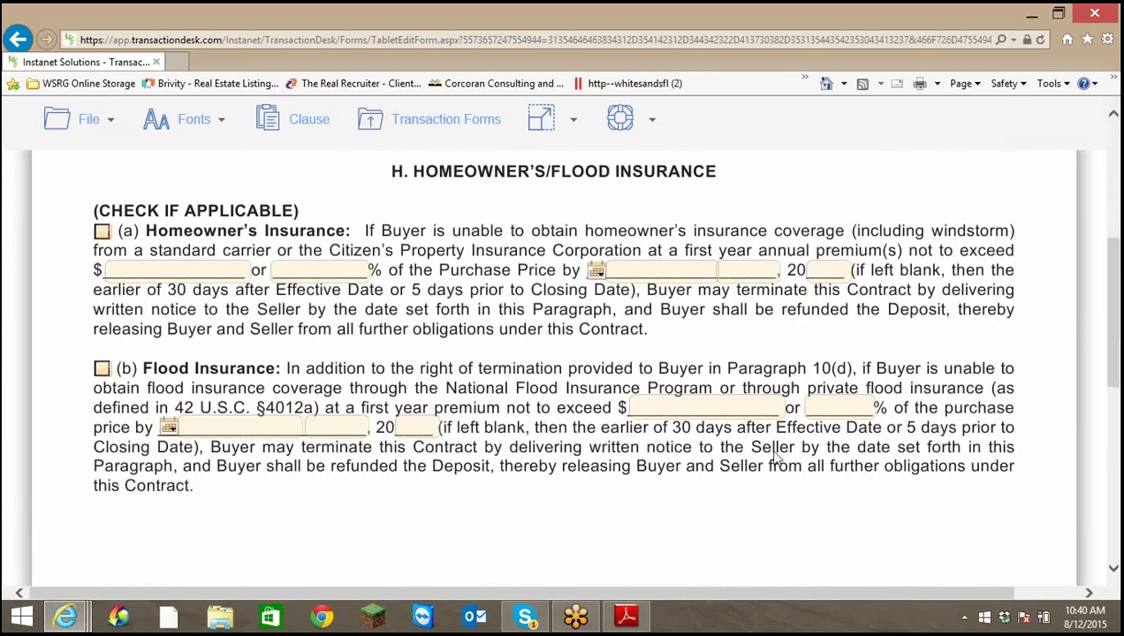
{"action": "left_click", "coordinate": [103, 234]}
Set the Homeowner's Insurance deadline to August 19th, 2015 using the calendar
{"action": "left_click", "coordinate": [291, 271]}
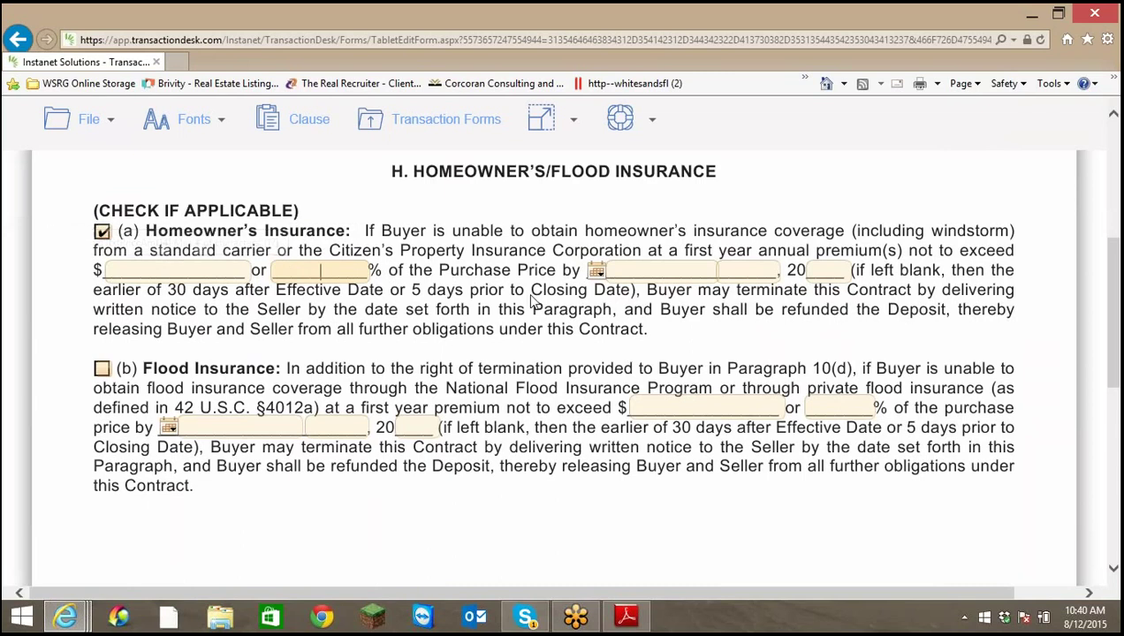
{"action": "left_click", "coordinate": [596, 273]}
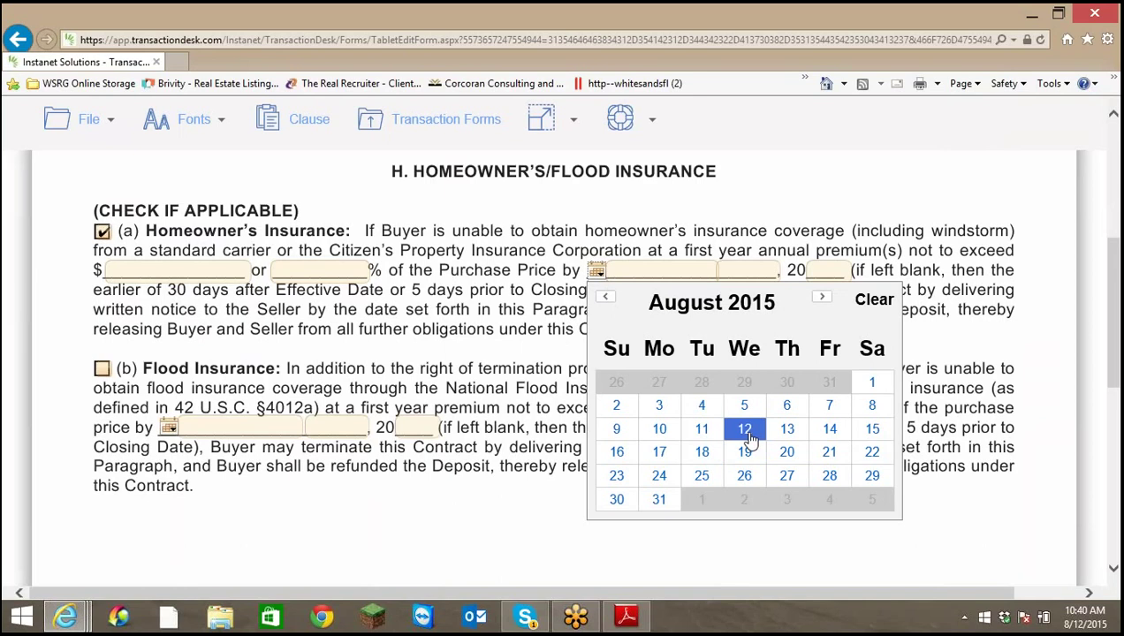
{"action": "left_click", "coordinate": [744, 477]}
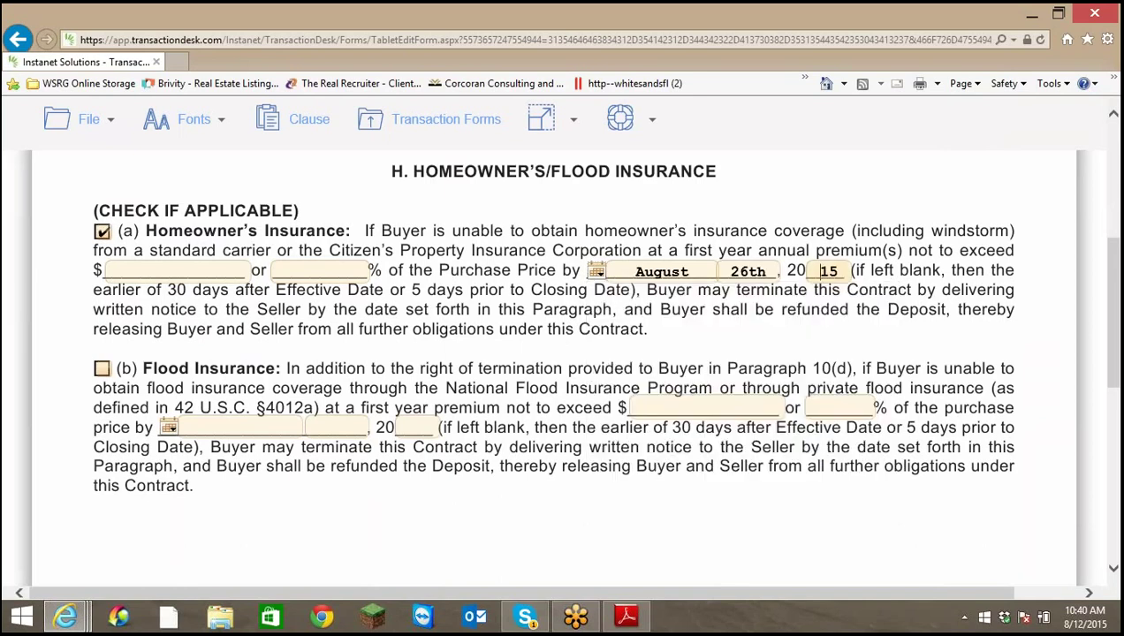
{"action": "left_click", "coordinate": [815, 270]}
{"action": "left_click", "coordinate": [770, 273]}
{"action": "left_click", "coordinate": [596, 273]}
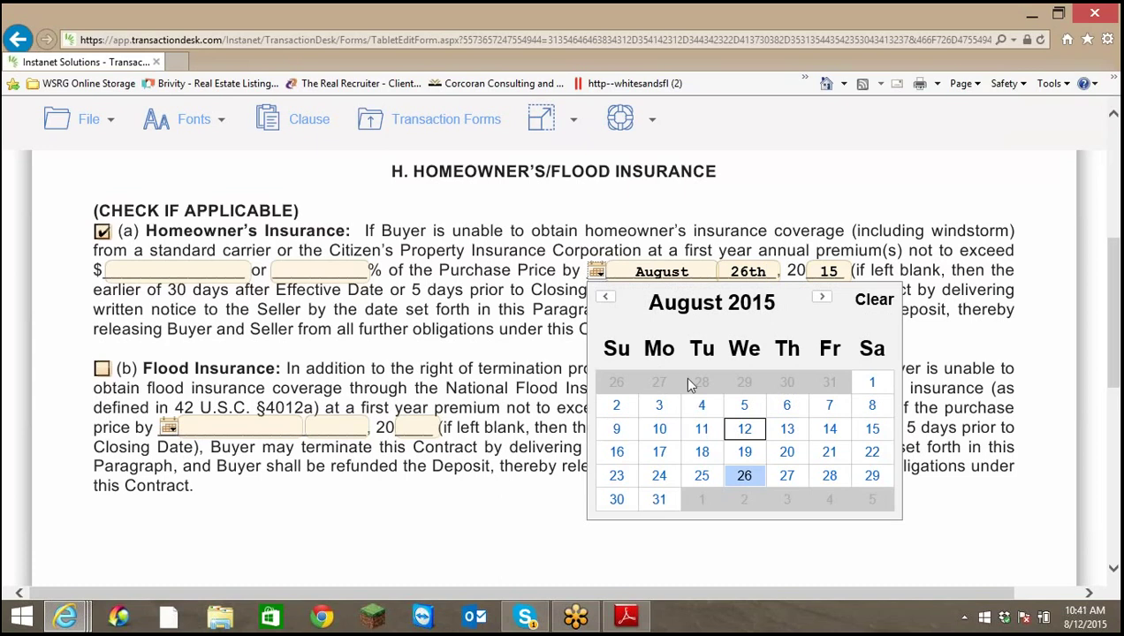
{"action": "left_click", "coordinate": [745, 453]}
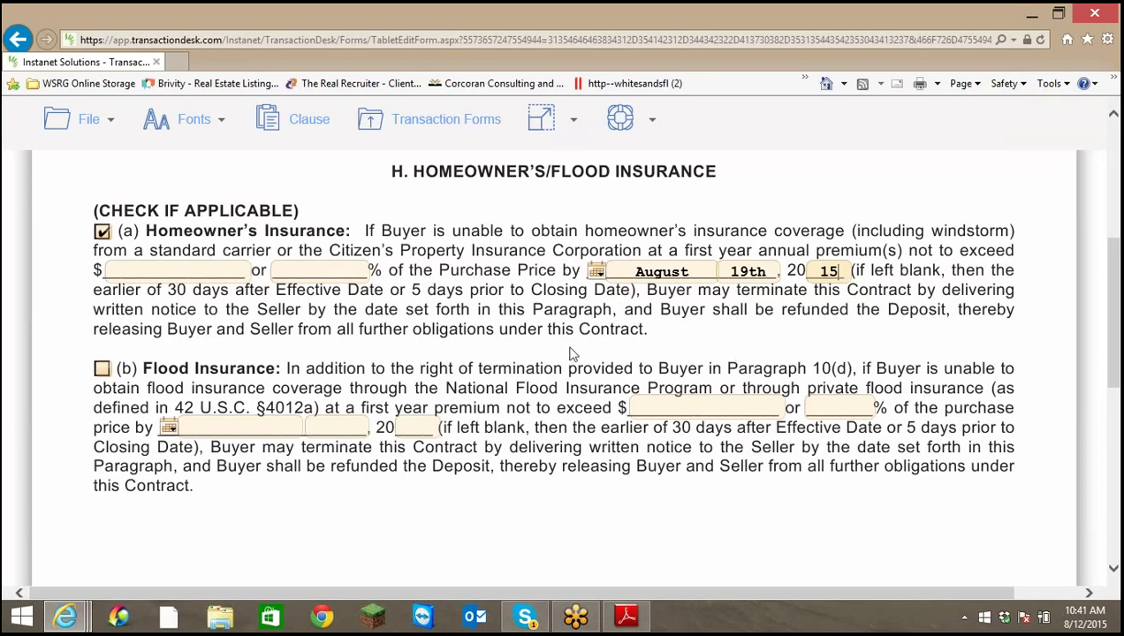
{"action": "left_click", "coordinate": [102, 371]}
Cap the first-year homeowner's insurance premium at 5000
{"action": "left_click", "coordinate": [152, 270]}
{"action": "type", "text": "5000"}
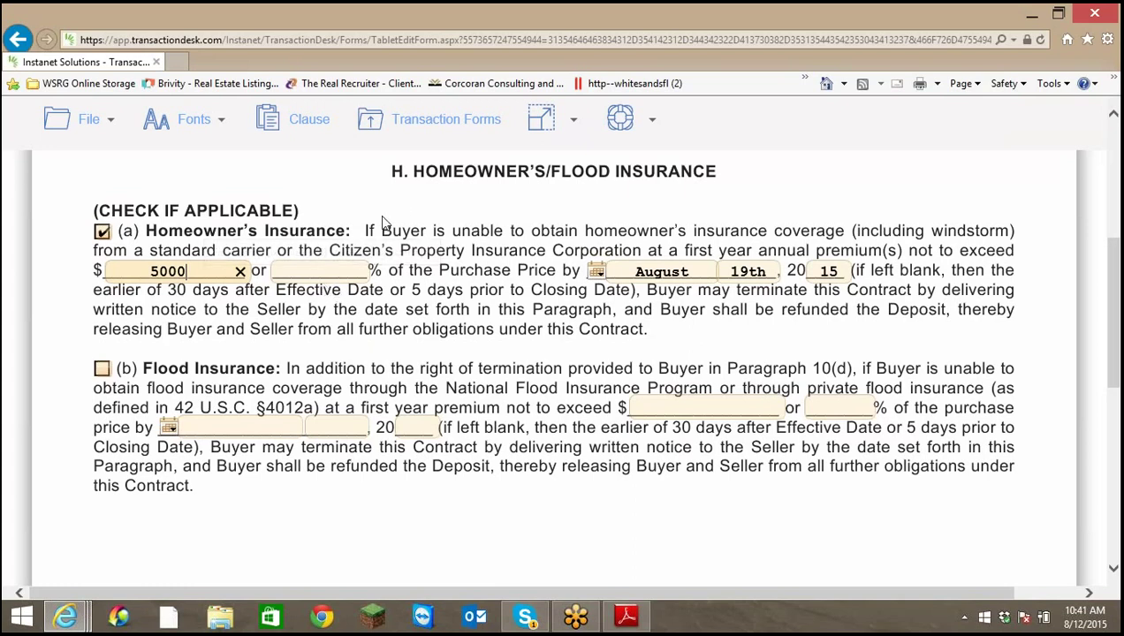
{"action": "scroll", "coordinate": [374, 257], "scroll_direction": "down", "scroll_amount": 5}
{"action": "scroll", "coordinate": [374, 256], "scroll_direction": "up", "scroll_amount": 10}
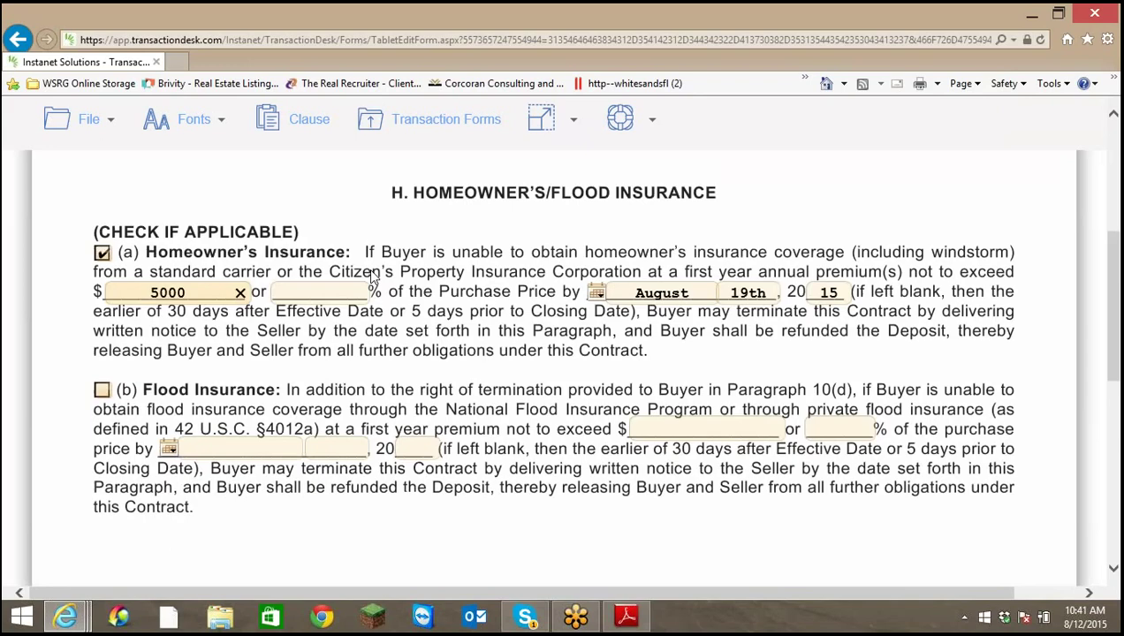
{"action": "left_click", "coordinate": [88, 118]}
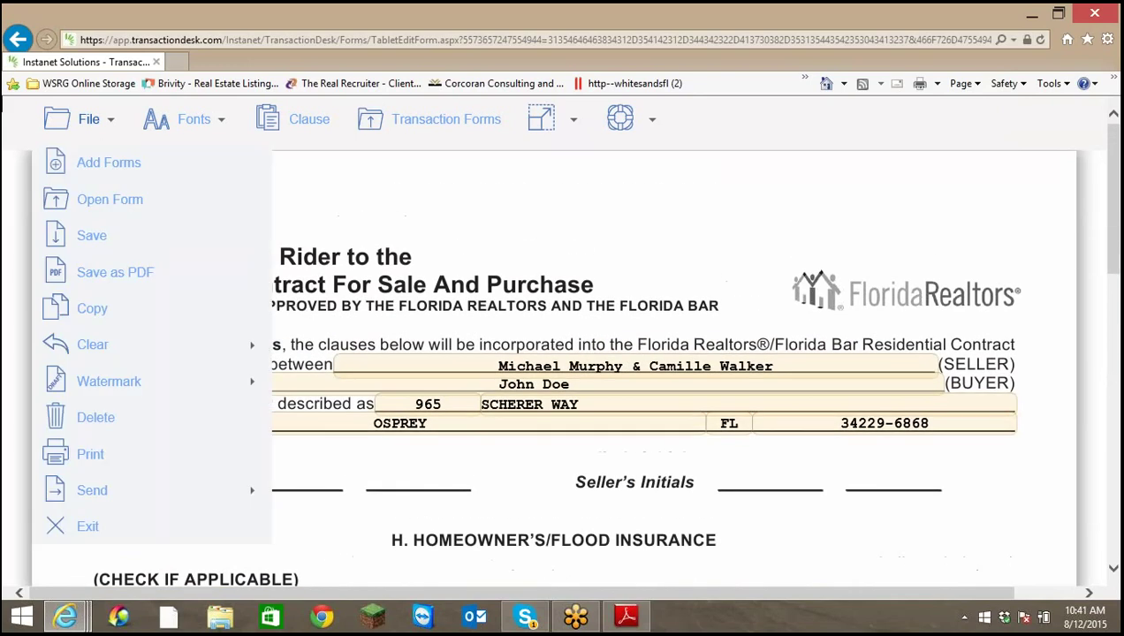
{"action": "left_click", "coordinate": [92, 236]}
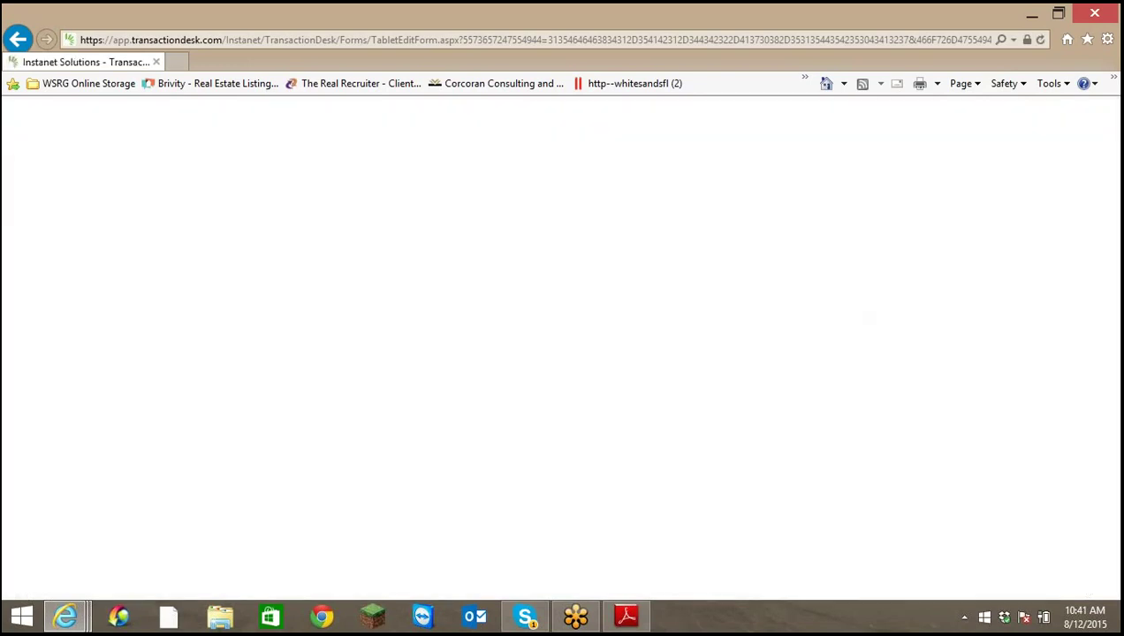
{"action": "left_click", "coordinate": [104, 123]}
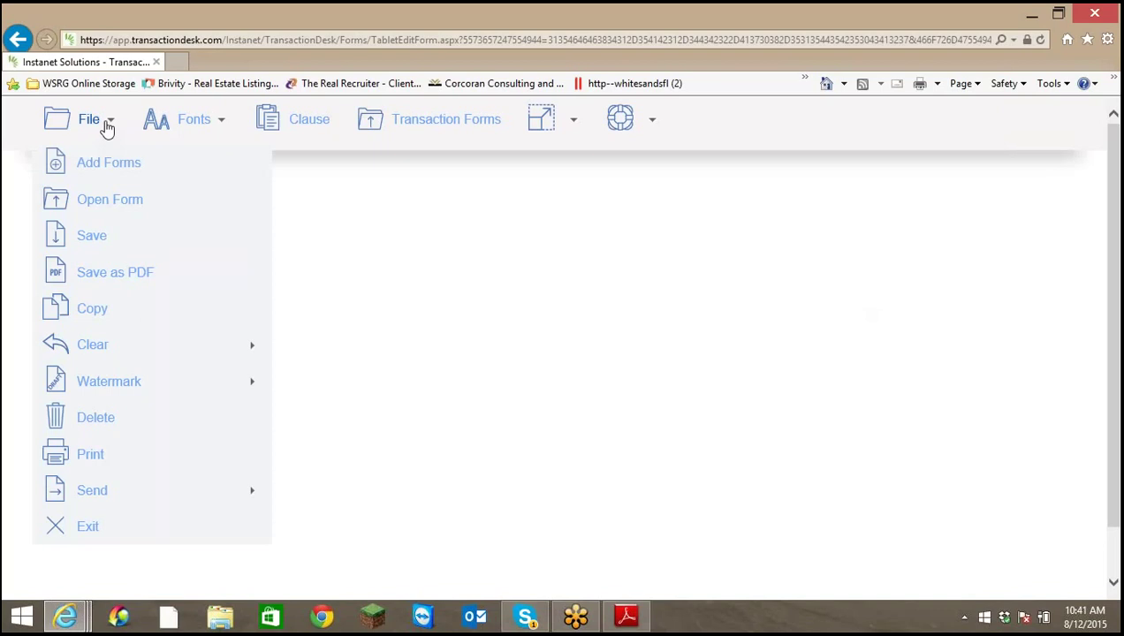
{"action": "left_click", "coordinate": [89, 530]}
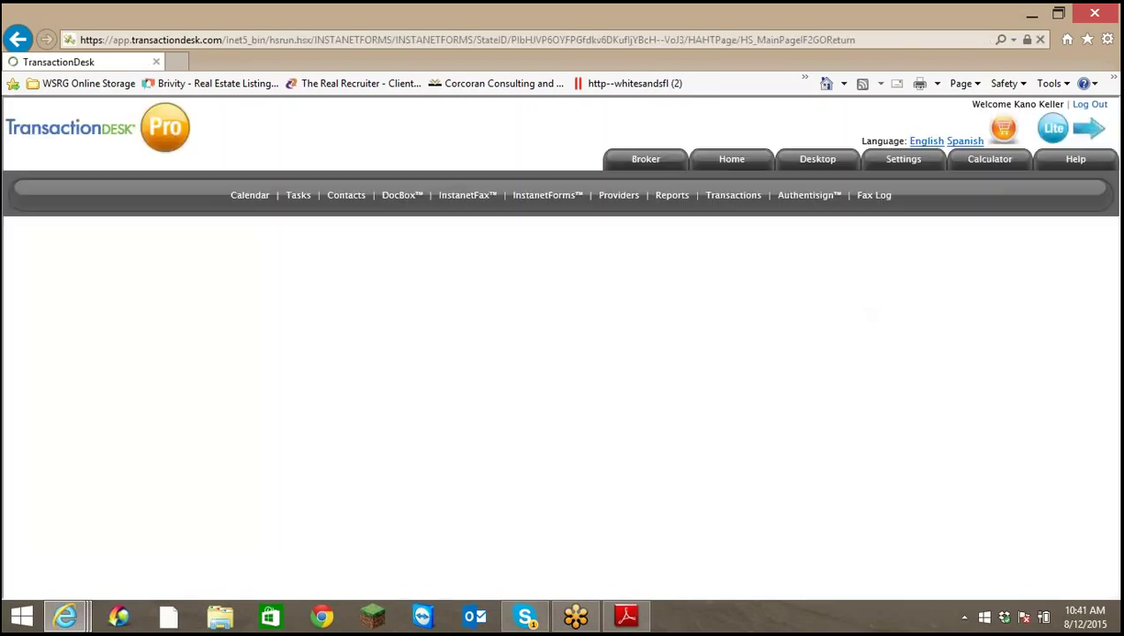
{"action": "scroll", "coordinate": [757, 376], "scroll_direction": "down", "scroll_amount": 1}
{"action": "scroll", "coordinate": [758, 377], "scroll_direction": "down", "scroll_amount": 1}
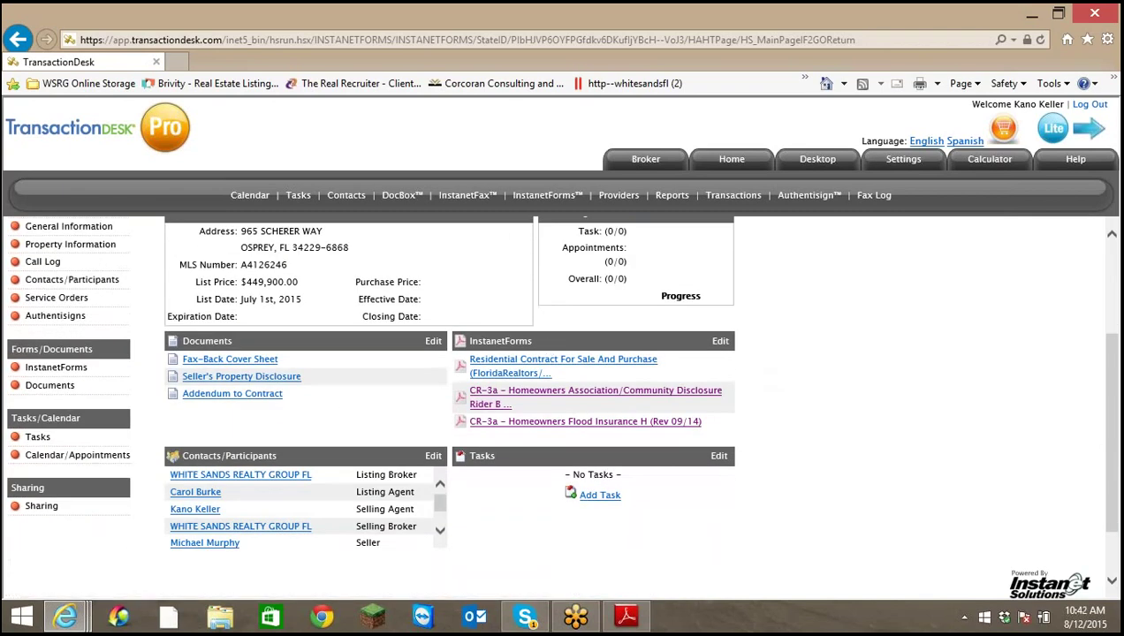
{"action": "left_click", "coordinate": [240, 394]}
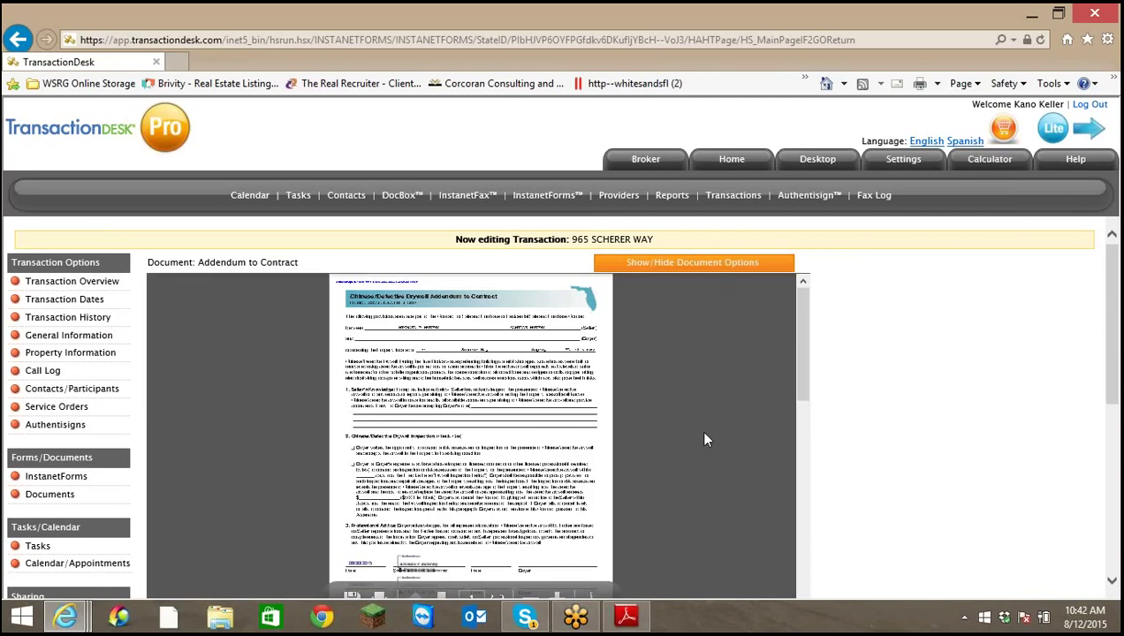
{"action": "scroll", "coordinate": [706, 439], "scroll_direction": "down", "scroll_amount": 5}
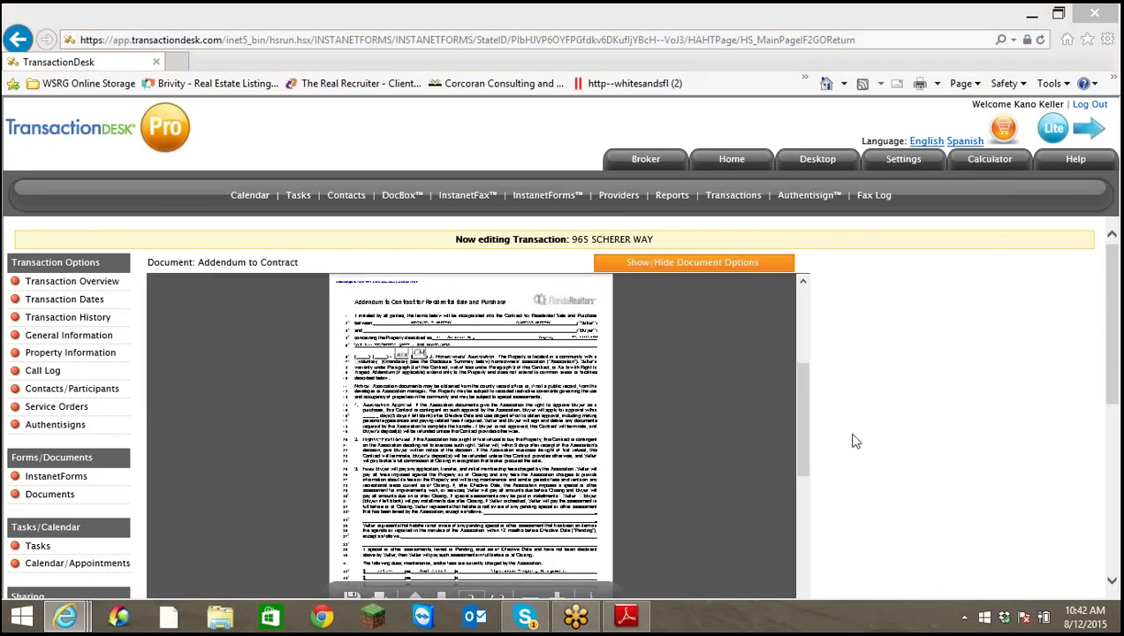
{"action": "scroll", "coordinate": [1114, 585], "scroll_direction": "down", "scroll_amount": 3}
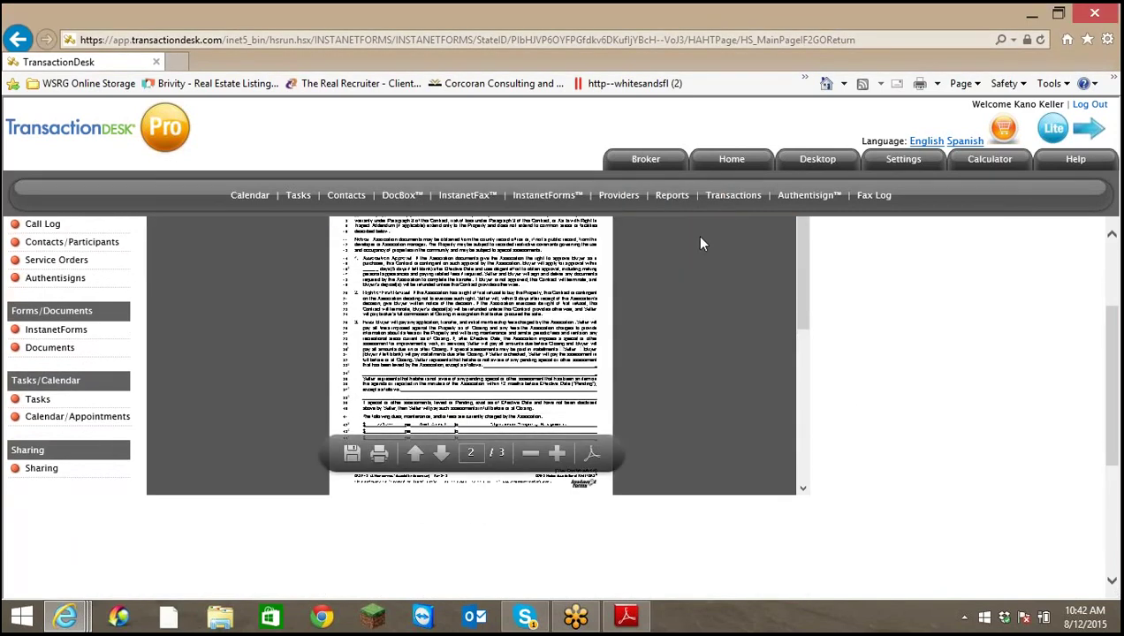
{"action": "left_click", "coordinate": [557, 452]}
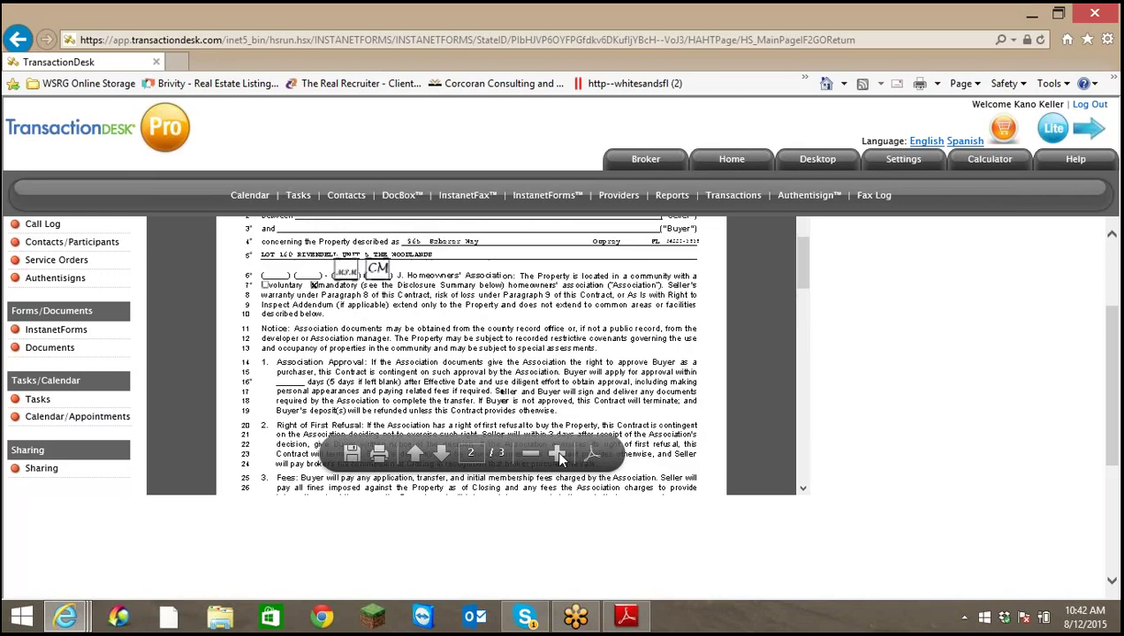
{"action": "left_click", "coordinate": [556, 452]}
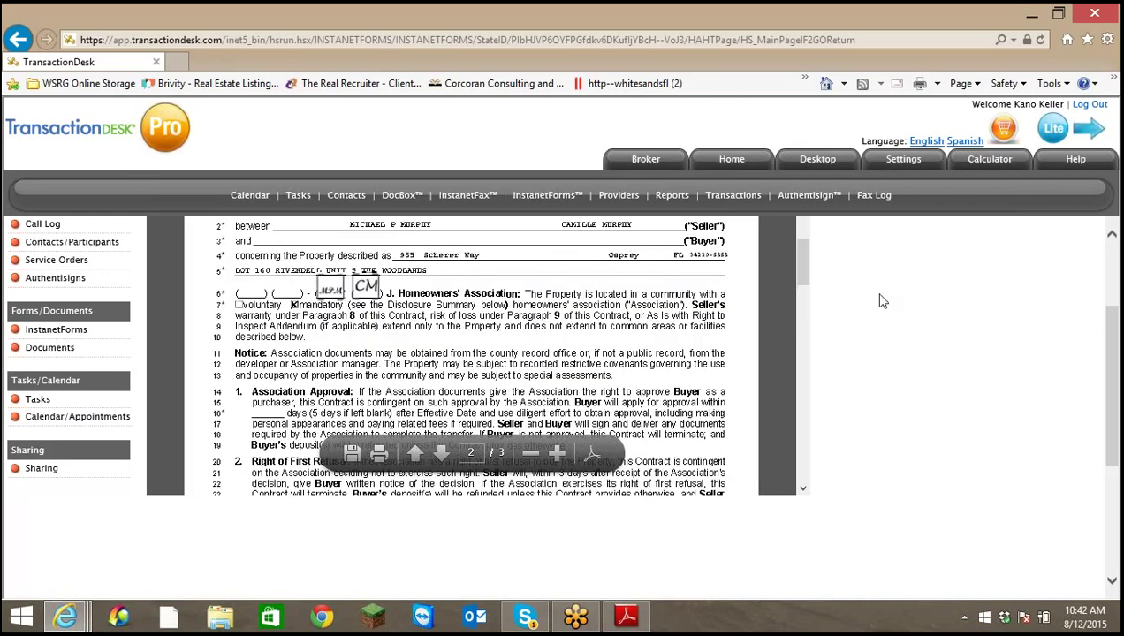
{"action": "scroll", "coordinate": [791, 310], "scroll_direction": "up", "scroll_amount": 3}
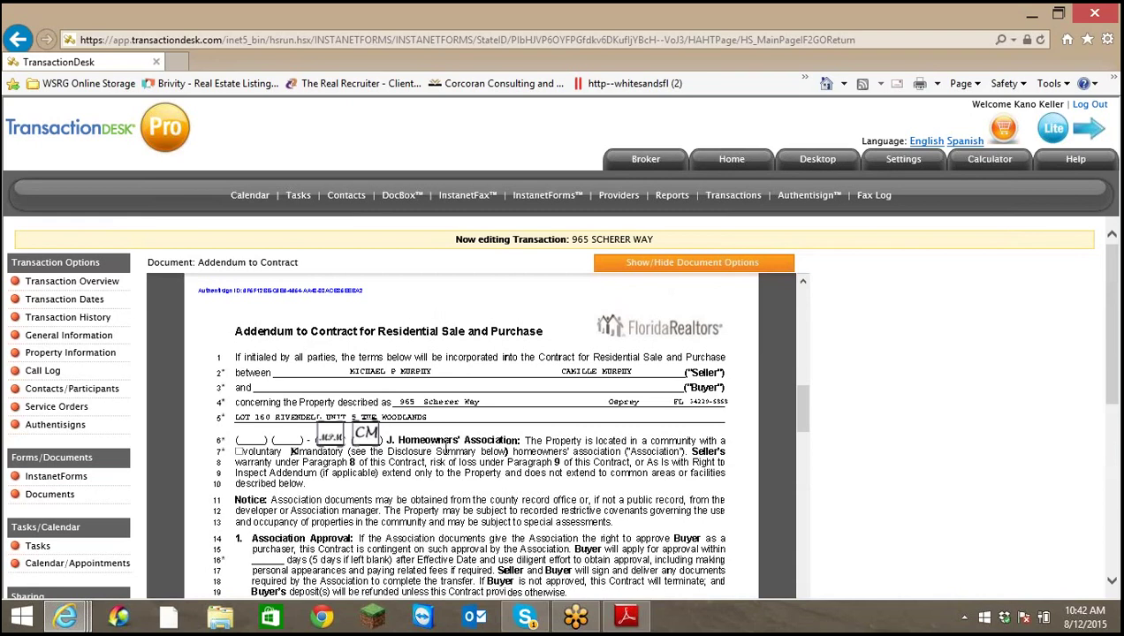
{"action": "scroll", "coordinate": [445, 447], "scroll_direction": "down", "scroll_amount": 3}
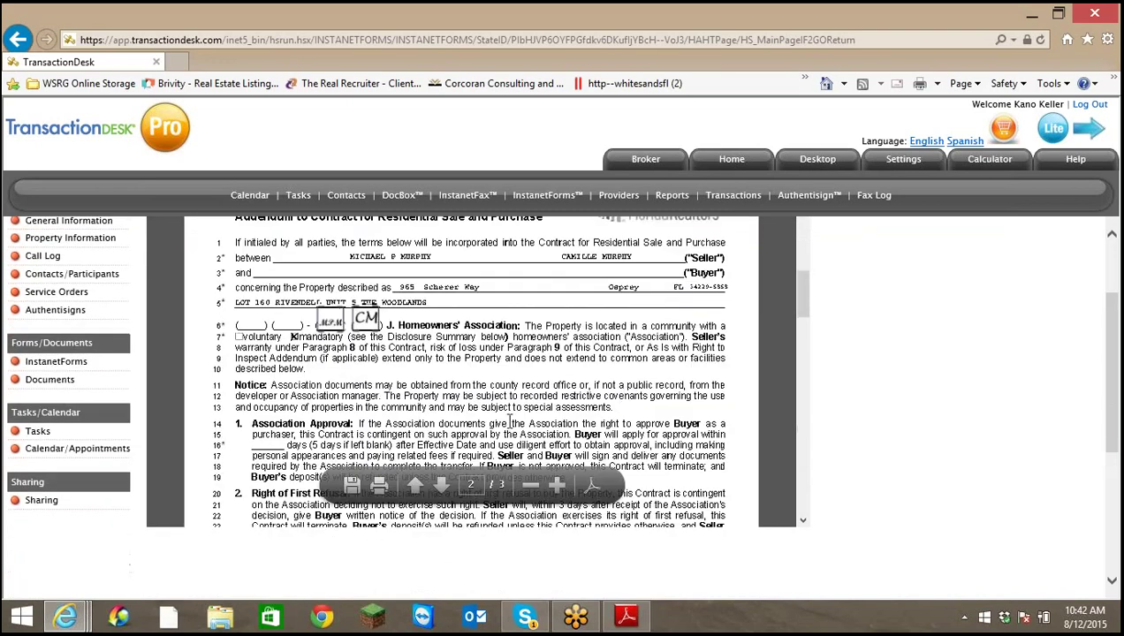
{"action": "scroll", "coordinate": [621, 396], "scroll_direction": "down", "scroll_amount": 3}
{"action": "scroll", "coordinate": [632, 385], "scroll_direction": "up", "scroll_amount": 6}
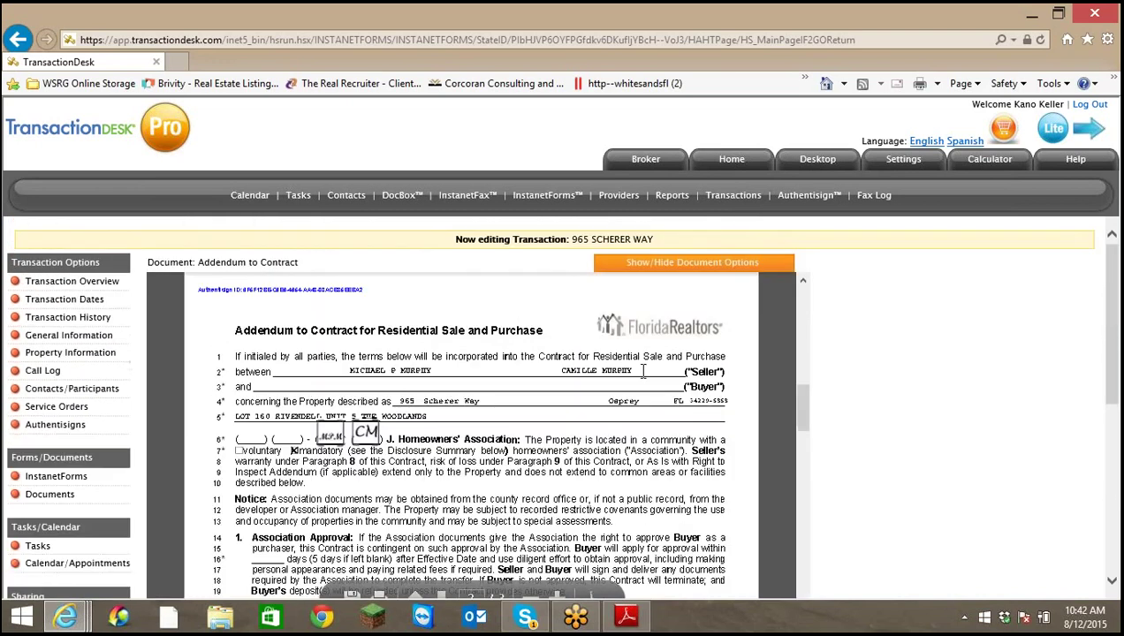
{"action": "left_click", "coordinate": [795, 586]}
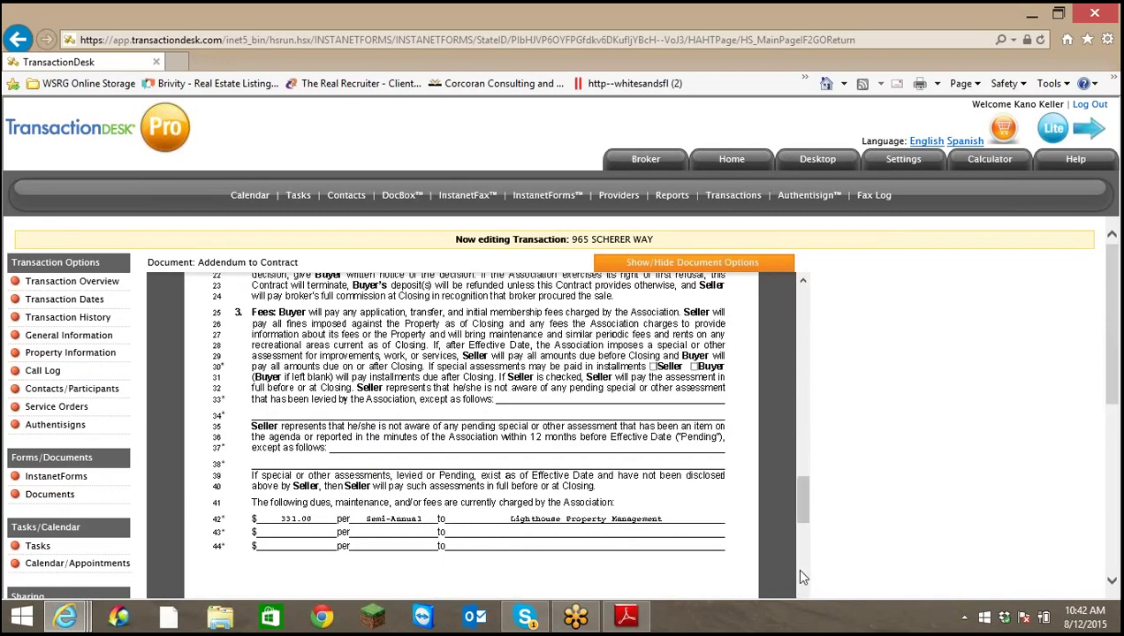
{"action": "scroll", "coordinate": [794, 567], "scroll_direction": "down", "scroll_amount": 1}
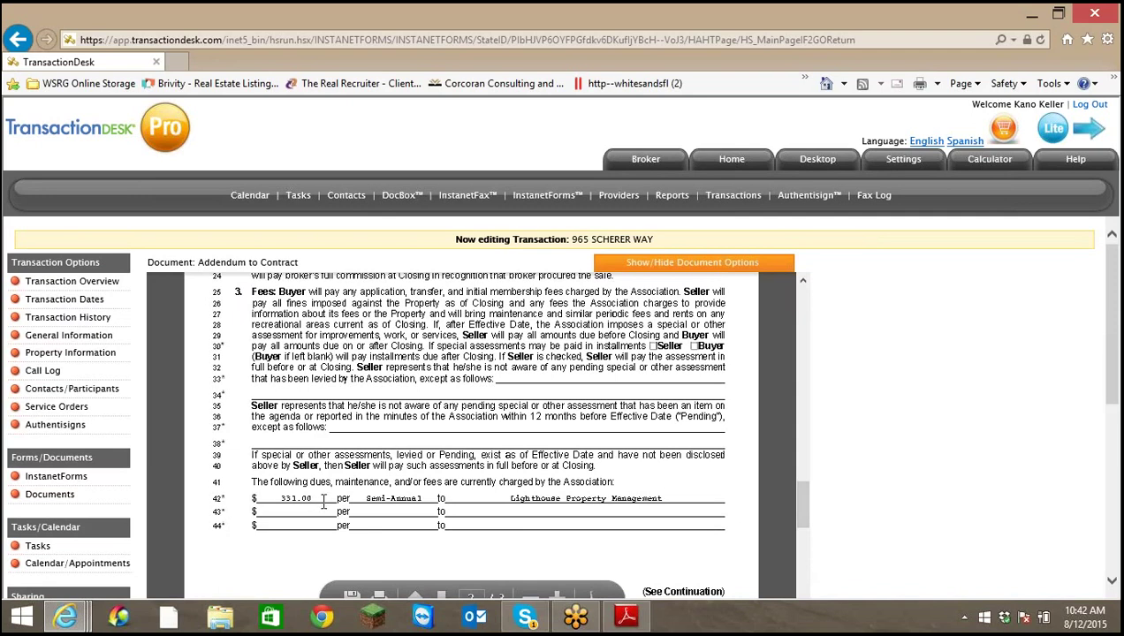
{"action": "scroll", "coordinate": [771, 523], "scroll_direction": "down", "scroll_amount": 3}
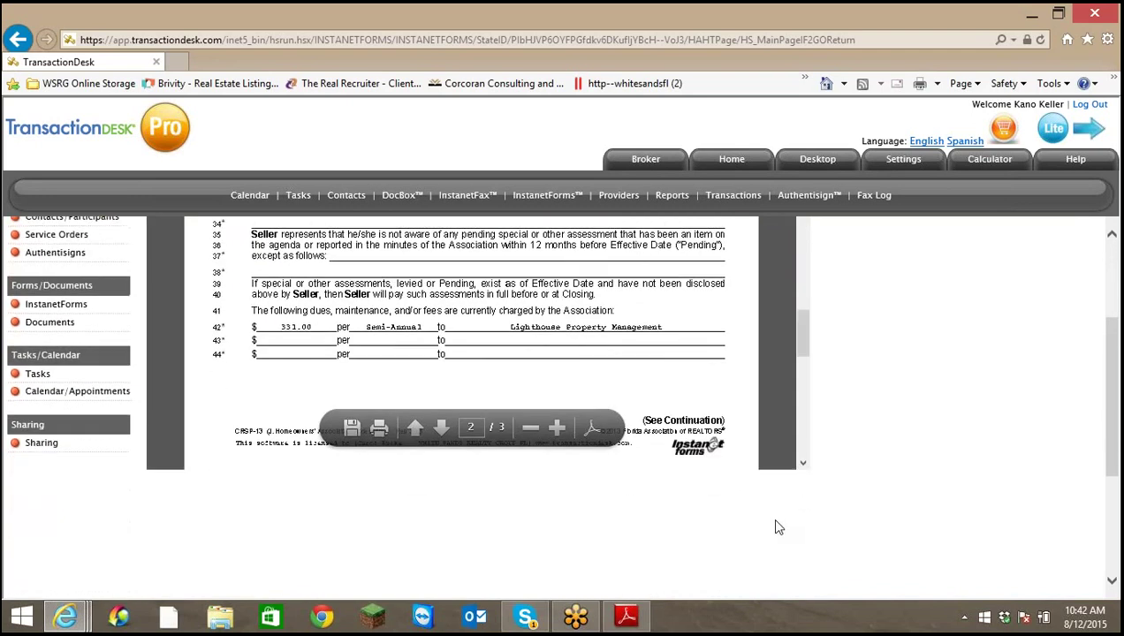
{"action": "scroll", "coordinate": [803, 462], "scroll_direction": "down", "scroll_amount": 3}
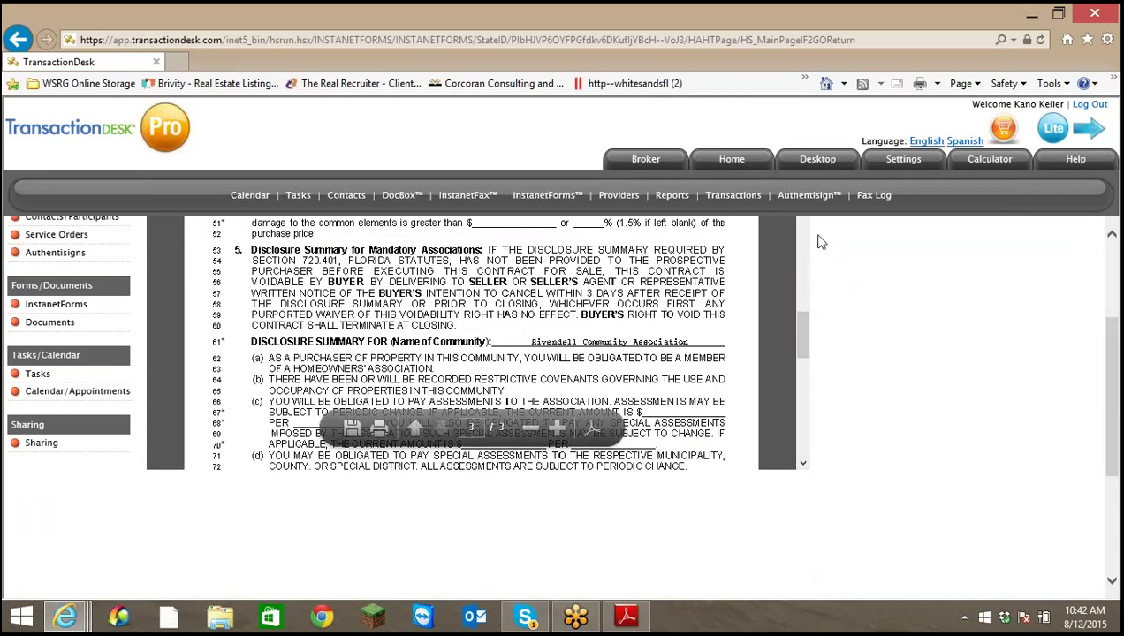
{"action": "scroll", "coordinate": [803, 465], "scroll_direction": "down", "scroll_amount": 5}
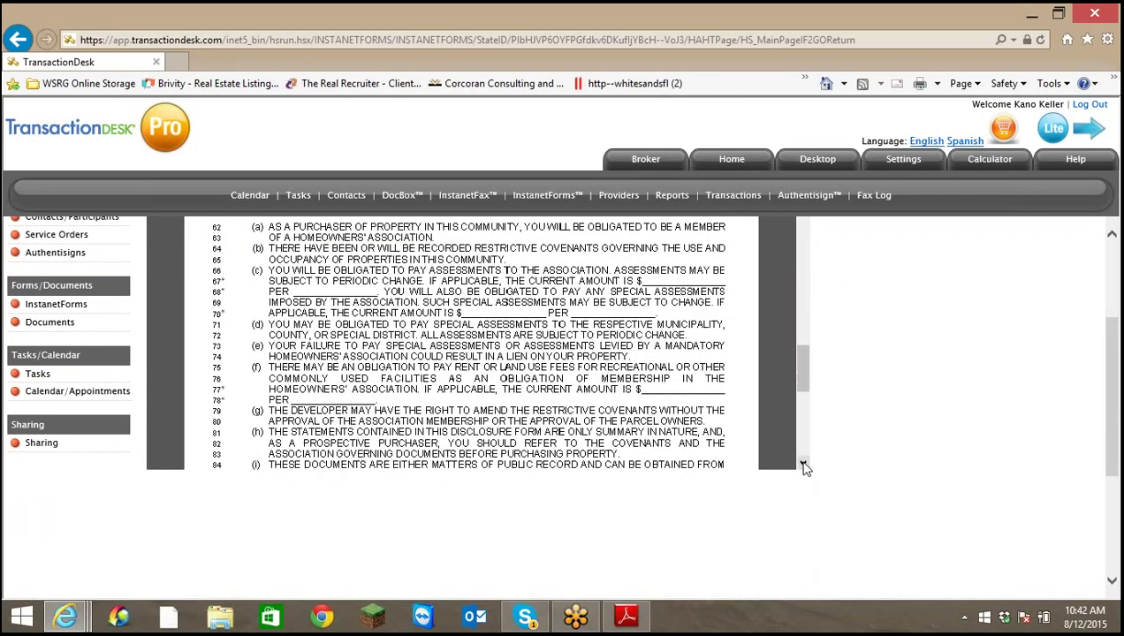
{"action": "scroll", "coordinate": [803, 466], "scroll_direction": "down", "scroll_amount": 5}
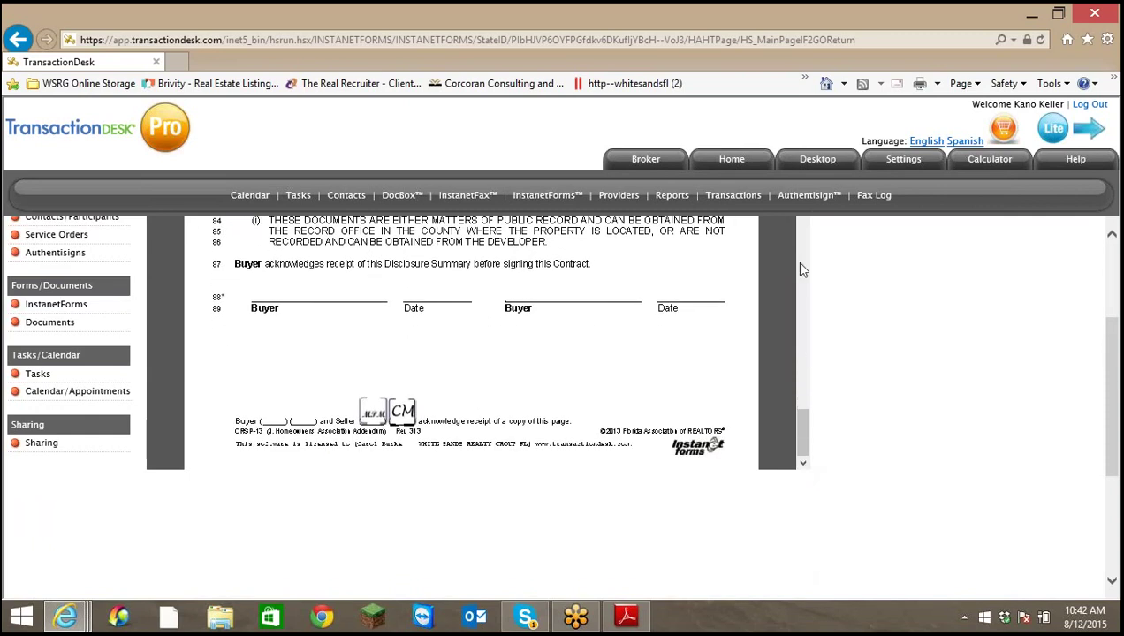
{"action": "scroll", "coordinate": [800, 269], "scroll_direction": "up", "scroll_amount": 3}
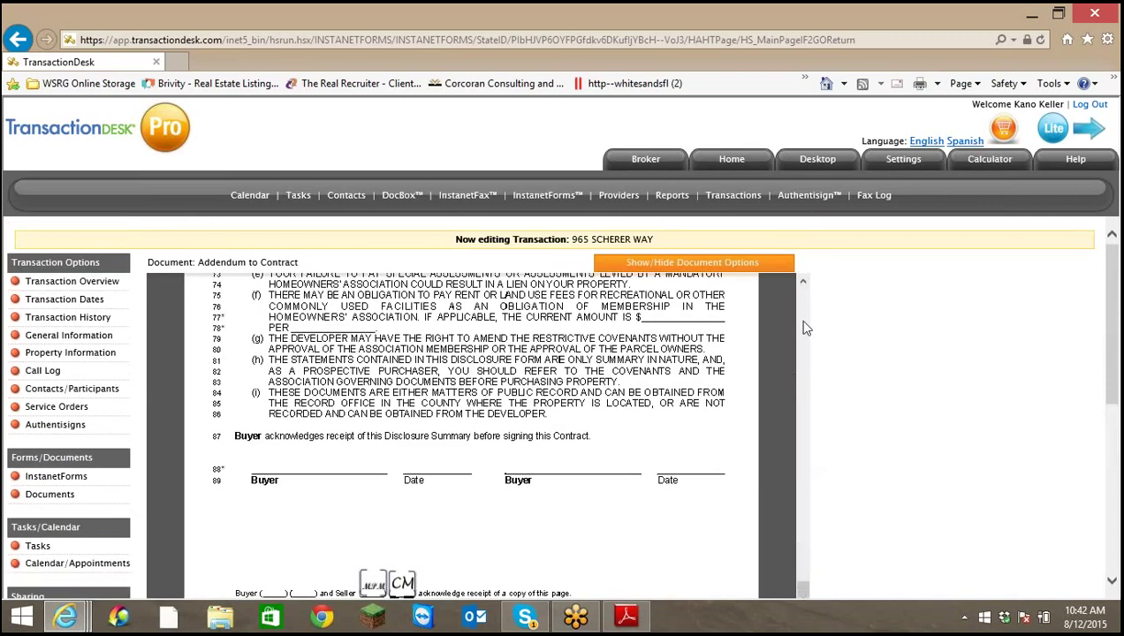
{"action": "left_click", "coordinate": [804, 282]}
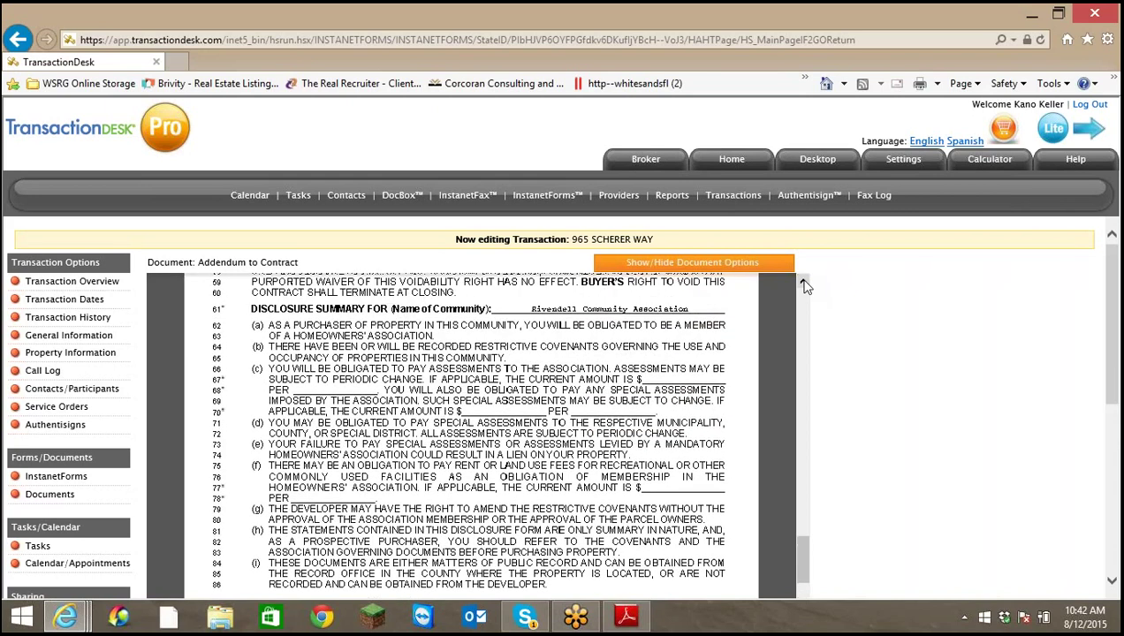
{"action": "left_click_drag", "start_coordinate": [803, 284], "coordinate": [803, 283]}
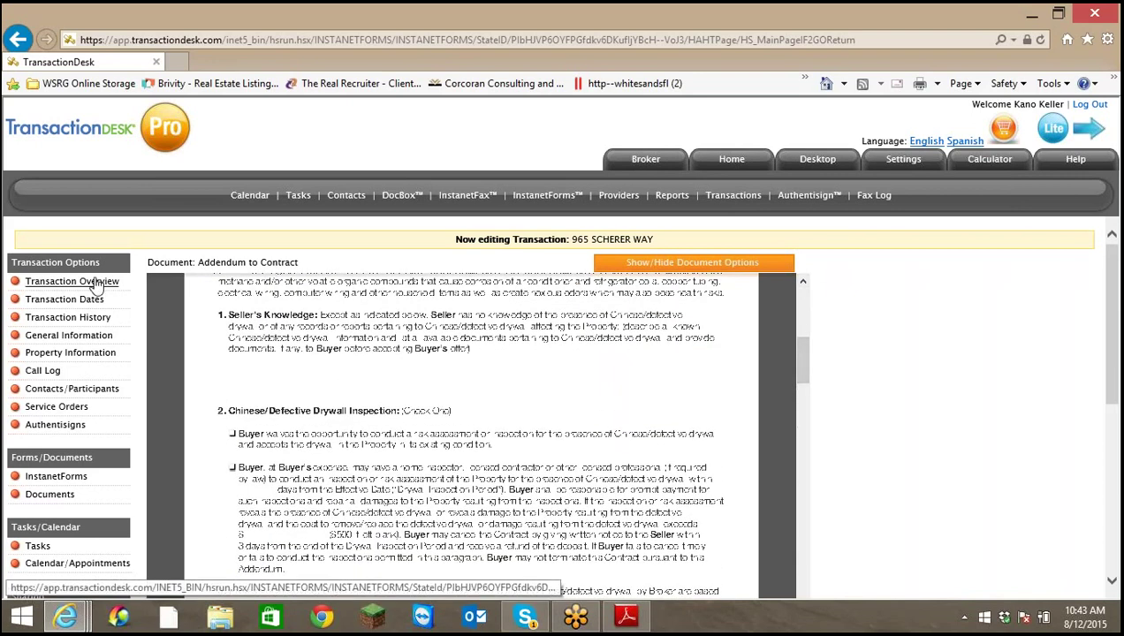
In the InstanetForms edit list, delete the CR-3a Homeowners Association form and confirm the warning
{"action": "left_click", "coordinate": [96, 281]}
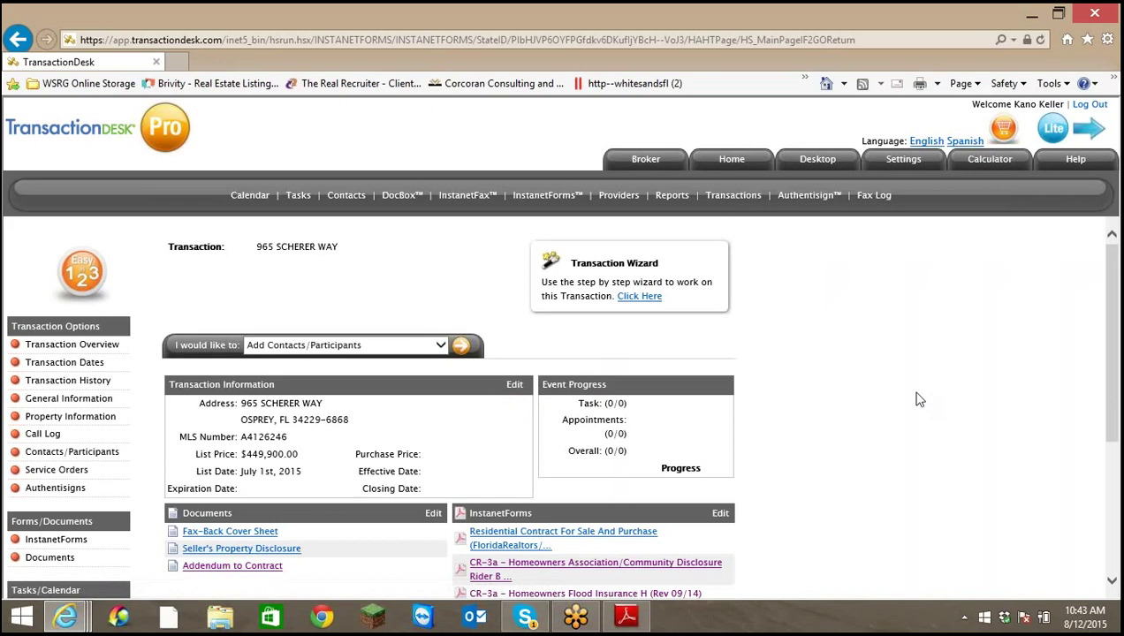
{"action": "scroll", "coordinate": [916, 396], "scroll_direction": "down", "scroll_amount": 3}
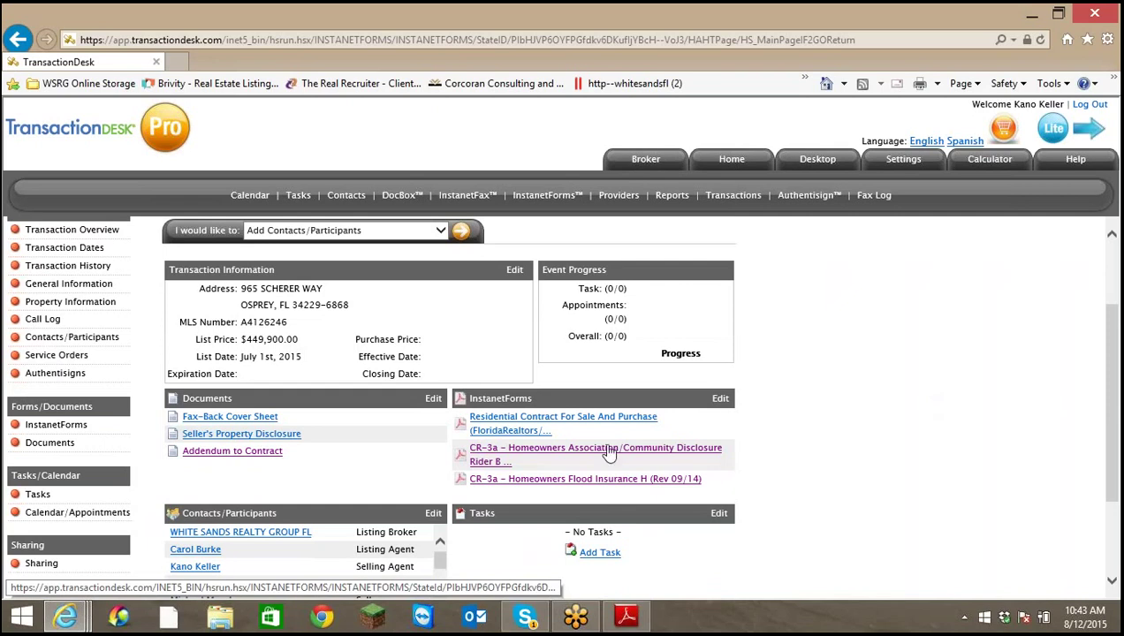
{"action": "left_click", "coordinate": [720, 399]}
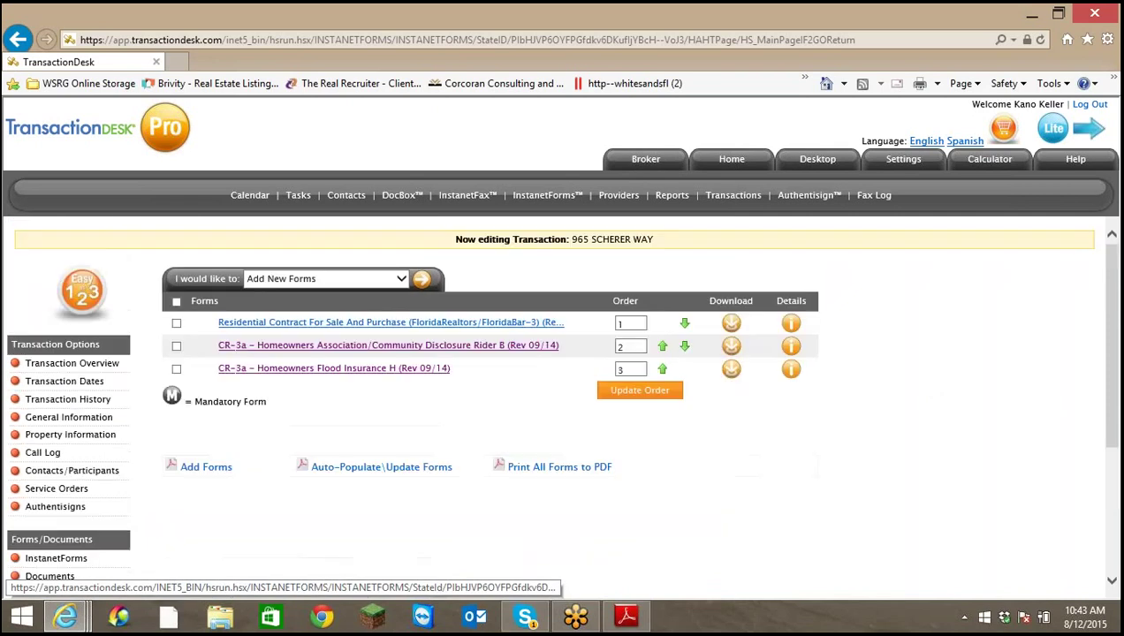
{"action": "left_click", "coordinate": [177, 350]}
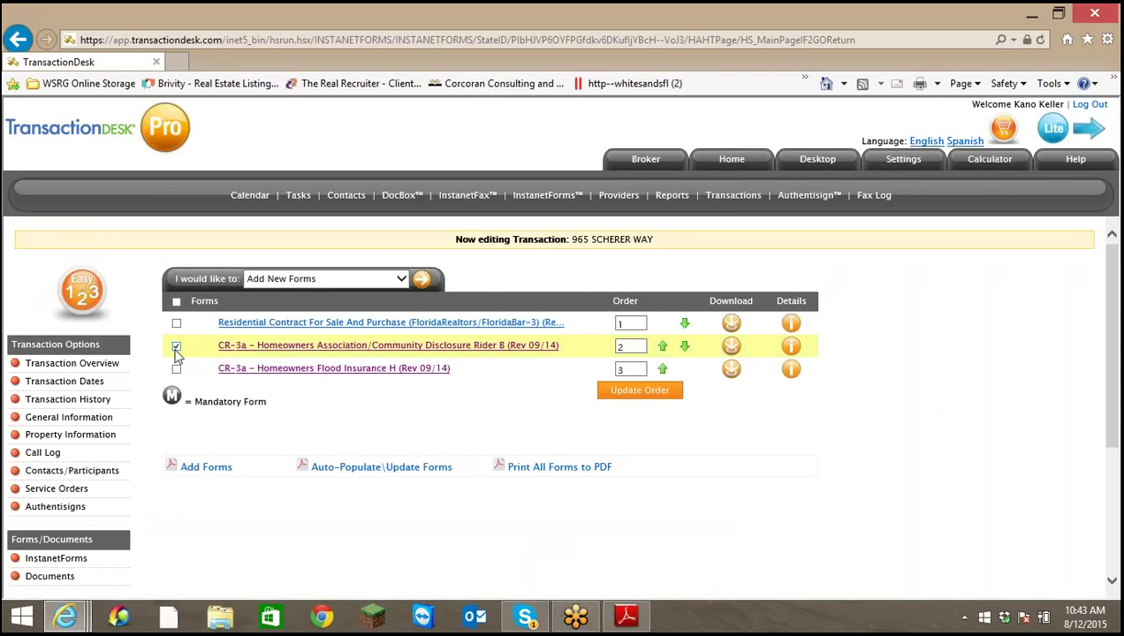
{"action": "left_click", "coordinate": [400, 278]}
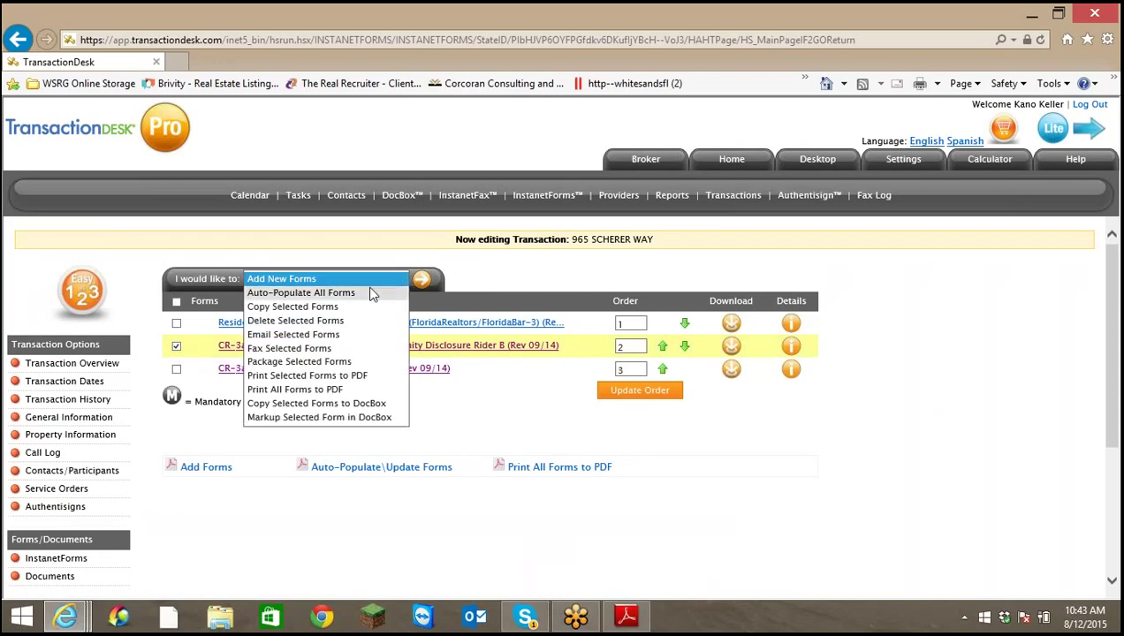
{"action": "left_click", "coordinate": [332, 322]}
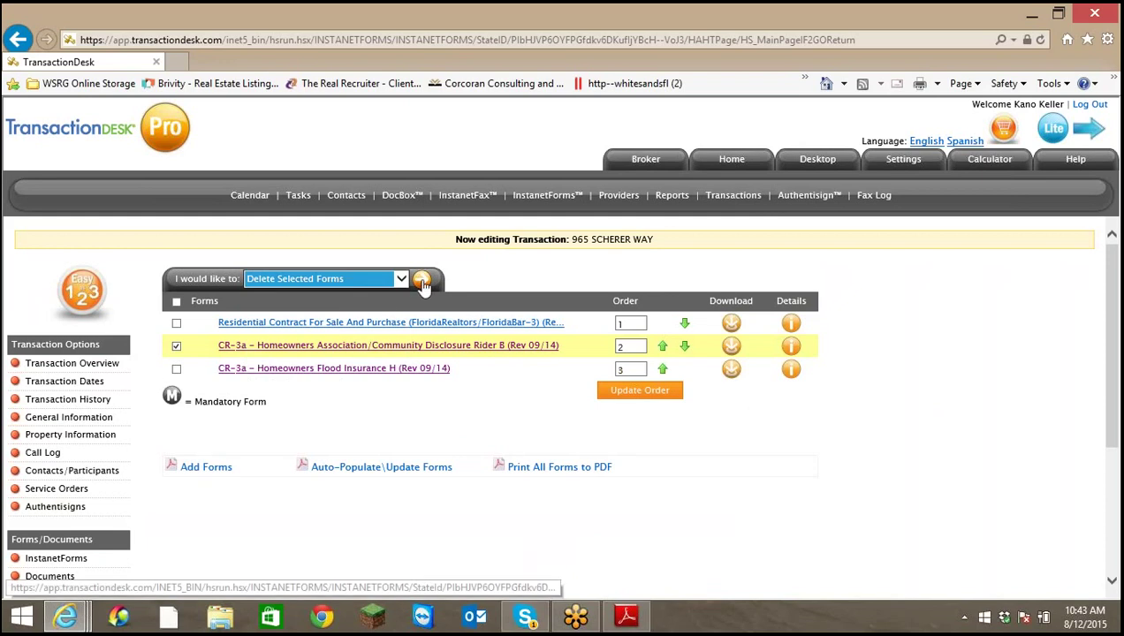
{"action": "left_click", "coordinate": [423, 280]}
{"action": "left_click", "coordinate": [611, 378]}
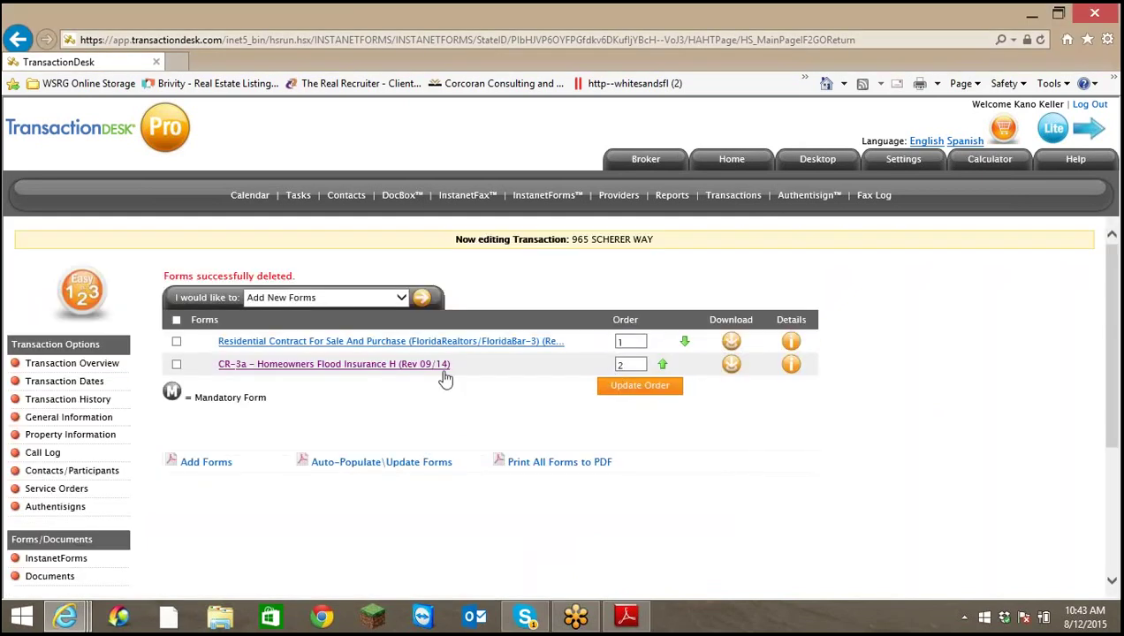
{"action": "left_click", "coordinate": [73, 363]}
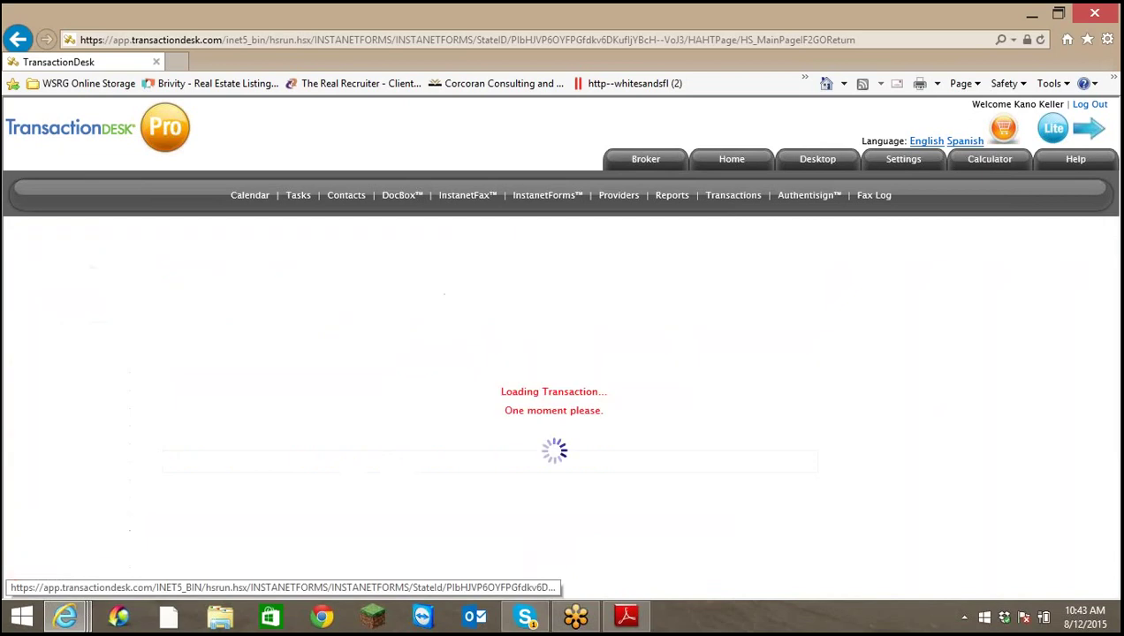
{"action": "scroll", "coordinate": [721, 449], "scroll_direction": "down", "scroll_amount": 2}
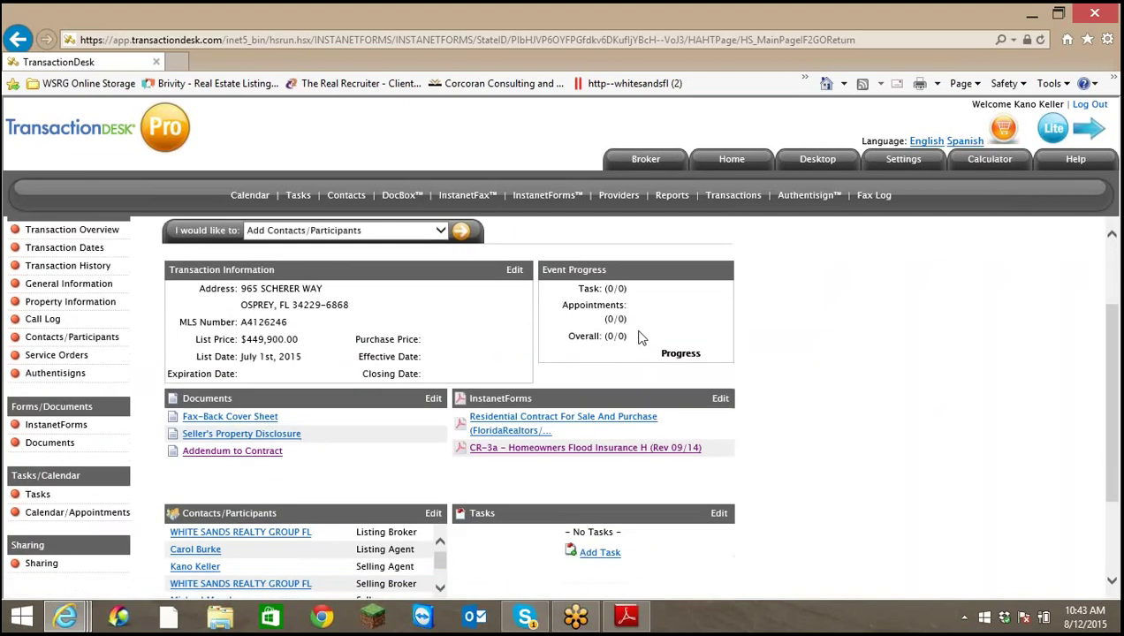
{"action": "left_click", "coordinate": [283, 454]}
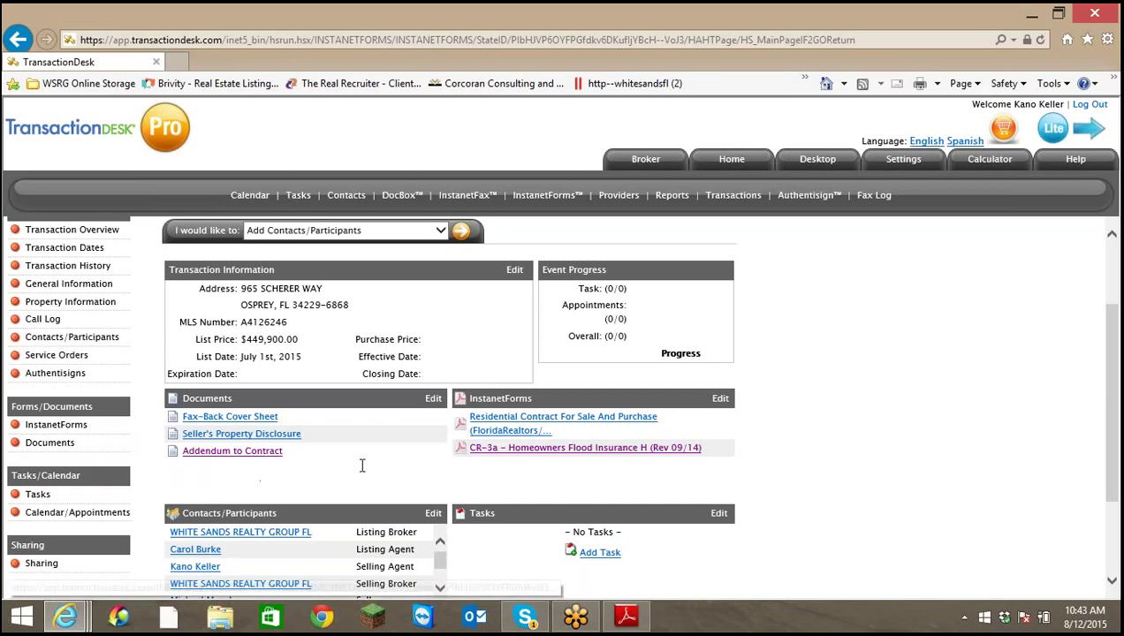
{"action": "scroll", "coordinate": [863, 501], "scroll_direction": "down", "scroll_amount": 3}
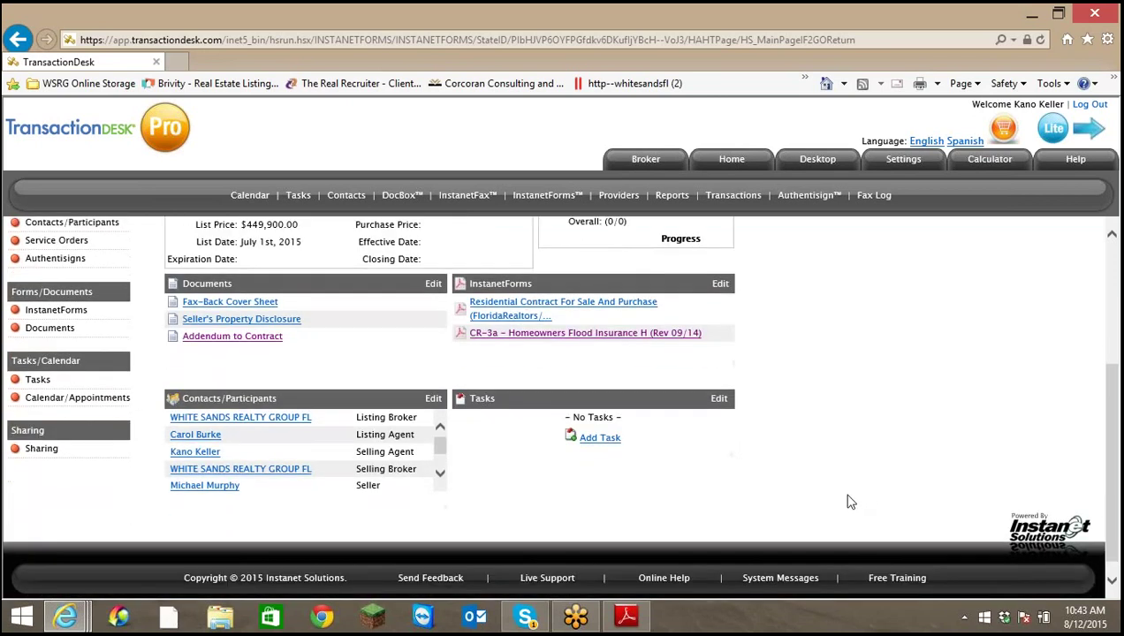
{"action": "scroll", "coordinate": [841, 493], "scroll_direction": "up", "scroll_amount": 3}
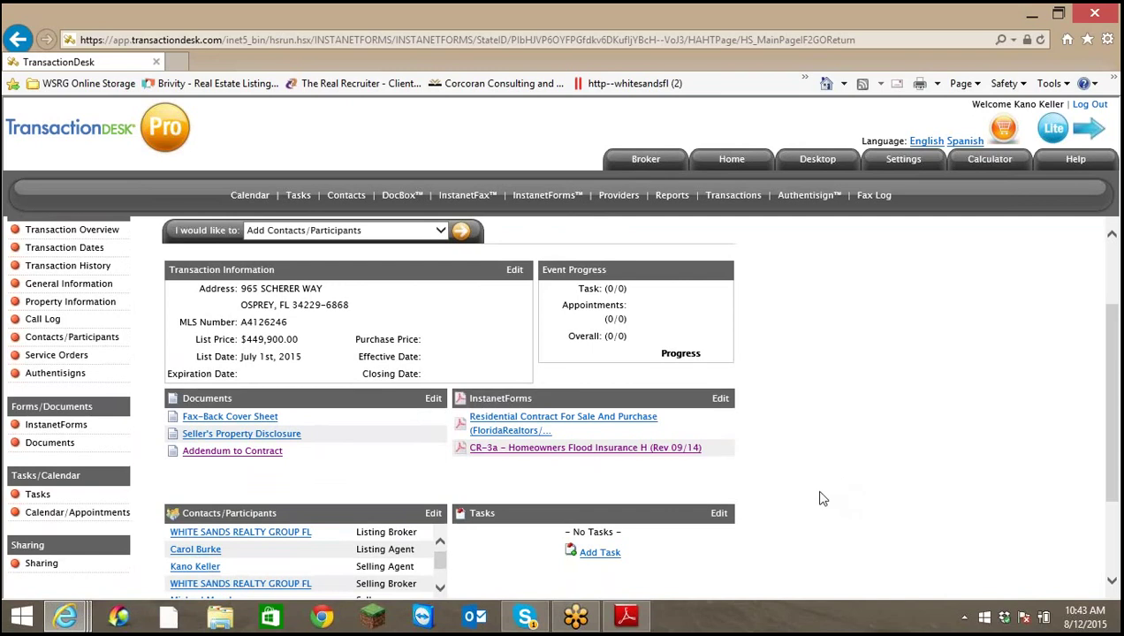
{"action": "scroll", "coordinate": [820, 499], "scroll_direction": "up", "scroll_amount": 2}
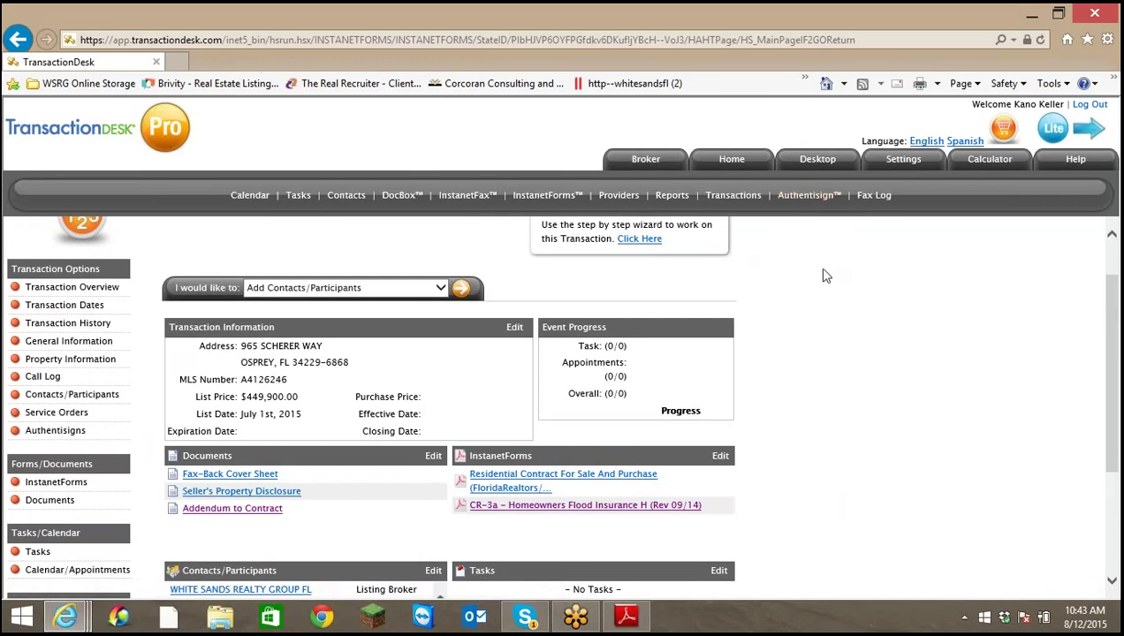
{"action": "scroll", "coordinate": [811, 261], "scroll_direction": "up", "scroll_amount": 1}
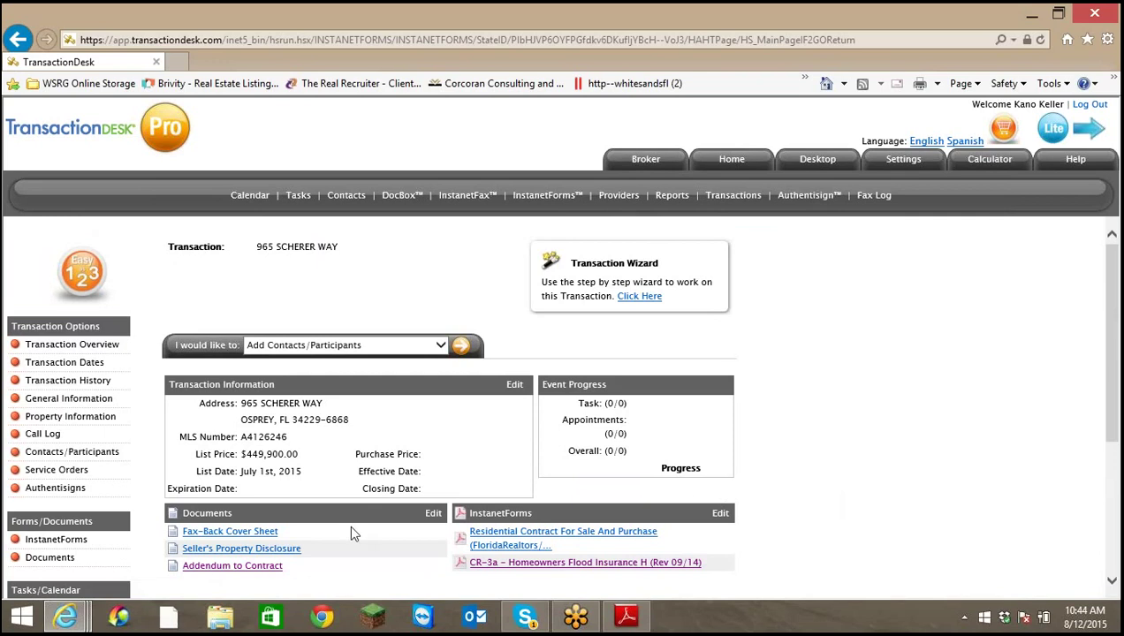
{"action": "left_click", "coordinate": [52, 492]}
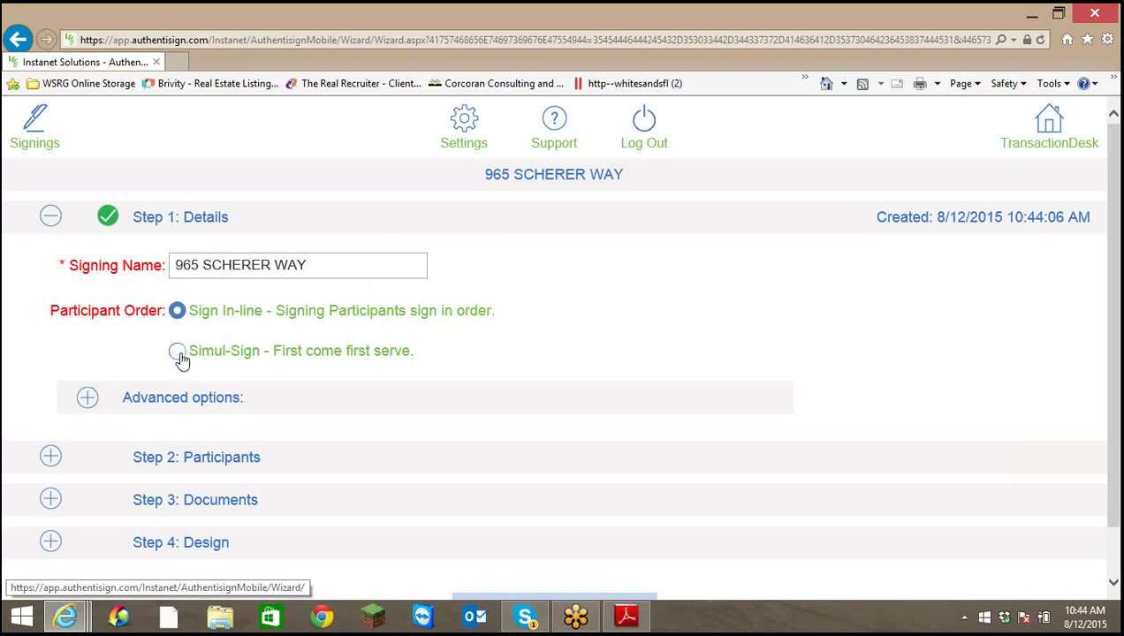
{"action": "scroll", "coordinate": [441, 378], "scroll_direction": "down", "scroll_amount": 1}
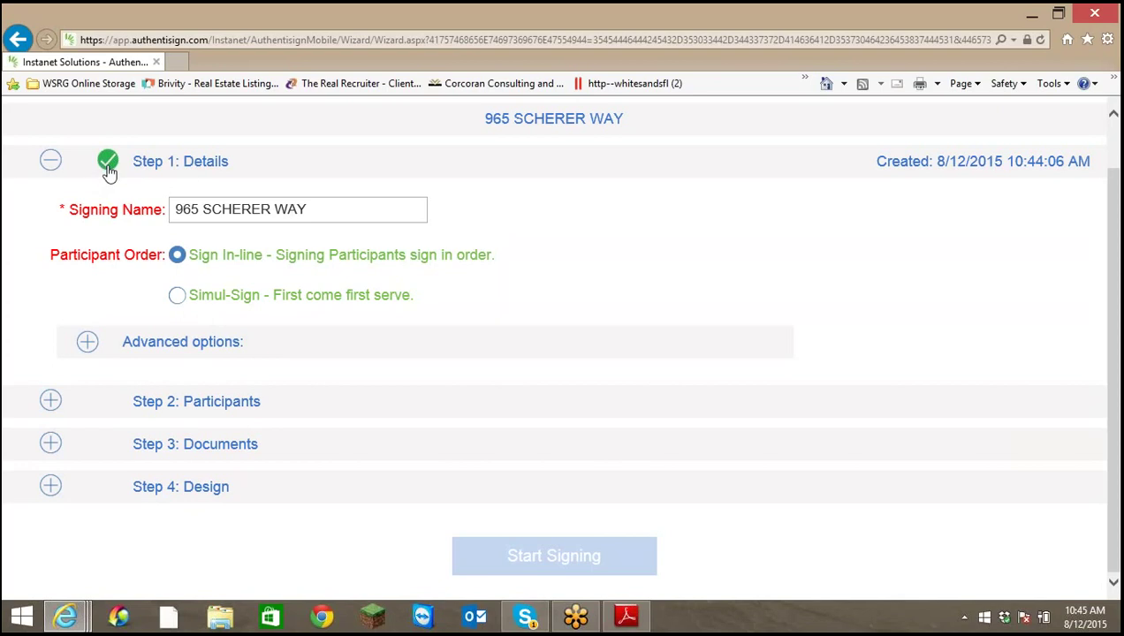
{"action": "left_click", "coordinate": [50, 402]}
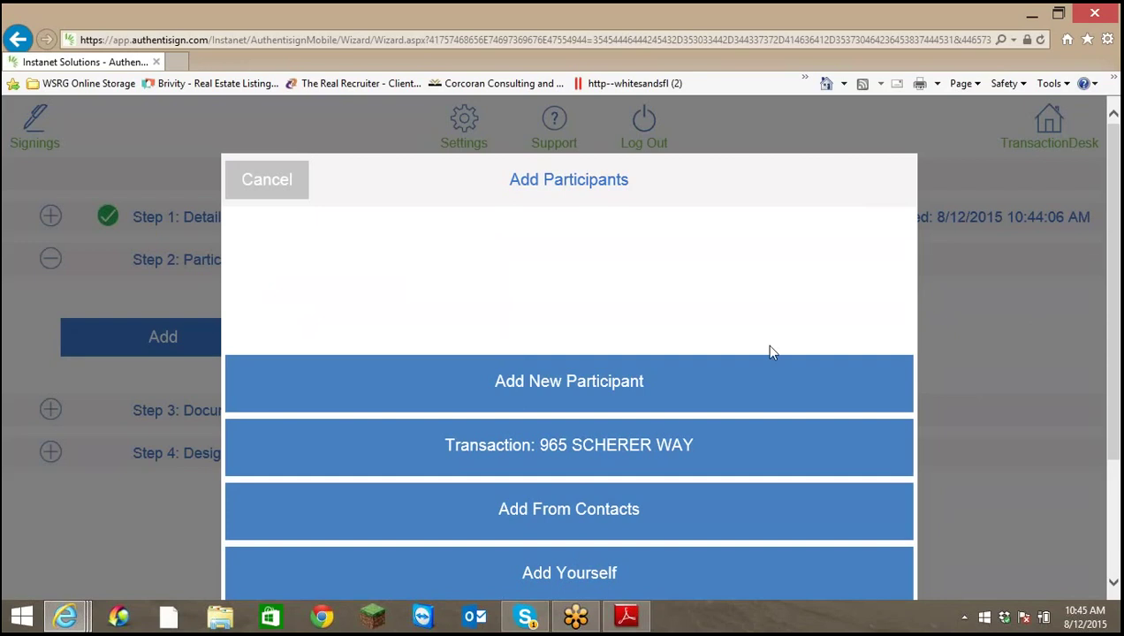
{"action": "scroll", "coordinate": [566, 399], "scroll_direction": "down", "scroll_amount": 1}
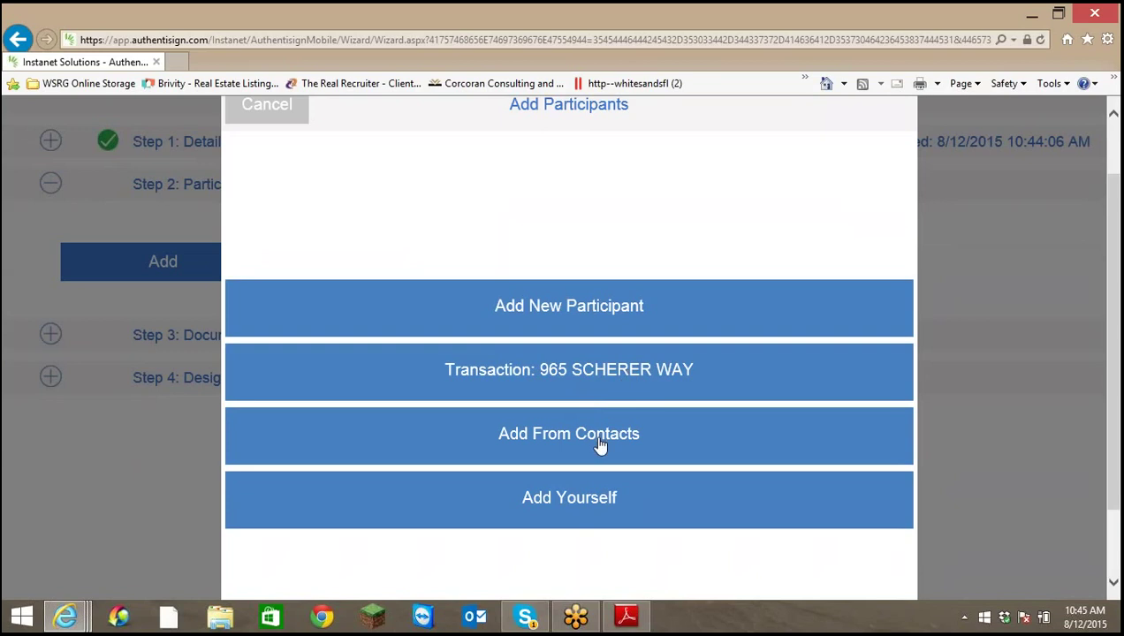
{"action": "left_click", "coordinate": [630, 376]}
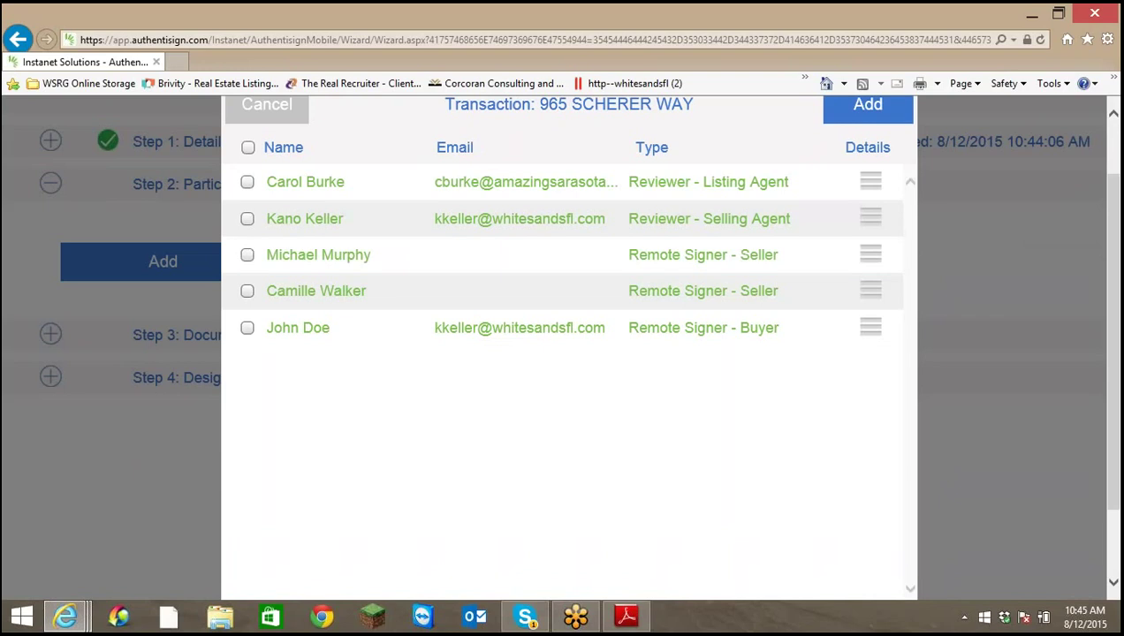
{"action": "left_click", "coordinate": [248, 329]}
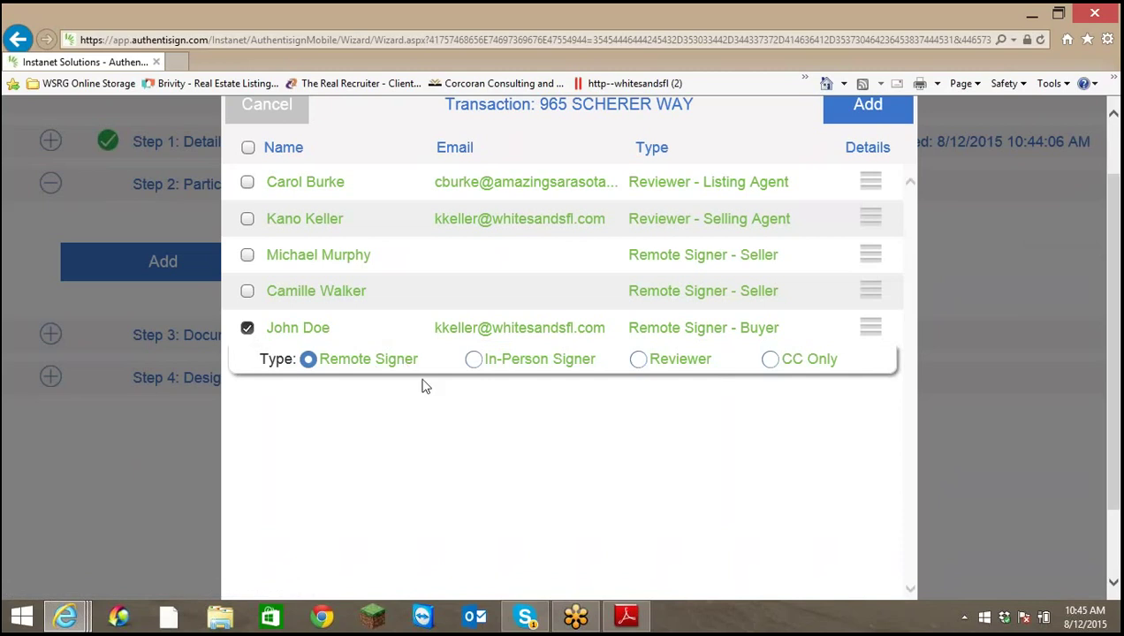
{"action": "left_click", "coordinate": [475, 362]}
{"action": "left_click", "coordinate": [308, 361]}
{"action": "left_click", "coordinate": [866, 111]}
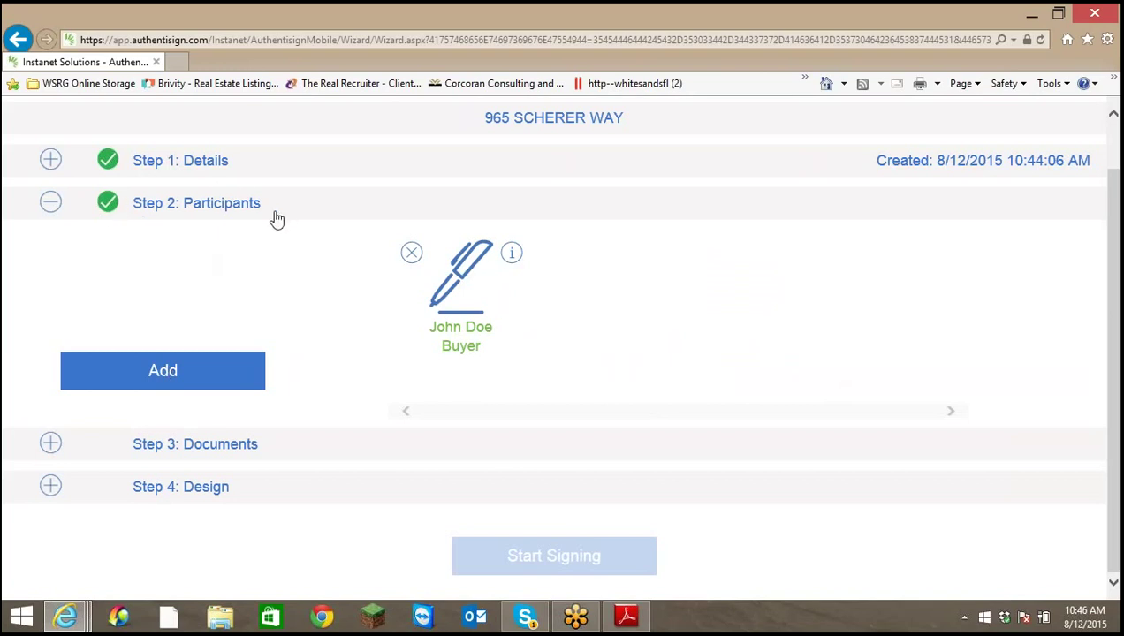
Keep the buyer as a remote signer in the Buyer role and save the participant details
{"action": "left_click", "coordinate": [513, 256]}
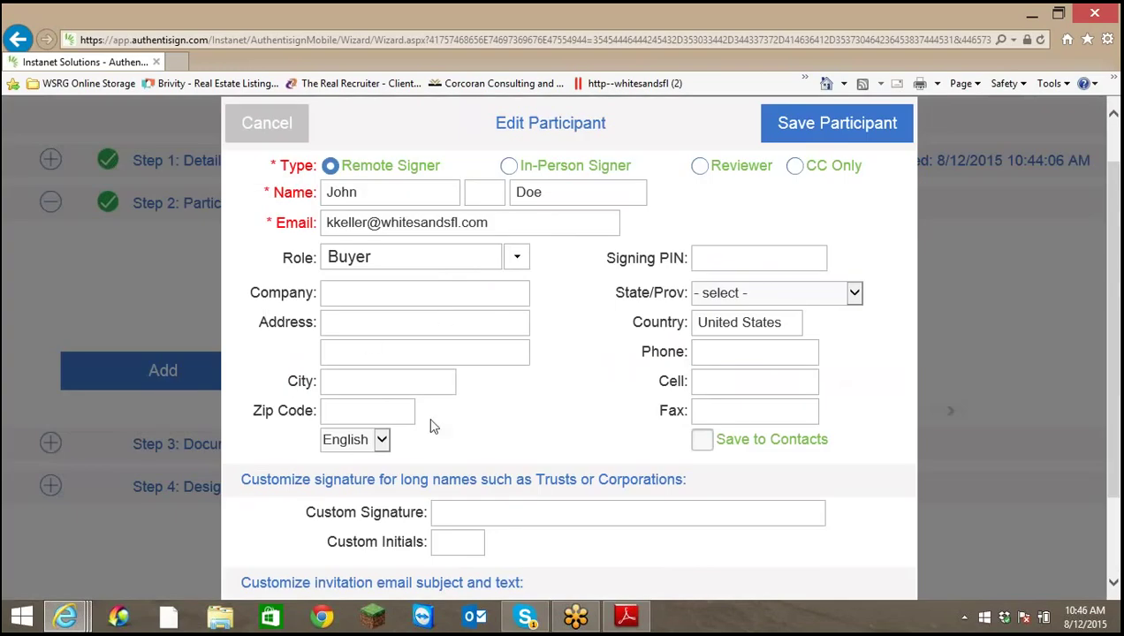
{"action": "left_click", "coordinate": [509, 165]}
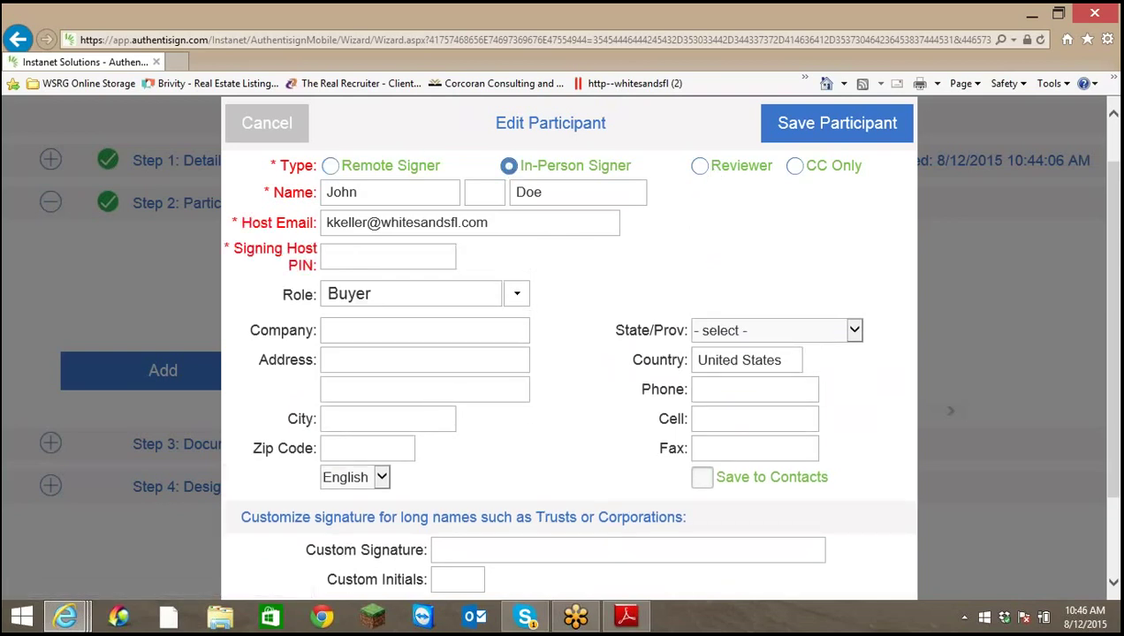
{"action": "left_click", "coordinate": [330, 166]}
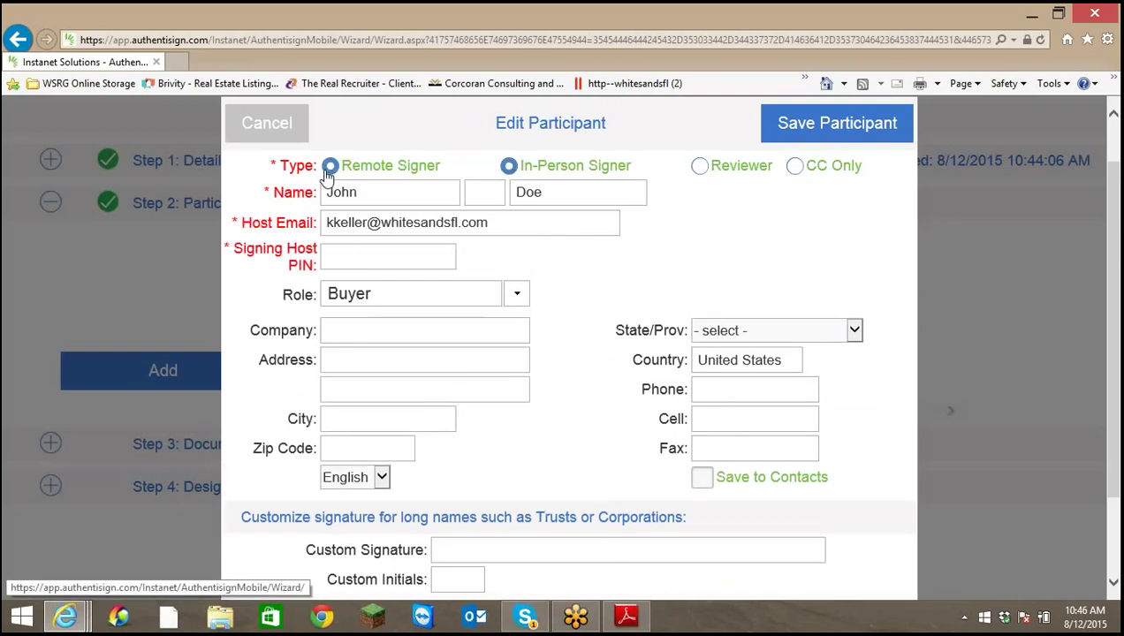
{"action": "scroll", "coordinate": [552, 399], "scroll_direction": "down", "scroll_amount": 3}
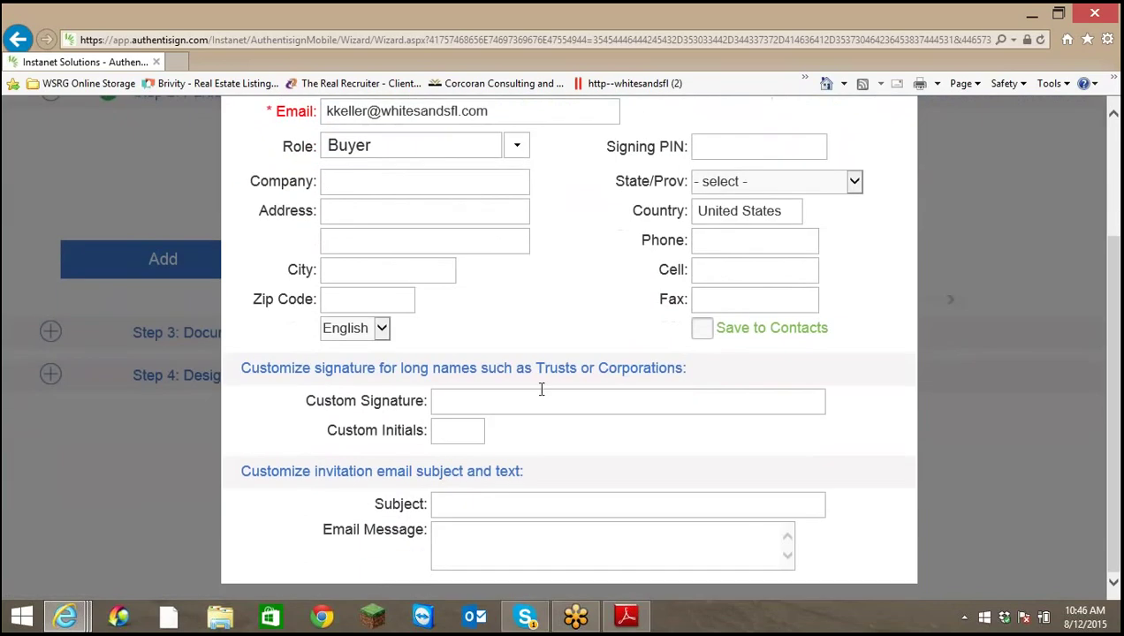
{"action": "scroll", "coordinate": [594, 341], "scroll_direction": "up", "scroll_amount": 4}
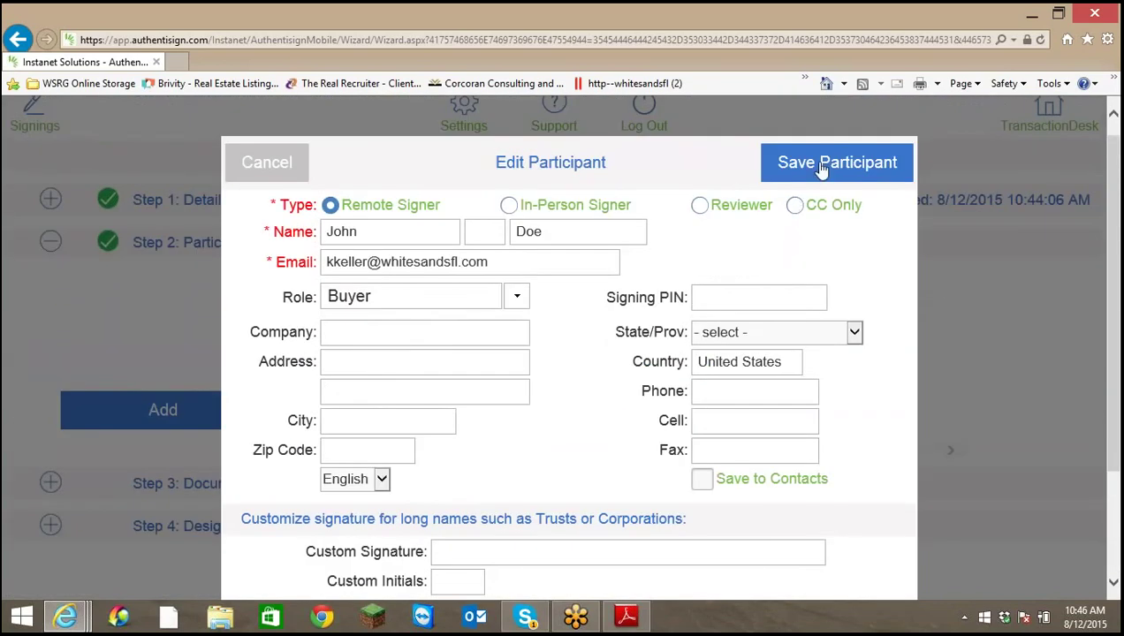
{"action": "left_click", "coordinate": [828, 168]}
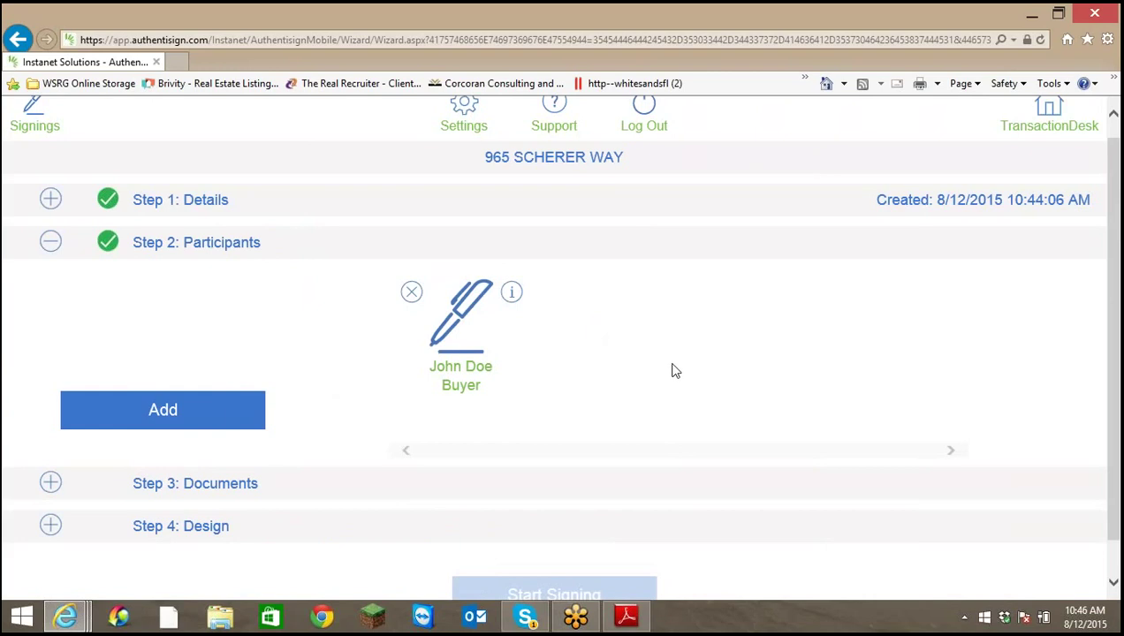
{"action": "scroll", "coordinate": [672, 371], "scroll_direction": "down", "scroll_amount": 1}
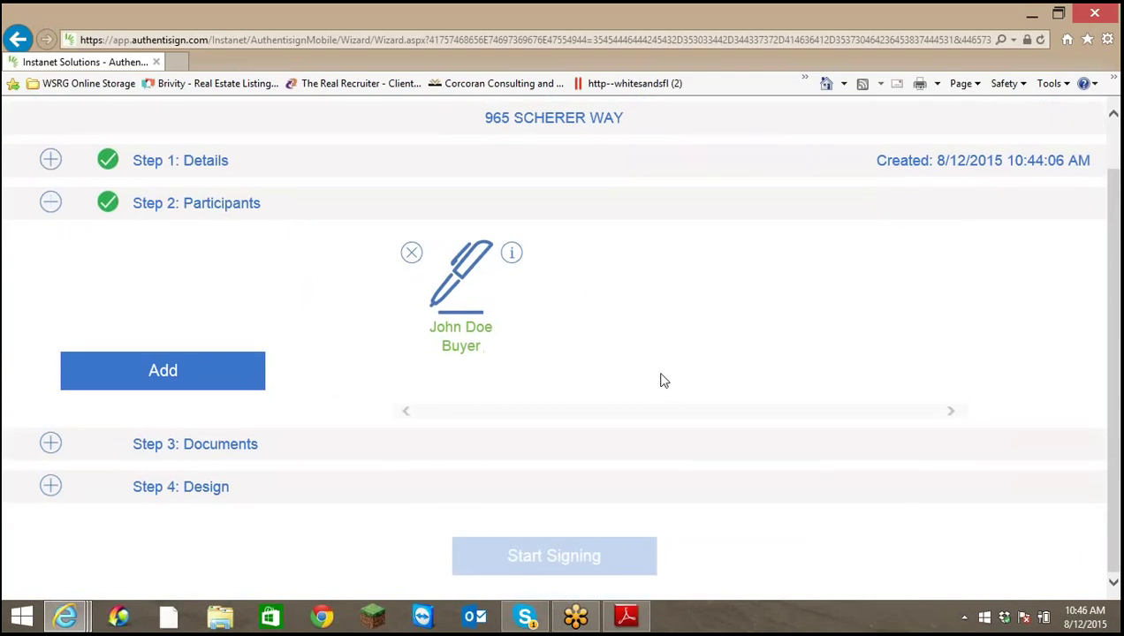
{"action": "left_click", "coordinate": [69, 448]}
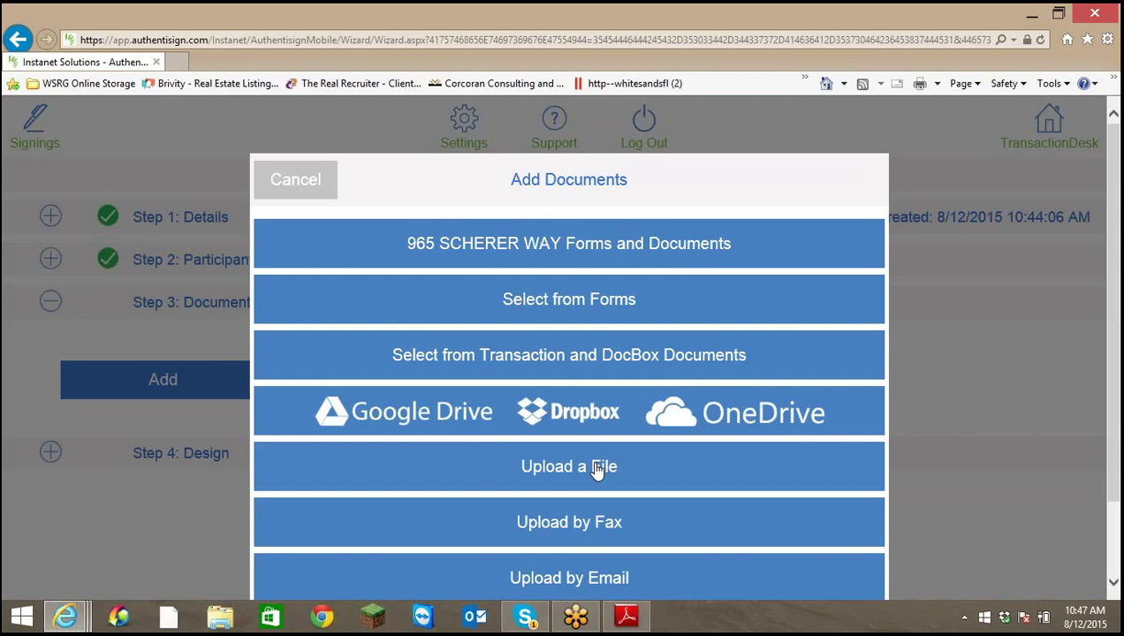
{"action": "scroll", "coordinate": [596, 469], "scroll_direction": "down", "scroll_amount": 2}
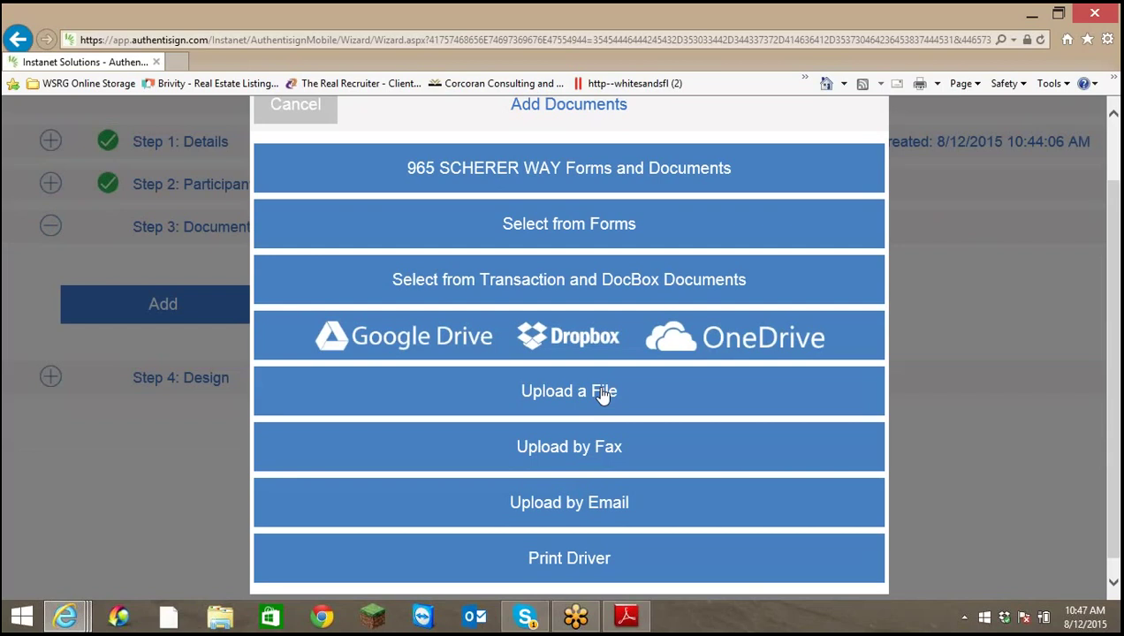
{"action": "left_click", "coordinate": [656, 178]}
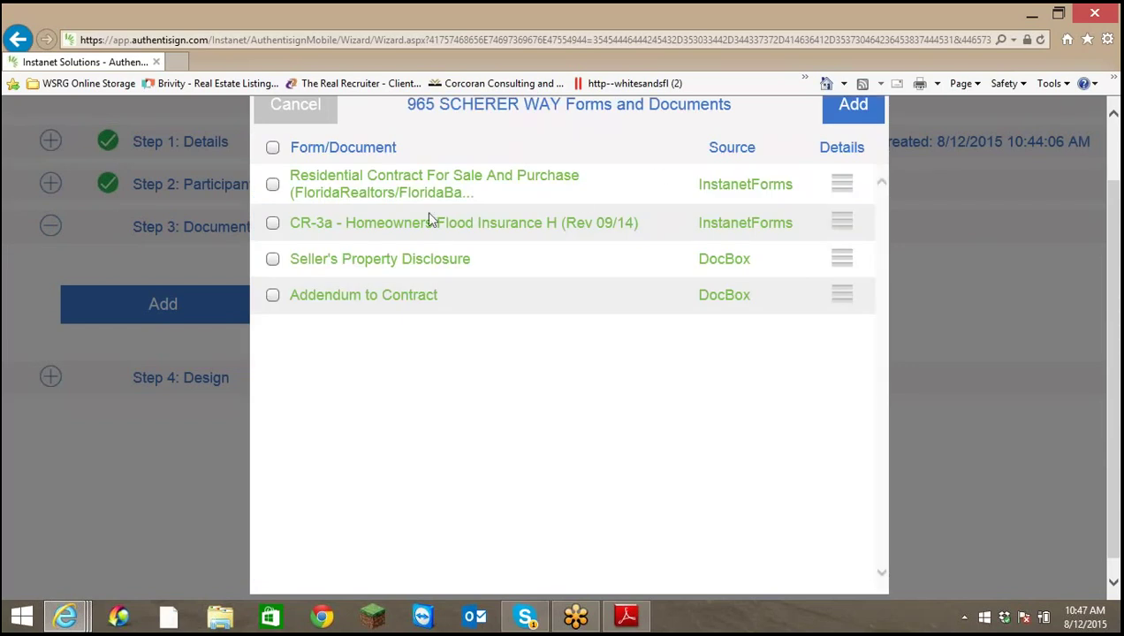
{"action": "left_click", "coordinate": [272, 186]}
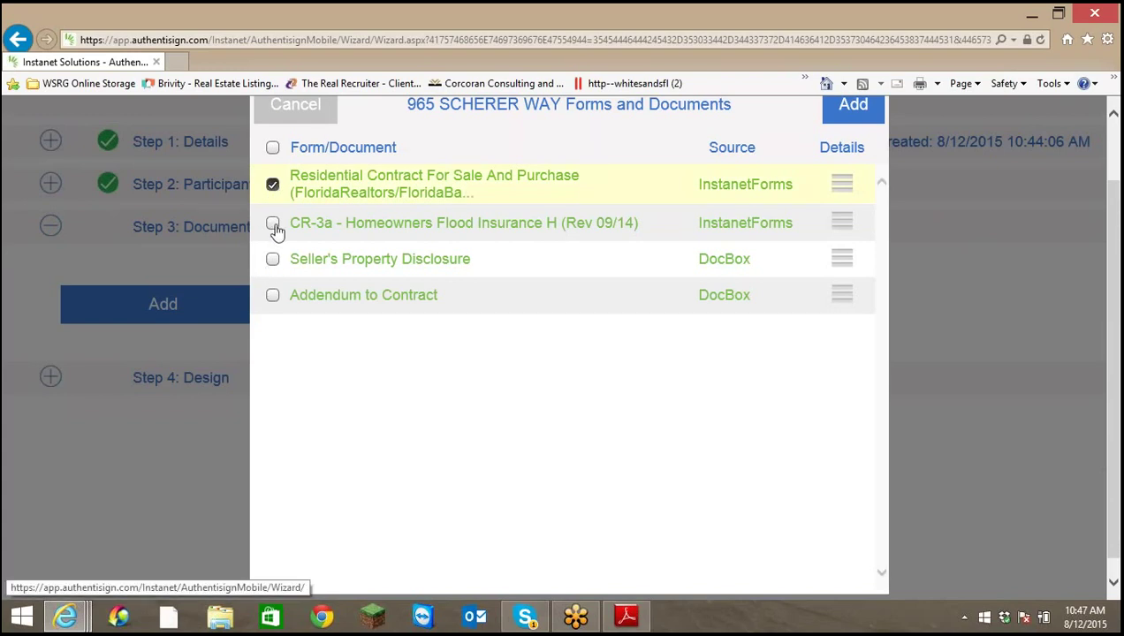
{"action": "left_click", "coordinate": [274, 224]}
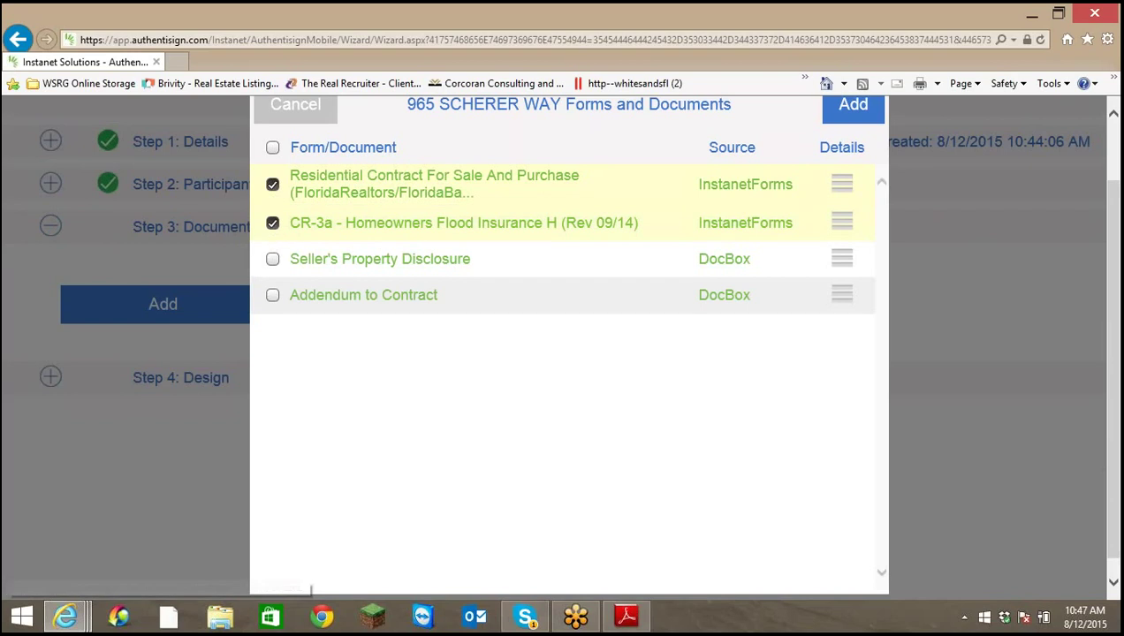
{"action": "left_click", "coordinate": [274, 298]}
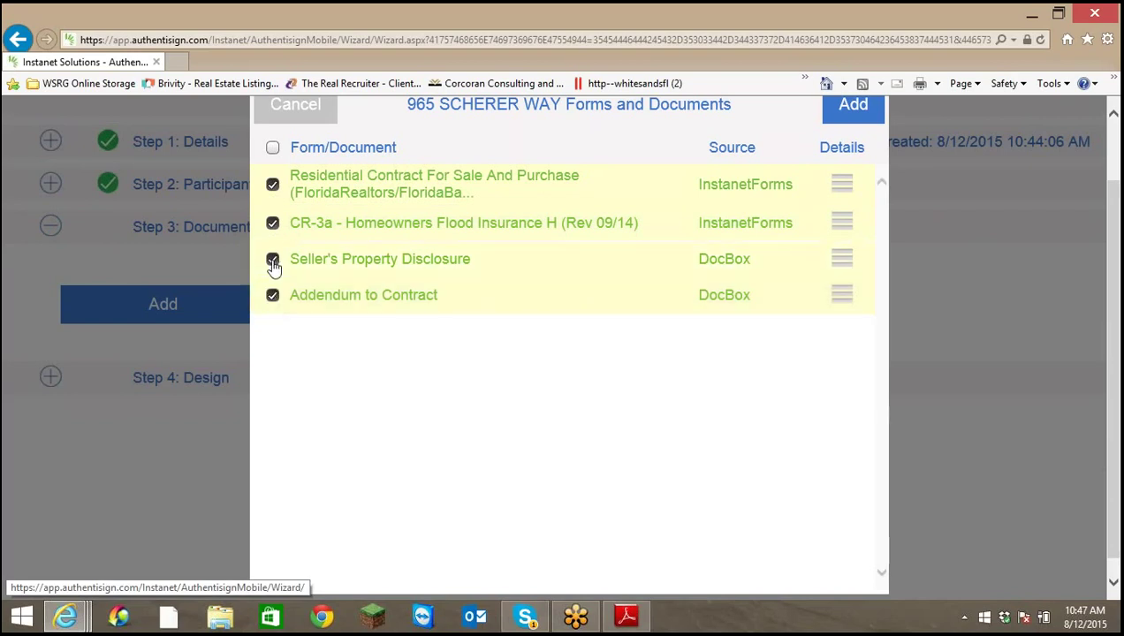
{"action": "scroll", "coordinate": [622, 316], "scroll_direction": "up", "scroll_amount": 2}
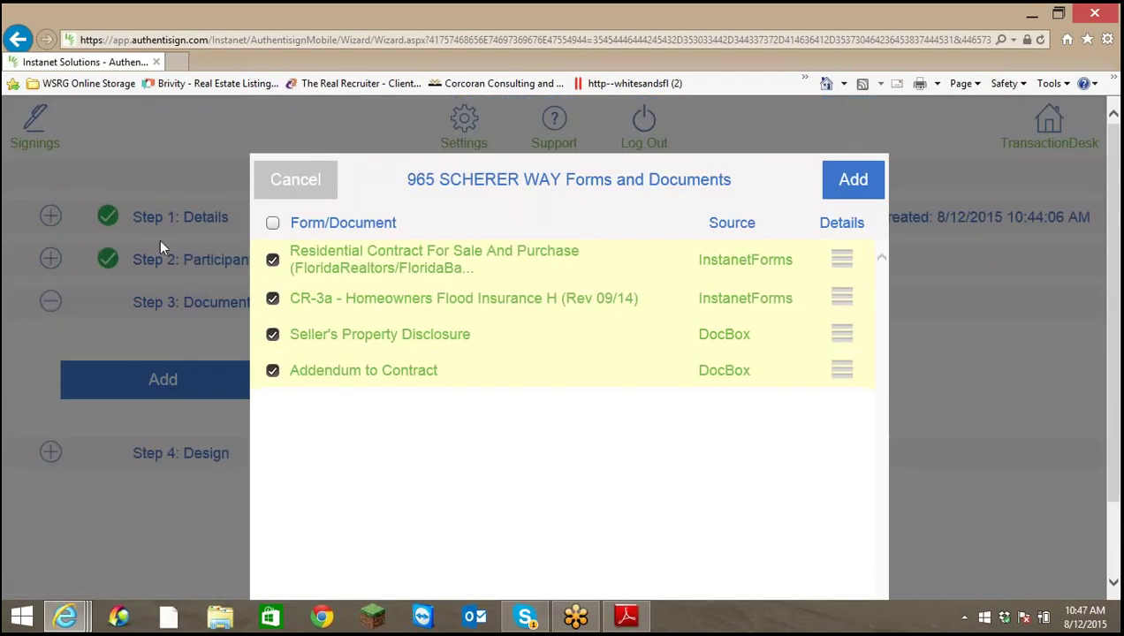
{"action": "left_click", "coordinate": [273, 223]}
{"action": "left_click", "coordinate": [853, 181]}
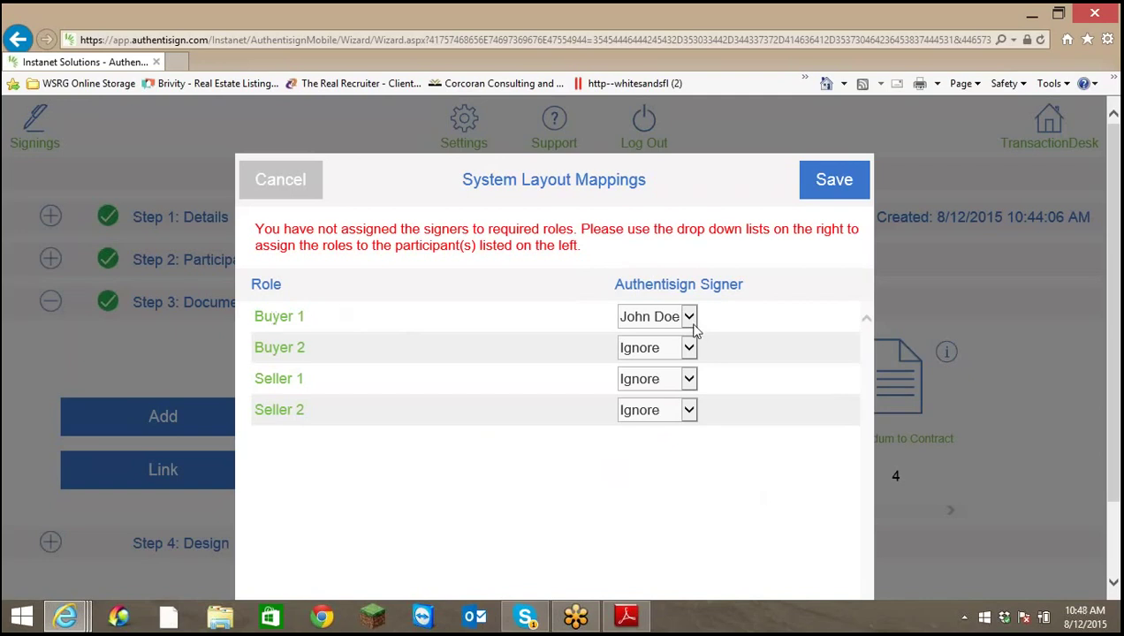
Save the Buyer 1 role mappings and move Addendum to Contract ahead of Seller's Property Disclosure
{"action": "left_click", "coordinate": [847, 183]}
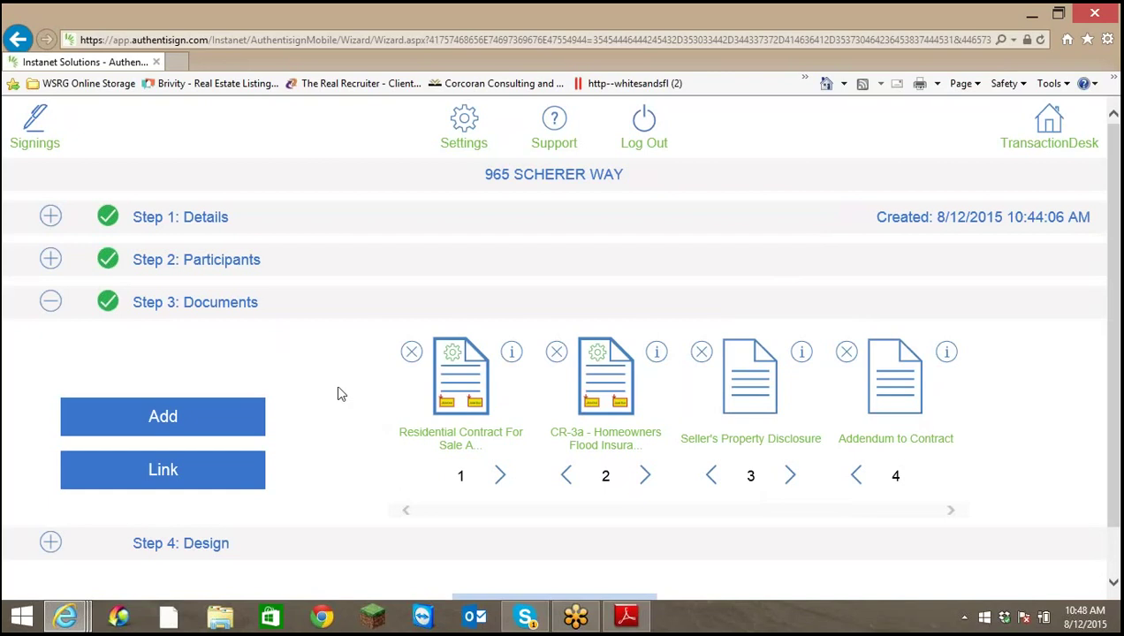
{"action": "left_click", "coordinate": [855, 477]}
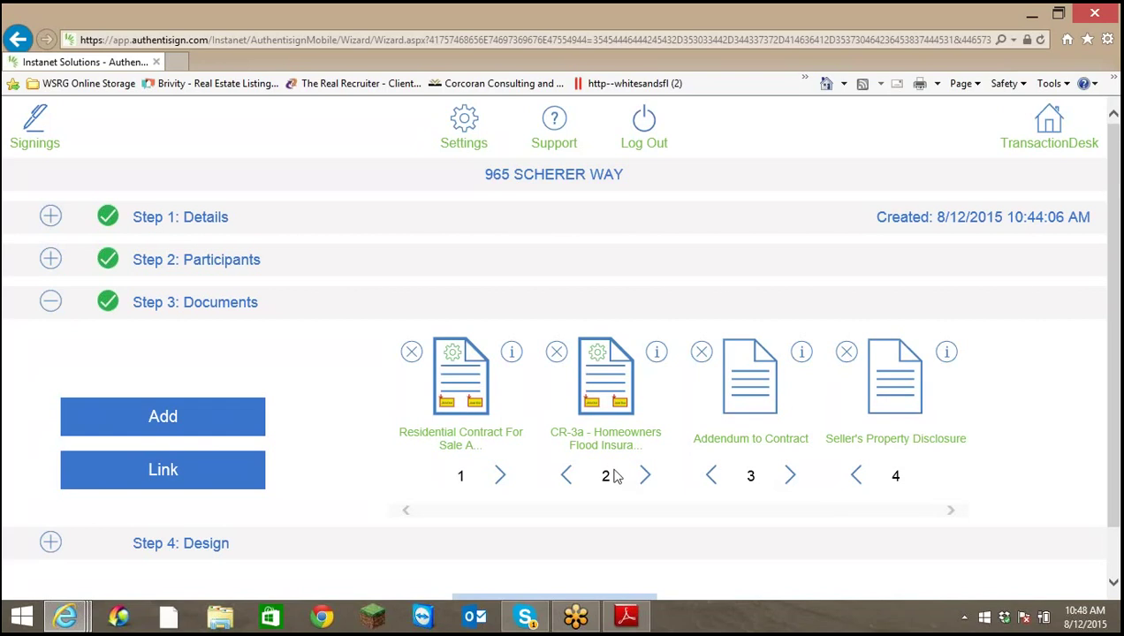
{"action": "scroll", "coordinate": [616, 477], "scroll_direction": "down", "scroll_amount": 1}
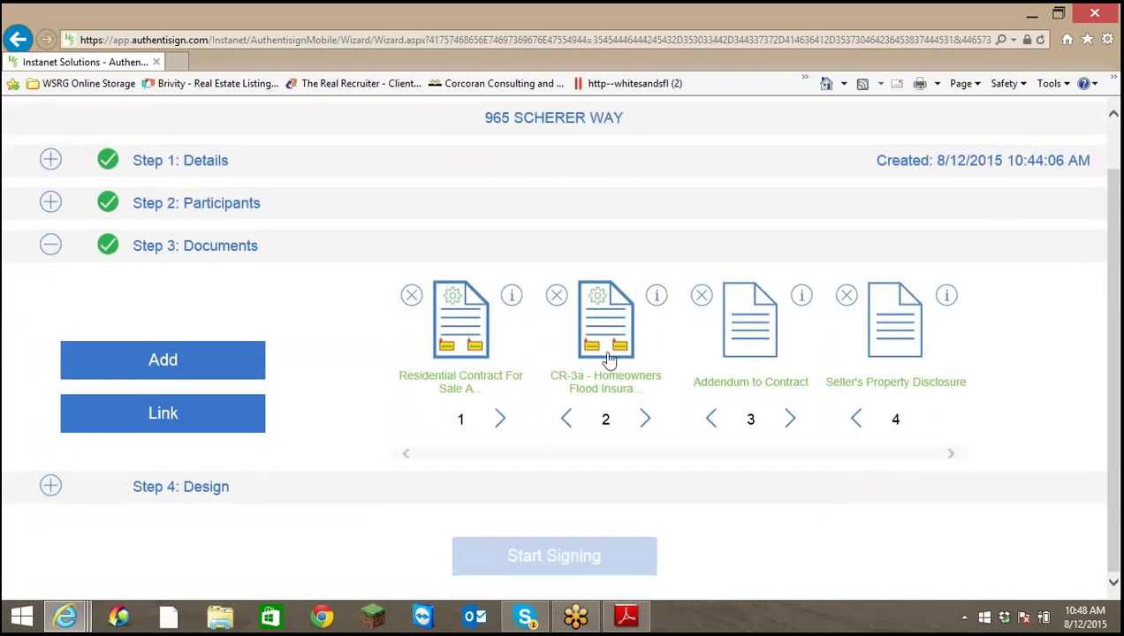
{"action": "left_click", "coordinate": [469, 347]}
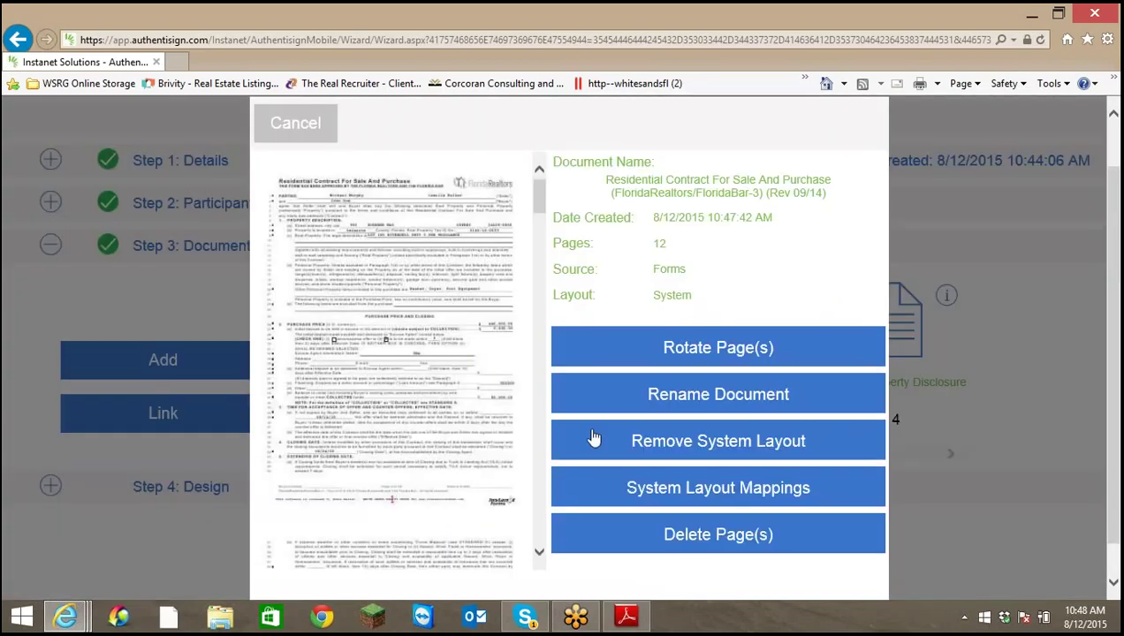
{"action": "scroll", "coordinate": [477, 370], "scroll_direction": "down", "scroll_amount": 5}
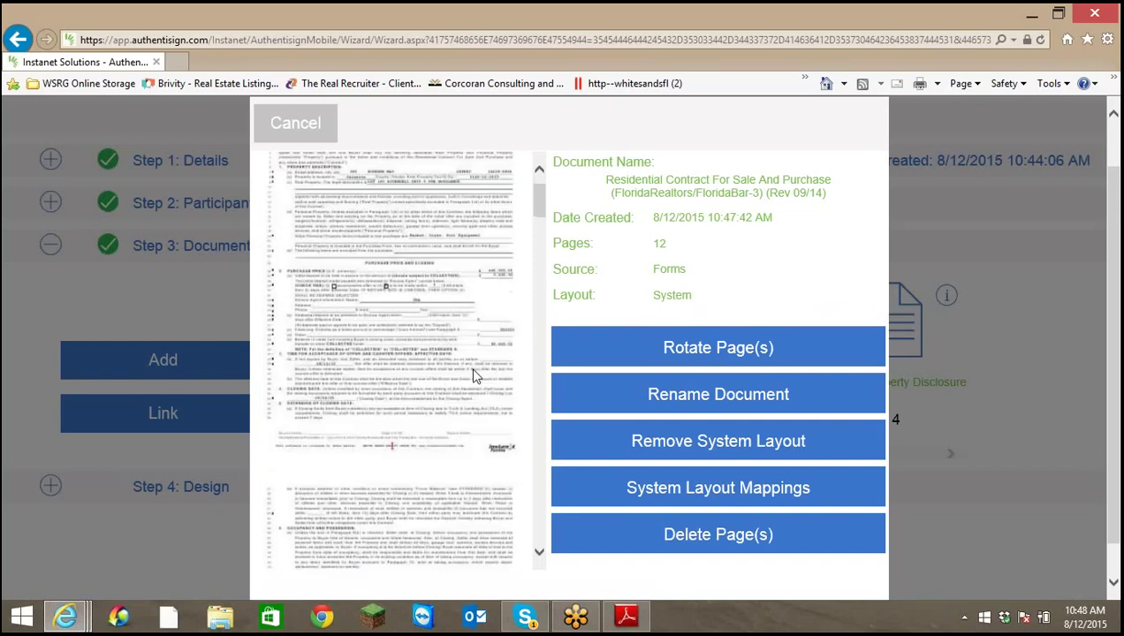
{"action": "scroll", "coordinate": [471, 381], "scroll_direction": "down", "scroll_amount": 6}
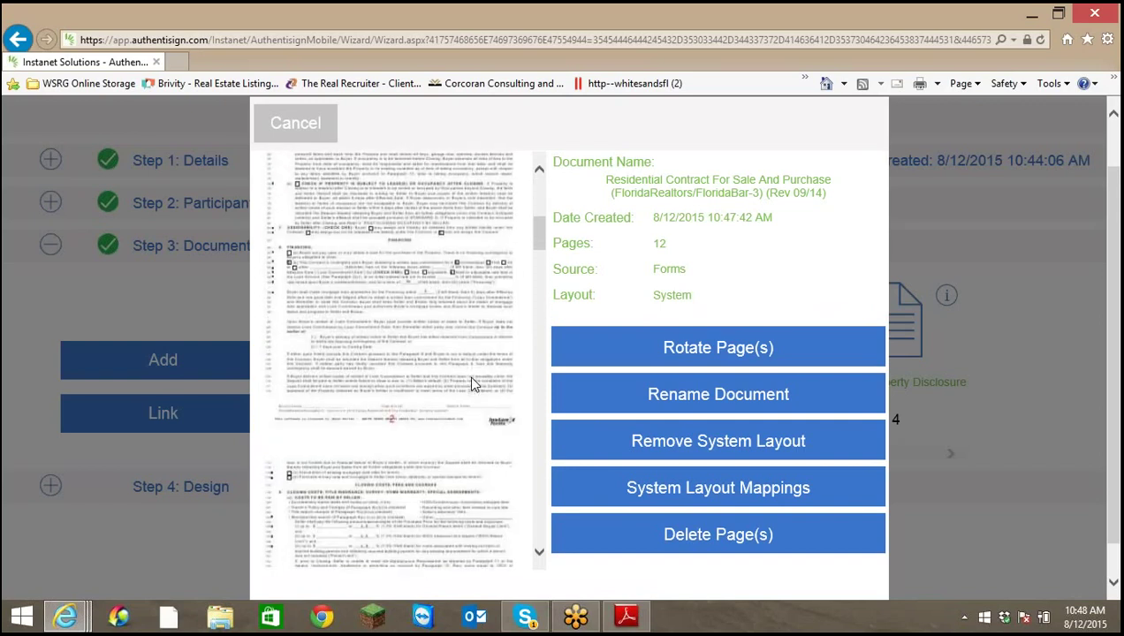
{"action": "scroll", "coordinate": [473, 382], "scroll_direction": "down", "scroll_amount": 4}
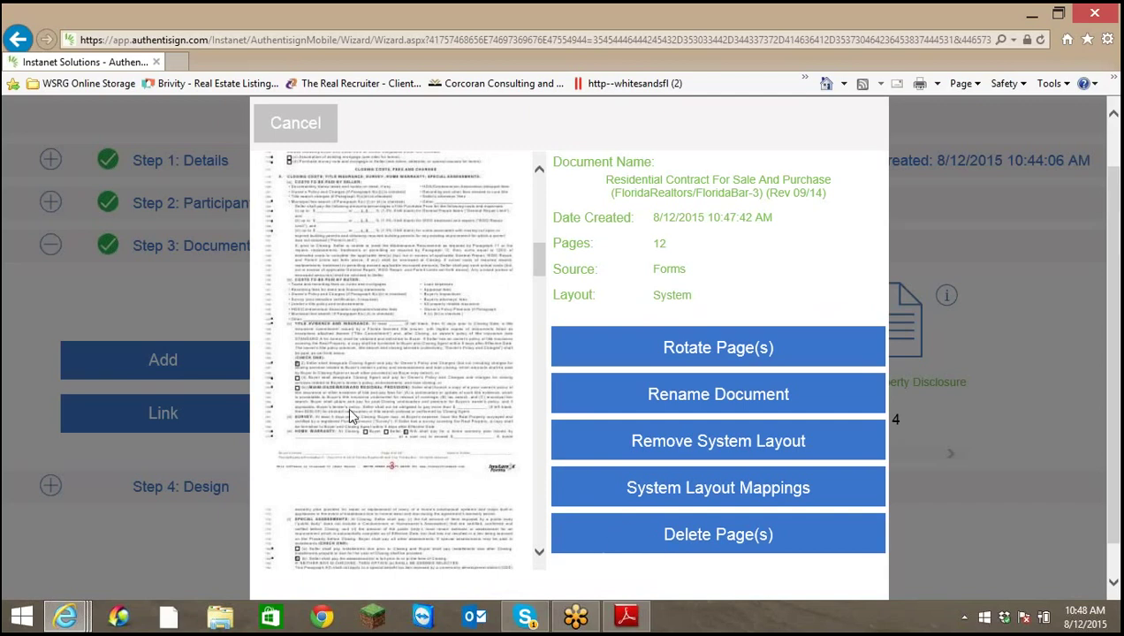
{"action": "scroll", "coordinate": [350, 415], "scroll_direction": "up", "scroll_amount": 10}
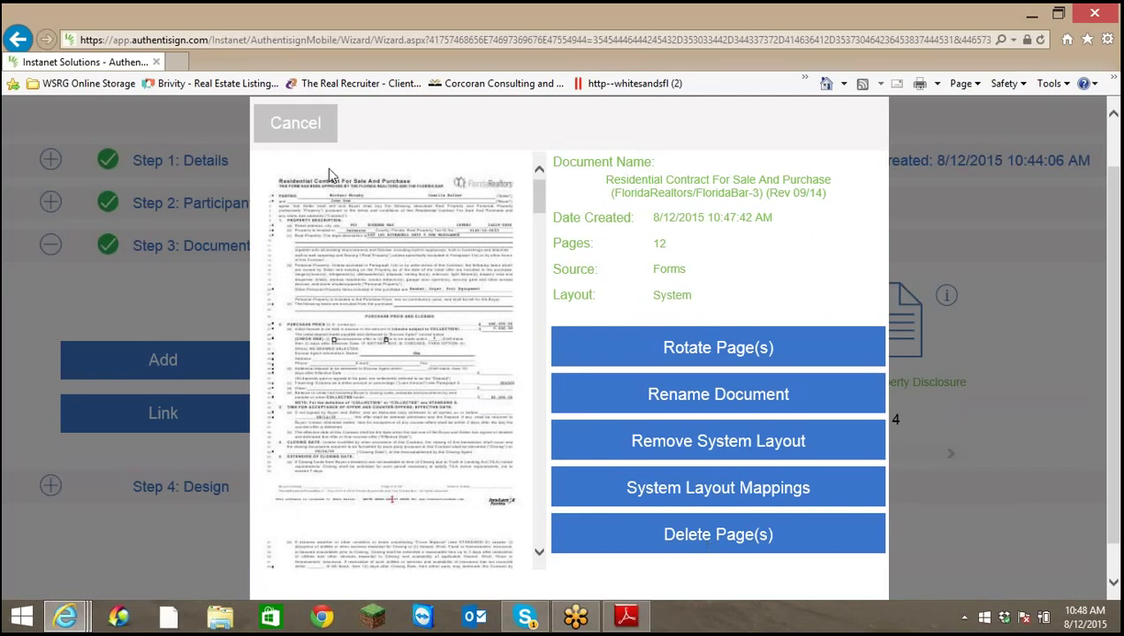
{"action": "left_click", "coordinate": [315, 131]}
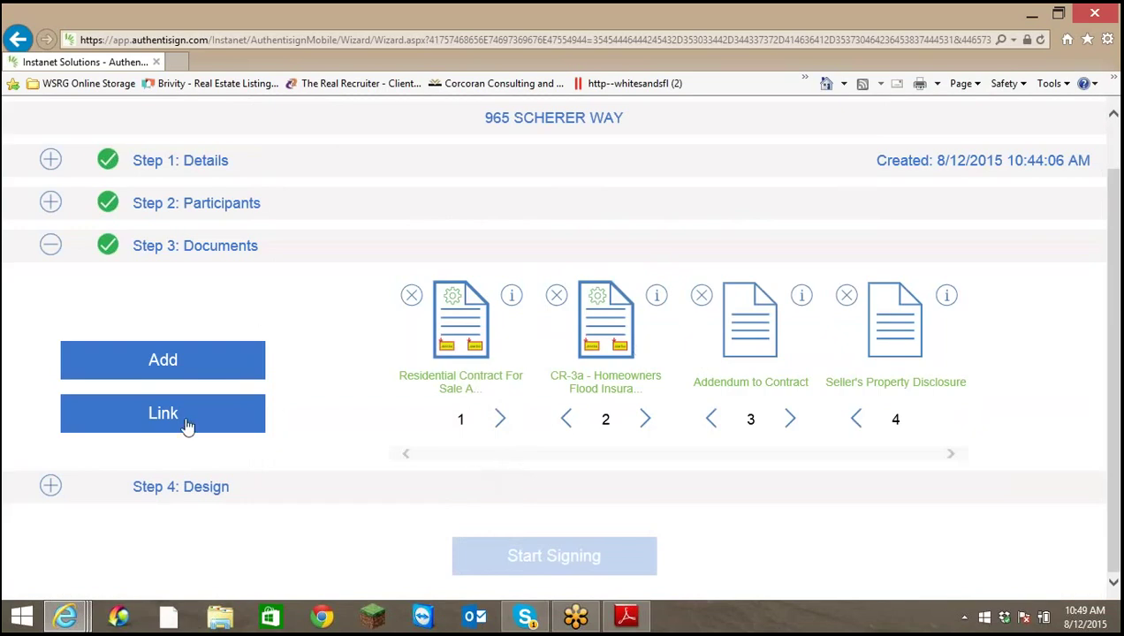
Open Step 4: Design and scroll through the Residential Contract pages to check the buyer initials fields
{"action": "left_click", "coordinate": [51, 488]}
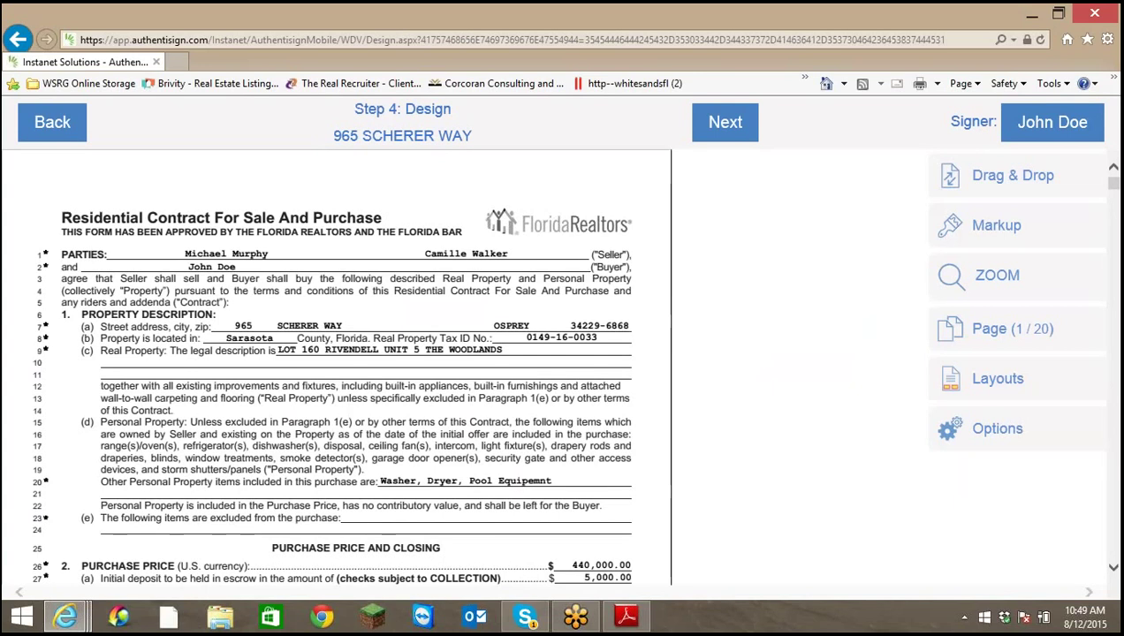
{"action": "scroll", "coordinate": [485, 482], "scroll_direction": "down", "scroll_amount": 1}
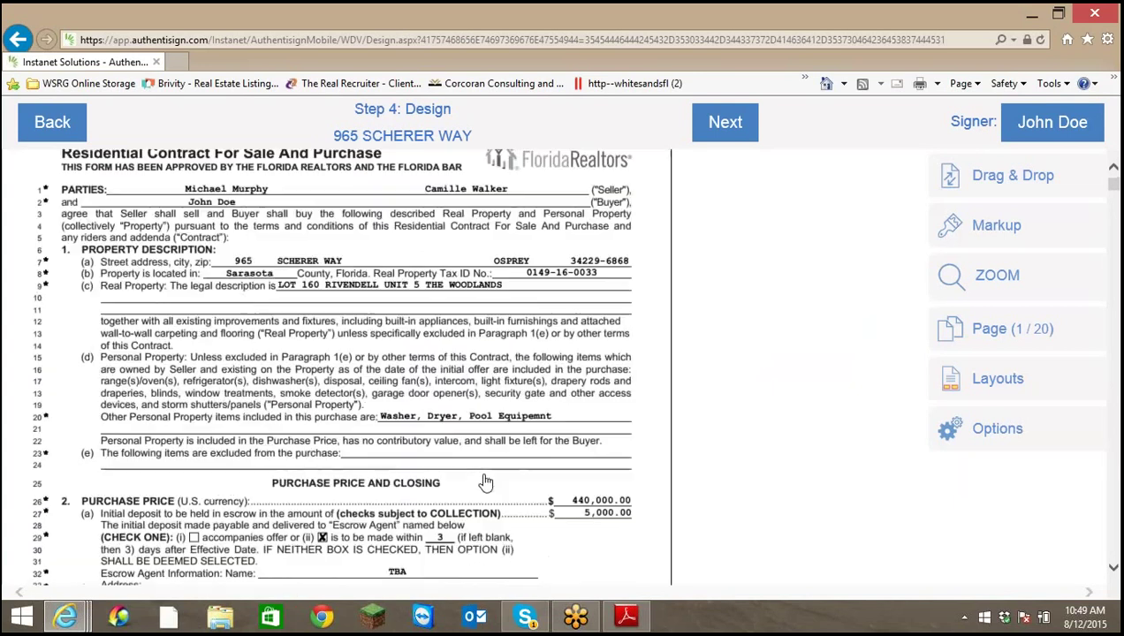
{"action": "scroll", "coordinate": [485, 481], "scroll_direction": "down", "scroll_amount": 6}
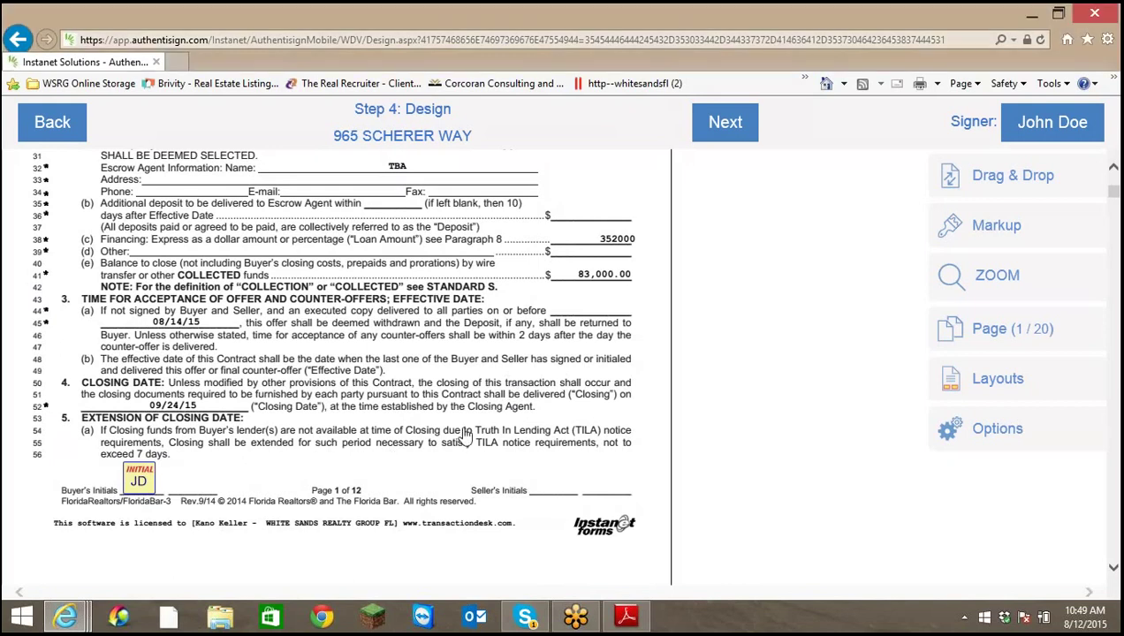
{"action": "scroll", "coordinate": [457, 442], "scroll_direction": "down", "scroll_amount": 4}
{"action": "scroll", "coordinate": [466, 438], "scroll_direction": "down", "scroll_amount": 10}
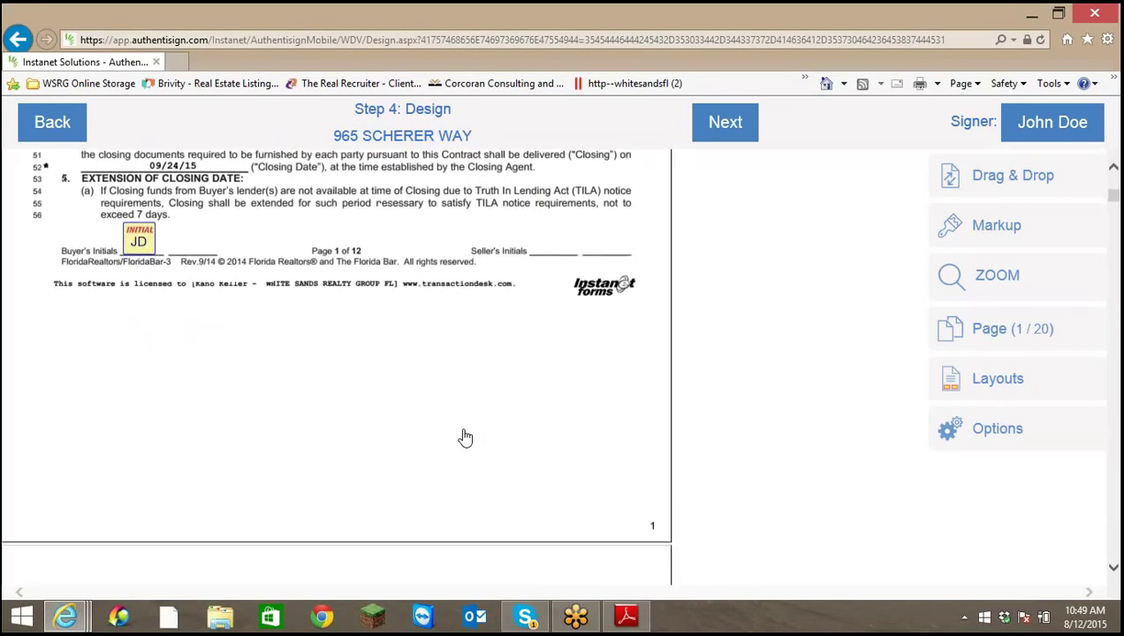
{"action": "scroll", "coordinate": [465, 441], "scroll_direction": "down", "scroll_amount": 11}
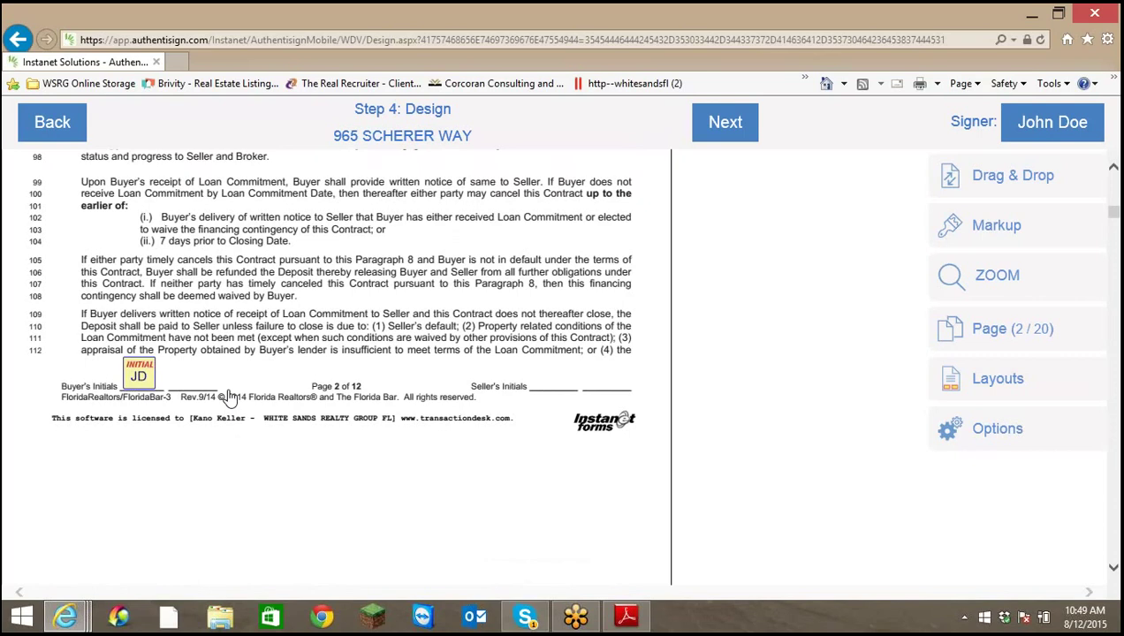
{"action": "scroll", "coordinate": [228, 398], "scroll_direction": "down", "scroll_amount": 1}
{"action": "scroll", "coordinate": [243, 402], "scroll_direction": "down", "scroll_amount": 8}
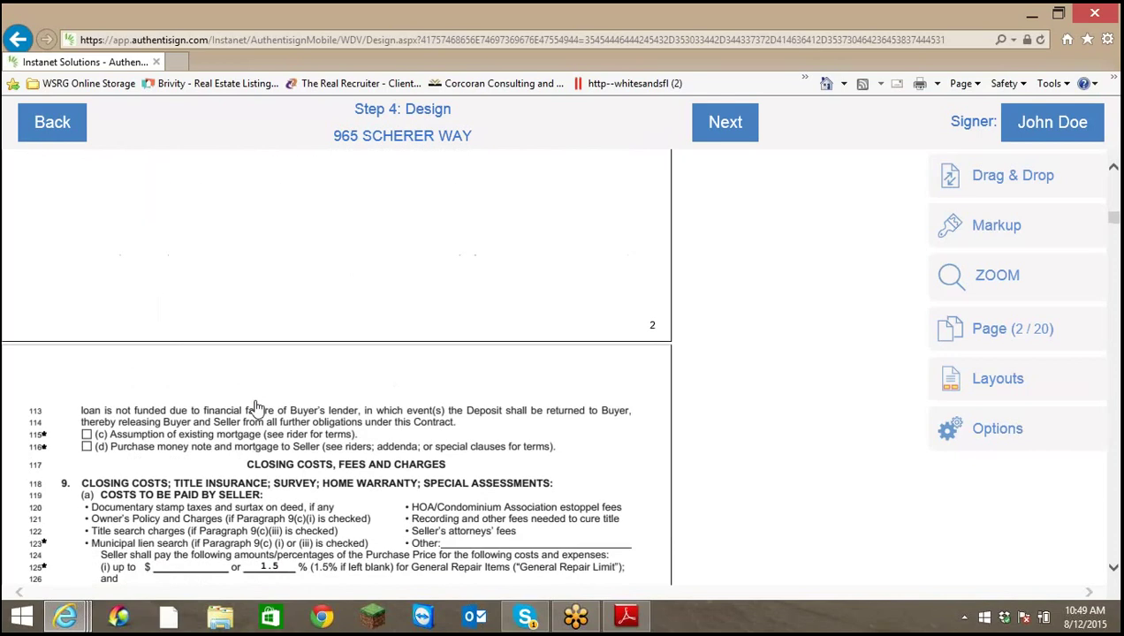
{"action": "scroll", "coordinate": [243, 433], "scroll_direction": "down", "scroll_amount": 3}
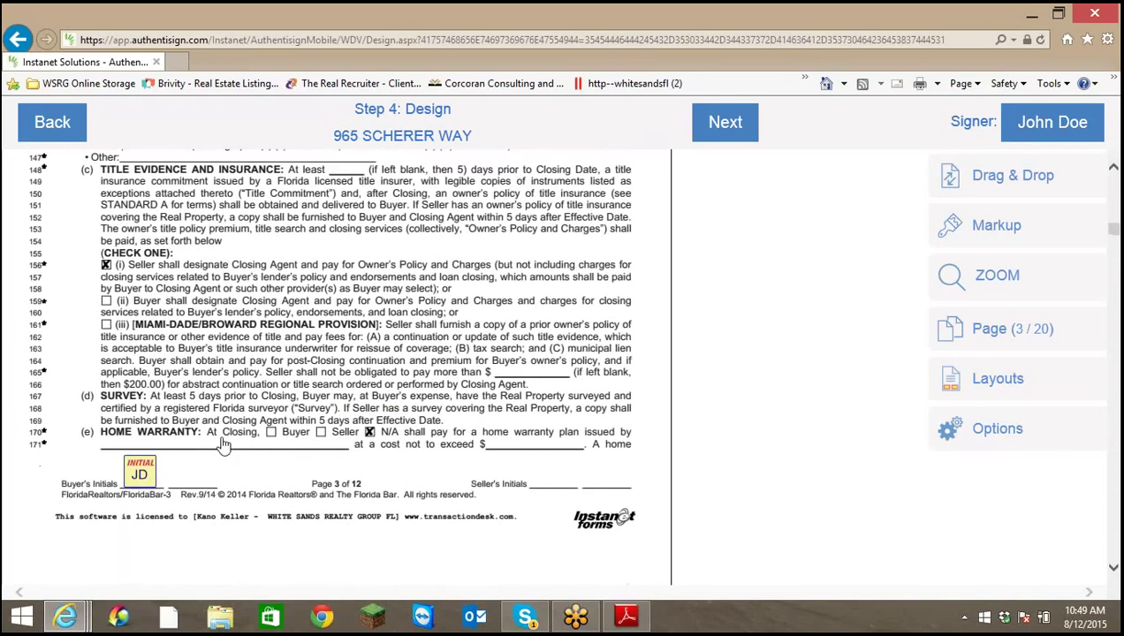